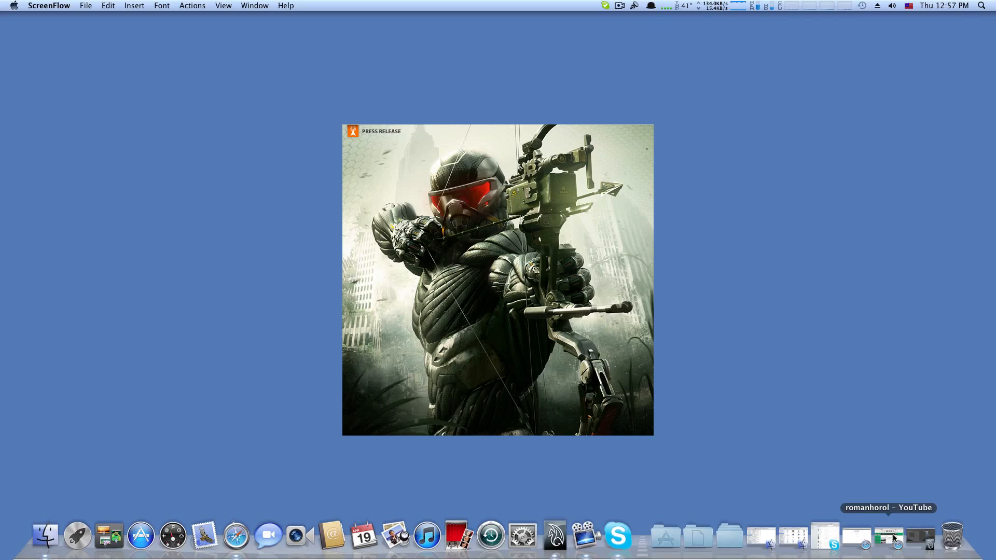
# Step: Switch to Maya and hide the bedroomwalls, bed, desktop, objects and closet layers
pyautogui.click(555, 539)
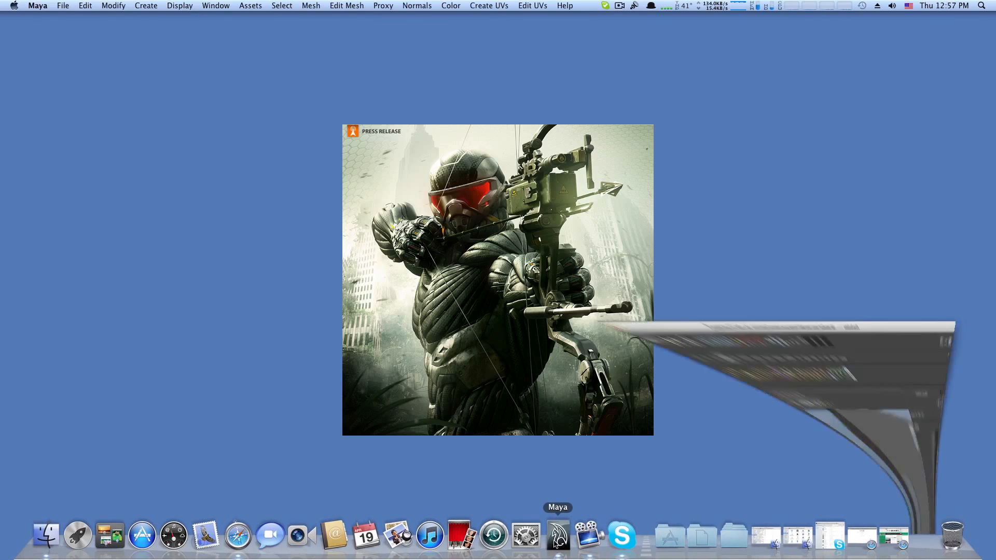
pyautogui.keyDown('alt'); pyautogui.moveTo(371, 367); pyautogui.dragTo(394, 369); pyautogui.keyUp('alt')
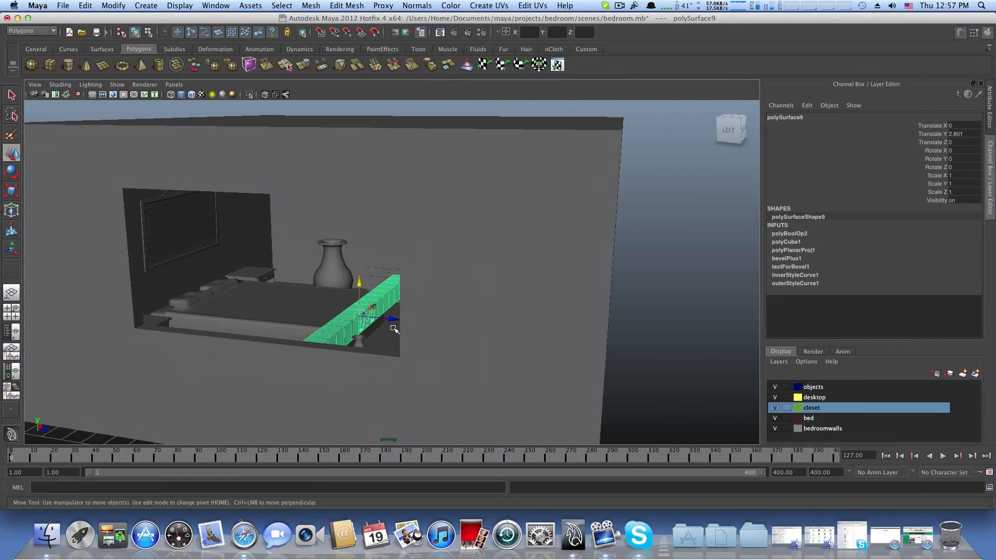
pyautogui.keyDown('alt'); pyautogui.moveTo(469, 355); pyautogui.dragTo(434, 340); pyautogui.keyUp('alt')
pyautogui.keyDown('alt'); pyautogui.moveTo(433, 339); pyautogui.dragTo(386, 341, button='right'); pyautogui.keyUp('alt')
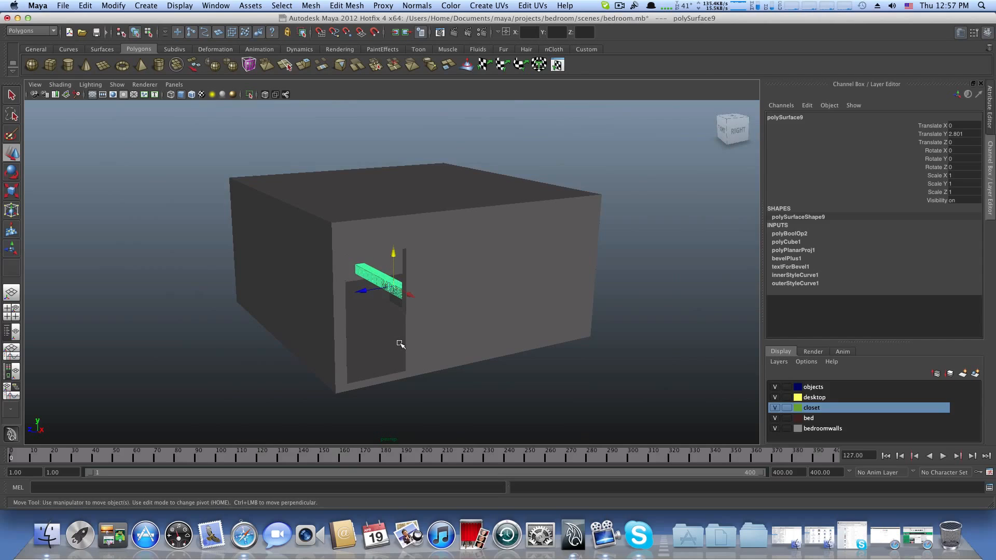
pyautogui.keyDown('alt'); pyautogui.moveTo(349, 288); pyautogui.dragTo(461, 306); pyautogui.keyUp('alt')
pyautogui.click(775, 428)
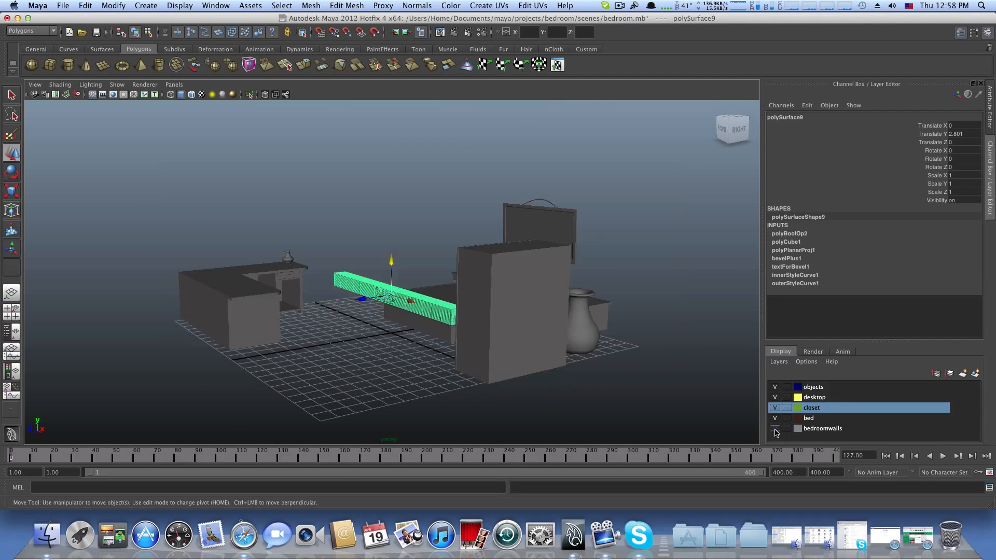
pyautogui.click(775, 419)
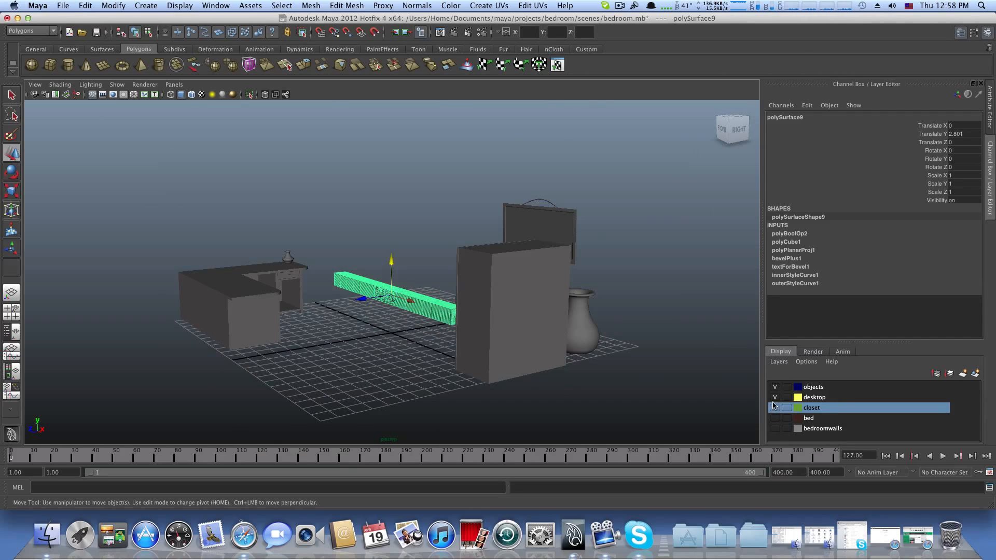
pyautogui.click(775, 397)
pyautogui.click(775, 387)
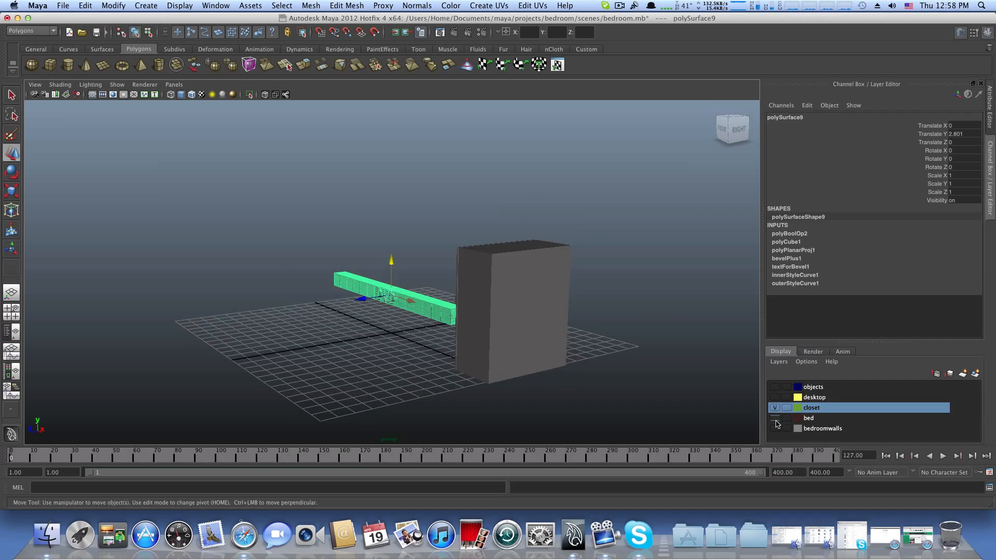
pyautogui.click(774, 407)
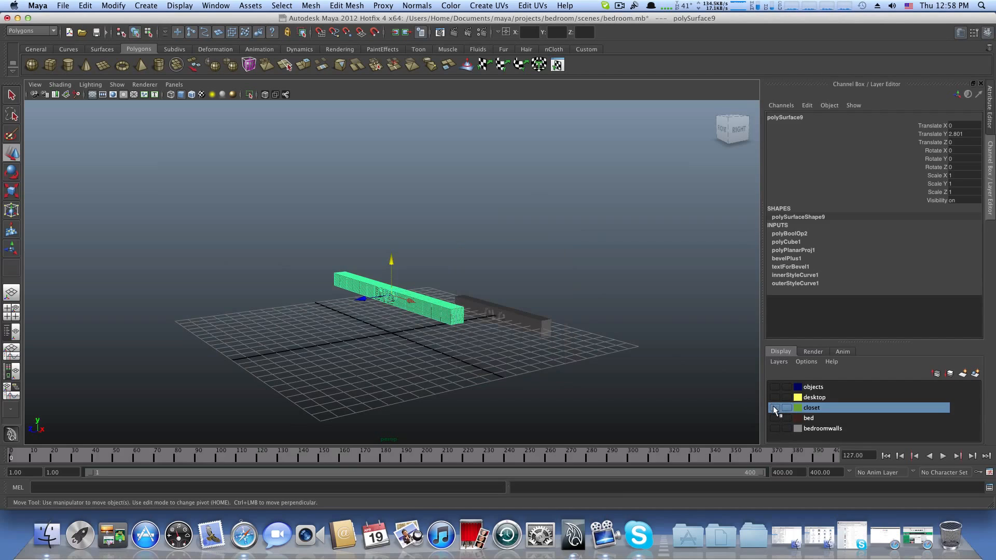
# Step: Move the shorter DVD bar (polySurface7) off the grid along Z to about 29.2
pyautogui.keyDown('alt'); pyautogui.moveTo(375, 367); pyautogui.dragTo(384, 372); pyautogui.keyUp('alt')
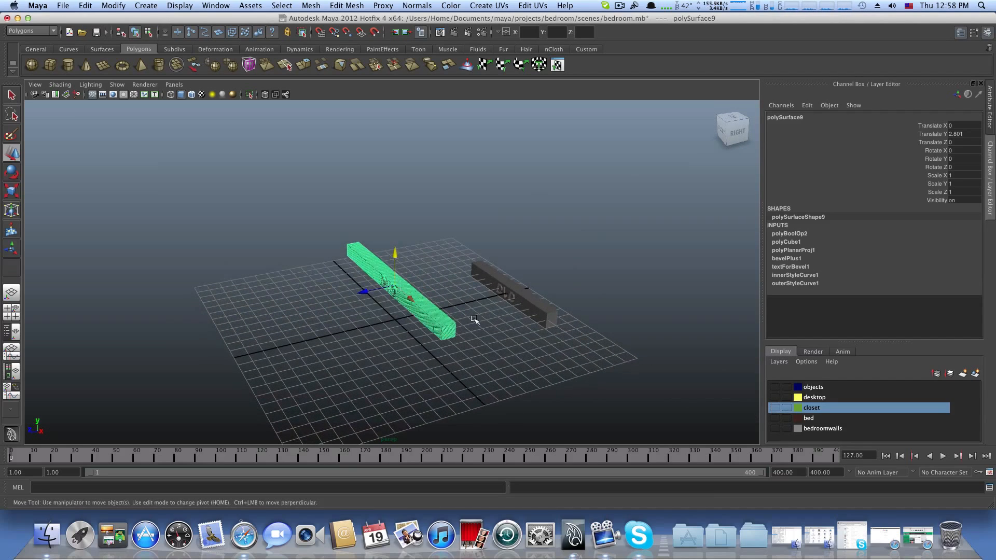
pyautogui.click(522, 303)
pyautogui.click(482, 300)
pyautogui.moveTo(483, 299); pyautogui.dragTo(212, 274)
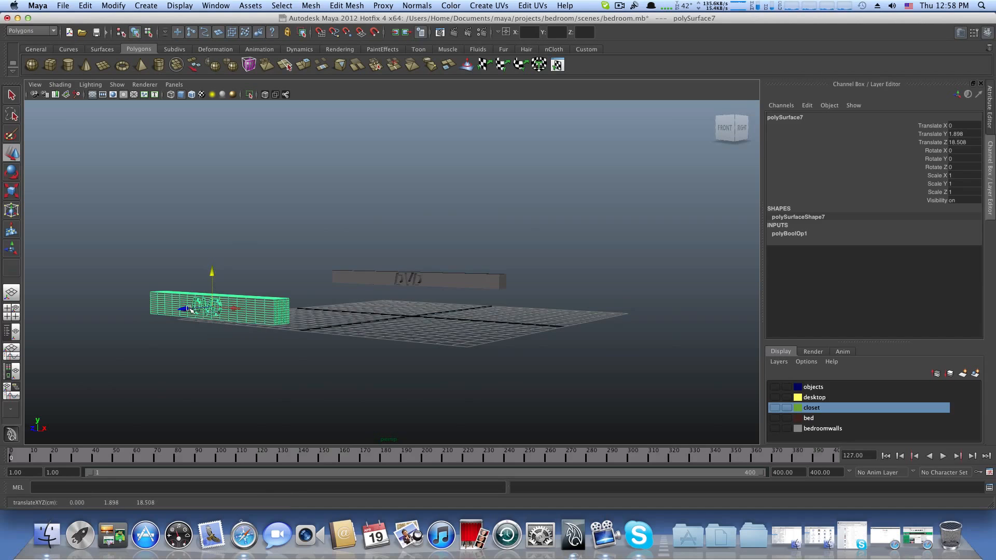
pyautogui.moveTo(187, 310); pyautogui.dragTo(94, 332)
pyautogui.keyDown('alt'); pyautogui.moveTo(291, 340); pyautogui.dragTo(188, 384, button='middle'); pyautogui.keyUp('alt')
pyautogui.keyDown('alt'); pyautogui.moveTo(188, 383); pyautogui.dragTo(222, 343); pyautogui.keyUp('alt')
pyautogui.moveTo(212, 302); pyautogui.dragTo(175, 305)
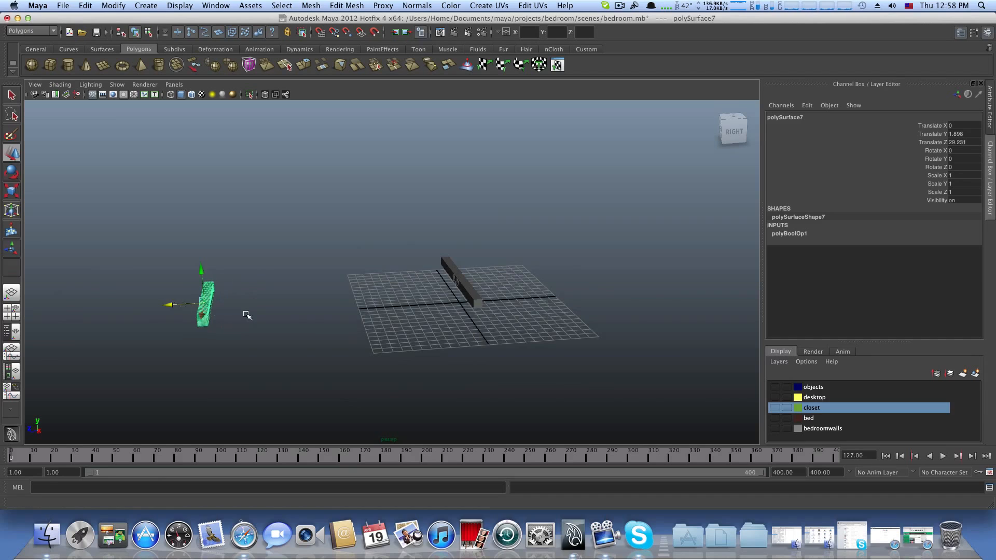
# Step: Move the remaining DVD bar (polySurface9) off the grid beside the first, to about 26.9 in Z
pyautogui.keyDown('alt'); pyautogui.moveTo(247, 313); pyautogui.dragTo(474, 342, button='right'); pyautogui.keyUp('alt')
pyautogui.click(536, 300)
pyautogui.moveTo(489, 286); pyautogui.dragTo(94, 306)
pyautogui.keyDown('alt'); pyautogui.moveTo(94, 306); pyautogui.dragTo(348, 300, button='middle'); pyautogui.keyUp('alt')
pyautogui.keyDown('alt'); pyautogui.moveTo(348, 300); pyautogui.dragTo(396, 317); pyautogui.keyUp('alt')
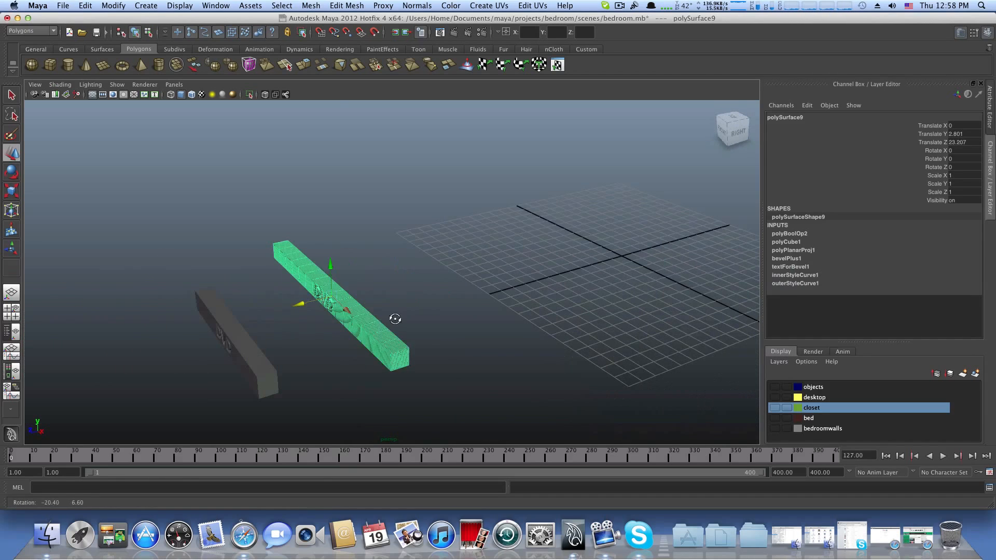
pyautogui.moveTo(297, 303); pyautogui.dragTo(449, 333)
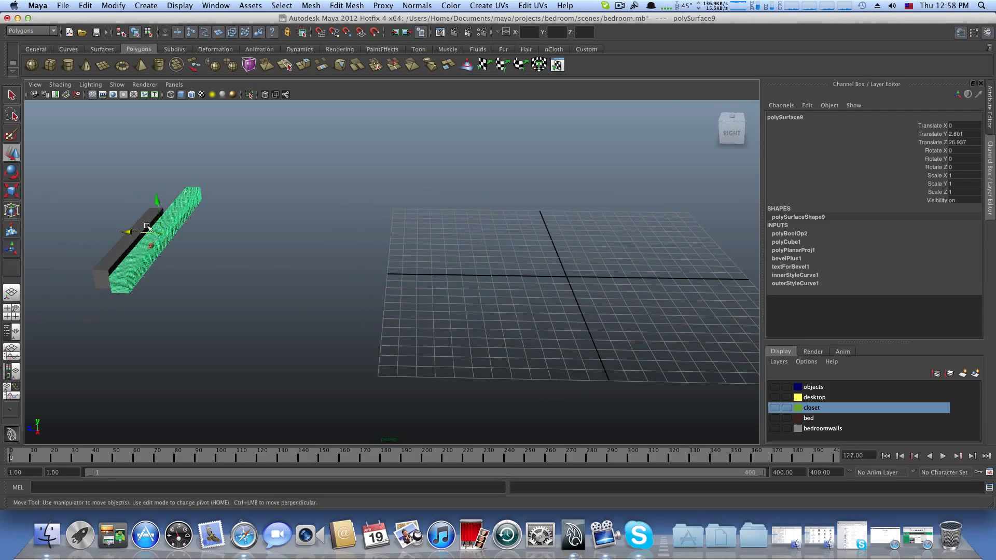
# Step: Create a polygon cube scaled to about 5.38 × 11.1 × 10.11 and raise it to about 5.53 in Y
pyautogui.keyDown('alt'); pyautogui.moveTo(546, 311); pyautogui.dragTo(393, 334); pyautogui.keyUp('alt')
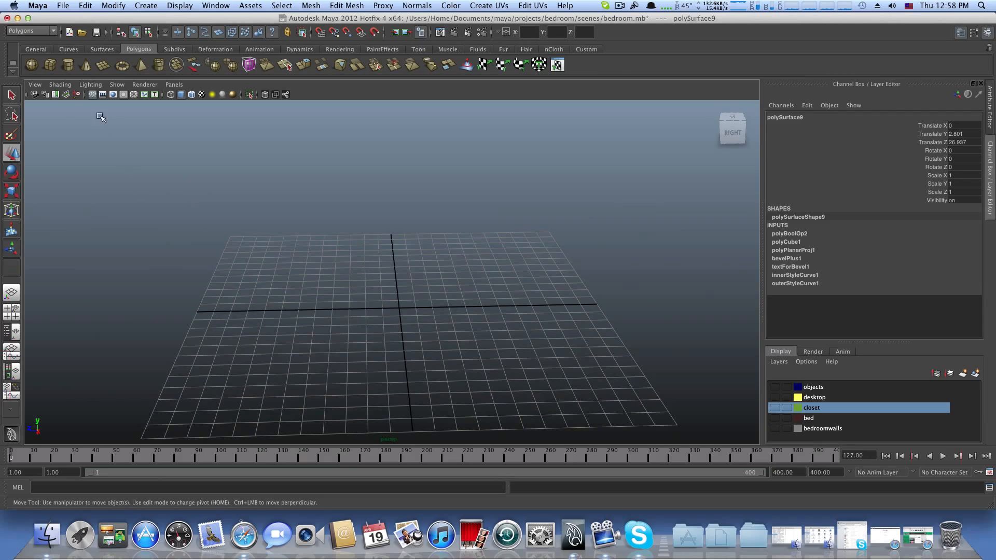
pyautogui.click(51, 65)
pyautogui.moveTo(402, 329)
pyautogui.keyDown('alt'); pyautogui.mouseDown()
pyautogui.moveTo(438, 325)
pyautogui.moveTo(411, 325)
pyautogui.mouseUp(); pyautogui.keyUp('alt')
pyautogui.press('r')
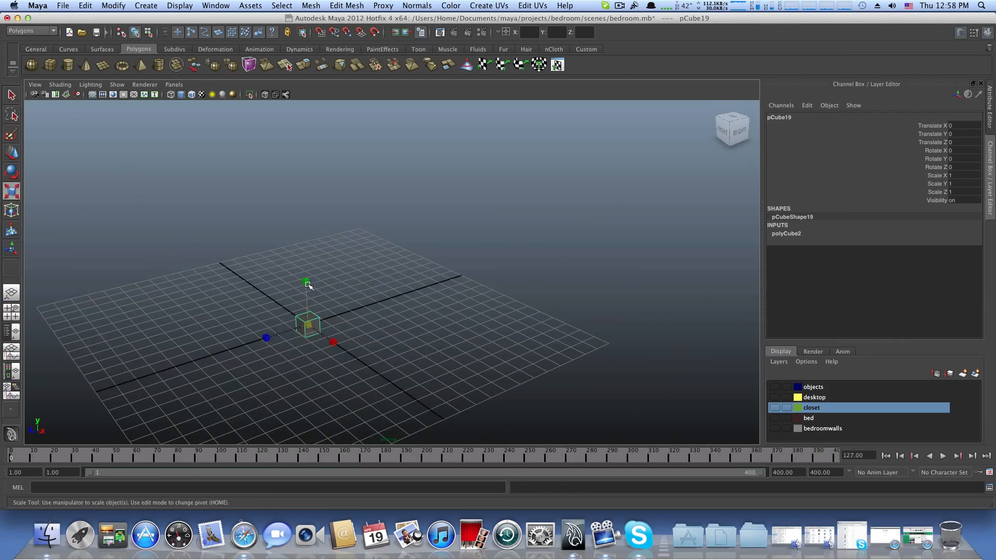
pyautogui.moveTo(308, 325); pyautogui.dragTo(298, 232)
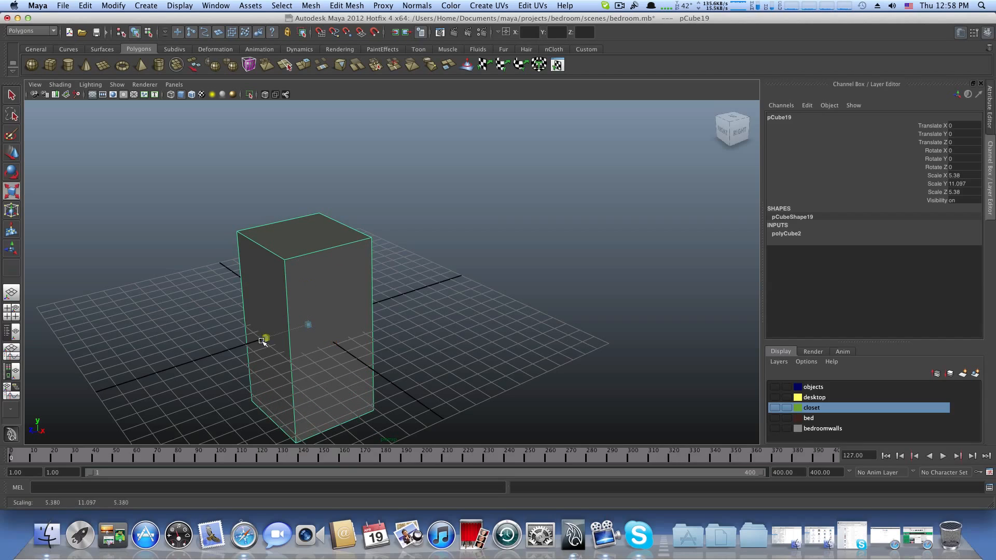
pyautogui.moveTo(263, 342); pyautogui.dragTo(224, 355)
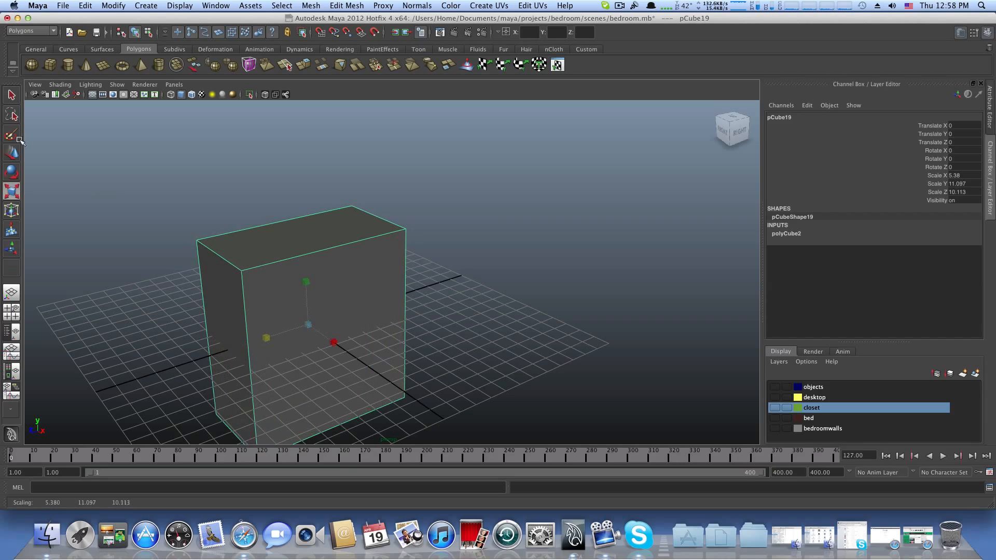
pyautogui.click(12, 153)
pyautogui.moveTo(306, 283); pyautogui.dragTo(337, 286)
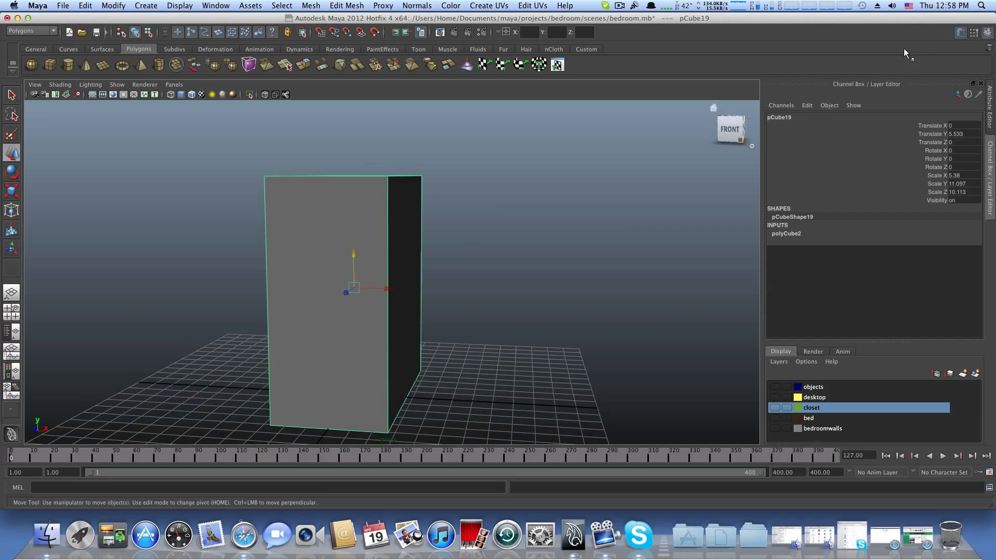
# Step: Set the cube's polyCube subdivisions to 2 in width and 7 in height
pyautogui.click(959, 32)
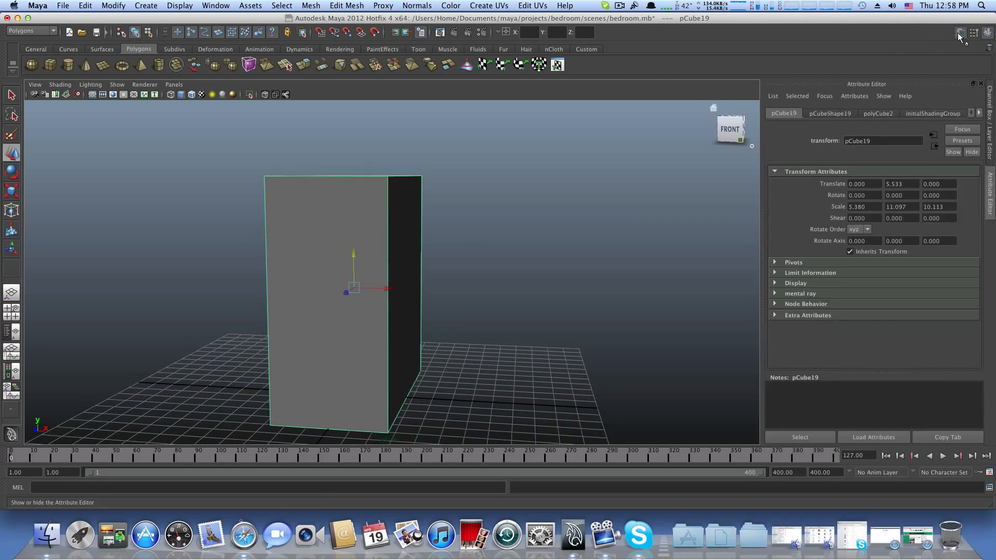
pyautogui.click(876, 112)
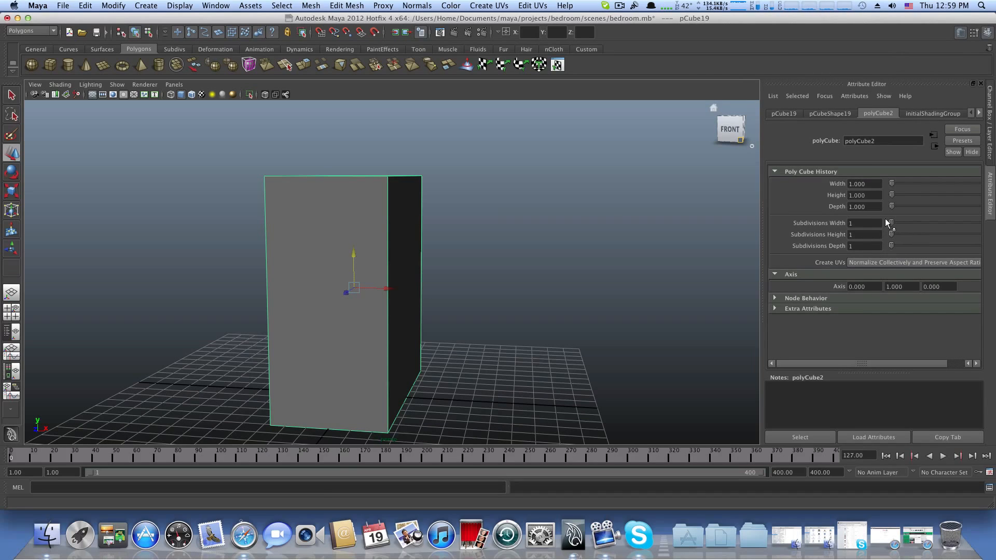
pyautogui.moveTo(890, 220); pyautogui.dragTo(892, 221)
pyautogui.keyDown('alt'); pyautogui.moveTo(407, 274); pyautogui.dragTo(378, 233); pyautogui.keyUp('alt')
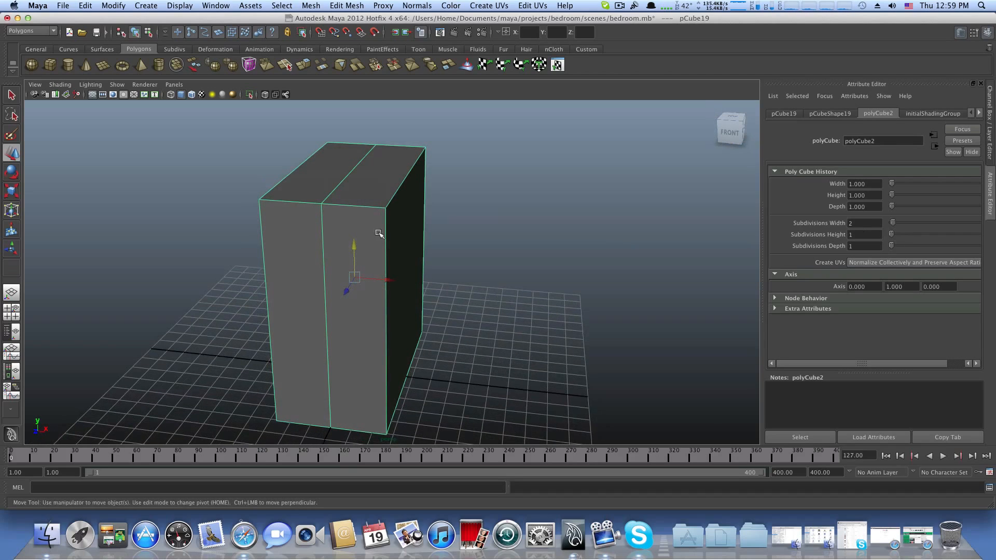
pyautogui.doubleClick(849, 224)
pyautogui.moveTo(891, 235); pyautogui.dragTo(904, 235)
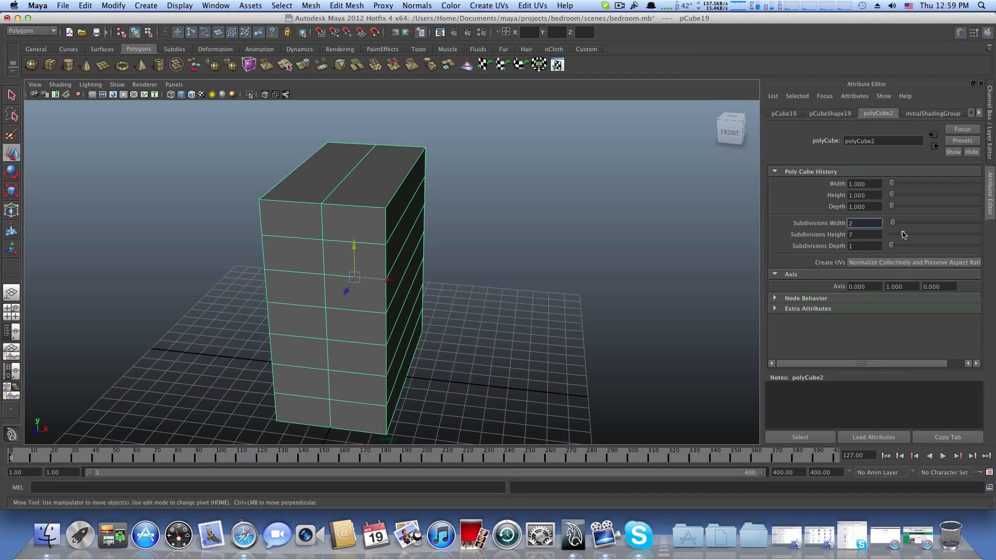
# Step: Select the two uppermost faces on the cube's front and extrude them with Keep Faces Together enabled
pyautogui.keyDown('alt'); pyautogui.moveTo(600, 257); pyautogui.dragTo(384, 268); pyautogui.keyUp('alt')
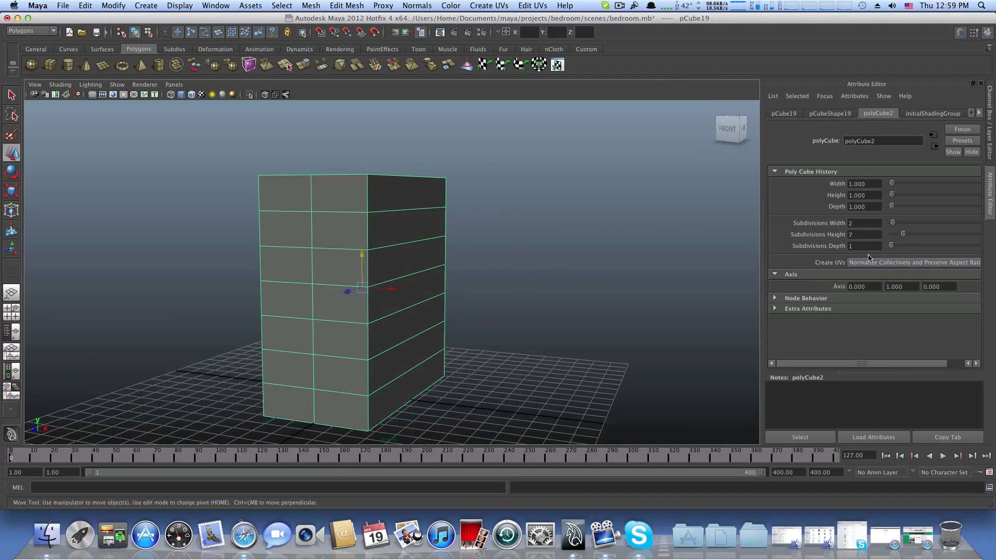
pyautogui.keyDown('alt'); pyautogui.moveTo(470, 348); pyautogui.dragTo(383, 315); pyautogui.keyUp('alt')
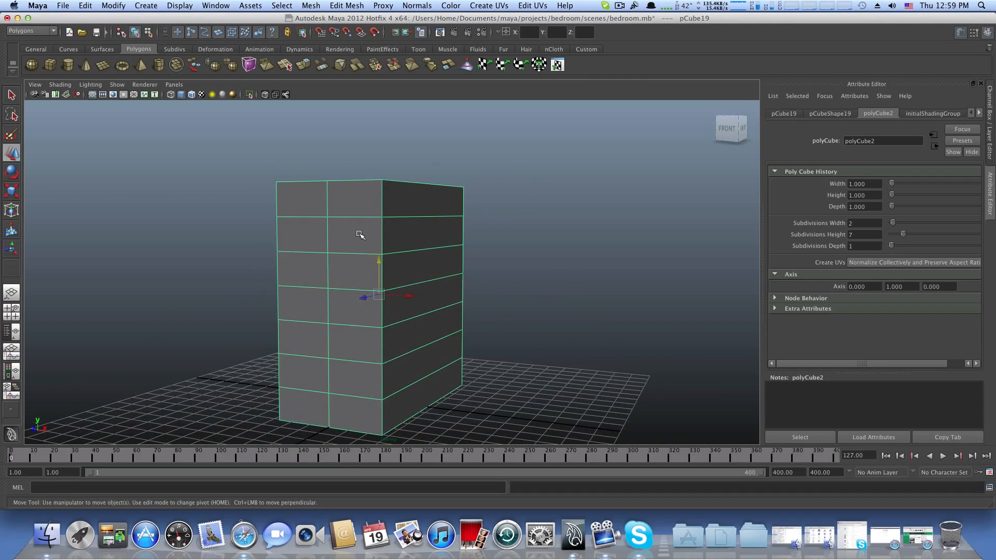
pyautogui.rightClick(360, 235)
pyautogui.keyDown('alt'); pyautogui.moveTo(356, 234); pyautogui.dragTo(378, 229); pyautogui.keyUp('alt')
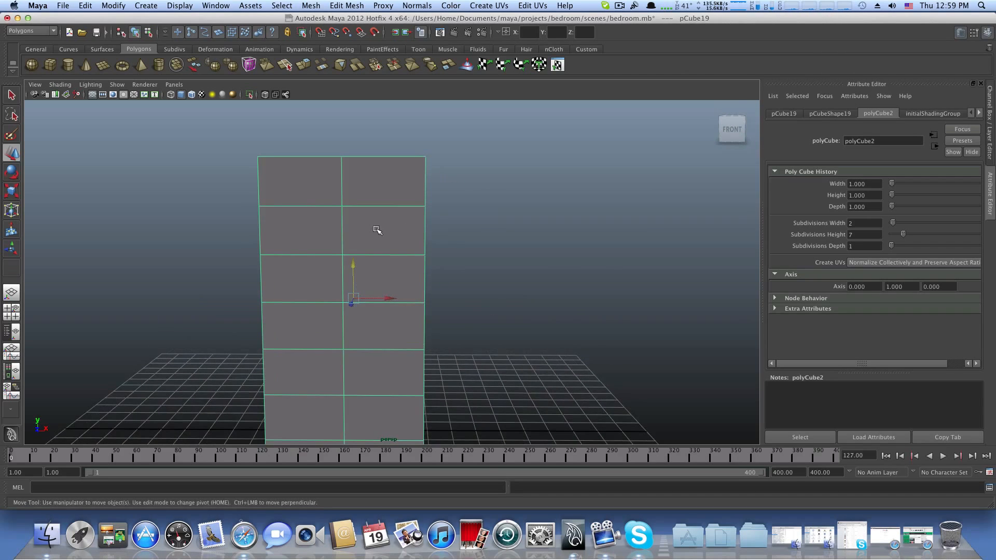
pyautogui.rightClick(375, 230)
pyautogui.click(367, 184)
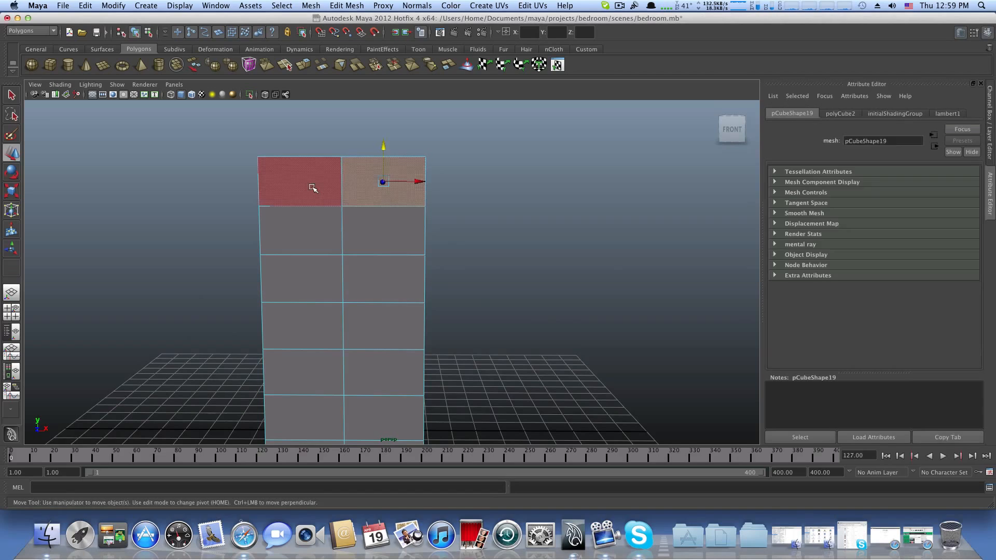
pyautogui.keyDown('shift'); pyautogui.click(317, 189); pyautogui.keyUp('shift')
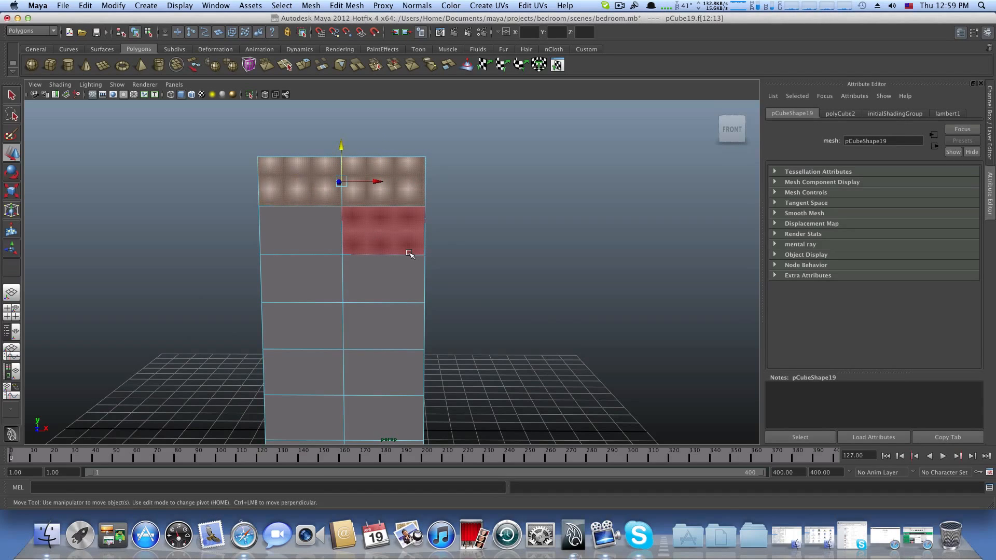
pyautogui.click(346, 6)
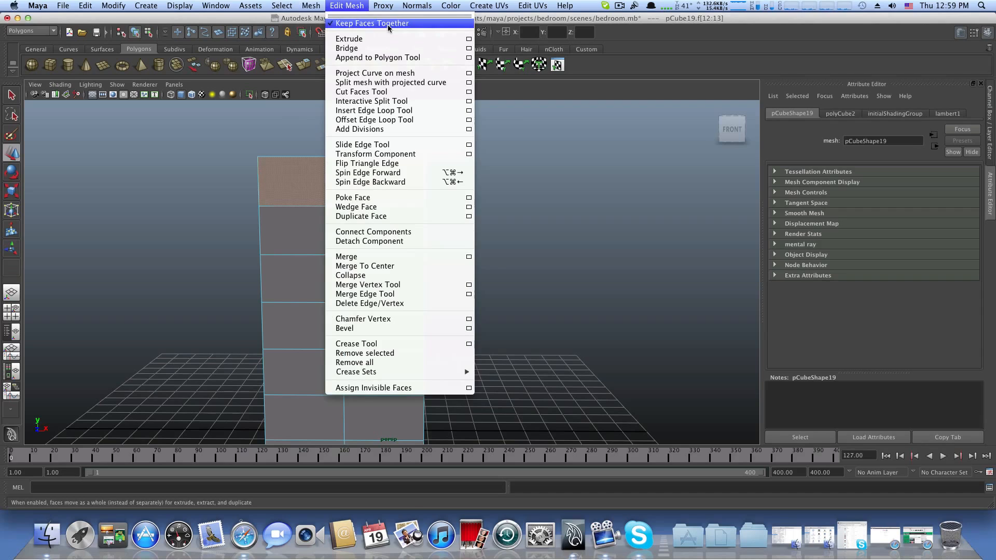
pyautogui.click(682, 161)
pyautogui.keyDown('alt'); pyautogui.moveTo(639, 187); pyautogui.dragTo(511, 169); pyautogui.keyUp('alt')
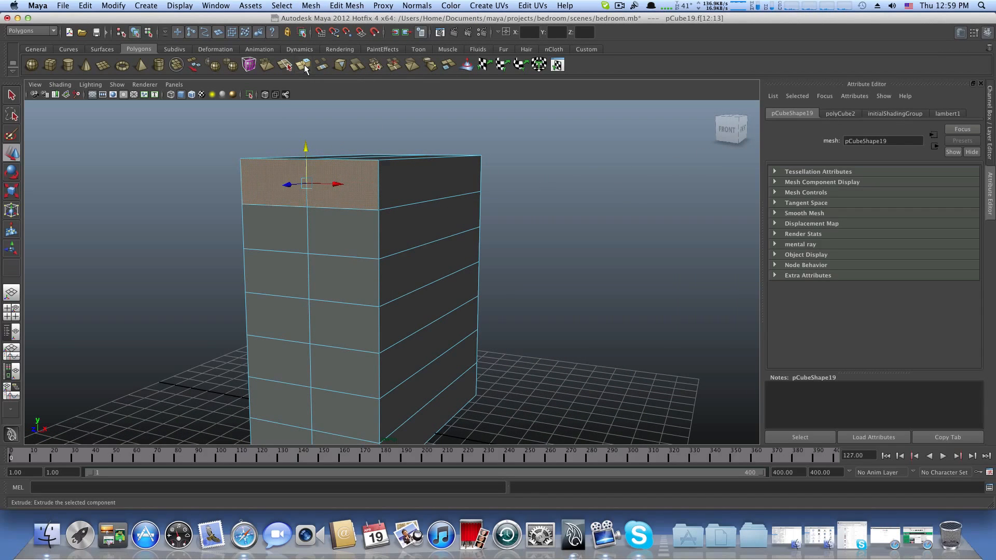
pyautogui.click(305, 68)
# Step: Inset the extruded front faces by scaling them to about 0.937 in local X and 0.9 in local Y and Z
pyautogui.keyDown('alt'); pyautogui.moveTo(295, 154); pyautogui.dragTo(345, 181, button='right'); pyautogui.keyUp('alt')
pyautogui.keyDown('alt'); pyautogui.moveTo(345, 182); pyautogui.dragTo(369, 235, button='middle'); pyautogui.keyUp('alt')
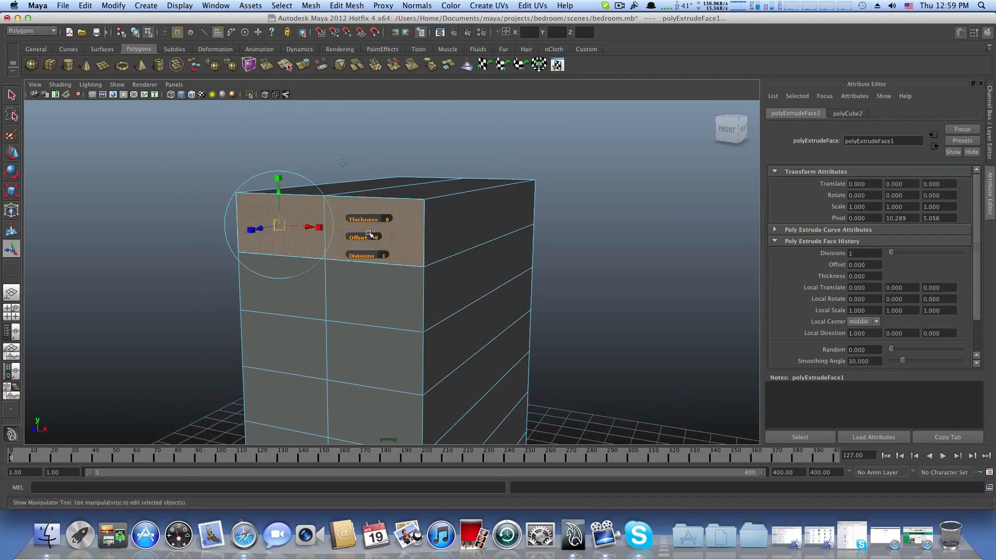
pyautogui.click(278, 178)
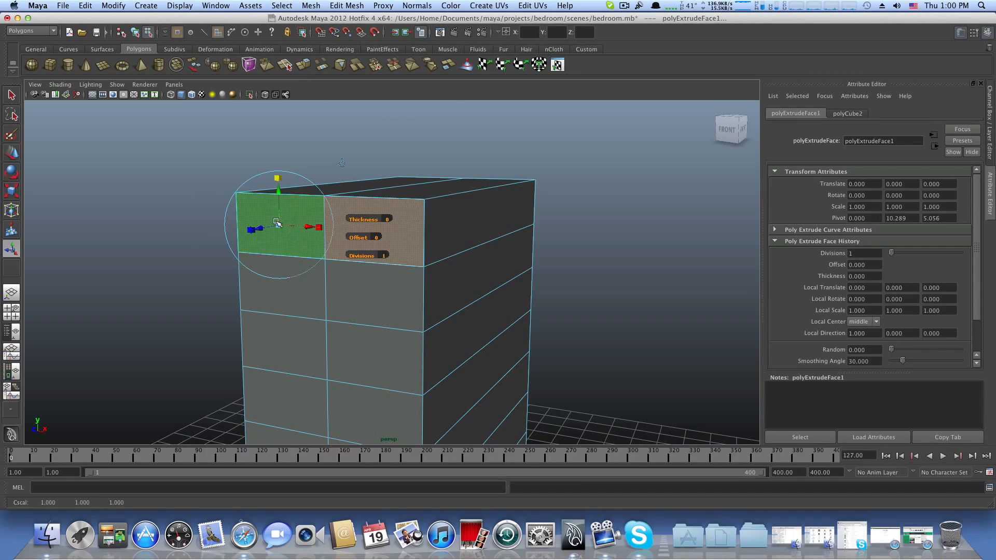
pyautogui.moveTo(276, 225); pyautogui.dragTo(313, 229)
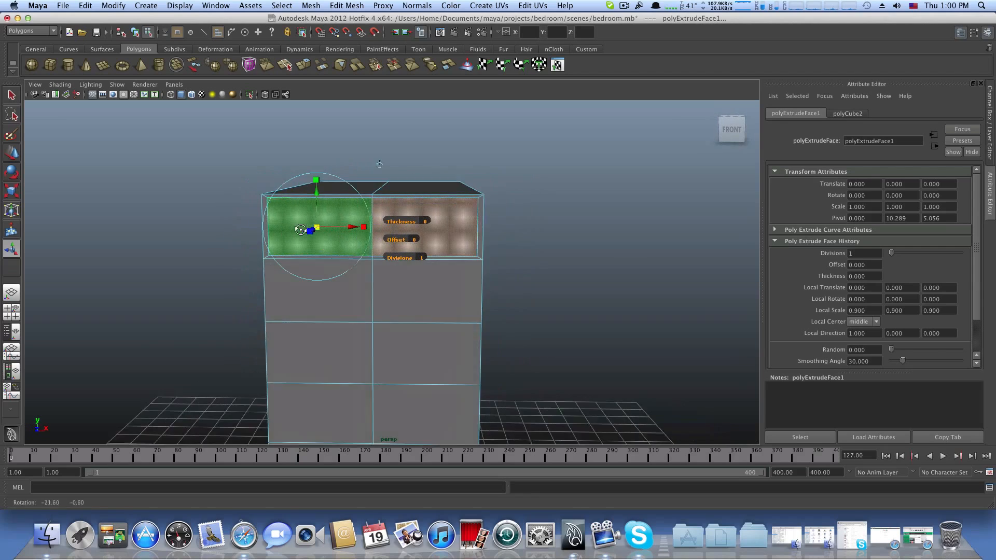
pyautogui.keyDown('alt'); pyautogui.moveTo(313, 228); pyautogui.dragTo(337, 229, button='right'); pyautogui.keyUp('alt')
pyautogui.moveTo(354, 220); pyautogui.dragTo(358, 221)
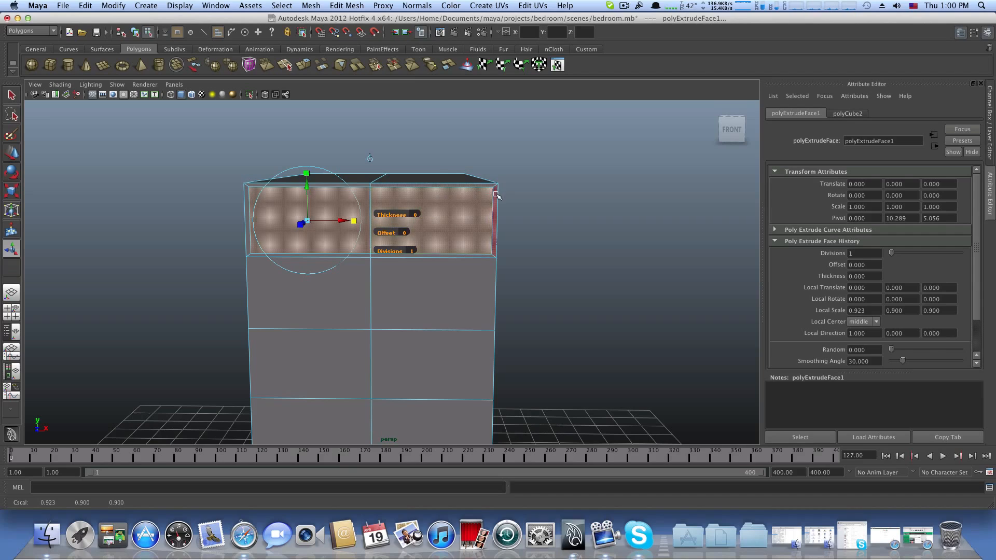
pyautogui.scroll(3, 467, 202)
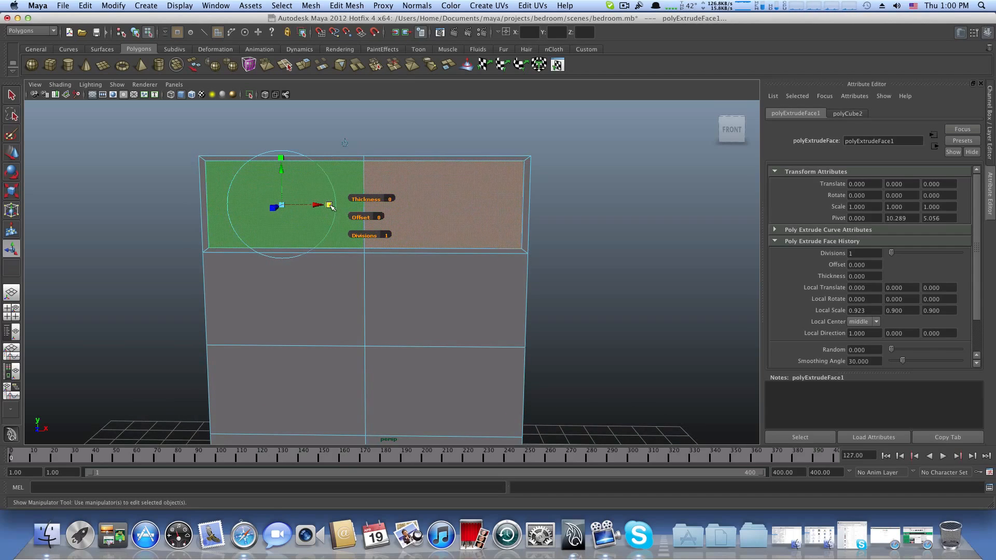
pyautogui.moveTo(331, 206); pyautogui.dragTo(329, 205)
# Step: Extrude the inset faces of the uppermost drawer front slightly inward along local Z to recess them
pyautogui.keyDown('alt'); pyautogui.moveTo(518, 250); pyautogui.dragTo(422, 251); pyautogui.keyUp('alt')
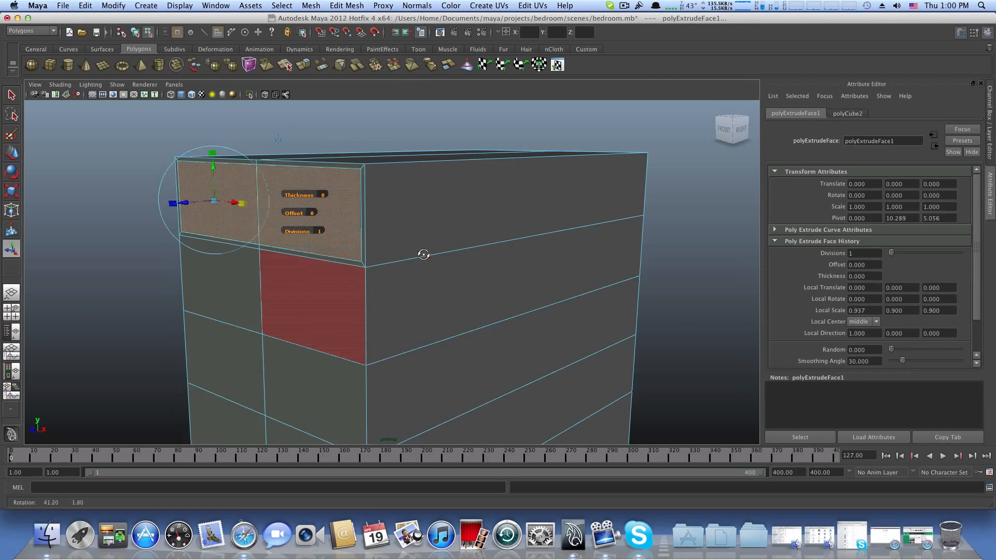
pyautogui.click(304, 66)
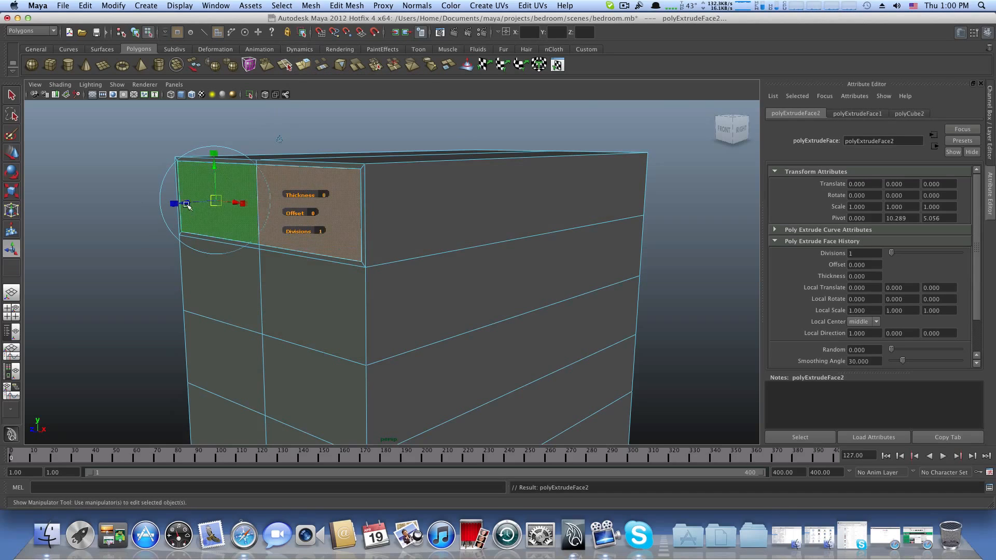
pyautogui.moveTo(182, 202)
pyautogui.mouseDown()
pyautogui.moveTo(199, 204)
pyautogui.moveTo(190, 204)
pyautogui.mouseUp()
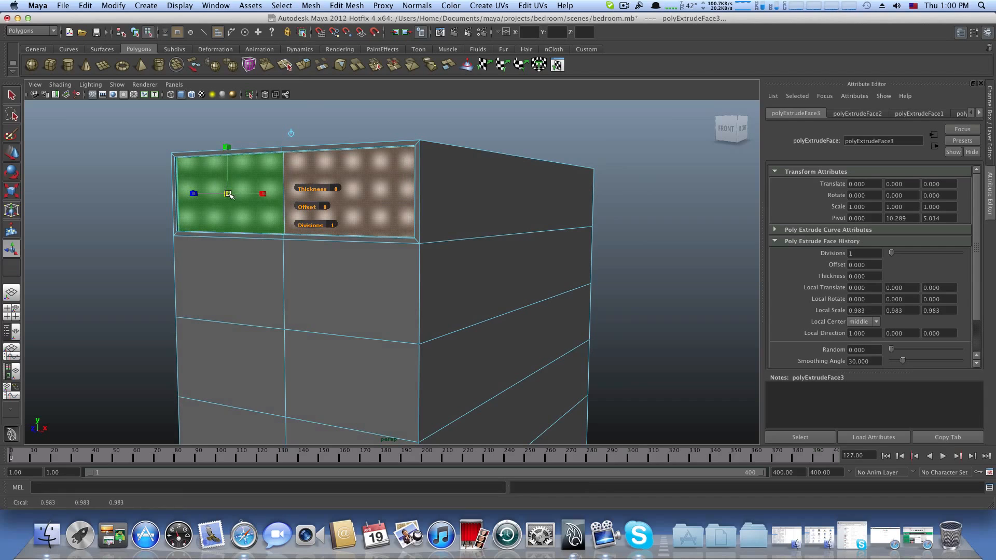
# Step: Extrude the recessed uppermost faces again and scale them to about 0.977, 0.958 and 0.967 in local X, Y and Z
pyautogui.moveTo(230, 194); pyautogui.dragTo(229, 195)
pyautogui.keyDown('alt'); pyautogui.moveTo(291, 134); pyautogui.dragTo(343, 124); pyautogui.keyUp('alt')
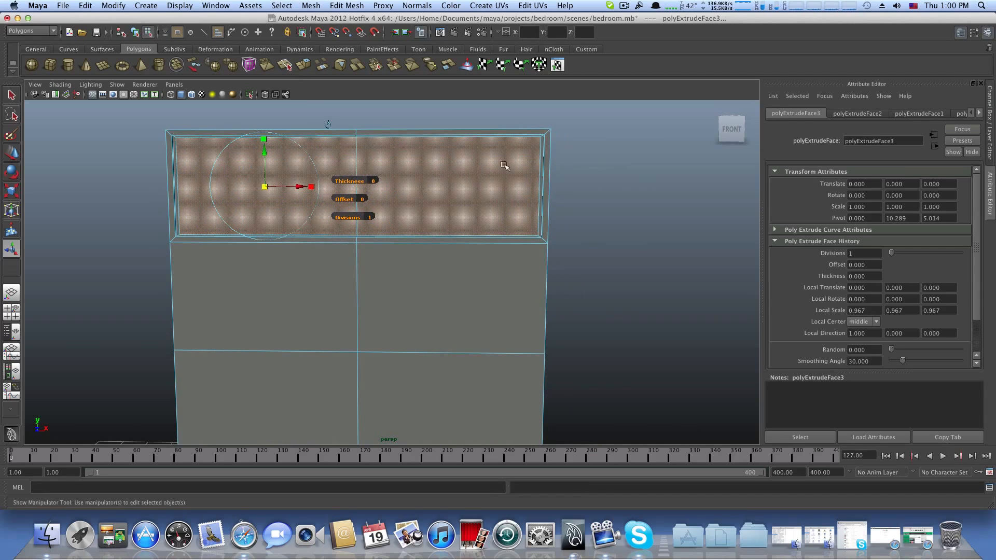
pyautogui.keyDown('alt'); pyautogui.moveTo(451, 167); pyautogui.dragTo(467, 258, button='right'); pyautogui.keyUp('alt')
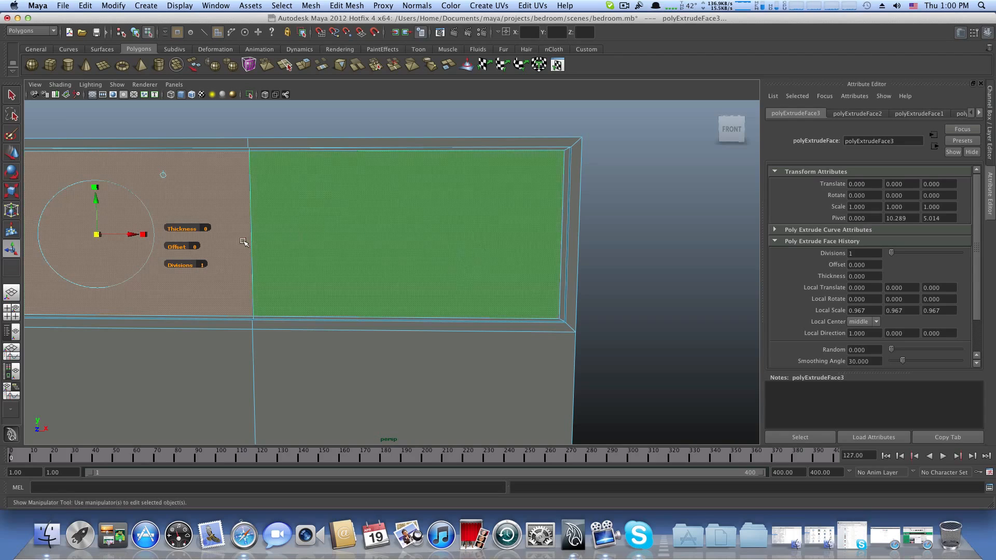
pyautogui.moveTo(147, 236); pyautogui.dragTo(145, 236)
pyautogui.moveTo(144, 236); pyautogui.dragTo(142, 234)
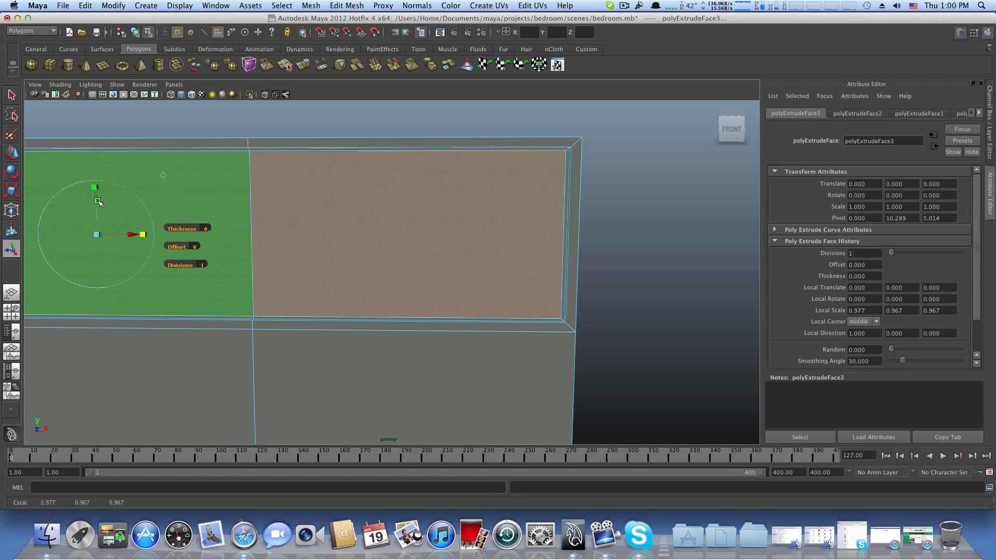
pyautogui.moveTo(96, 190); pyautogui.dragTo(248, 253)
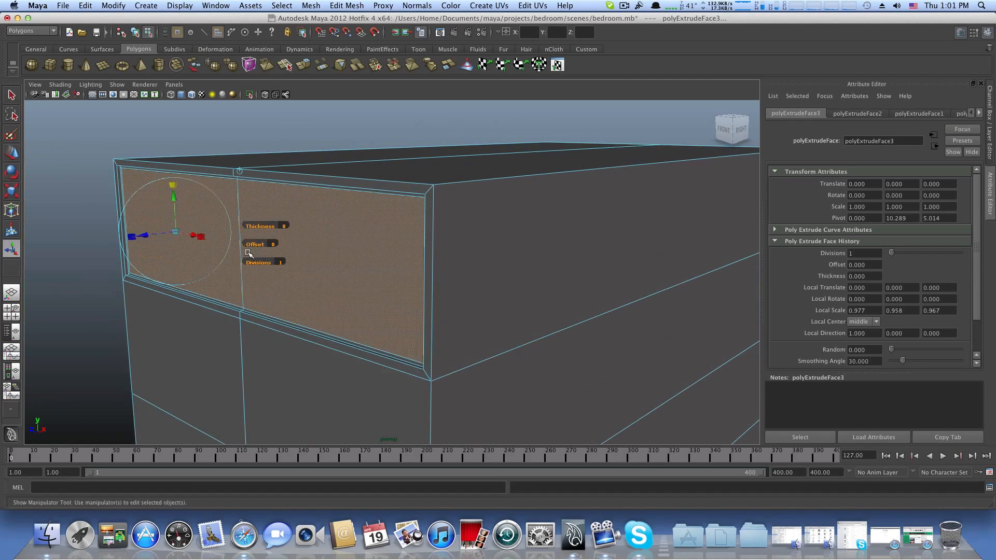
# Step: Extrude the uppermost drawer front faces outward by about 0.05 in local Z
pyautogui.click(303, 65)
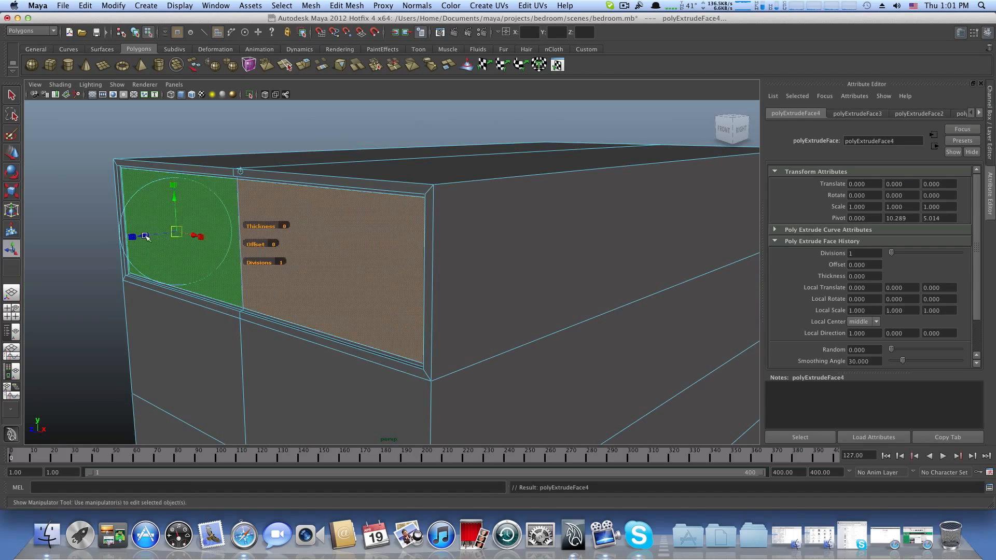
pyautogui.moveTo(146, 236); pyautogui.dragTo(200, 233)
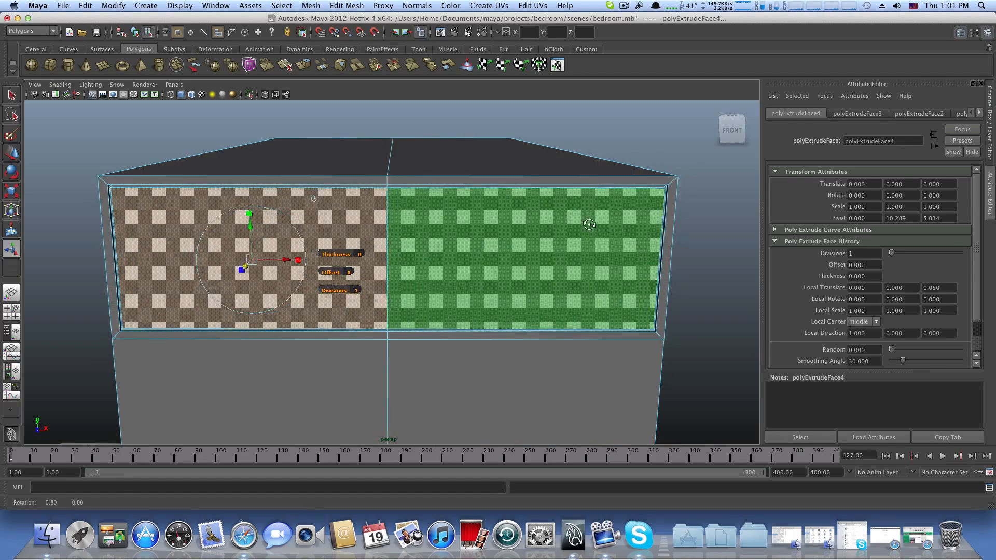
pyautogui.keyDown('alt'); pyautogui.moveTo(584, 219); pyautogui.dragTo(546, 232); pyautogui.keyUp('alt')
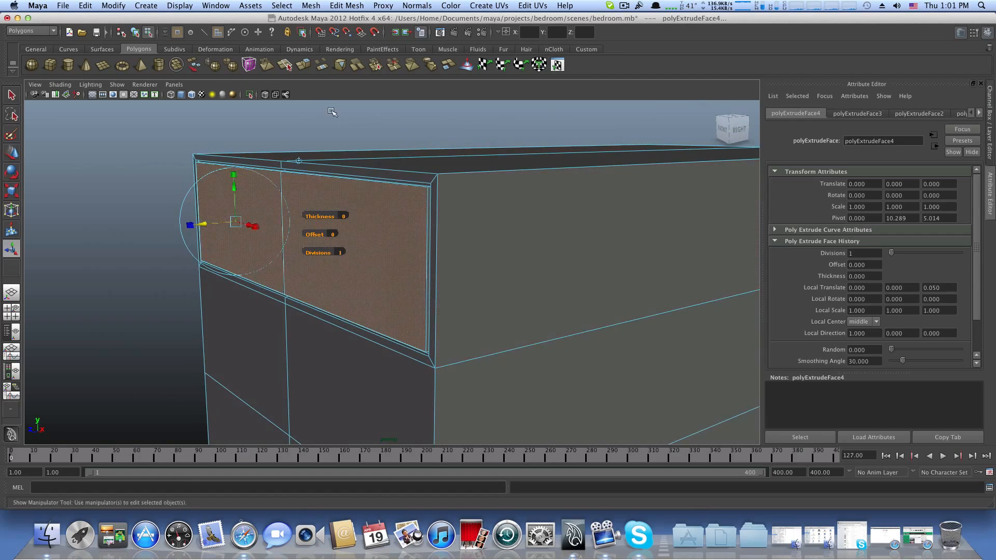
# Step: Extrude the uppermost drawer front faces and scale them to about 0.321 in local X and 0.192 in local Y, forming a narrow central strip
pyautogui.moveTo(276, 232)
pyautogui.keyDown('alt'); pyautogui.mouseDown()
pyautogui.moveTo(302, 230)
pyautogui.moveTo(266, 229)
pyautogui.mouseUp(); pyautogui.keyUp('alt')
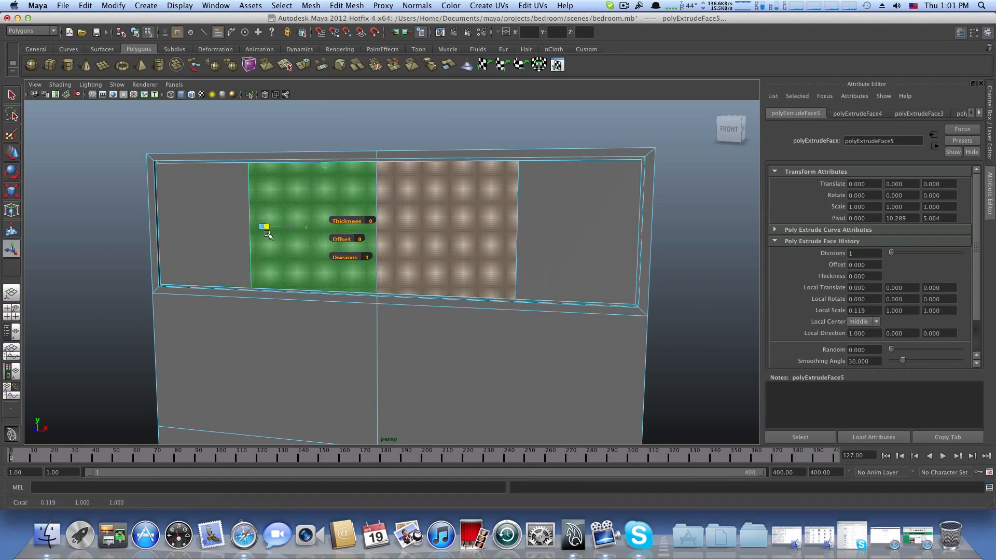
pyautogui.moveTo(263, 177); pyautogui.dragTo(264, 248)
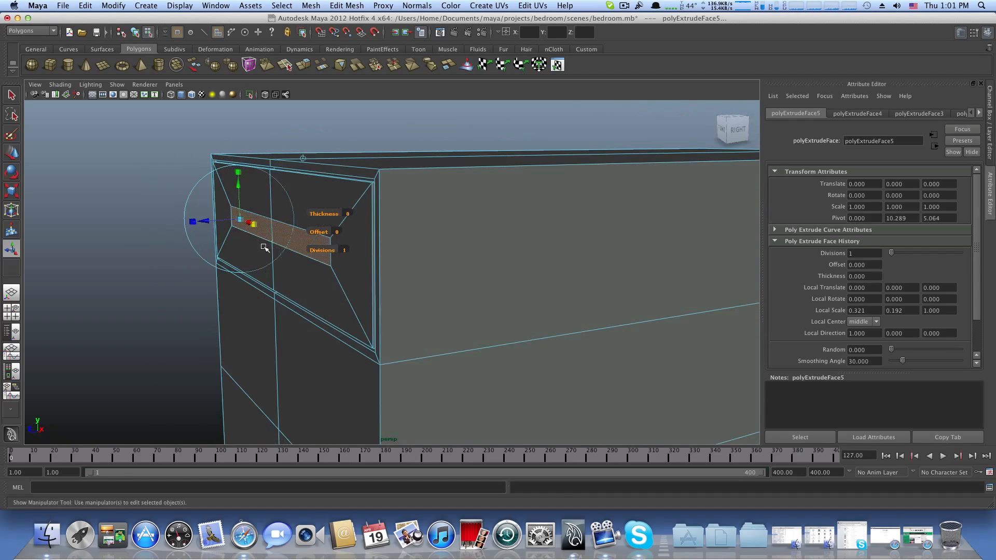
pyautogui.keyDown('alt'); pyautogui.moveTo(217, 223); pyautogui.dragTo(299, 263); pyautogui.keyUp('alt')
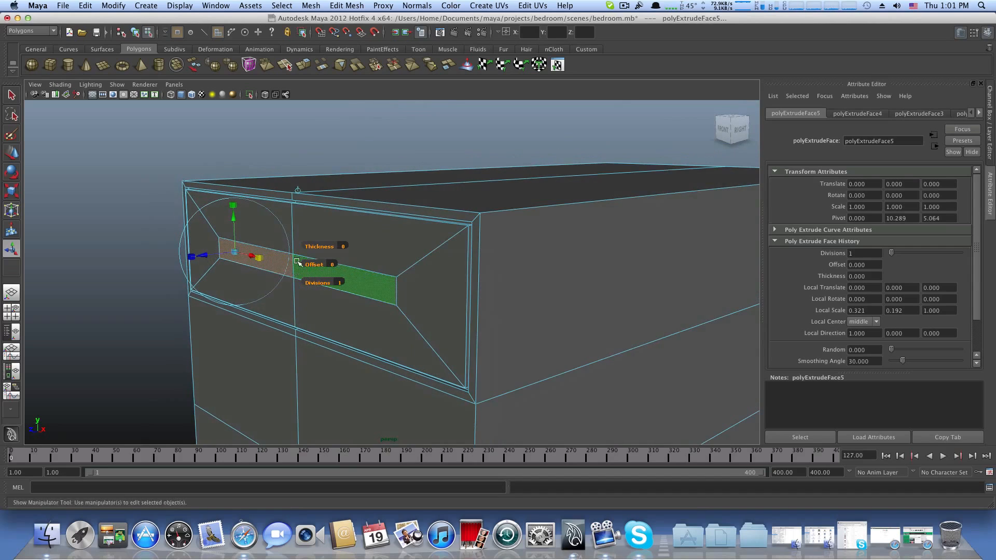
# Step: Extrude the narrow central strip inward by about -3.183 in local Z to cut a deep handle slot
pyautogui.click(304, 64)
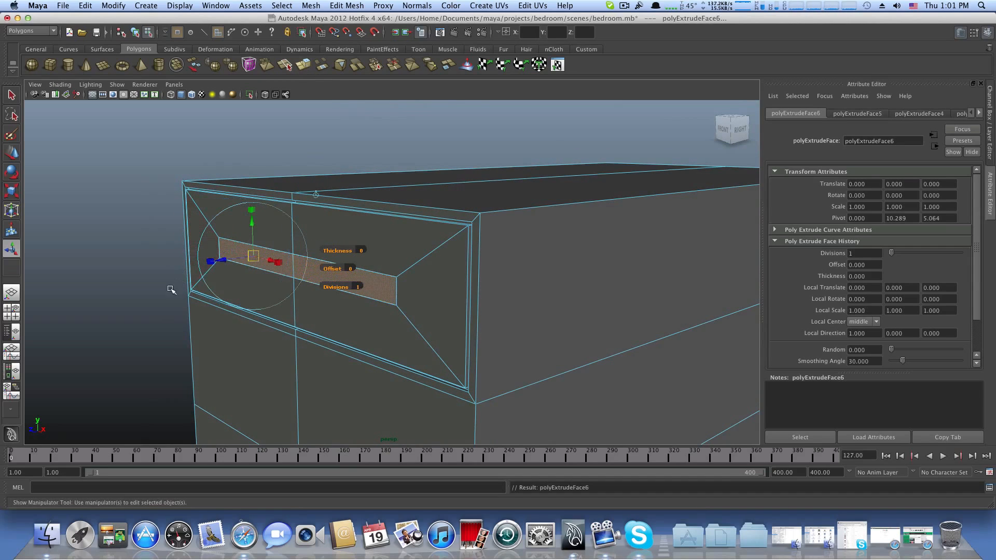
pyautogui.moveTo(218, 263); pyautogui.dragTo(393, 234)
pyautogui.keyDown('alt'); pyautogui.moveTo(342, 255); pyautogui.dragTo(244, 247); pyautogui.keyUp('alt')
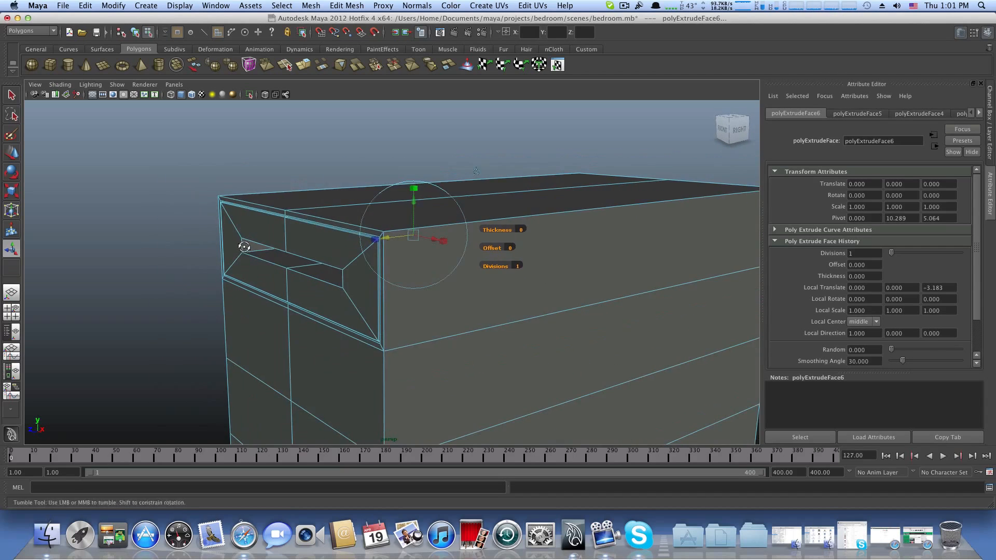
pyautogui.scroll(-4, 244, 247)
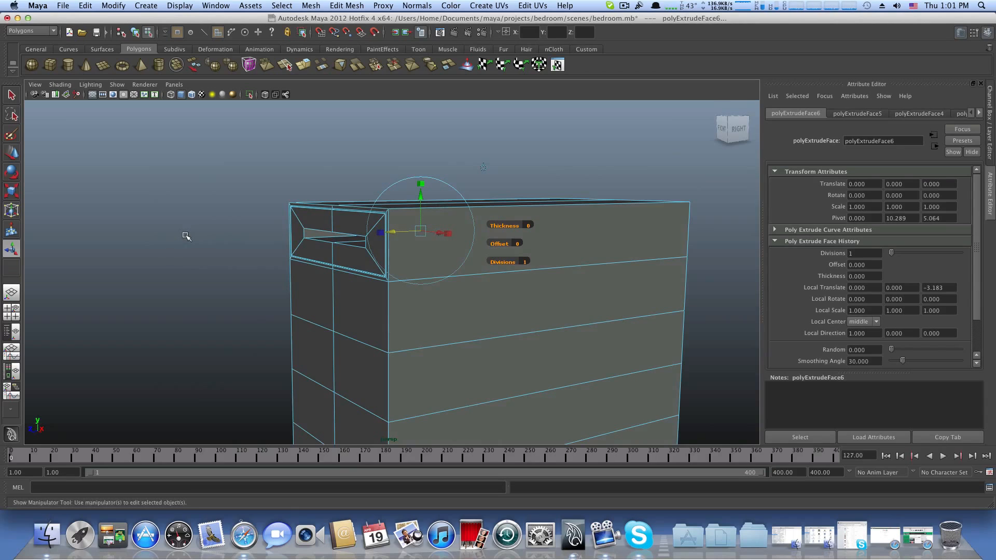
# Step: Select the two front faces in the row directly below the slotted drawer and extrude them
pyautogui.press('F8')
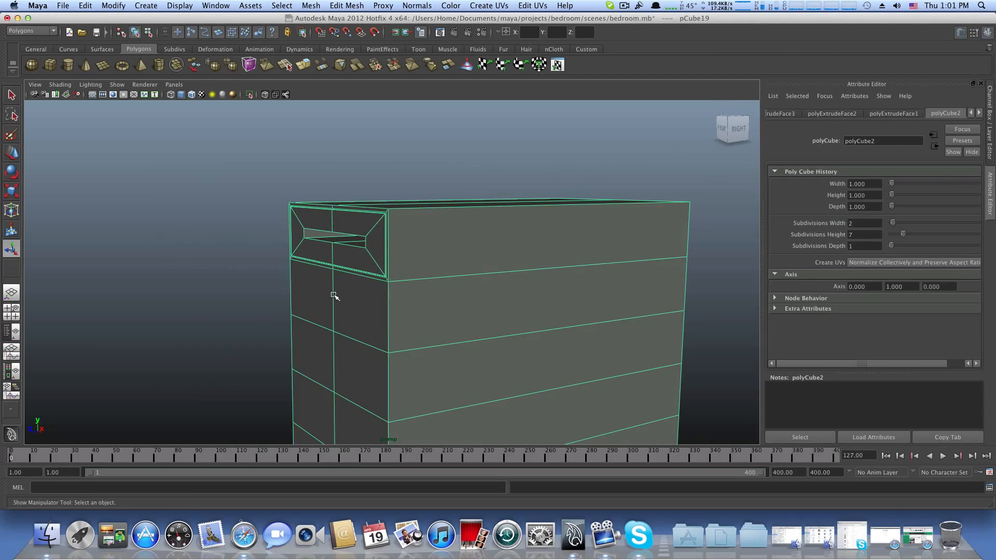
pyautogui.moveTo(350, 302); pyautogui.dragTo(349, 329, button='right')
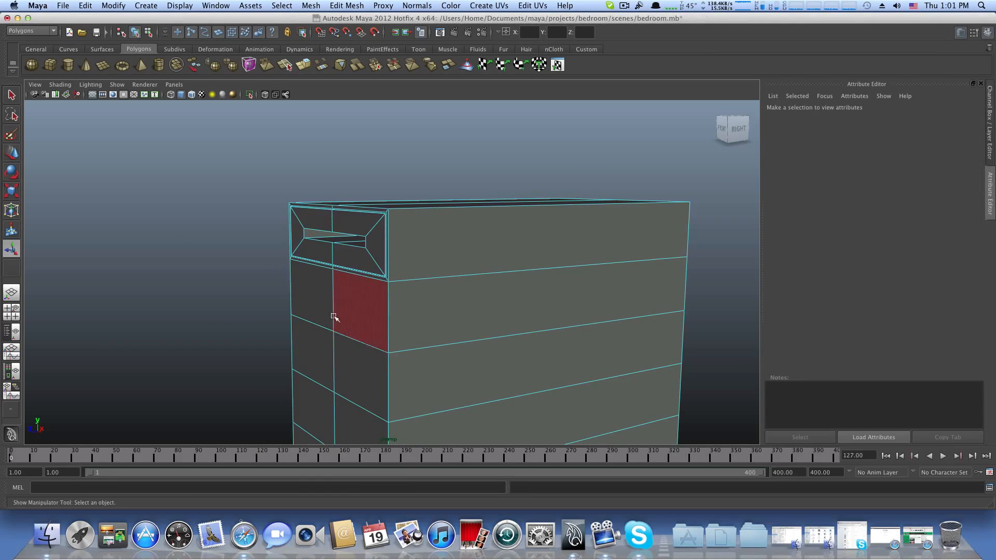
pyautogui.click(336, 318)
pyautogui.keyDown('shift'); pyautogui.click(318, 308); pyautogui.keyUp('shift')
pyautogui.keyDown('alt'); pyautogui.moveTo(318, 308); pyautogui.dragTo(349, 290); pyautogui.keyUp('alt')
pyautogui.scroll(1, 325, 282)
pyautogui.scroll(2, 349, 290)
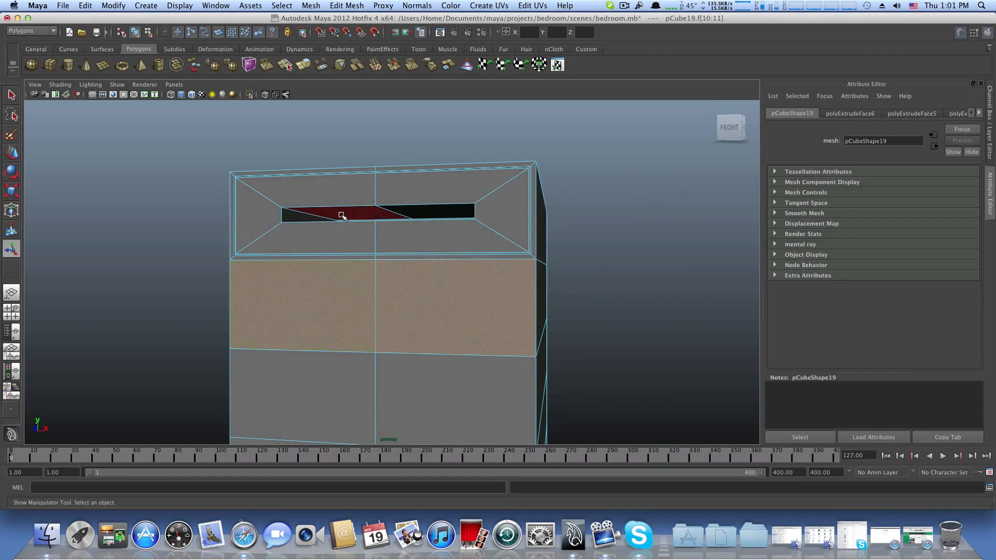
pyautogui.hotkey('ctrl', 'e')
pyautogui.scroll(3, 379, 272)
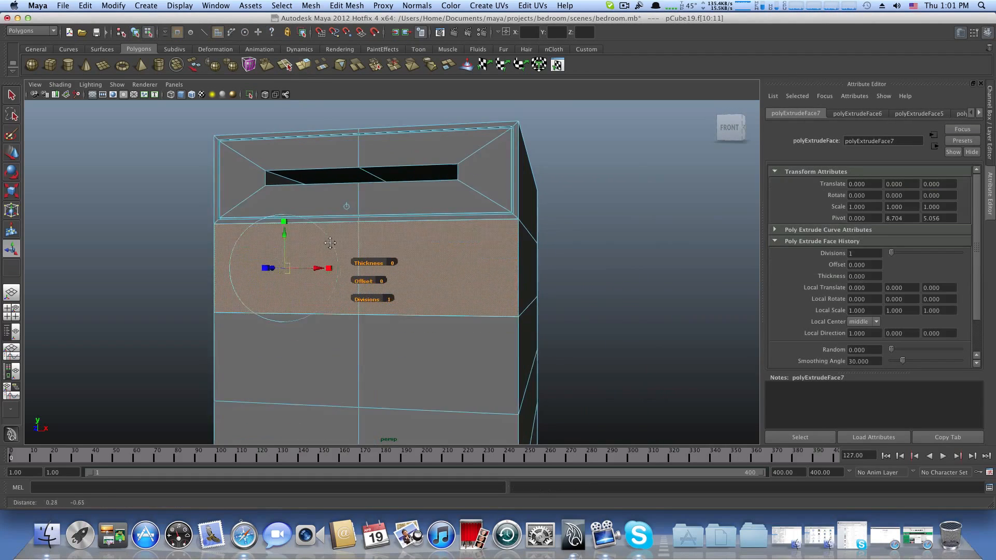
pyautogui.scroll(1, 379, 273)
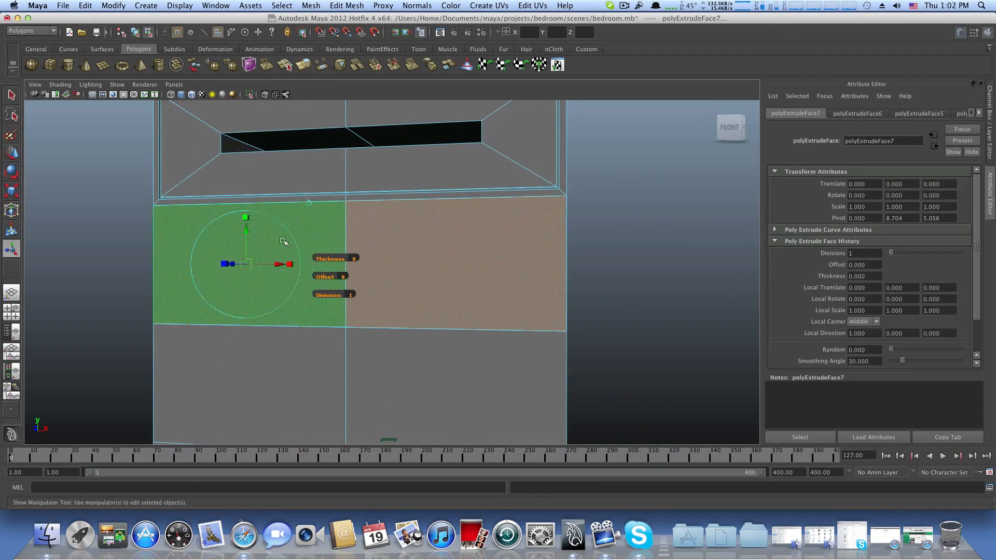
# Step: Inset the second-row extruded faces by scaling them to about 0.933, 0.9 and 1.12 in local X, Y and Z
pyautogui.click(242, 215)
pyautogui.moveTo(227, 264); pyautogui.dragTo(262, 270)
pyautogui.click(246, 264)
pyautogui.click(263, 269)
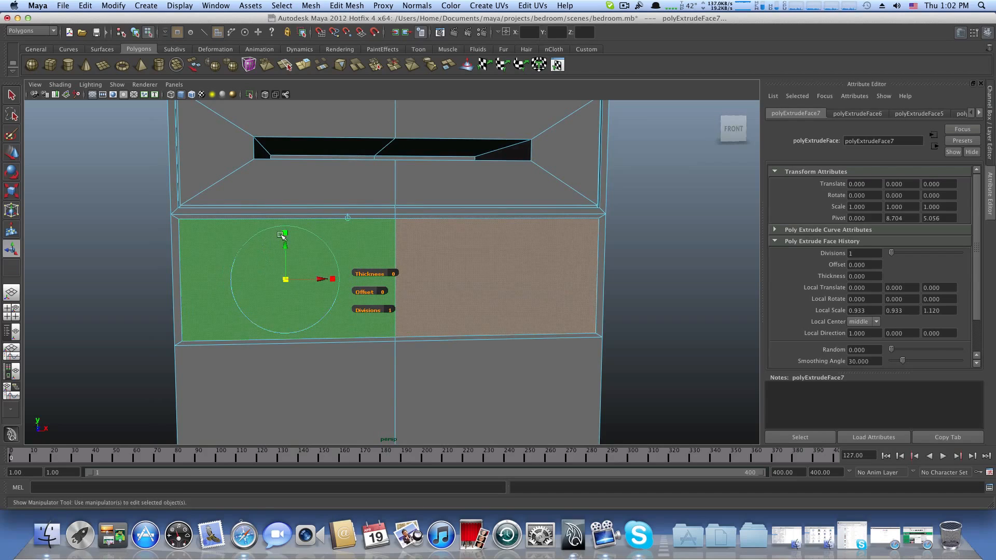
pyautogui.moveTo(285, 233); pyautogui.dragTo(283, 228)
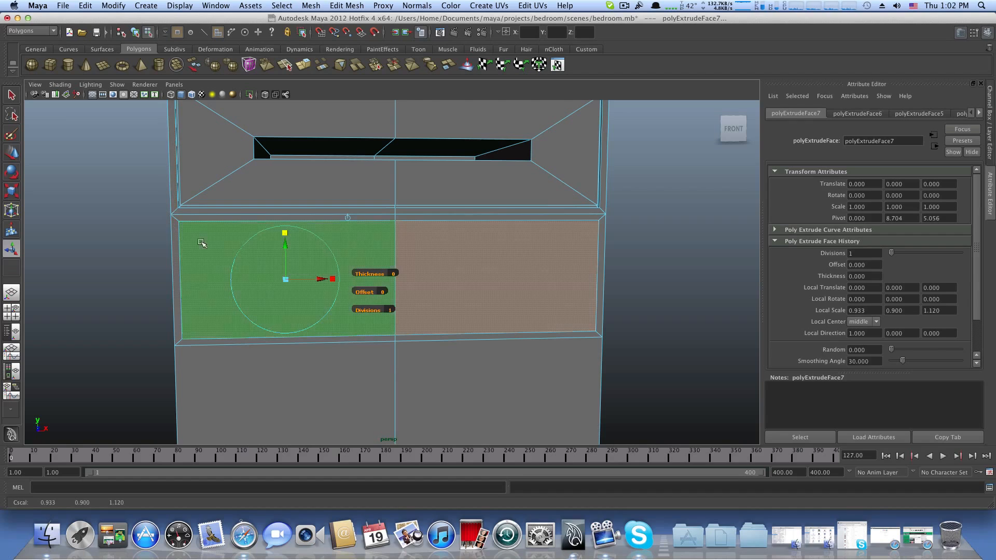
pyautogui.keyDown('alt'); pyautogui.moveTo(382, 289); pyautogui.dragTo(363, 289, button='middle'); pyautogui.keyUp('alt')
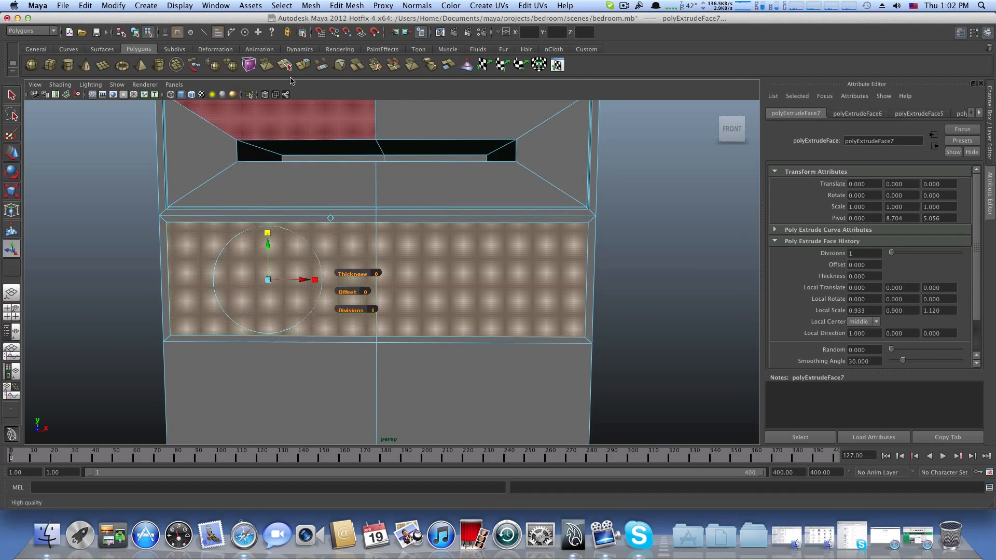
# Step: Extrude the second-row inset faces inward by about -0.062 in local Z
pyautogui.click(302, 70)
pyautogui.keyDown('alt'); pyautogui.moveTo(270, 280); pyautogui.dragTo(213, 279); pyautogui.keyUp('alt')
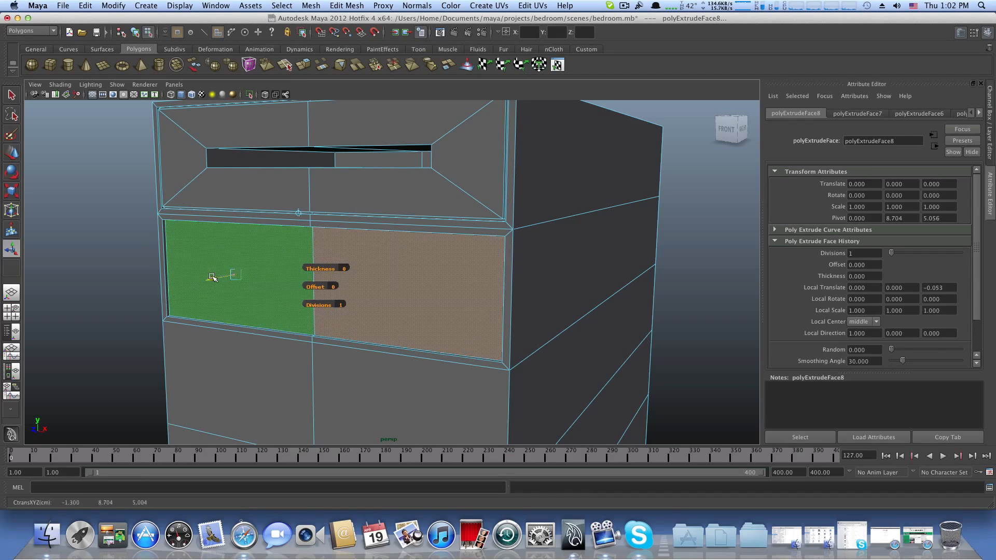
pyautogui.scroll(3, 259, 208)
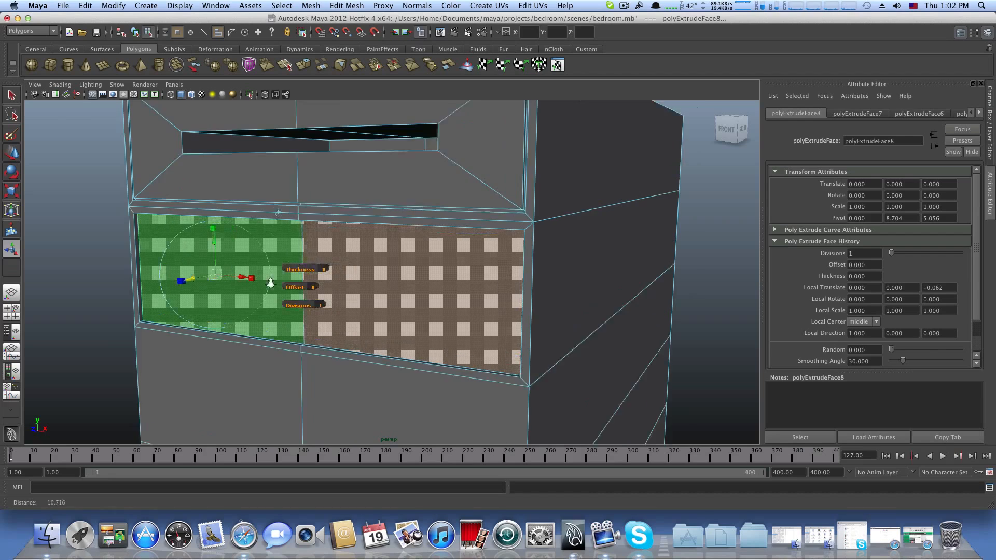
# Step: Extrude the recessed second-row faces again and scale them to about 0.977, 0.947 and 0.967 in local X, Y and Z
pyautogui.click(310, 64)
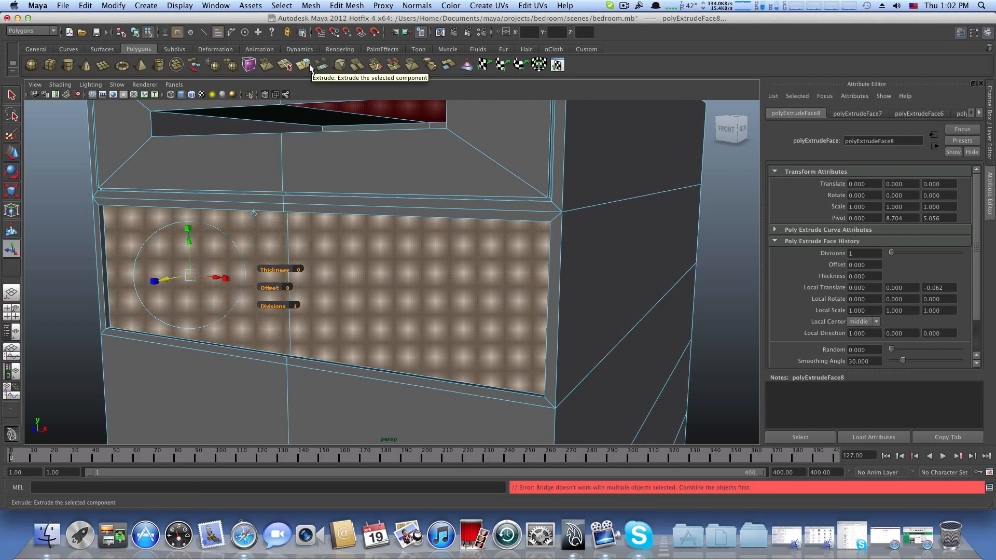
pyautogui.click(310, 65)
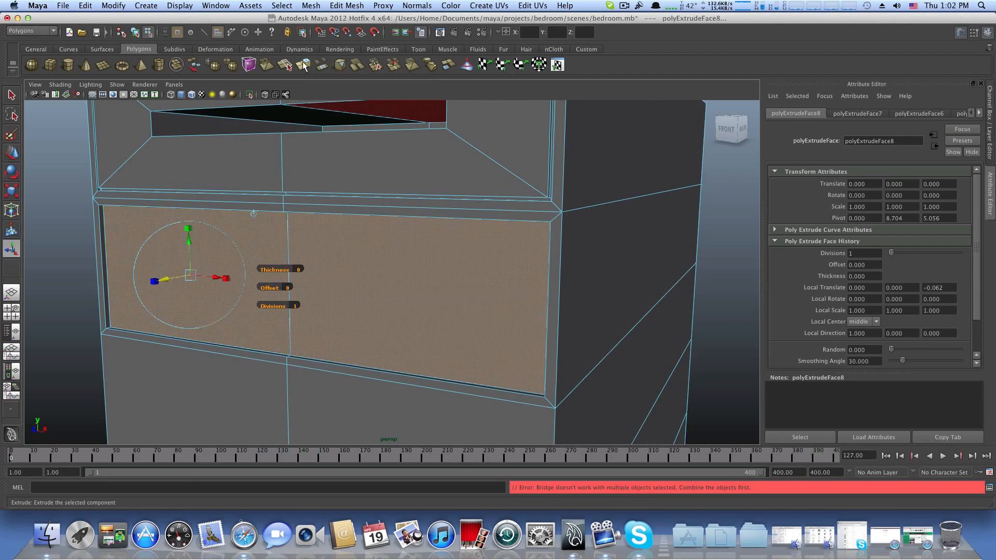
pyautogui.click(190, 230)
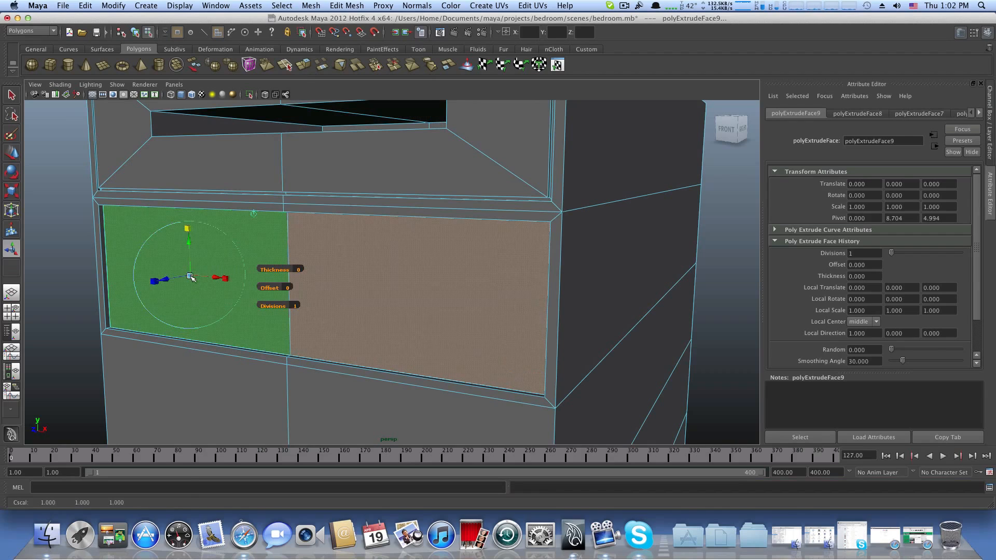
pyautogui.moveTo(191, 277); pyautogui.dragTo(245, 272)
pyautogui.keyDown('alt'); pyautogui.moveTo(164, 271); pyautogui.dragTo(191, 271, button='right'); pyautogui.keyUp('alt')
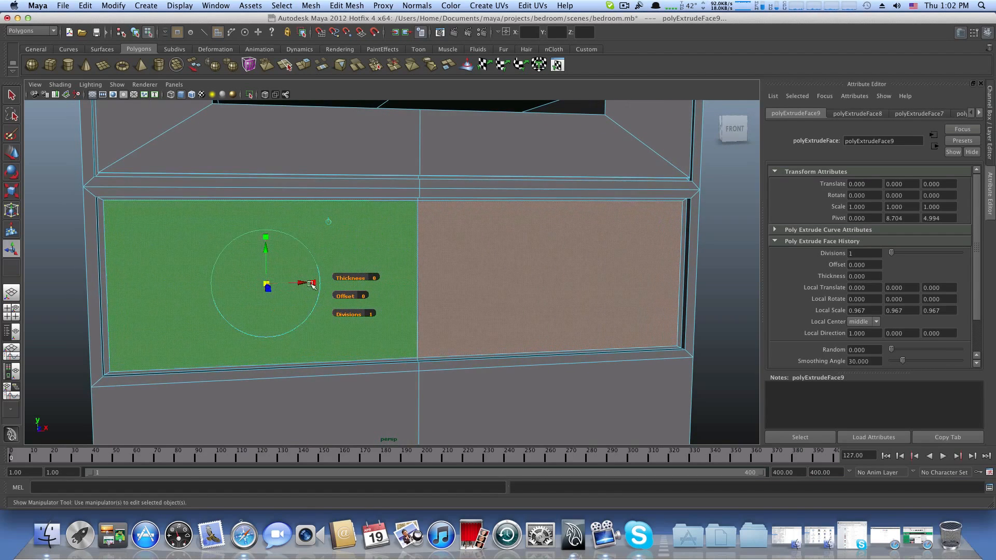
pyautogui.moveTo(313, 284); pyautogui.dragTo(317, 284)
pyautogui.keyDown('alt'); pyautogui.moveTo(163, 220); pyautogui.dragTo(156, 220); pyautogui.keyUp('alt')
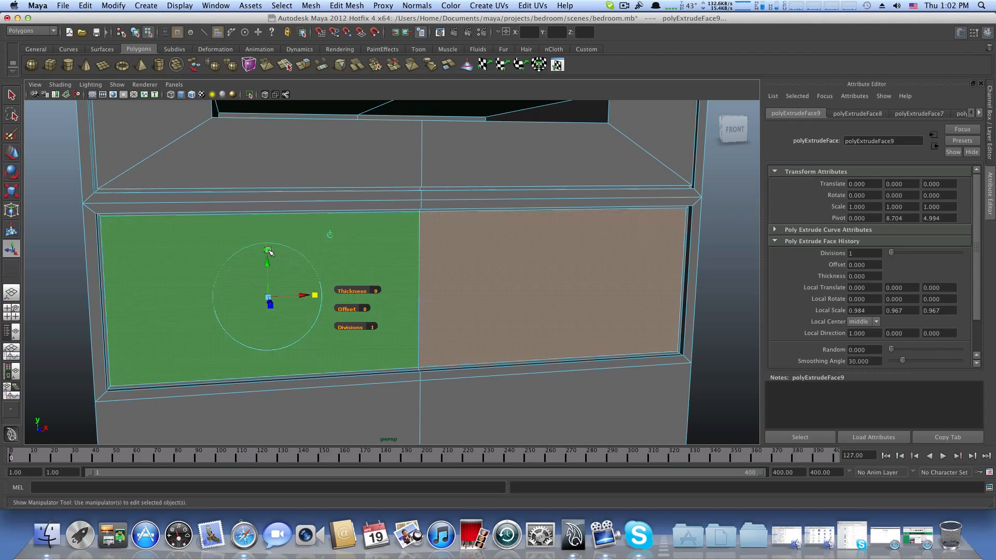
pyautogui.moveTo(268, 251); pyautogui.dragTo(269, 251)
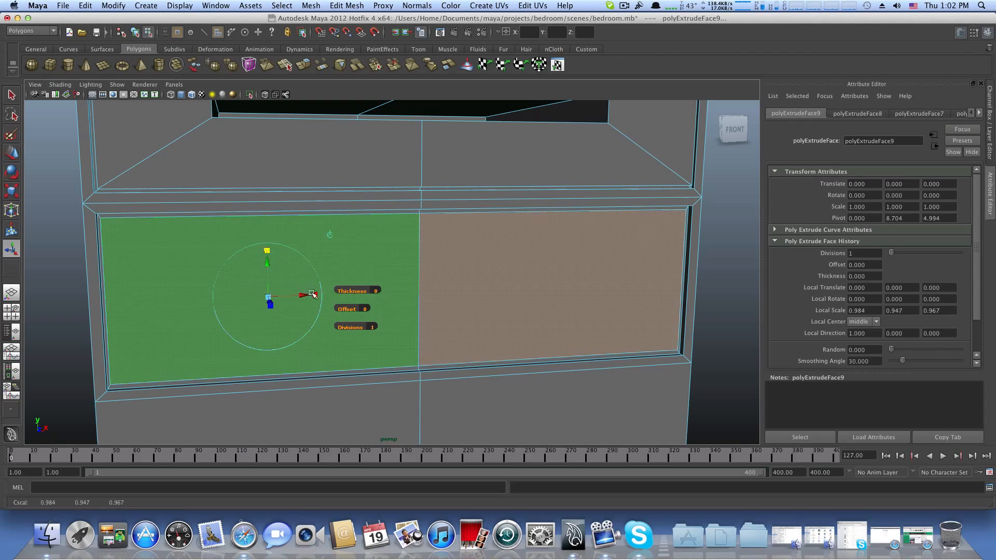
pyautogui.moveTo(313, 294); pyautogui.dragTo(315, 294)
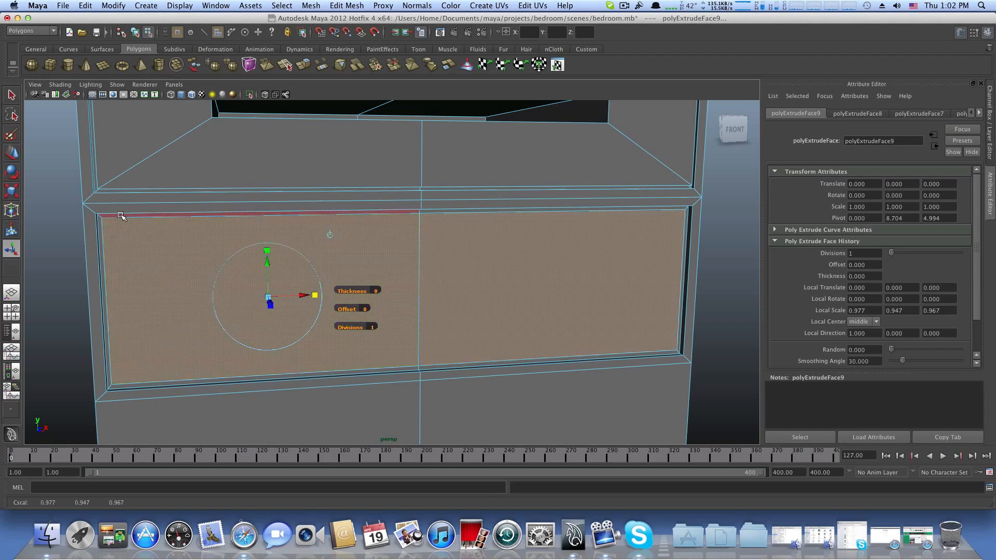
# Step: Extrude the second-row drawer front faces outward by about 0.072 in local Z
pyautogui.keyDown('alt'); pyautogui.moveTo(370, 262); pyautogui.dragTo(308, 255); pyautogui.keyUp('alt')
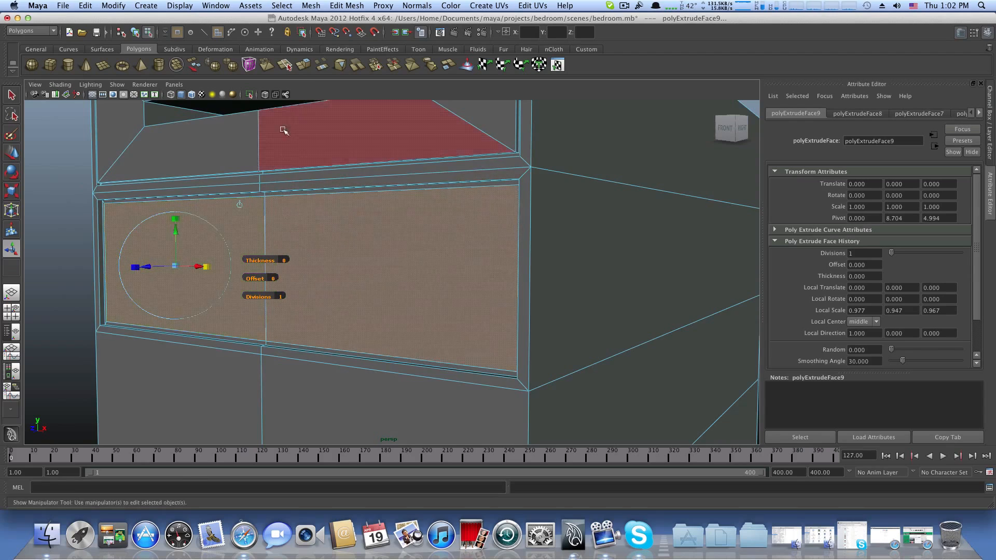
pyautogui.click(304, 65)
pyautogui.moveTo(140, 267); pyautogui.dragTo(303, 257)
pyautogui.keyDown('alt'); pyautogui.moveTo(302, 258); pyautogui.dragTo(116, 236, button='right'); pyautogui.keyUp('alt')
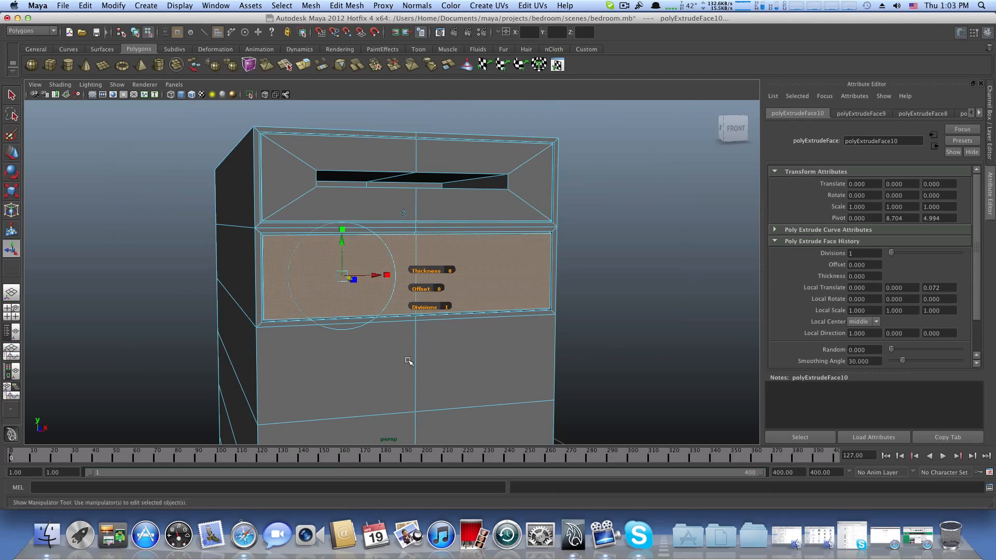
# Step: Return the cabinet from face selection to object mode
pyautogui.keyDown('alt'); pyautogui.moveTo(504, 281); pyautogui.dragTo(445, 270); pyautogui.keyUp('alt')
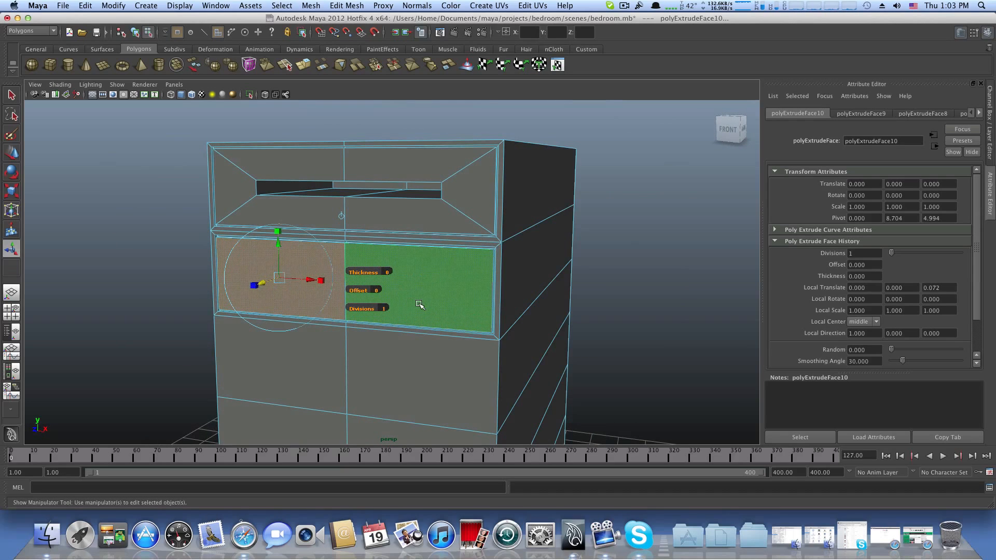
pyautogui.keyDown('alt'); pyautogui.moveTo(508, 332); pyautogui.dragTo(398, 301); pyautogui.keyUp('alt')
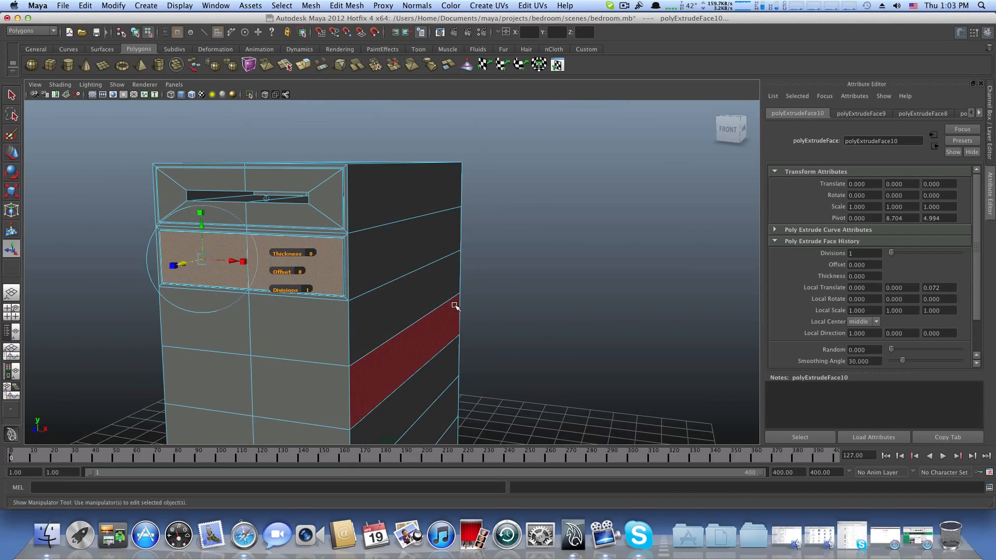
pyautogui.press('F8')
pyautogui.keyDown('alt'); pyautogui.moveTo(464, 312); pyautogui.dragTo(310, 272); pyautogui.keyUp('alt')
# Step: Use the Interactive Split Tool to cut from the centre vertex below the third row diagonally to the right half's middle, then straight down to the bottom edge
pyautogui.click(344, 5)
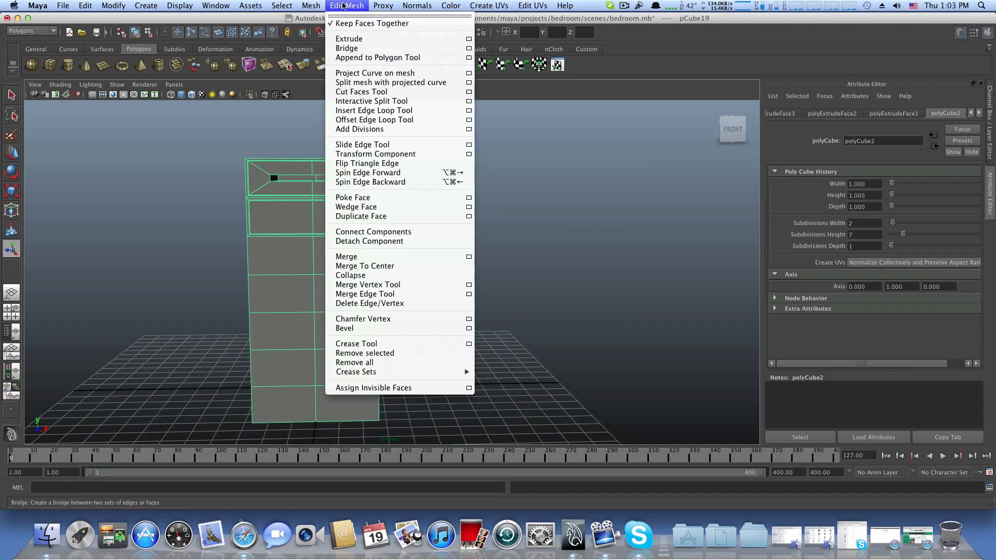
pyautogui.click(349, 6)
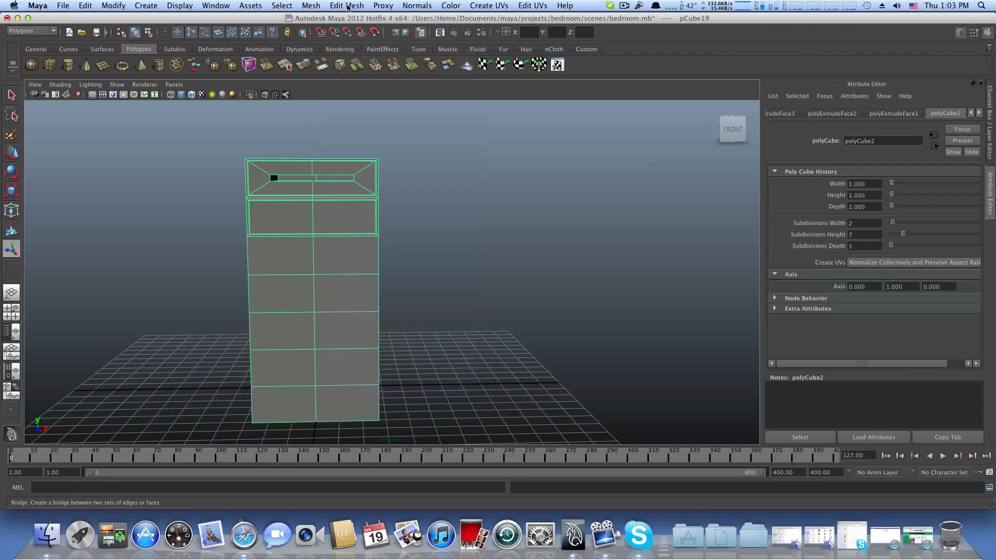
pyautogui.click(17, 30)
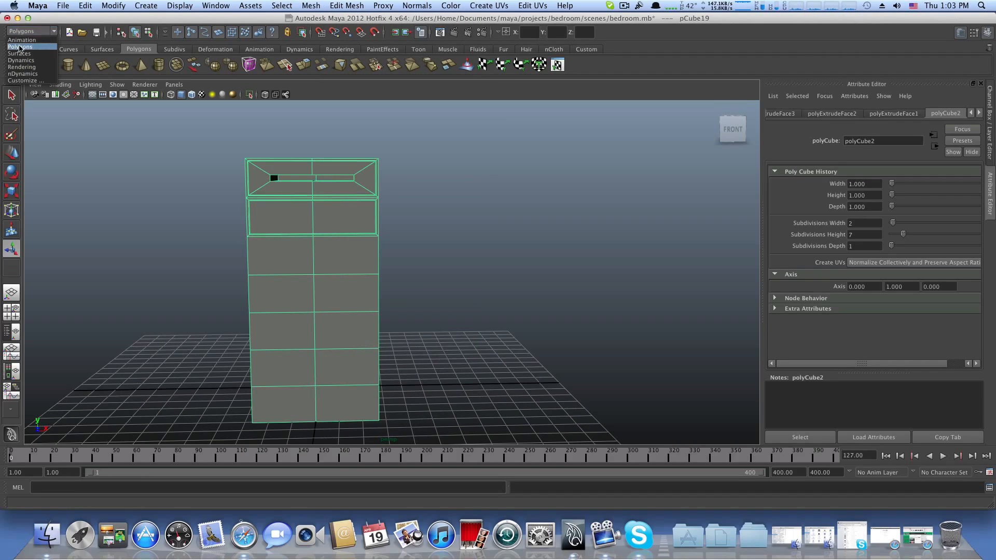
pyautogui.click(20, 47)
pyautogui.click(346, 5)
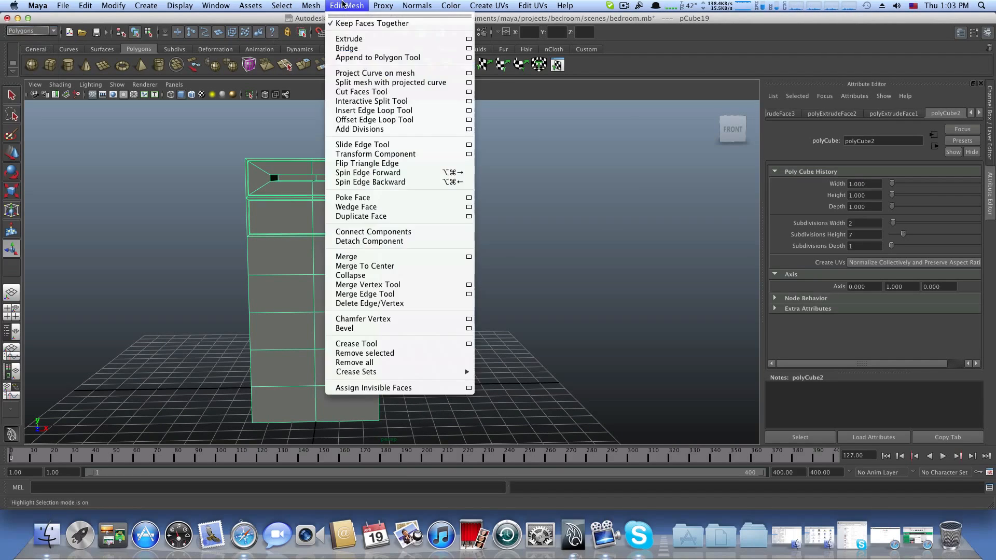
pyautogui.click(371, 101)
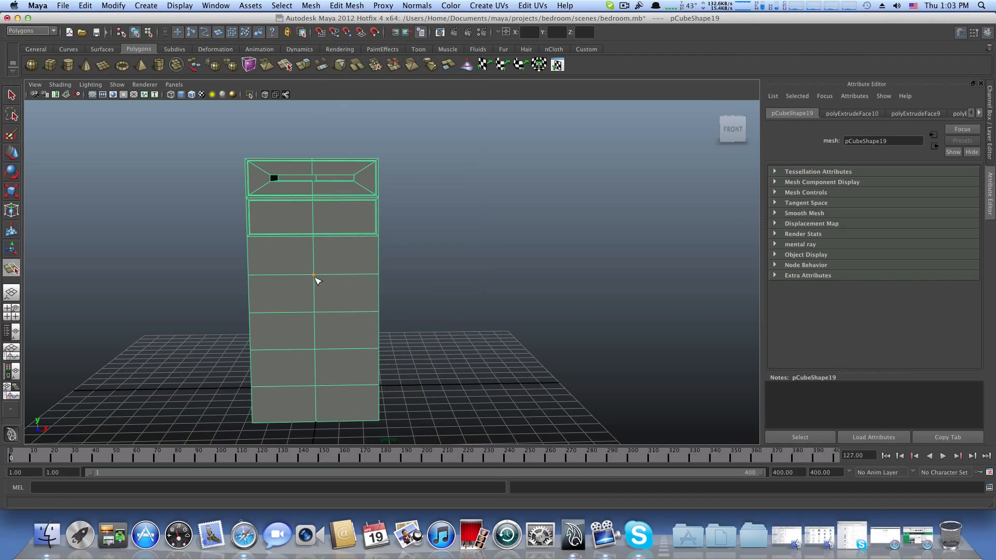
pyautogui.keyDown('alt'); pyautogui.moveTo(287, 271); pyautogui.dragTo(357, 269, button='right'); pyautogui.keyUp('alt')
pyautogui.keyDown('alt'); pyautogui.moveTo(338, 270); pyautogui.dragTo(366, 220, button='middle'); pyautogui.keyUp('alt')
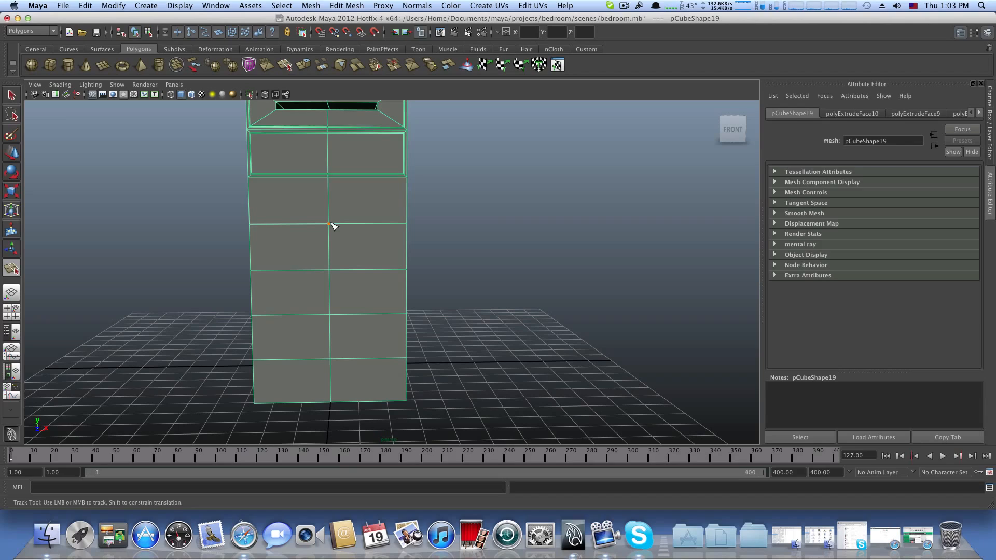
pyautogui.click(370, 270)
pyautogui.click(369, 359)
pyautogui.moveTo(350, 414)
pyautogui.keyDown('alt'); pyautogui.mouseDown()
pyautogui.moveTo(332, 399)
pyautogui.moveTo(282, 398)
pyautogui.moveTo(347, 402)
pyautogui.mouseUp(); pyautogui.keyUp('alt')
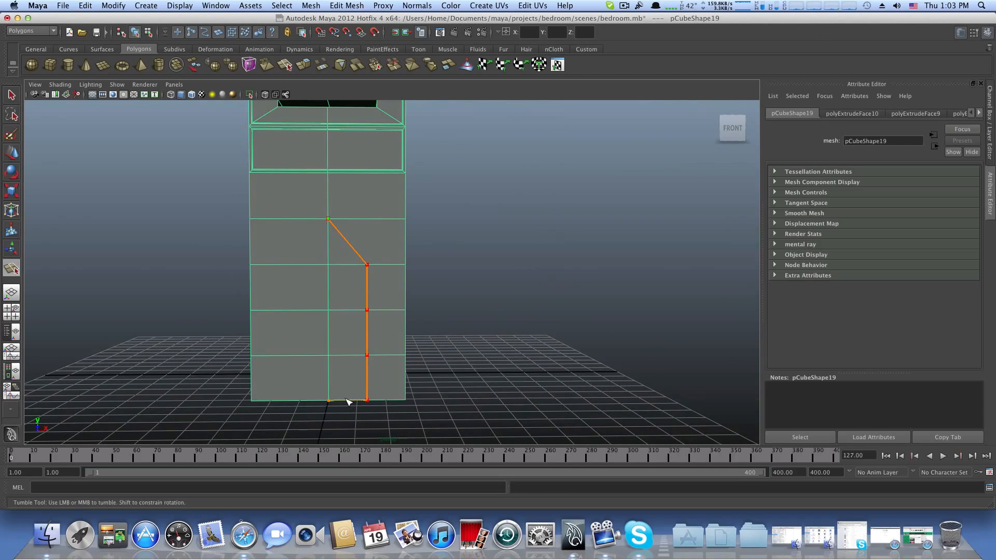
pyautogui.press('Return')
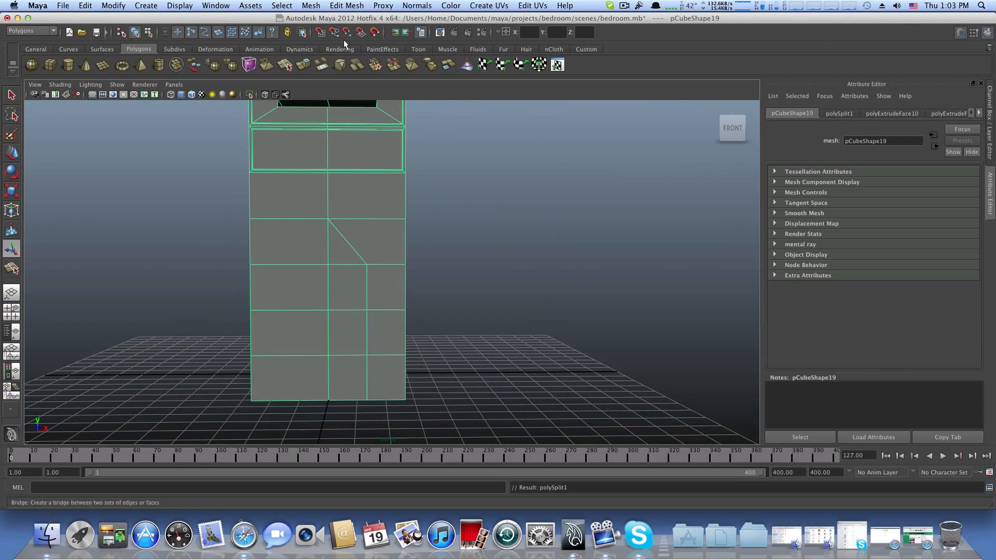
# Step: Cut the mirrored split line from the same centre vertex through the middle of the left half down to the bottom edge, completing the pointed arch
pyautogui.press('y')
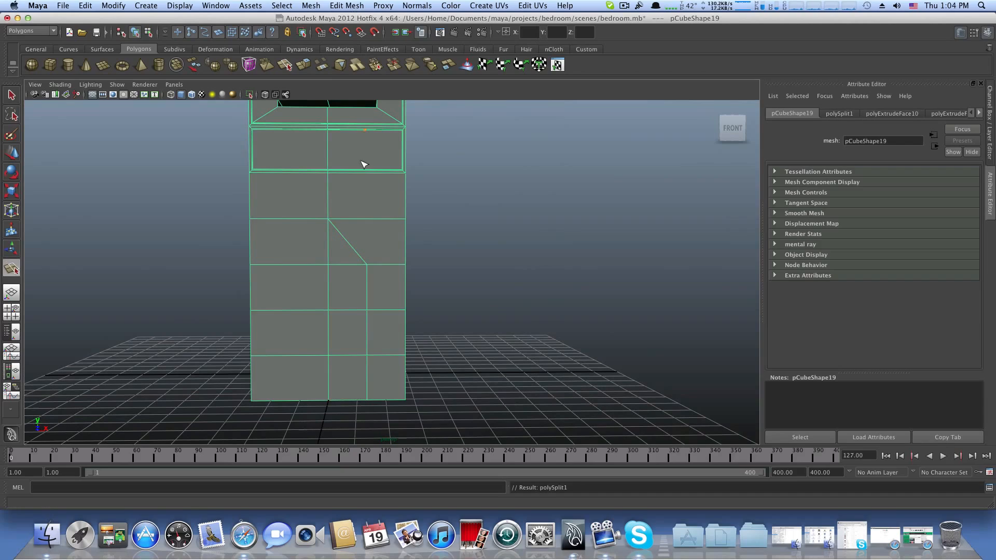
pyautogui.click(328, 220)
pyautogui.click(306, 265)
pyautogui.click(294, 310)
pyautogui.click(294, 355)
pyautogui.click(292, 396)
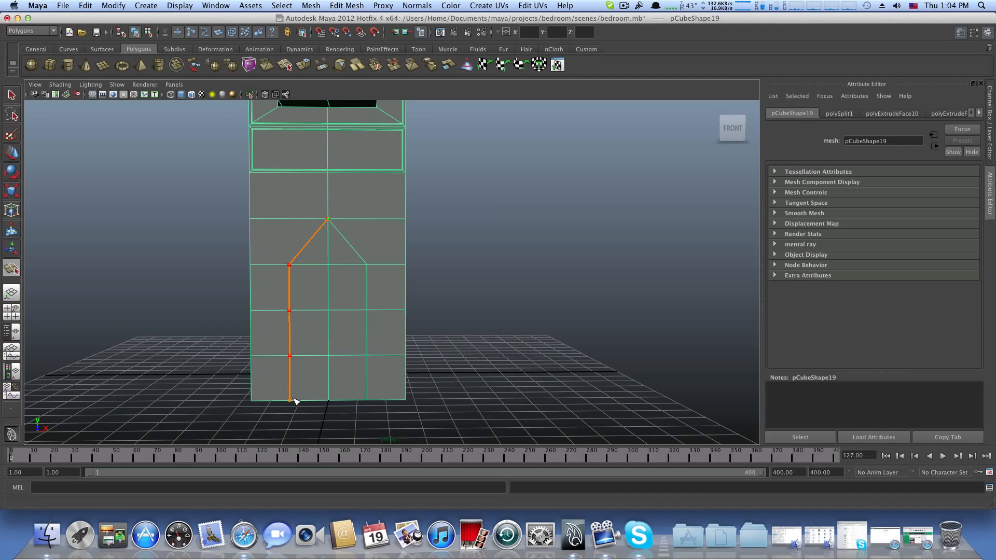
pyautogui.moveTo(298, 400)
pyautogui.mouseDown()
pyautogui.moveTo(349, 405)
pyautogui.moveTo(290, 393)
pyautogui.mouseUp()
pyautogui.press('BackSpace')
pyautogui.press('t')
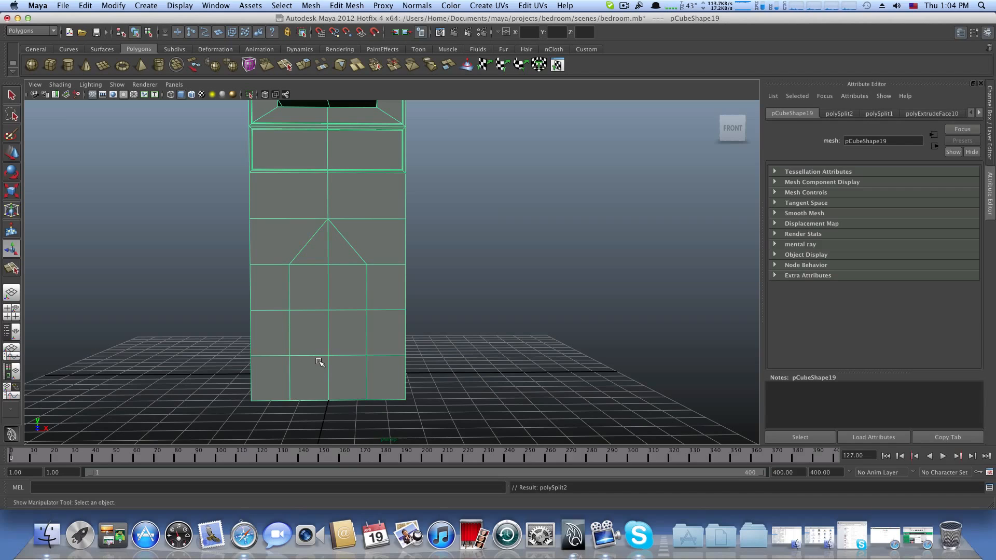
# Step: Select the eight front faces inside the pointed arch outline and move them outward from the cabinet's front along Z
pyautogui.scroll(3, 354, 343)
pyautogui.rightClick(341, 282)
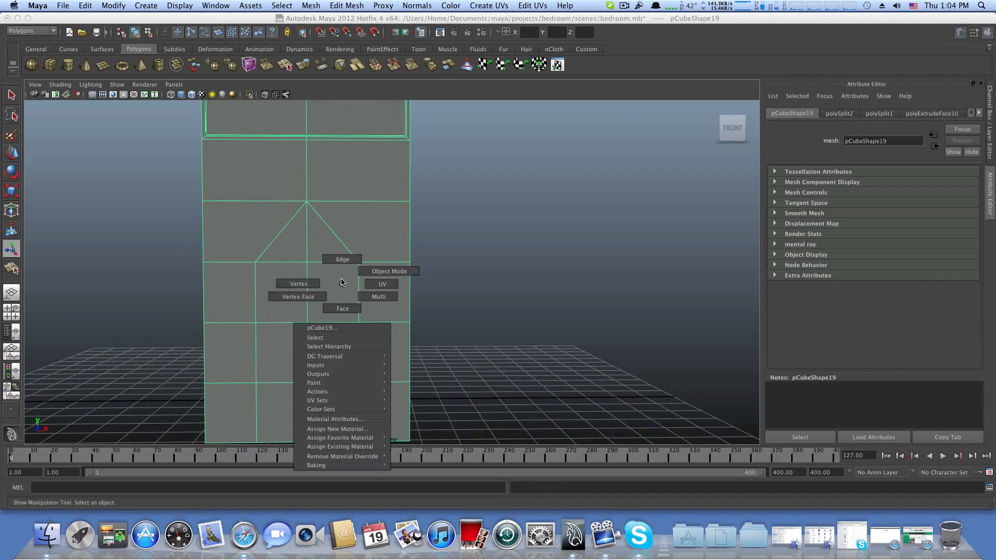
pyautogui.click(342, 308)
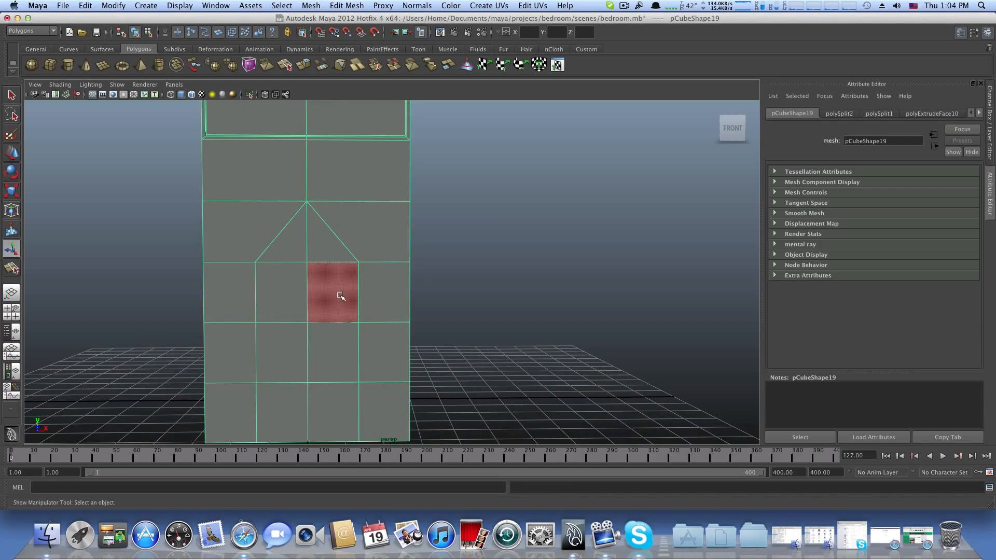
pyautogui.click(329, 240)
pyautogui.keyDown('shift'); pyautogui.click(270, 256); pyautogui.keyUp('shift')
pyautogui.keyDown('shift'); pyautogui.click(282, 291); pyautogui.keyUp('shift')
pyautogui.keyDown('shift'); pyautogui.click(333, 289); pyautogui.keyUp('shift')
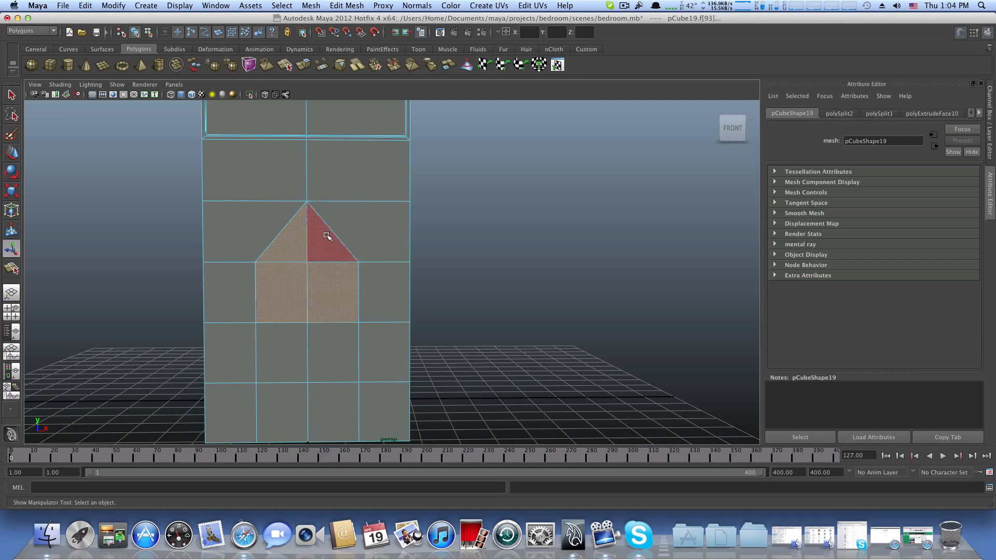
pyautogui.keyDown('shift'); pyautogui.click(317, 356); pyautogui.keyUp('shift')
pyautogui.keyDown('shift'); pyautogui.click(292, 358); pyautogui.keyUp('shift')
pyautogui.keyDown('shift'); pyautogui.click(332, 390); pyautogui.keyUp('shift')
pyautogui.keyDown('shift'); pyautogui.click(294, 395); pyautogui.keyUp('shift')
pyautogui.keyDown('alt'); pyautogui.moveTo(361, 349); pyautogui.dragTo(217, 285); pyautogui.keyUp('alt')
pyautogui.click(11, 154)
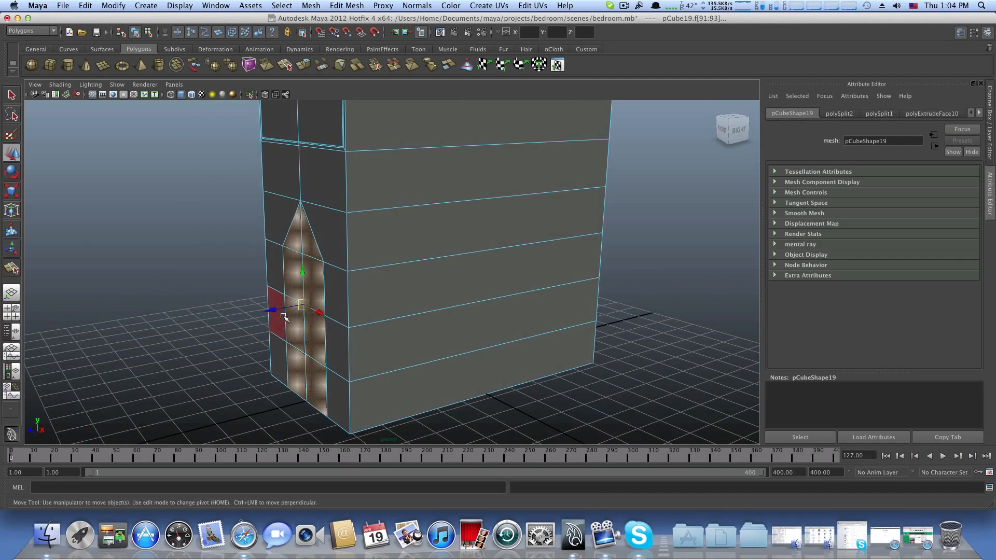
pyautogui.moveTo(284, 317); pyautogui.dragTo(328, 312)
pyautogui.keyDown('alt'); pyautogui.moveTo(328, 313); pyautogui.dragTo(317, 294, button='middle'); pyautogui.keyUp('alt')
pyautogui.keyDown('alt'); pyautogui.moveTo(316, 294); pyautogui.dragTo(264, 303); pyautogui.keyUp('alt')
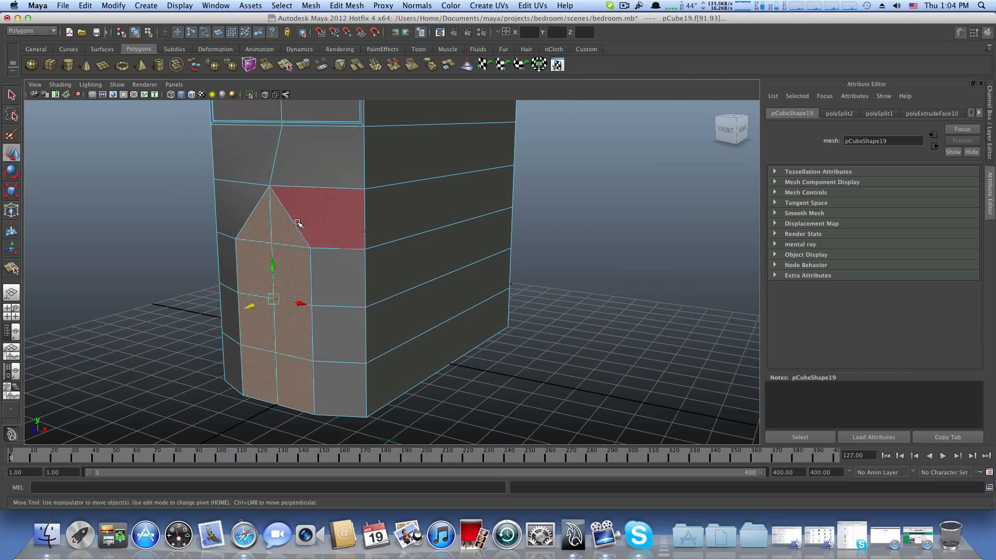
# Step: Extrude the arch faces and scale them uniformly to about 0.883 to form a narrow inset border
pyautogui.click(309, 64)
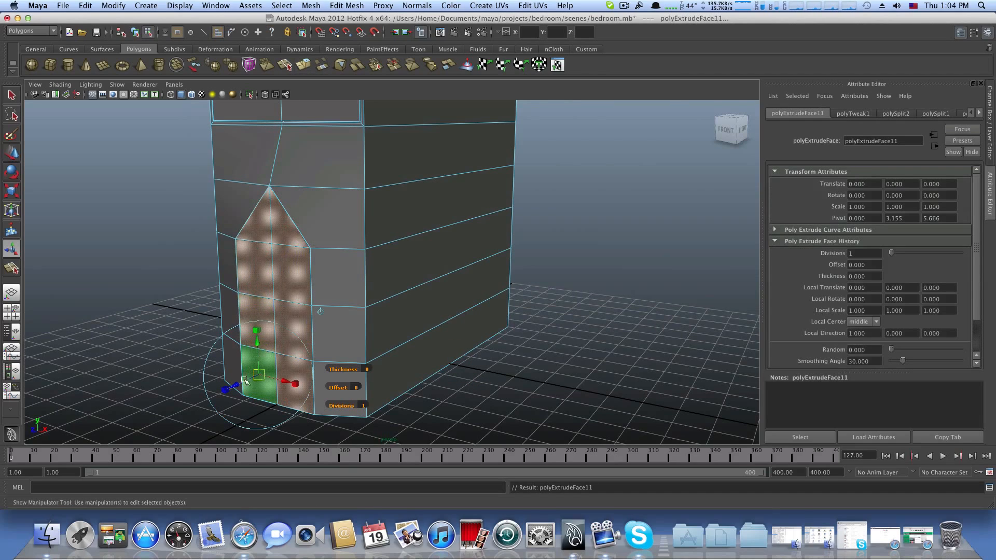
pyautogui.click(619, 4)
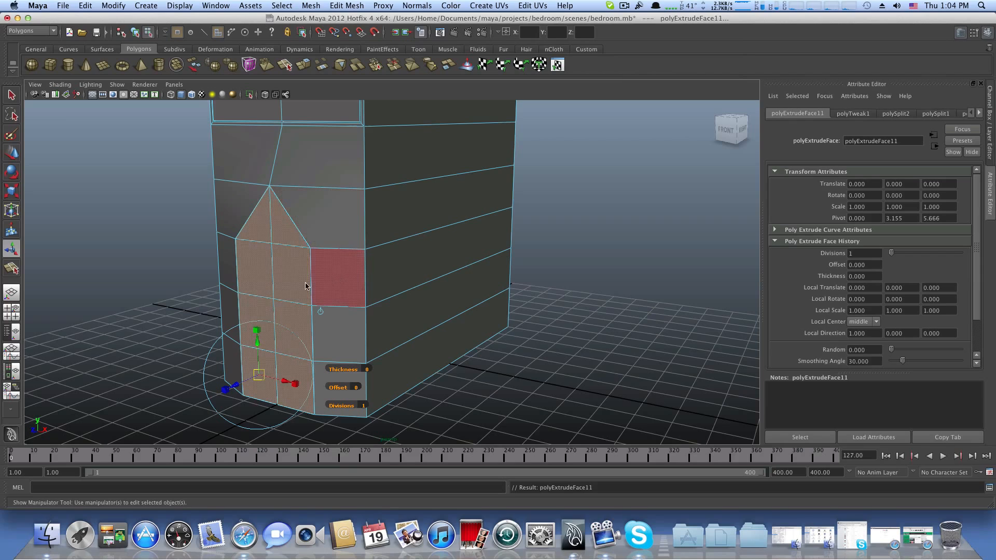
pyautogui.keyDown('alt'); pyautogui.moveTo(238, 393); pyautogui.dragTo(219, 384); pyautogui.keyUp('alt')
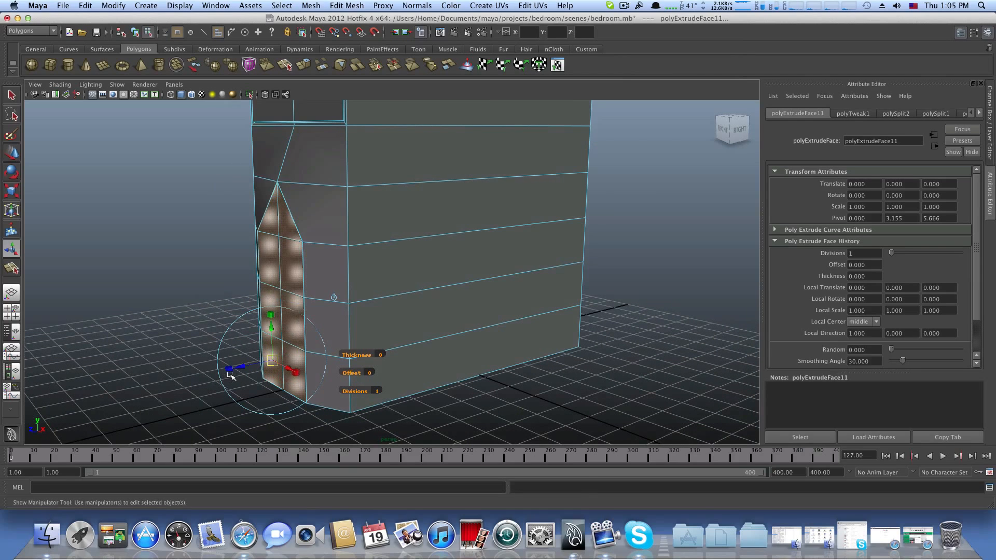
pyautogui.click(230, 372)
pyautogui.moveTo(273, 360); pyautogui.dragTo(278, 261)
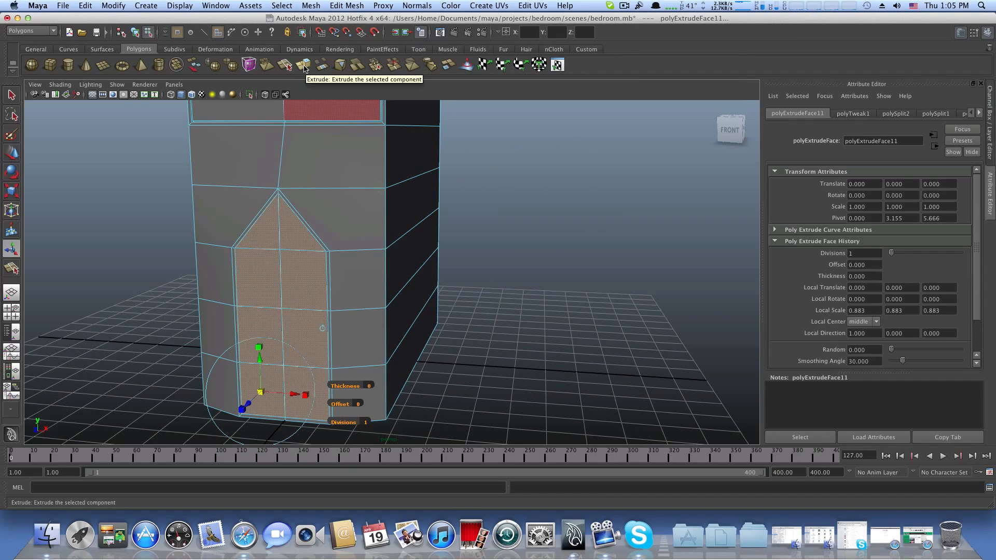
# Step: Extrude the inset arch faces inward by about -0.333 in local Z and return to object mode
pyautogui.click(304, 69)
pyautogui.keyDown('alt'); pyautogui.moveTo(212, 324); pyautogui.dragTo(334, 342); pyautogui.keyUp('alt')
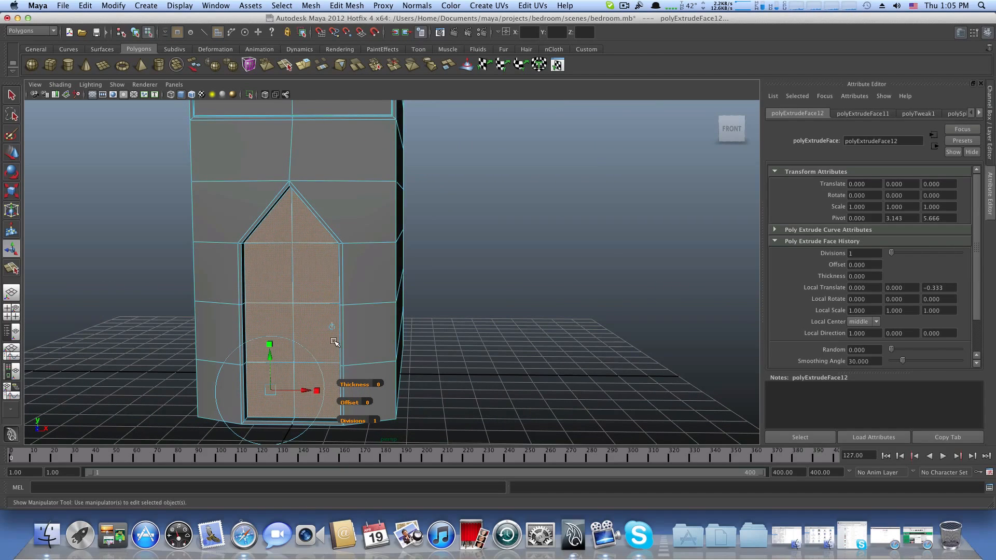
pyautogui.press('F8')
pyautogui.keyDown('alt'); pyautogui.moveTo(274, 327); pyautogui.dragTo(326, 367); pyautogui.keyUp('alt')
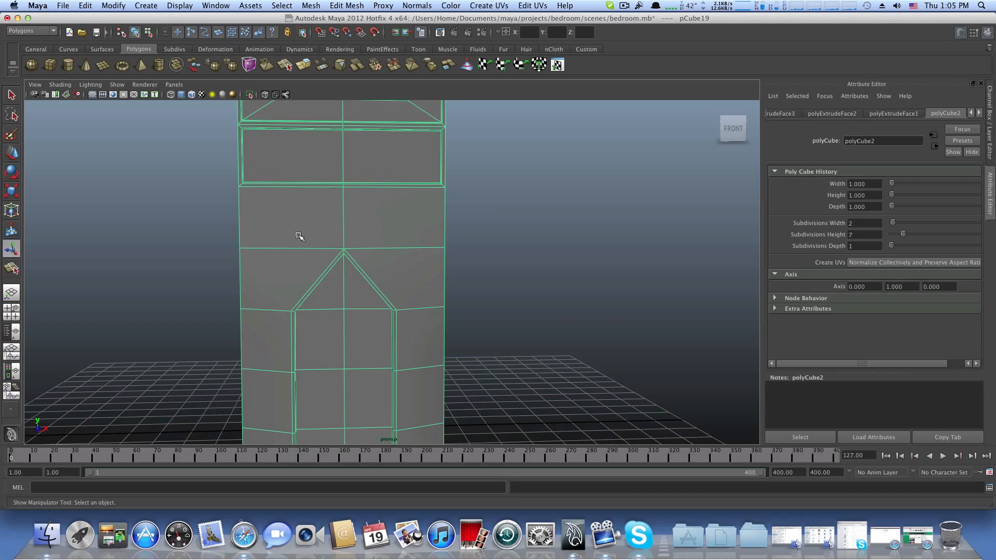
# Step: Insert a horizontal edge loop around the cabinet in the third row, just above the tip of the arch
pyautogui.keyDown('shift'); pyautogui.moveTo(298, 238); pyautogui.dragTo(251, 250, button='right'); pyautogui.keyUp('shift')
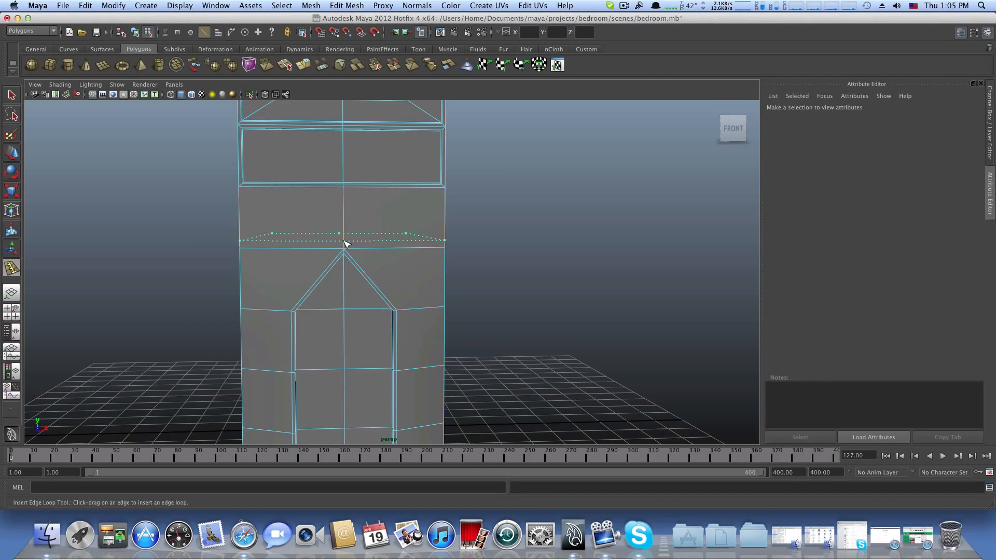
pyautogui.click(344, 243)
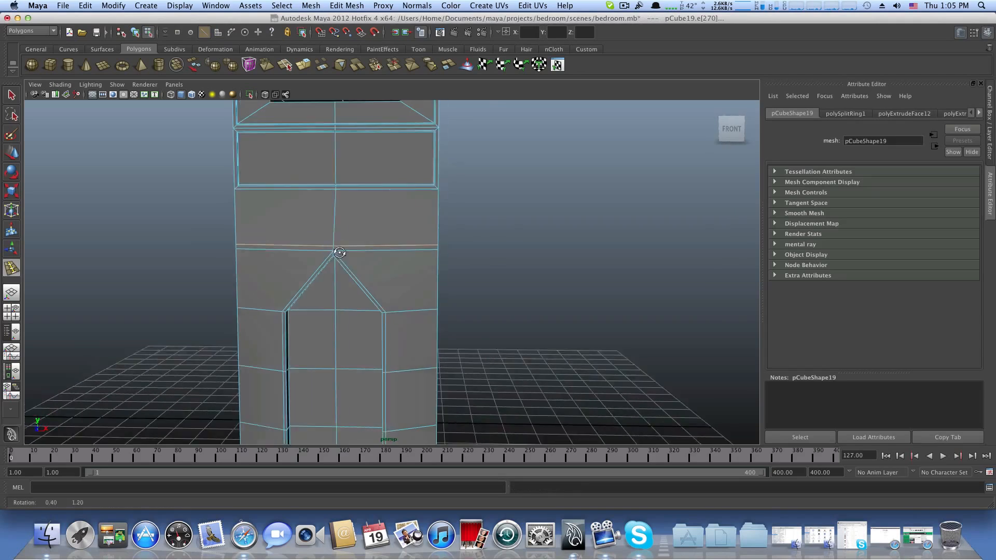
pyautogui.keyDown('alt'); pyautogui.moveTo(349, 245); pyautogui.dragTo(300, 251); pyautogui.keyUp('alt')
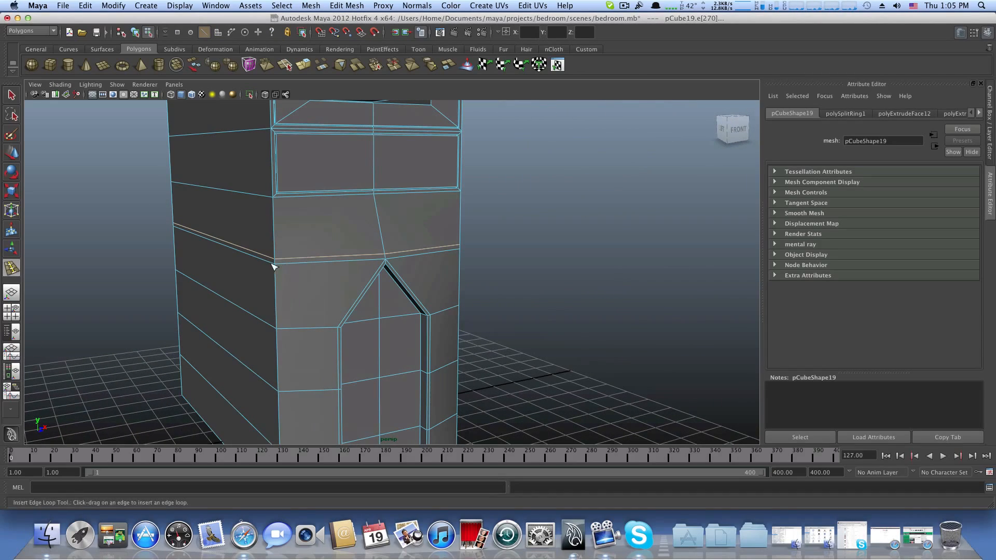
# Step: Split the third-row front faces with two diagonal edges from the top centre vertex to the outer corners on the new edge loop
pyautogui.click(341, 4)
pyautogui.click(345, 101)
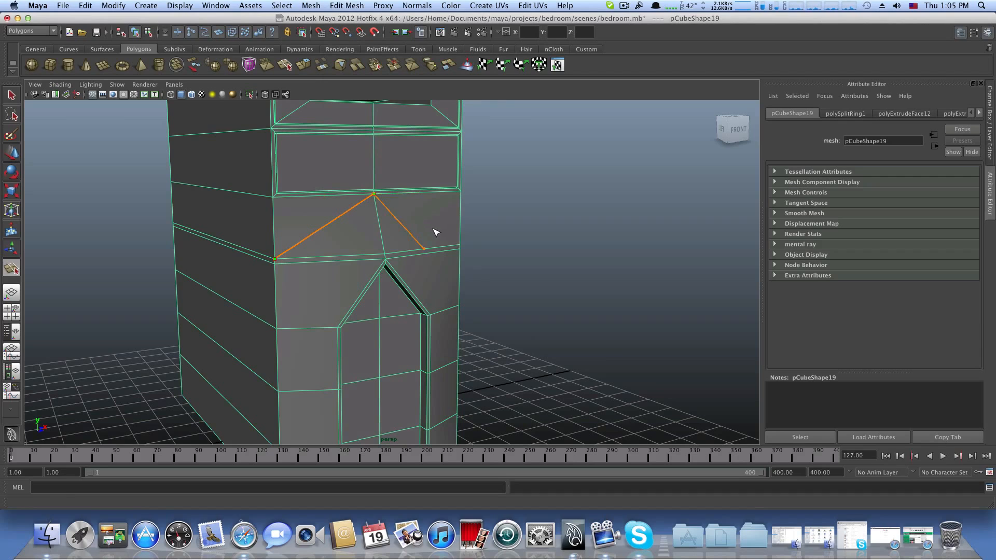
pyautogui.keyDown('alt'); pyautogui.moveTo(356, 228); pyautogui.dragTo(404, 213); pyautogui.keyUp('alt')
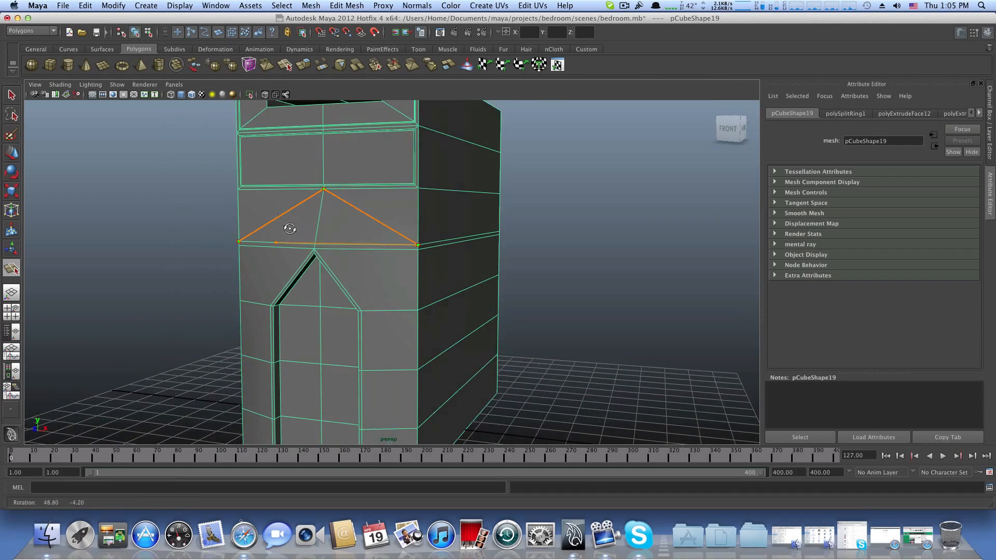
pyautogui.press('Return')
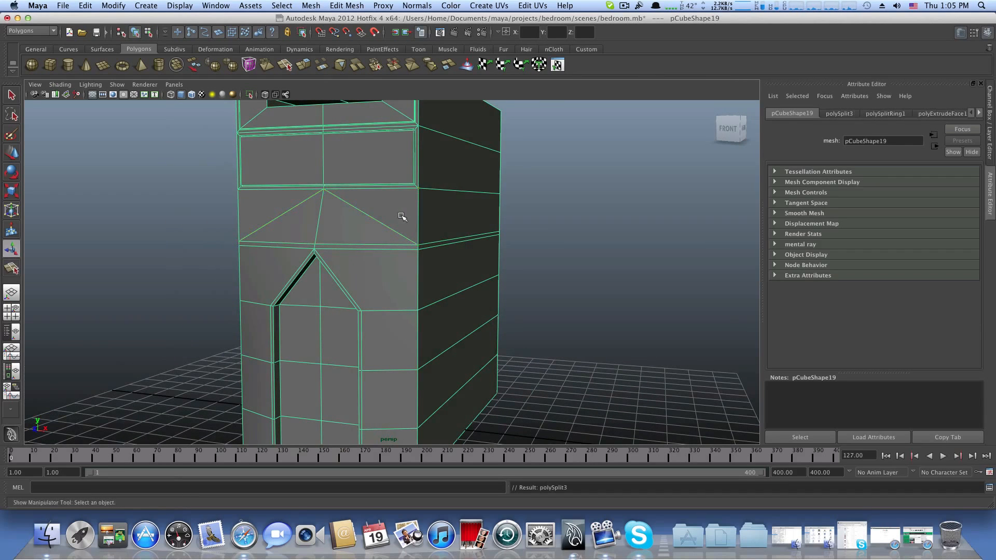
pyautogui.keyDown('alt'); pyautogui.moveTo(401, 216); pyautogui.dragTo(351, 222); pyautogui.keyUp('alt')
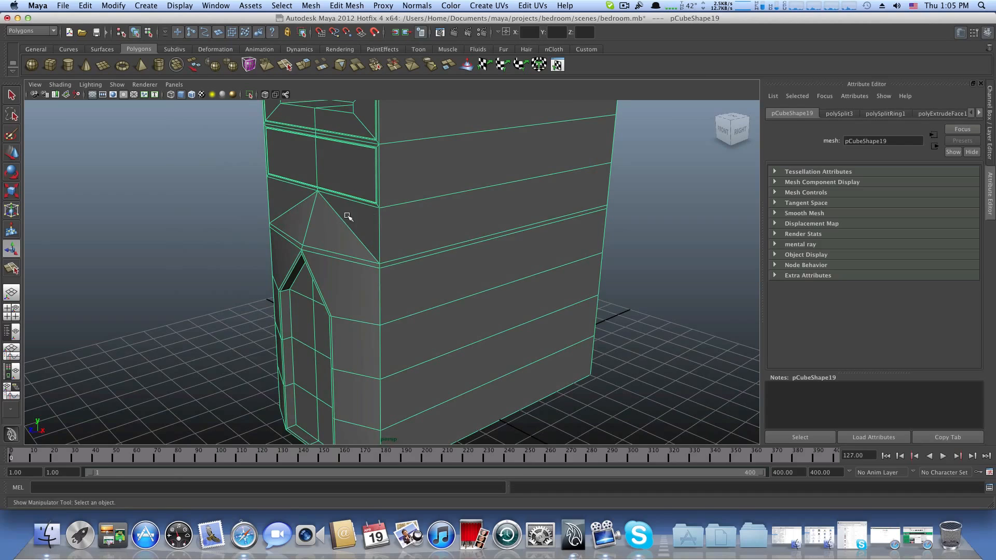
pyautogui.keyDown('alt'); pyautogui.moveTo(296, 202); pyautogui.dragTo(391, 204); pyautogui.keyUp('alt')
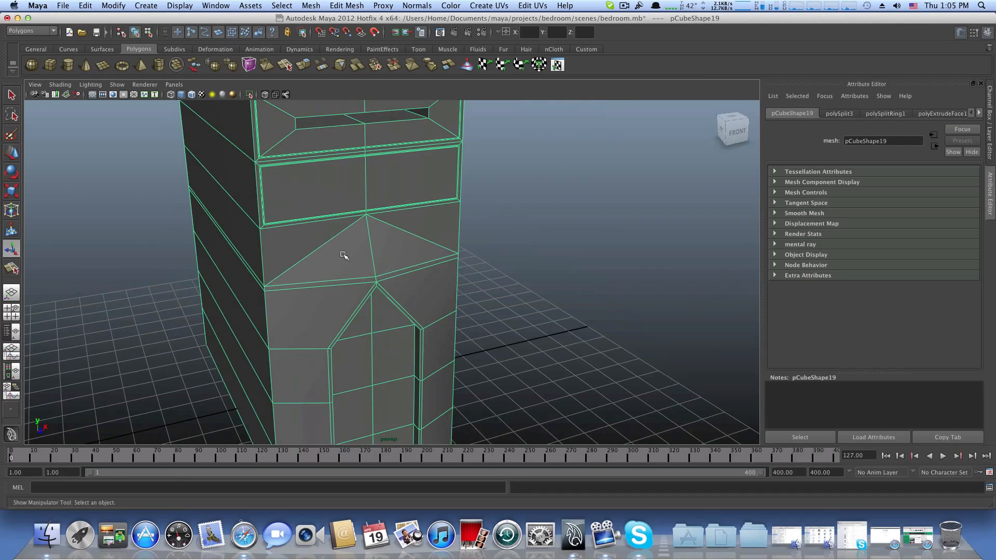
pyautogui.keyDown('alt'); pyautogui.moveTo(314, 251); pyautogui.dragTo(328, 197); pyautogui.keyUp('alt')
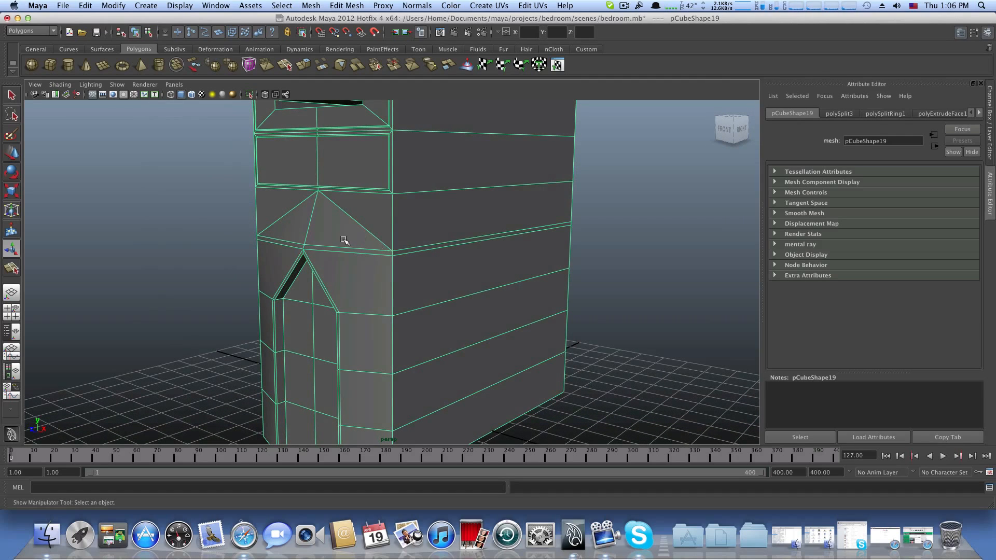
pyautogui.keyDown('alt'); pyautogui.moveTo(345, 240); pyautogui.dragTo(361, 211); pyautogui.keyUp('alt')
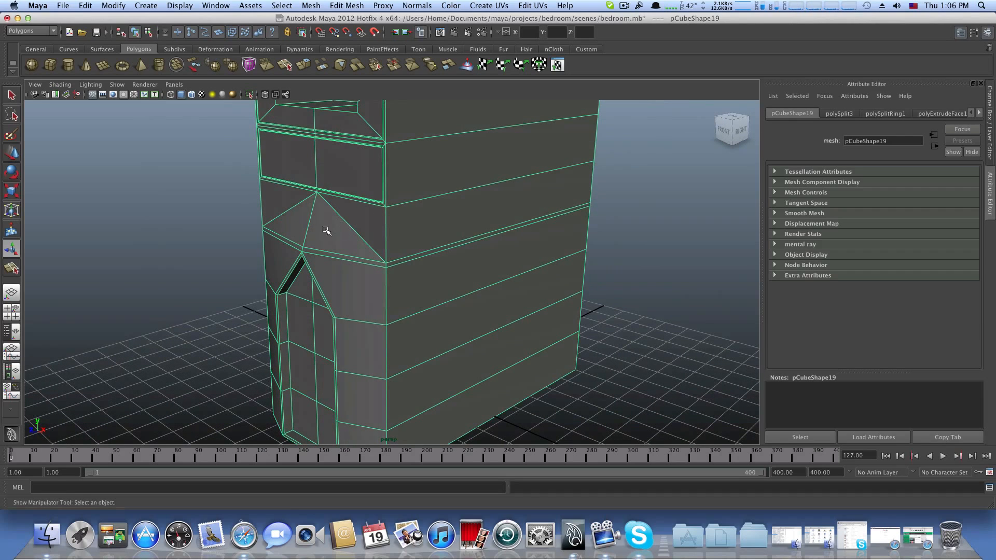
pyautogui.keyDown('alt'); pyautogui.moveTo(381, 226); pyautogui.dragTo(365, 271); pyautogui.keyUp('alt')
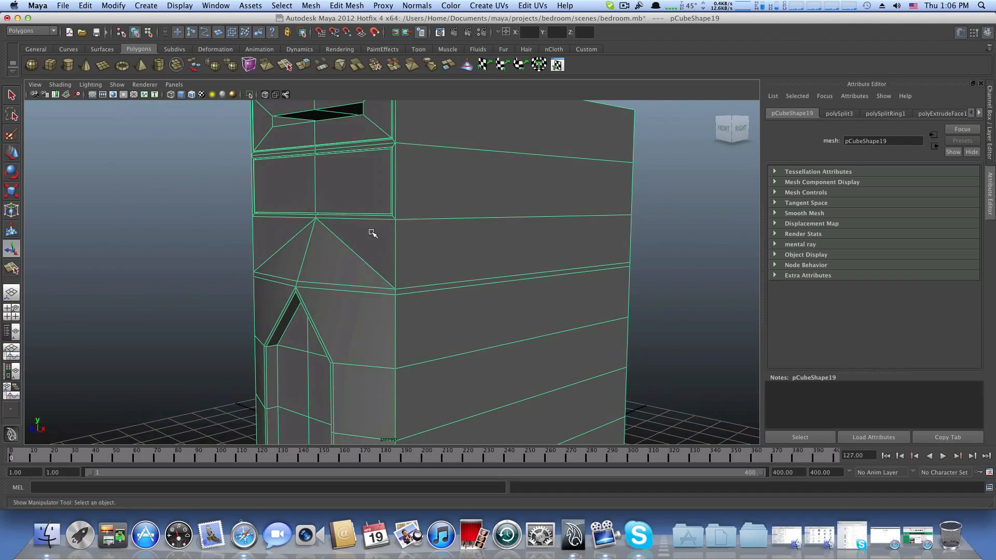
# Step: Extrude the eight front faces surrounding the pointed arch outward by about 0.128 in local Z
pyautogui.moveTo(322, 245)
pyautogui.keyDown('alt'); pyautogui.mouseDown()
pyautogui.moveTo(389, 262)
pyautogui.moveTo(402, 249)
pyautogui.moveTo(366, 262)
pyautogui.moveTo(300, 258)
pyautogui.moveTo(369, 271)
pyautogui.moveTo(293, 252)
pyautogui.moveTo(329, 260)
pyautogui.moveTo(334, 223)
pyautogui.moveTo(340, 238)
pyautogui.mouseUp(); pyautogui.keyUp('alt')
pyautogui.moveTo(339, 233); pyautogui.dragTo(344, 259, button='right')
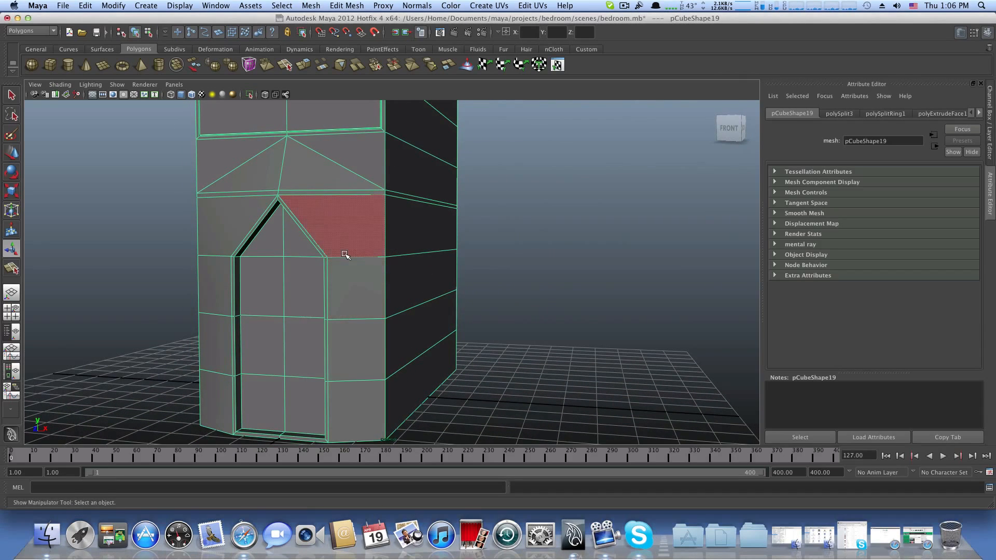
pyautogui.click(344, 251)
pyautogui.keyDown('shift'); pyautogui.click(351, 284); pyautogui.keyUp('shift')
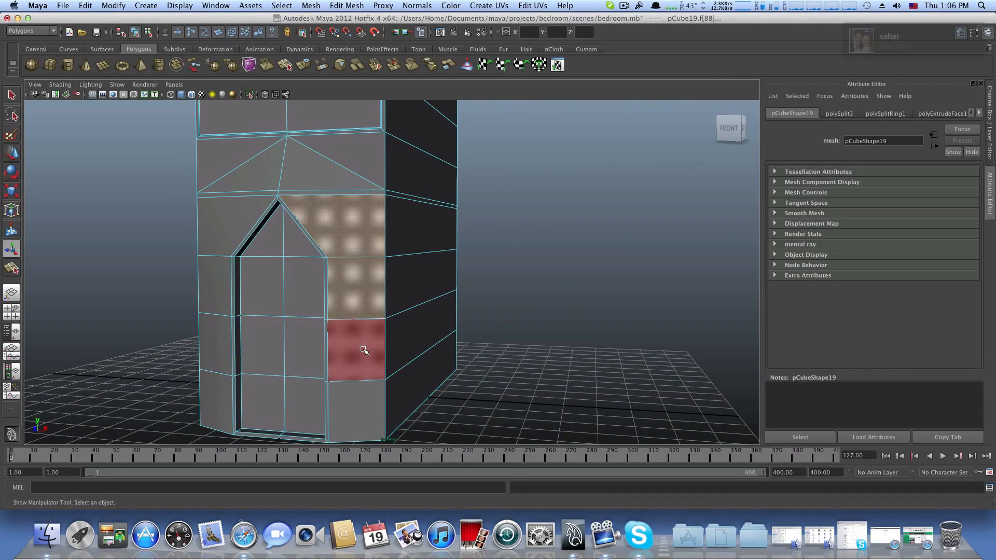
pyautogui.keyDown('shift'); pyautogui.click(362, 349); pyautogui.keyUp('shift')
pyautogui.keyDown('shift'); pyautogui.click(362, 392); pyautogui.keyUp('shift')
pyautogui.keyDown('shift'); pyautogui.click(220, 226); pyautogui.keyUp('shift')
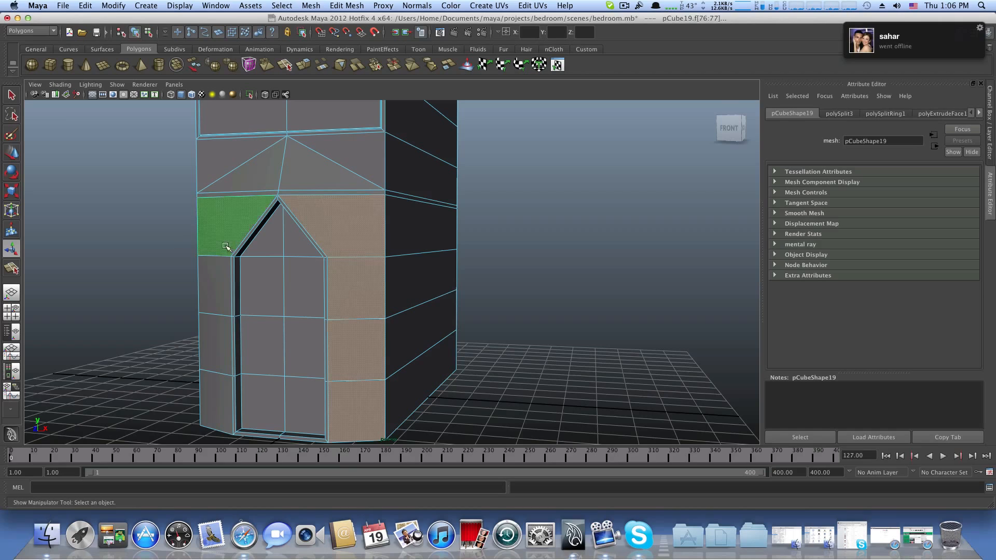
pyautogui.keyDown('shift'); pyautogui.click(220, 280); pyautogui.keyUp('shift')
pyautogui.keyDown('shift'); pyautogui.click(207, 340); pyautogui.keyUp('shift')
pyautogui.keyDown('shift'); pyautogui.click(208, 393); pyautogui.keyUp('shift')
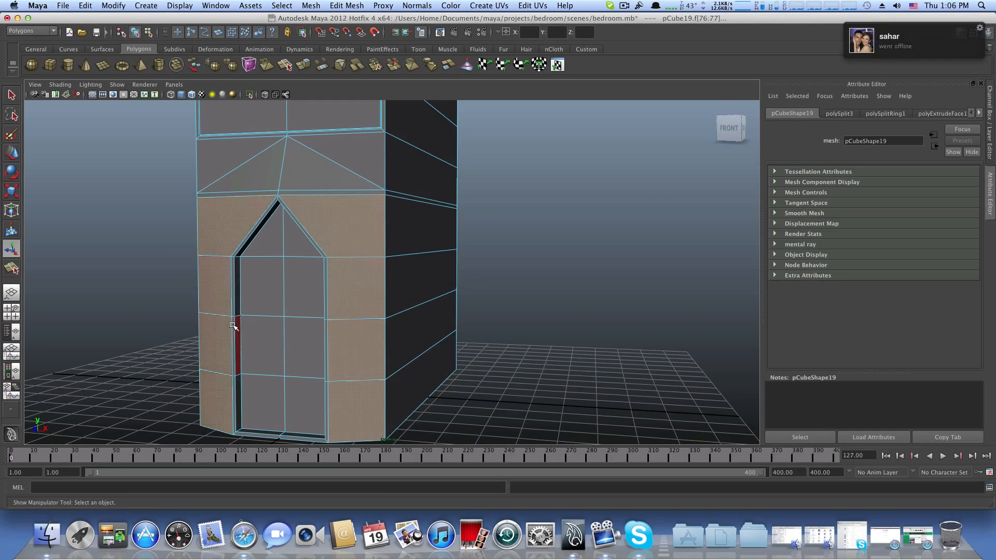
pyautogui.keyDown('alt'); pyautogui.moveTo(258, 212); pyautogui.dragTo(232, 209); pyautogui.keyUp('alt')
pyautogui.click(304, 65)
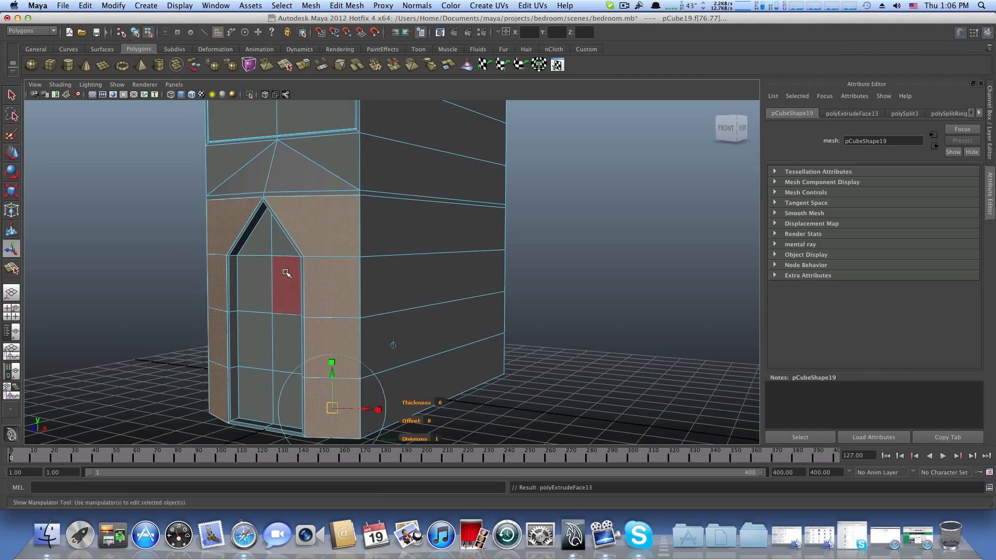
pyautogui.keyDown('alt'); pyautogui.moveTo(342, 368); pyautogui.dragTo(296, 374); pyautogui.keyUp('alt')
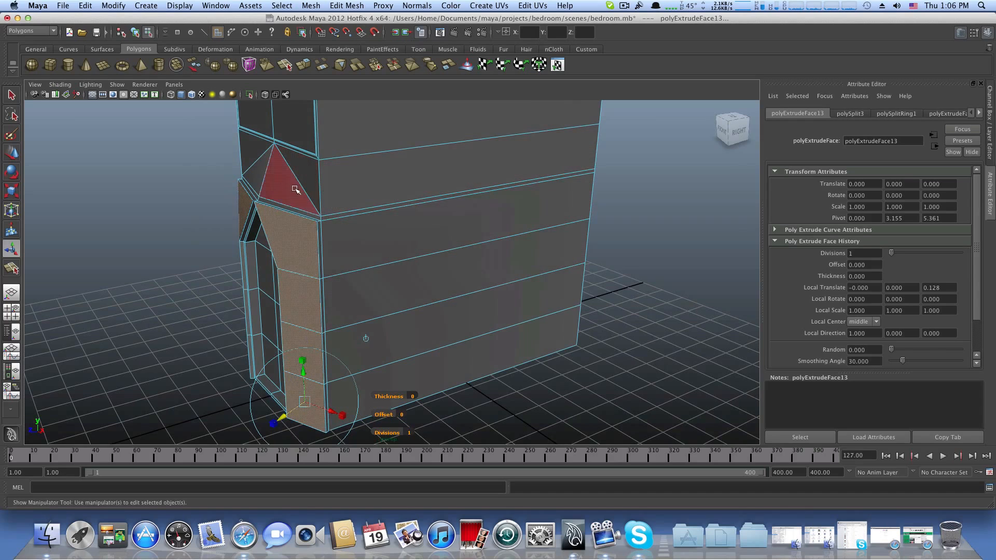
# Step: Extrude the two triangular faces above the arch about 0.187 in local Z, scale them uniformly to 0.9, and return to object mode
pyautogui.click(283, 185)
pyautogui.keyDown('shift'); pyautogui.click(254, 174); pyautogui.keyUp('shift')
pyautogui.keyDown('alt'); pyautogui.moveTo(254, 173); pyautogui.dragTo(335, 101); pyautogui.keyUp('alt')
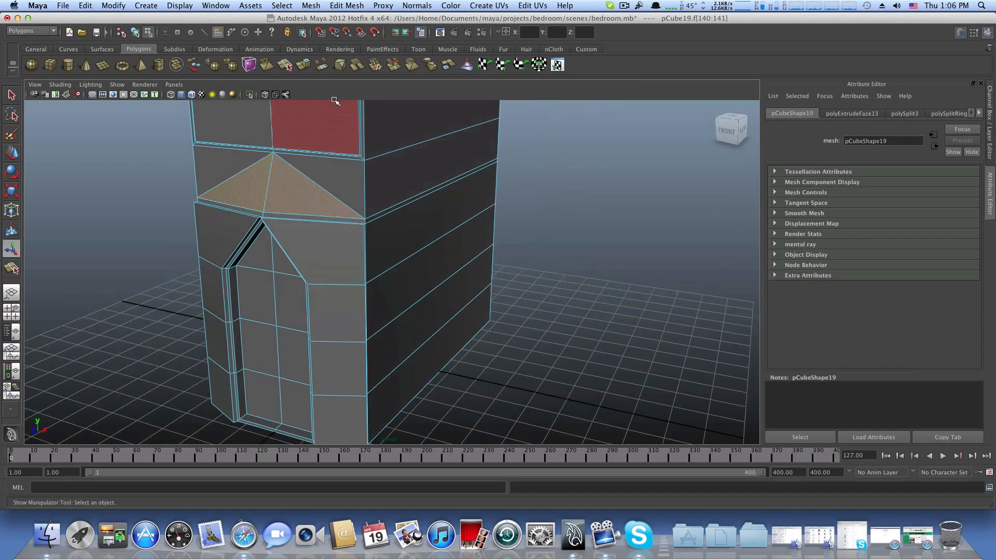
pyautogui.click(305, 63)
pyautogui.keyDown('alt'); pyautogui.moveTo(246, 170); pyautogui.dragTo(270, 165); pyautogui.keyUp('alt')
pyautogui.click(214, 165)
pyautogui.click(220, 184)
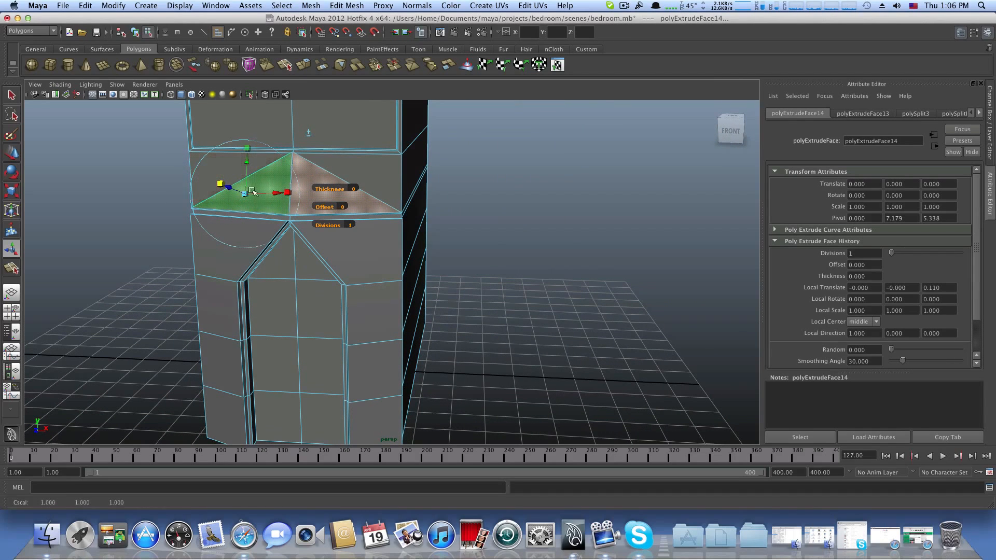
pyautogui.click(244, 195)
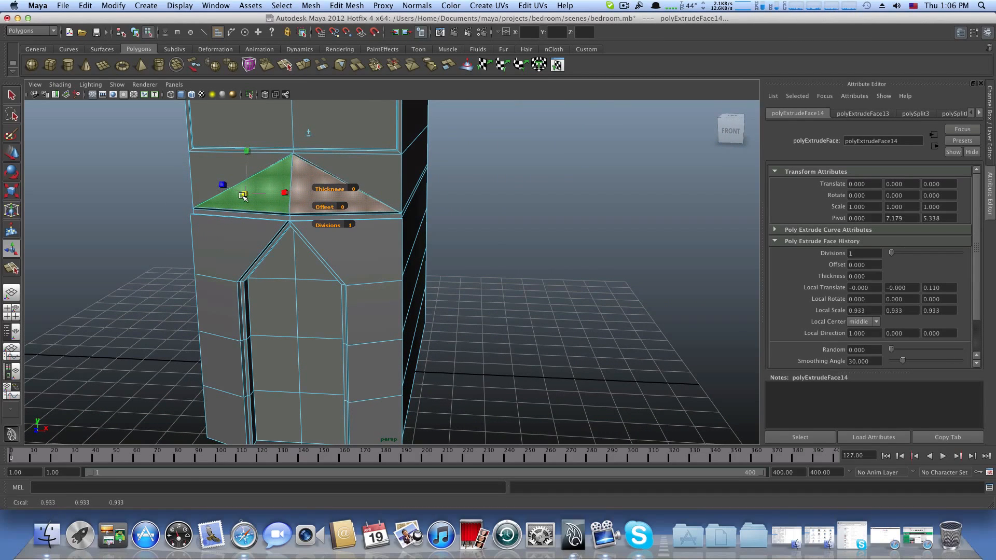
pyautogui.keyDown('alt'); pyautogui.moveTo(242, 196); pyautogui.dragTo(223, 201); pyautogui.keyUp('alt')
pyautogui.moveTo(247, 168); pyautogui.dragTo(244, 168)
pyautogui.keyDown('alt'); pyautogui.moveTo(246, 170); pyautogui.dragTo(332, 205); pyautogui.keyUp('alt')
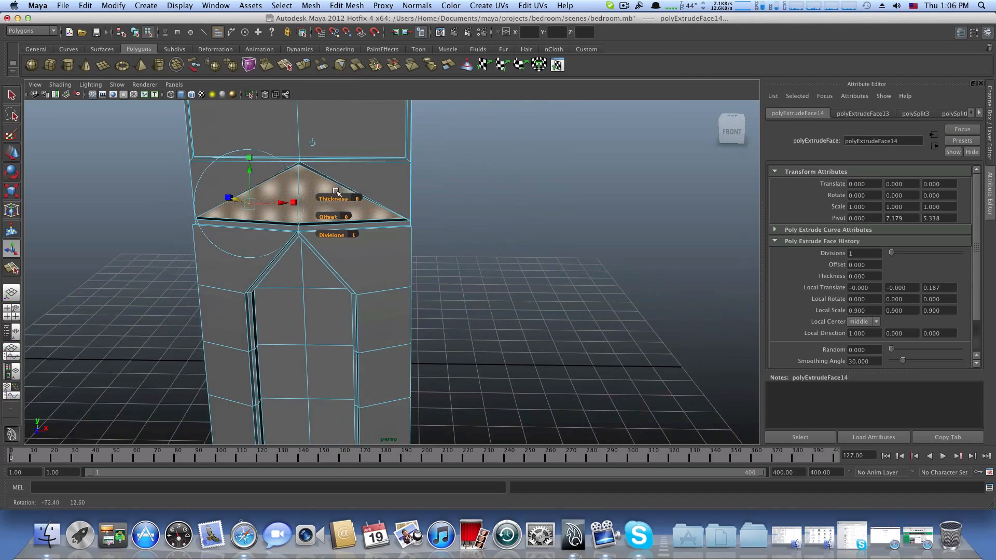
pyautogui.press('F8')
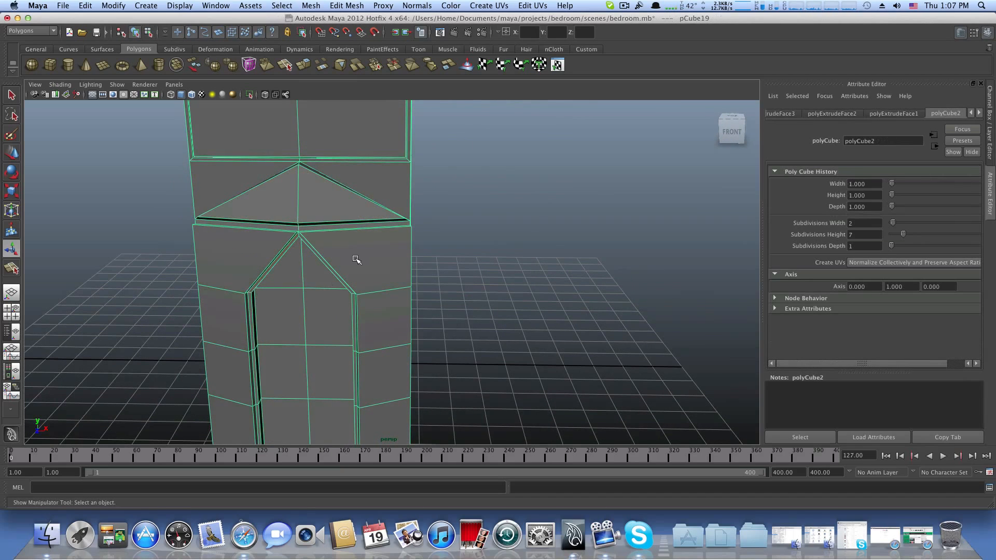
# Step: Extrude both faces of the second drawer front and scale them to about 0.292 in local X and 0.347 in local Y
pyautogui.keyDown('alt'); pyautogui.moveTo(337, 275); pyautogui.dragTo(340, 319); pyautogui.keyUp('alt')
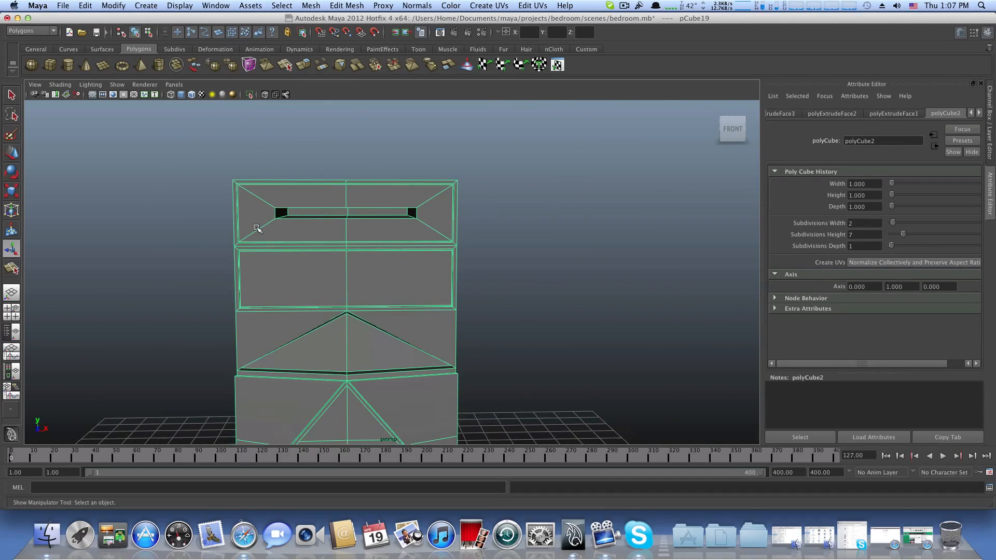
pyautogui.keyDown('alt'); pyautogui.moveTo(333, 258); pyautogui.dragTo(336, 305); pyautogui.keyUp('alt')
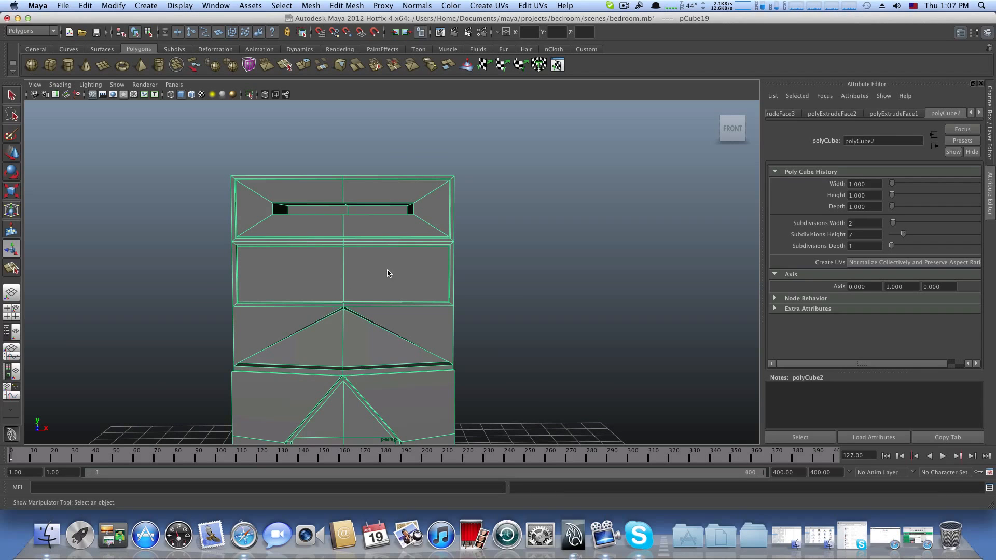
pyautogui.moveTo(387, 273); pyautogui.dragTo(382, 280, button='right')
pyautogui.click(374, 279)
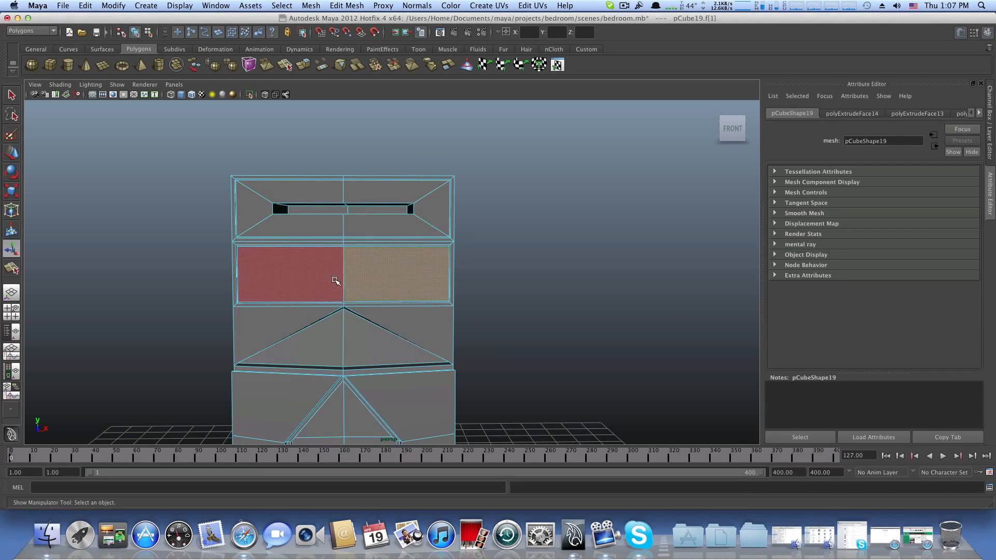
pyautogui.keyDown('shift'); pyautogui.click(336, 281); pyautogui.keyUp('shift')
pyautogui.moveTo(335, 281)
pyautogui.keyDown('alt'); pyautogui.mouseDown()
pyautogui.moveTo(200, 281)
pyautogui.moveTo(338, 292)
pyautogui.moveTo(322, 291)
pyautogui.mouseUp(); pyautogui.keyUp('alt')
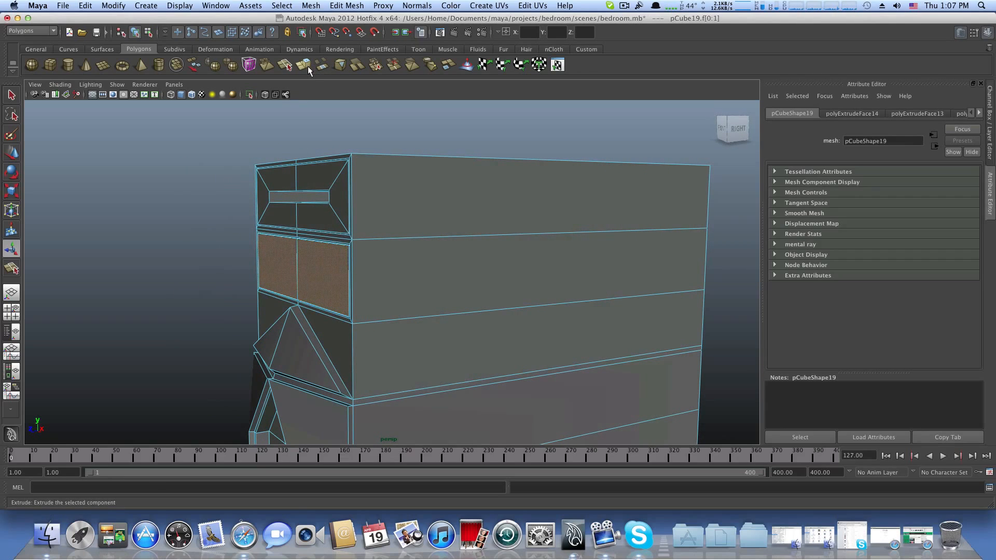
pyautogui.click(307, 67)
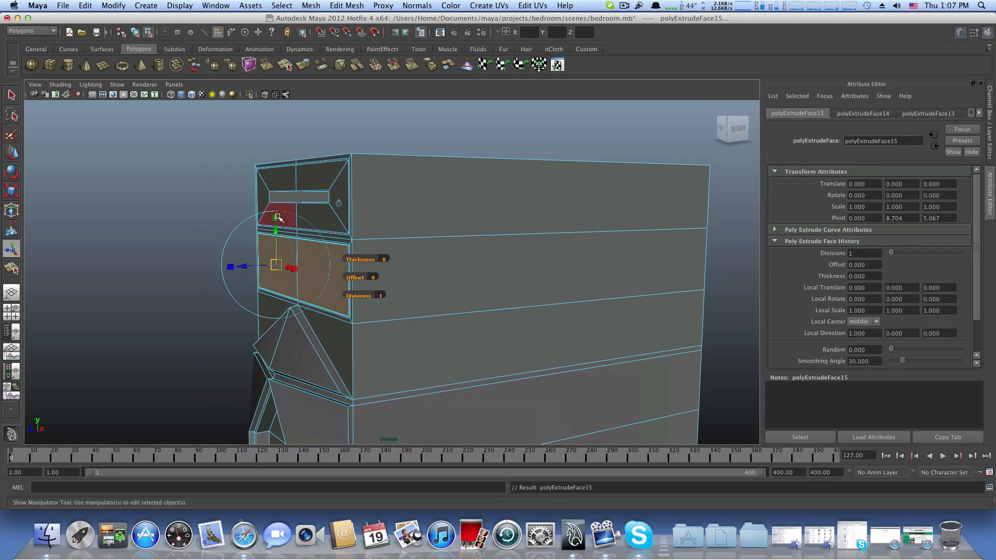
pyautogui.moveTo(277, 219); pyautogui.dragTo(282, 249)
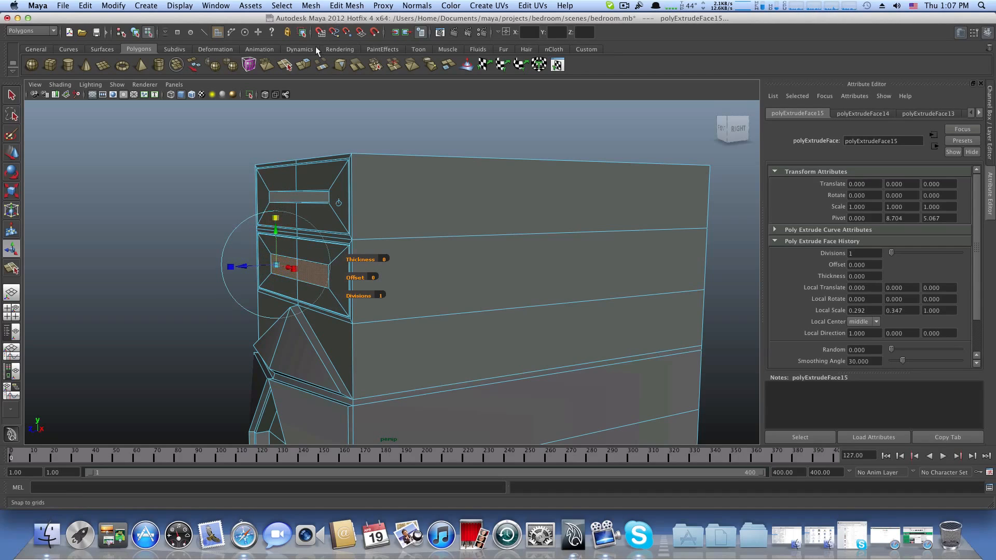
# Step: Extrude the small centre panel 0.036 in local Z, extrude again scaled to about 0.955, 0.867, 0.867, and return to object mode
pyautogui.click(307, 67)
pyautogui.moveTo(250, 270); pyautogui.dragTo(248, 270)
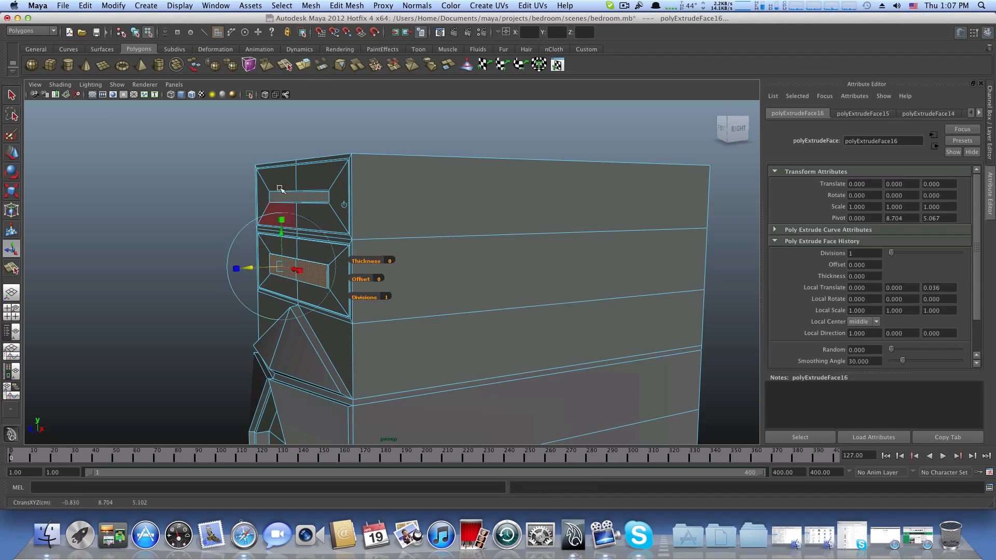
pyautogui.click(281, 222)
pyautogui.moveTo(283, 269); pyautogui.dragTo(395, 277)
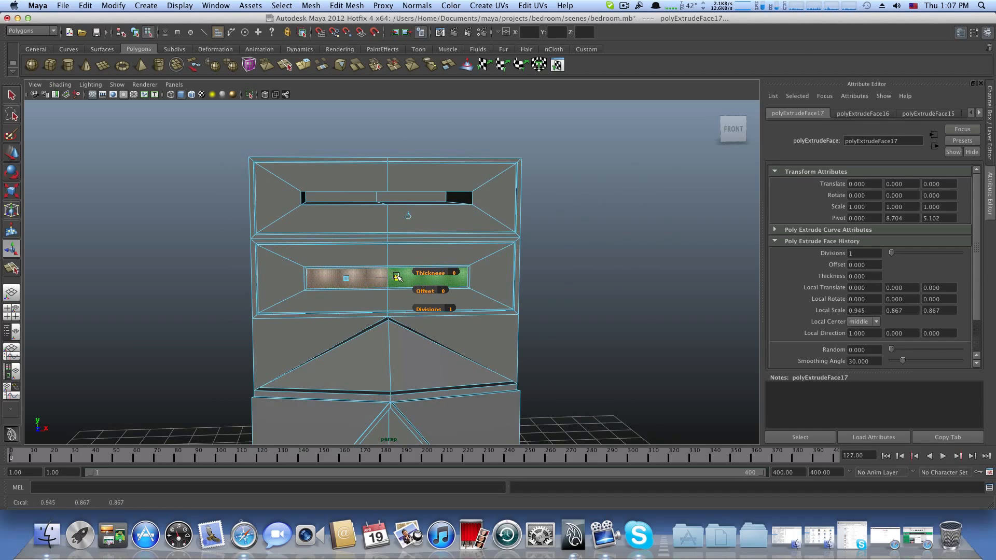
pyautogui.keyDown('alt'); pyautogui.moveTo(397, 277); pyautogui.dragTo(391, 309); pyautogui.keyUp('alt')
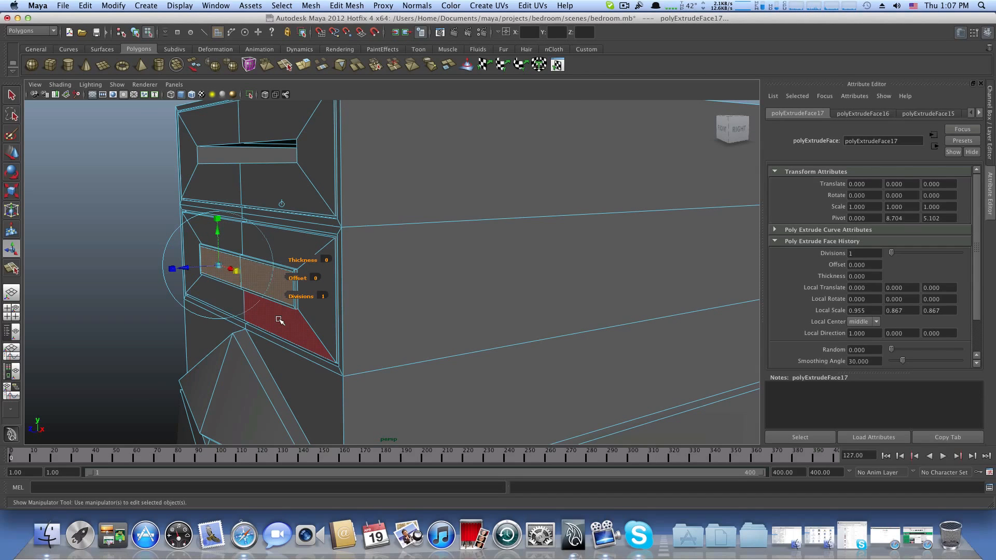
pyautogui.press('F8')
pyautogui.keyDown('alt'); pyautogui.moveTo(460, 356); pyautogui.dragTo(264, 337, button='right'); pyautogui.keyUp('alt')
pyautogui.keyDown('alt'); pyautogui.moveTo(265, 337); pyautogui.dragTo(327, 328); pyautogui.keyUp('alt')
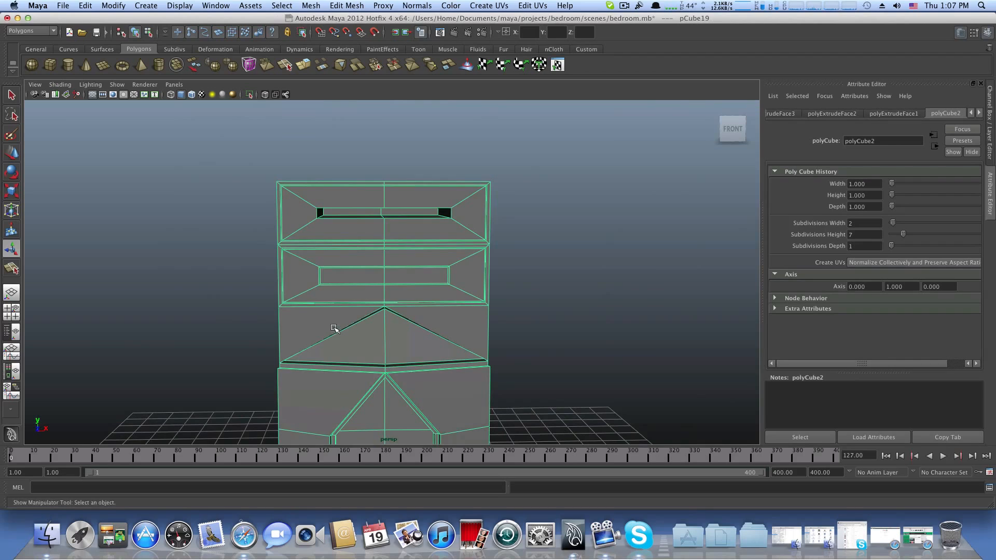
# Step: Scale the cabinet's top vertices inward along X to taper the top drawer row, and return to object mode
pyautogui.keyDown('alt'); pyautogui.moveTo(334, 329); pyautogui.dragTo(331, 326); pyautogui.keyUp('alt')
pyautogui.keyDown('alt'); pyautogui.moveTo(330, 326); pyautogui.dragTo(329, 357, button='right'); pyautogui.keyUp('alt')
pyautogui.keyDown('alt'); pyautogui.moveTo(329, 358); pyautogui.dragTo(298, 395, button='middle'); pyautogui.keyUp('alt')
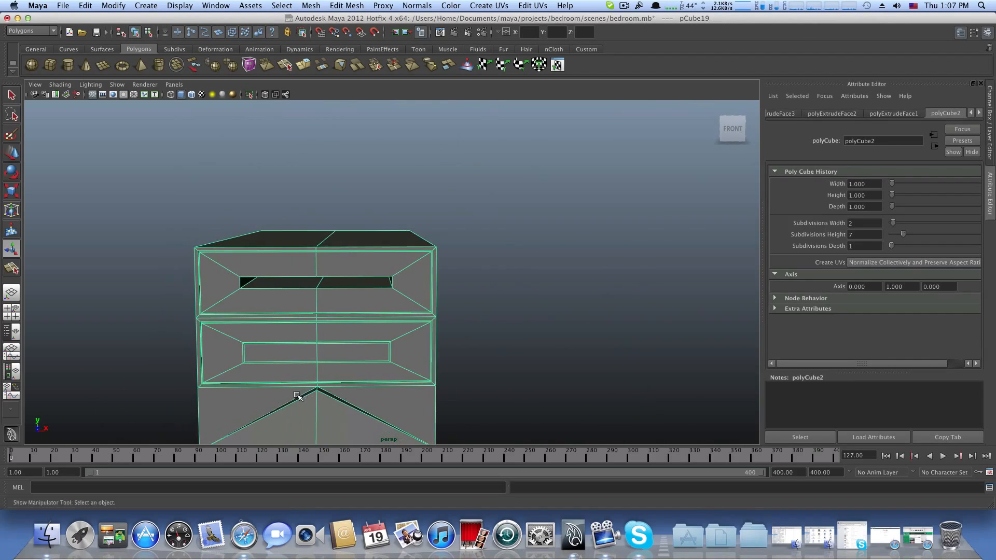
pyautogui.keyDown('alt'); pyautogui.moveTo(221, 330); pyautogui.dragTo(284, 359, button='middle'); pyautogui.keyUp('alt')
pyautogui.rightClick(303, 278)
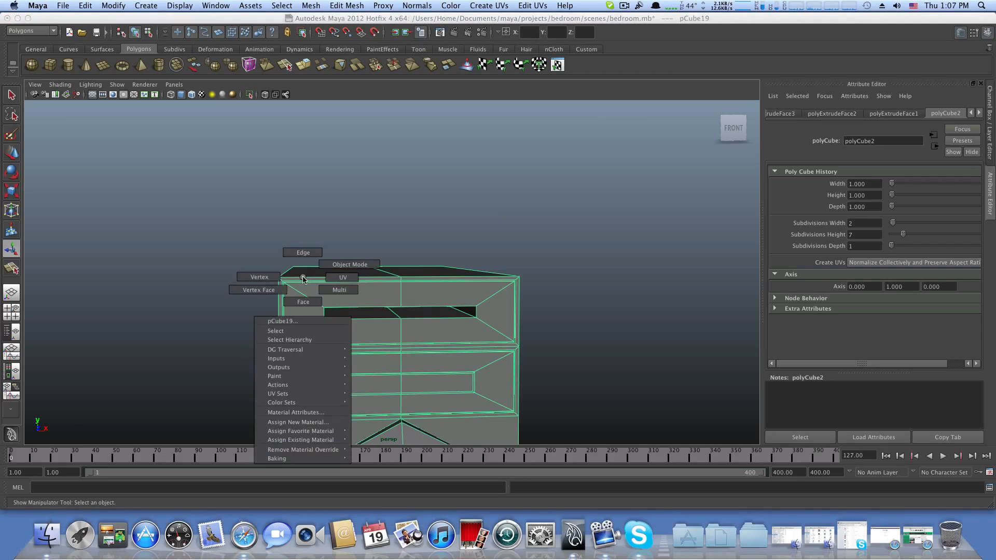
pyautogui.click(259, 277)
pyautogui.keyDown('alt'); pyautogui.moveTo(273, 291); pyautogui.dragTo(312, 316); pyautogui.keyUp('alt')
pyautogui.click(284, 274)
pyautogui.keyDown('alt'); pyautogui.moveTo(384, 343); pyautogui.dragTo(217, 320); pyautogui.keyUp('alt')
pyautogui.press('r')
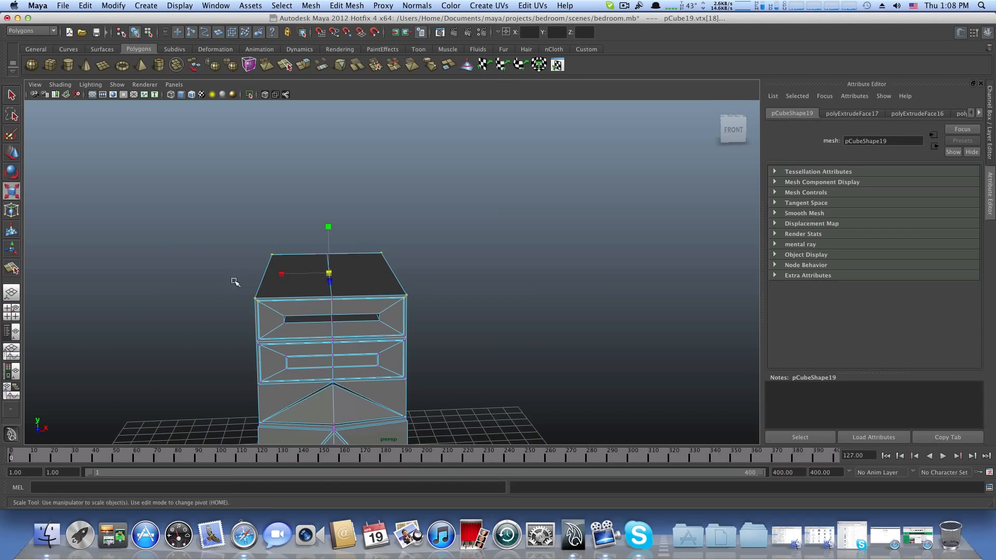
pyautogui.moveTo(279, 273); pyautogui.dragTo(229, 306)
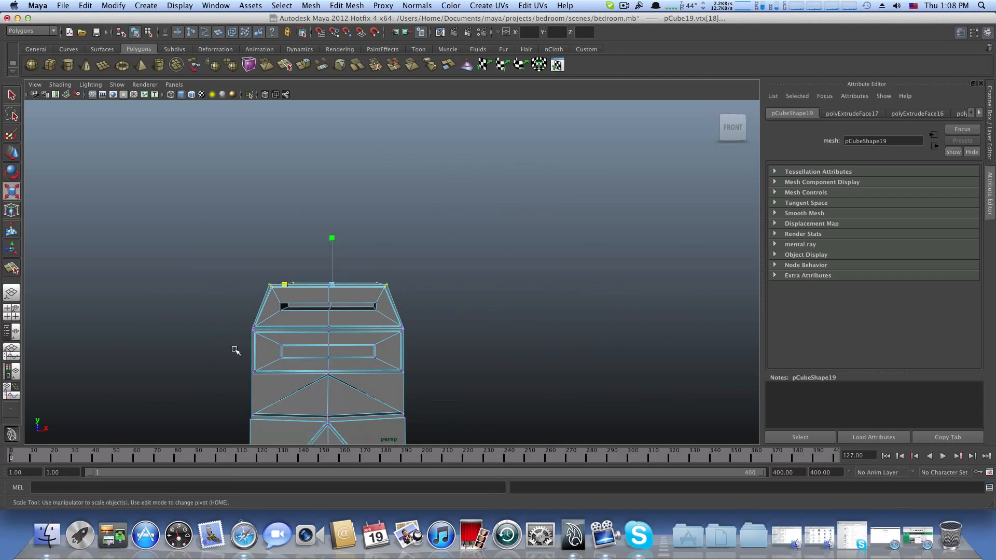
pyautogui.keyDown('alt'); pyautogui.moveTo(235, 350); pyautogui.dragTo(223, 326, button='middle'); pyautogui.keyUp('alt')
pyautogui.keyDown('alt'); pyautogui.moveTo(222, 327); pyautogui.dragTo(341, 349, button='right'); pyautogui.keyUp('alt')
pyautogui.keyDown('alt'); pyautogui.moveTo(206, 313); pyautogui.dragTo(246, 317, button='right'); pyautogui.keyUp('alt')
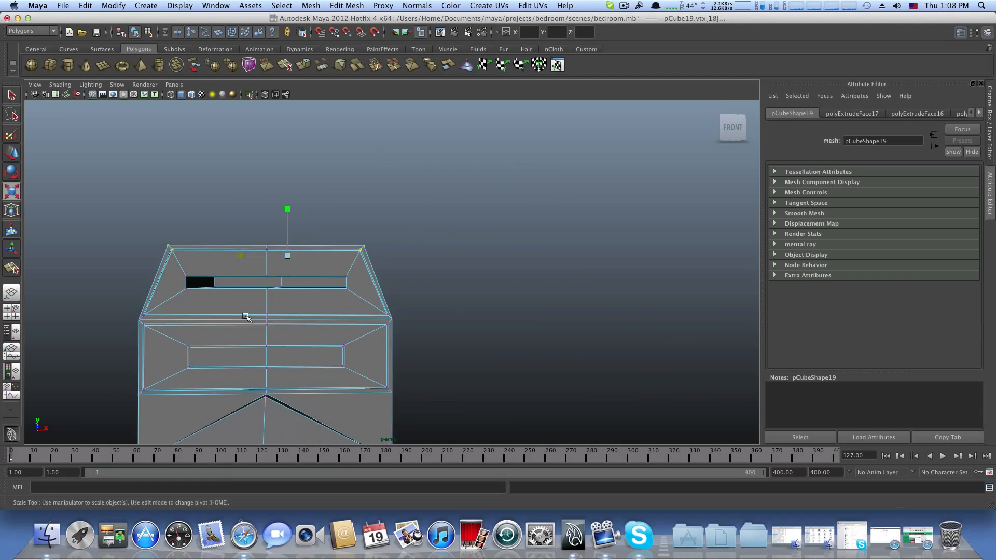
pyautogui.press('F8')
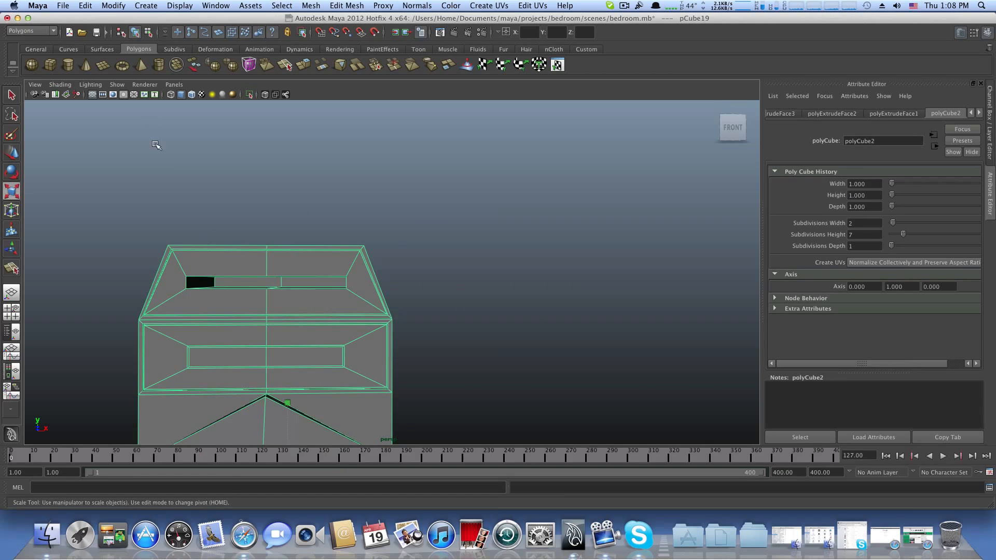
# Step: Create a polygon cube and move it in front of the cabinet, just above the triangular pediment
pyautogui.click(54, 66)
pyautogui.keyDown('alt'); pyautogui.moveTo(382, 334); pyautogui.dragTo(337, 337); pyautogui.keyUp('alt')
pyautogui.click(12, 153)
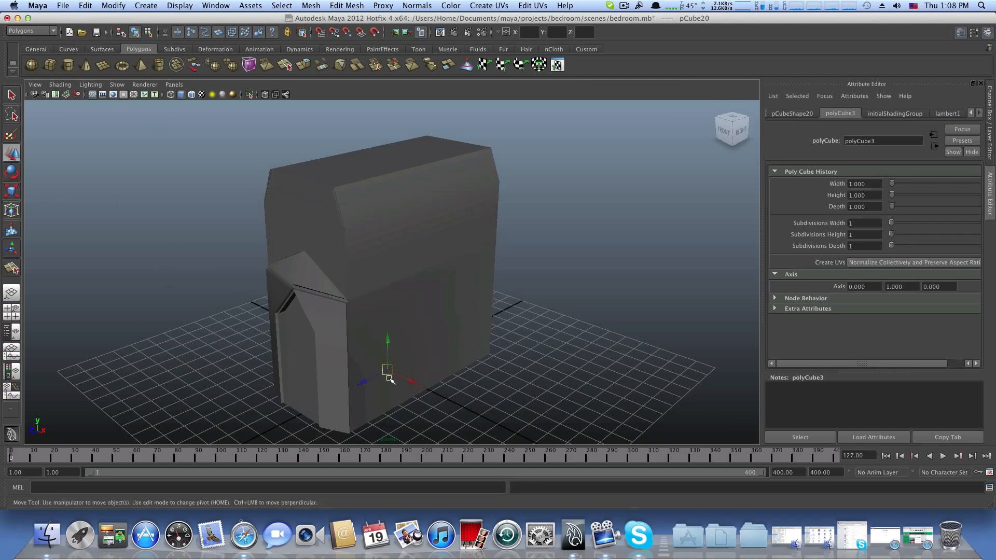
pyautogui.moveTo(363, 384); pyautogui.dragTo(275, 258)
pyautogui.moveTo(280, 305); pyautogui.dragTo(283, 244)
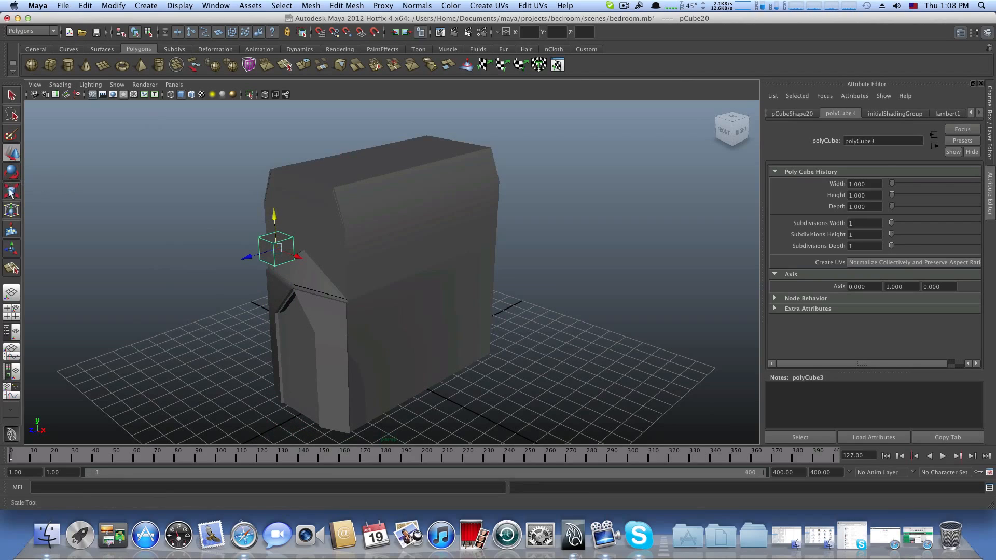
# Step: Scale the new cube into a small flat block of about 0.742 by 0.161 by 0.213
pyautogui.press('r')
pyautogui.moveTo(273, 204); pyautogui.dragTo(304, 261)
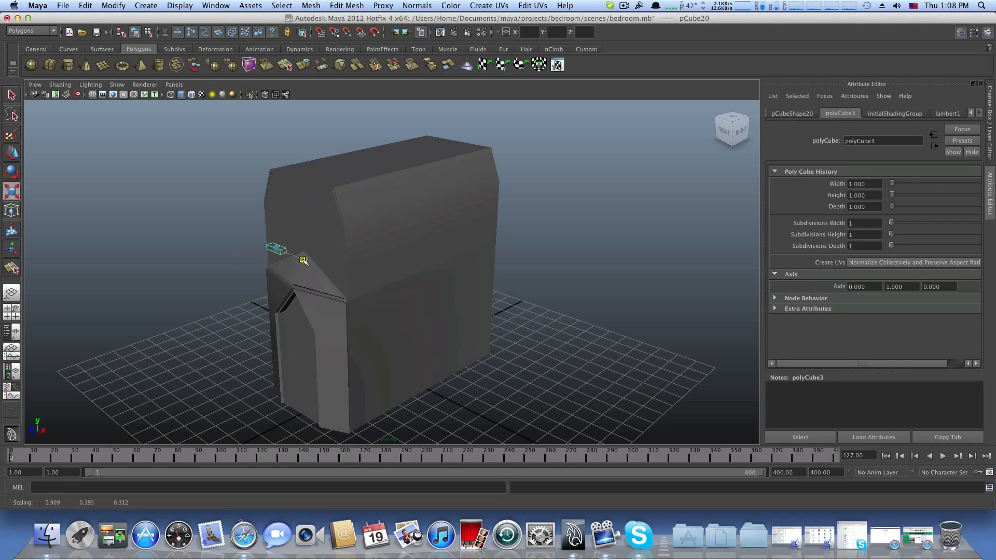
pyautogui.moveTo(237, 260); pyautogui.dragTo(249, 257)
pyautogui.keyDown('alt'); pyautogui.moveTo(251, 258); pyautogui.dragTo(287, 214); pyautogui.keyUp('alt')
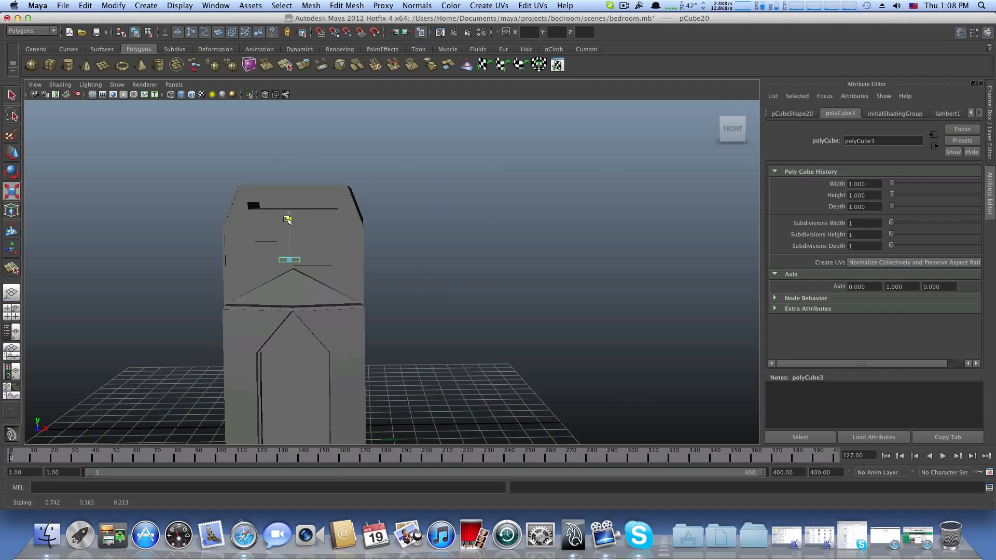
# Step: Move the small block back to about 4.985 in Z at the cabinet front and raise it toward the top drawer
pyautogui.keyDown('alt'); pyautogui.moveTo(312, 252); pyautogui.dragTo(243, 249); pyautogui.keyUp('alt')
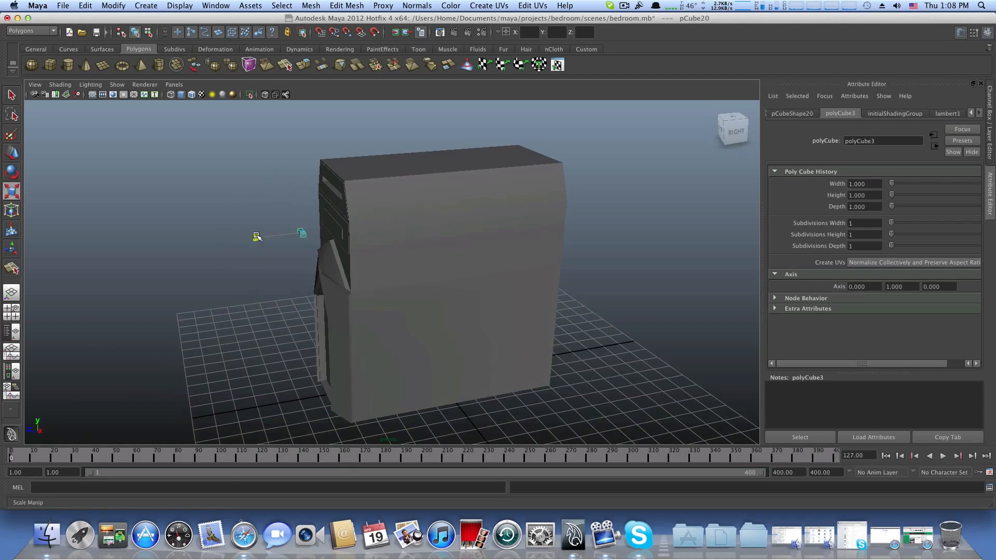
pyautogui.press('w')
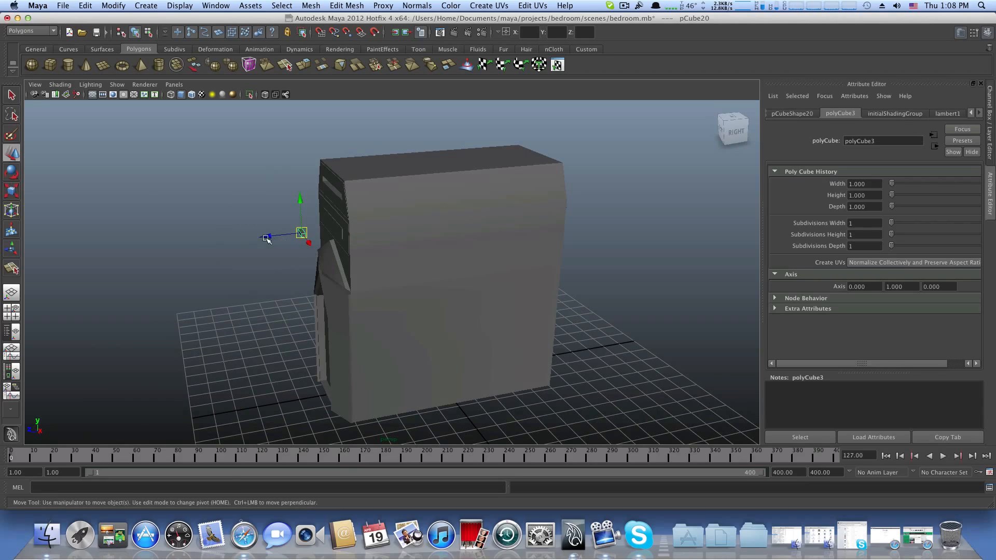
pyautogui.moveTo(266, 238); pyautogui.dragTo(300, 236)
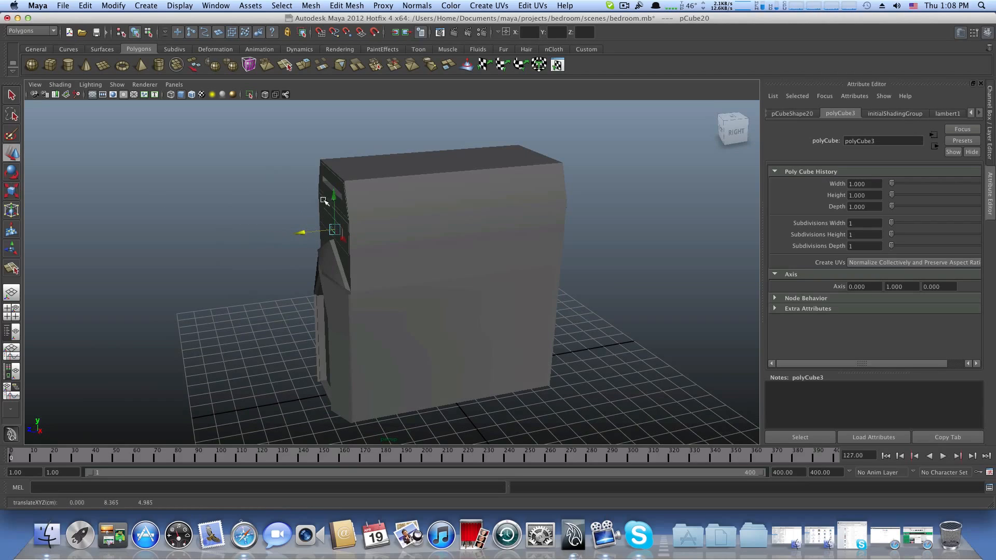
pyautogui.moveTo(334, 196); pyautogui.dragTo(237, 269)
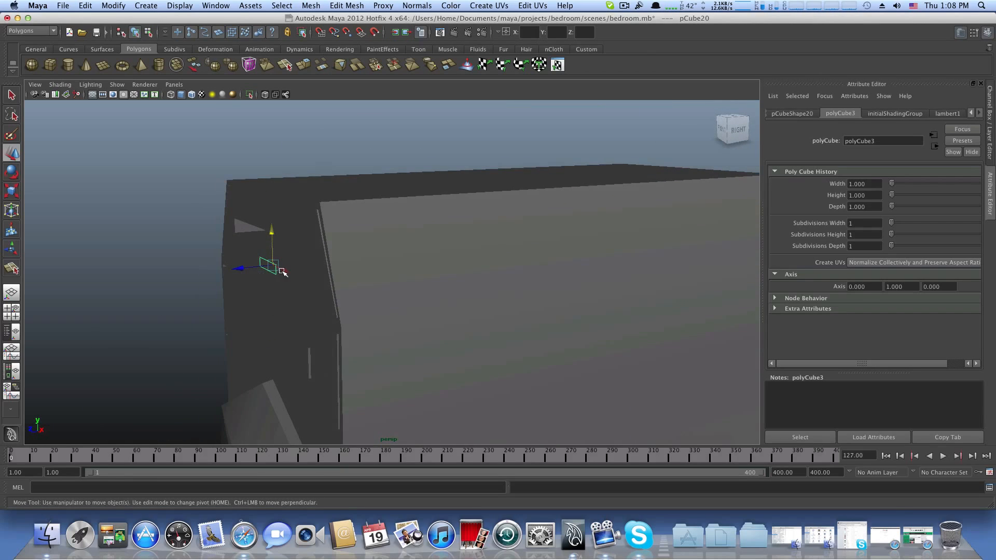
# Step: Scale the small flat block at the top drawer down to about 0.560 by 0.157 by 0.178
pyautogui.keyDown('alt'); pyautogui.moveTo(299, 285); pyautogui.dragTo(382, 287); pyautogui.keyUp('alt')
pyautogui.press('r')
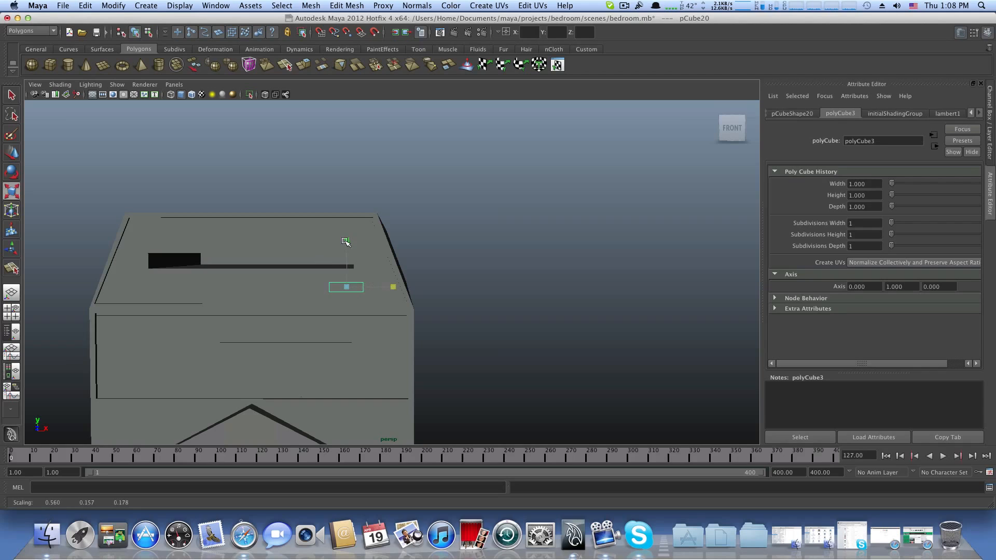
pyautogui.keyDown('alt'); pyautogui.moveTo(346, 256); pyautogui.dragTo(273, 310); pyautogui.keyUp('alt')
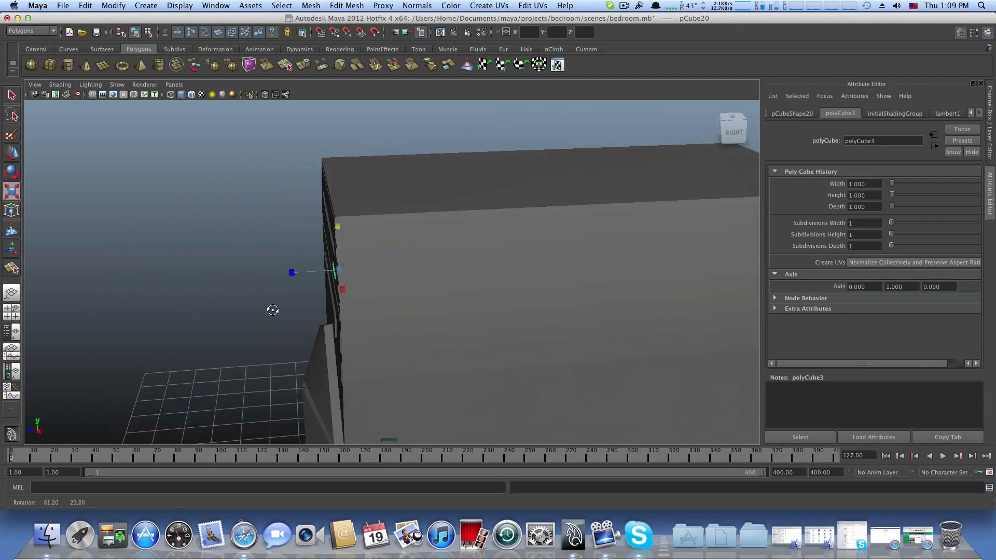
# Step: Move the small block along Z so it sits against the front of the top drawer
pyautogui.press('w')
pyautogui.moveTo(310, 274); pyautogui.dragTo(402, 249)
pyautogui.press('r')
pyautogui.click(12, 152)
pyautogui.keyDown('alt'); pyautogui.moveTo(403, 249); pyautogui.dragTo(298, 300, button='right'); pyautogui.keyUp('alt')
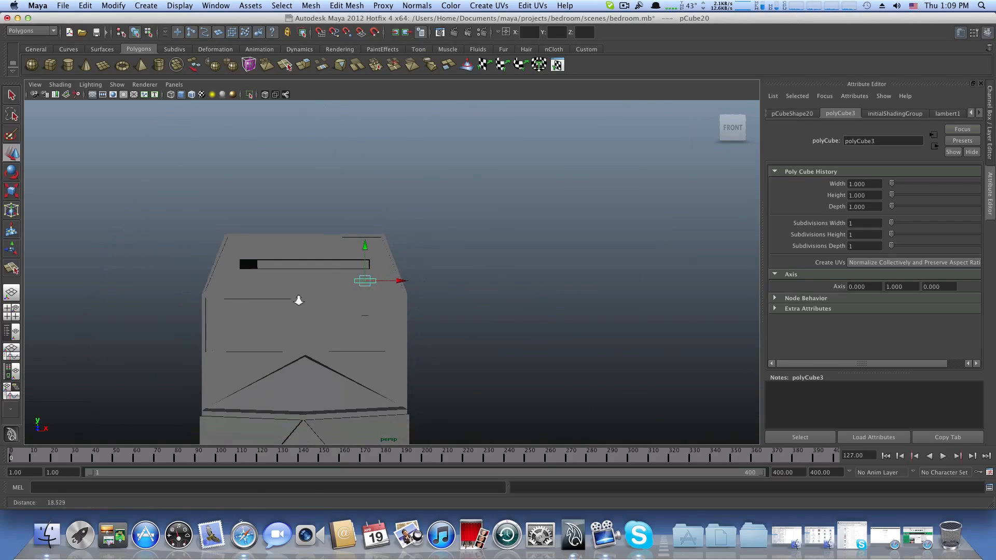
pyautogui.keyDown('alt'); pyautogui.moveTo(298, 300); pyautogui.dragTo(392, 301); pyautogui.keyUp('alt')
pyautogui.scroll(3, 343, 404)
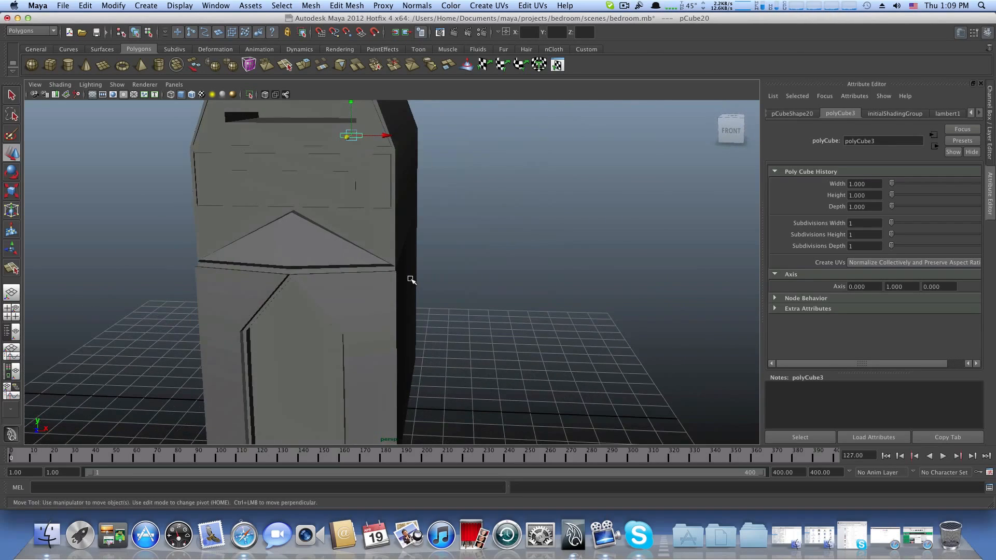
# Step: Create a polygon pipe beside the cabinet at about -7.925 in X and set its axis subdivisions to 34
pyautogui.keyDown('alt'); pyautogui.moveTo(334, 203); pyautogui.dragTo(88, 160, button='right'); pyautogui.keyUp('alt')
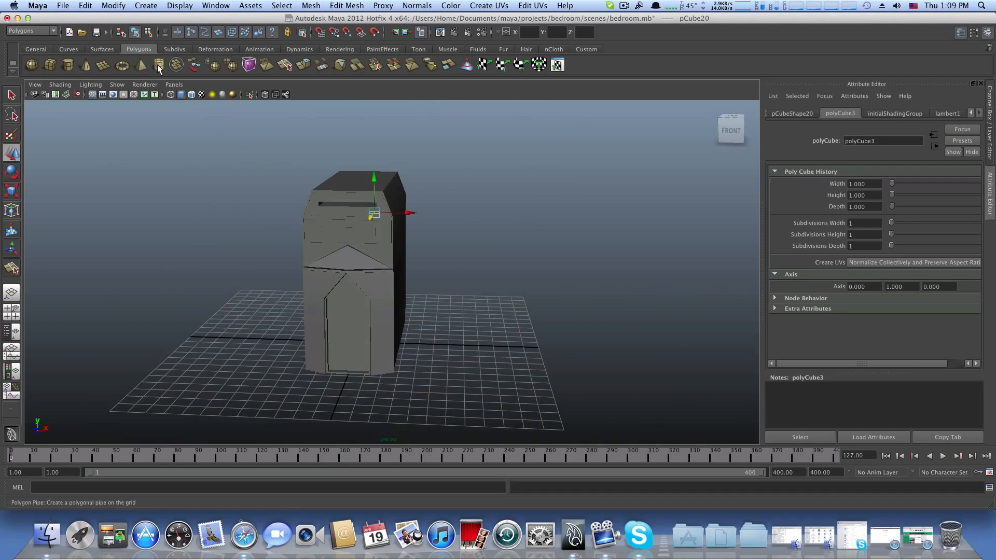
pyautogui.click(158, 65)
pyautogui.moveTo(397, 343); pyautogui.dragTo(283, 337)
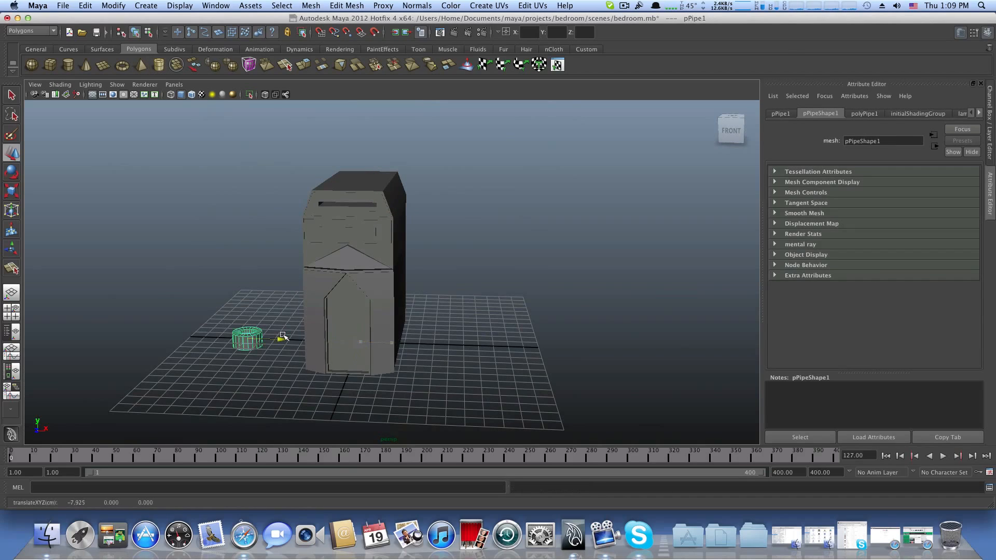
pyautogui.click(11, 191)
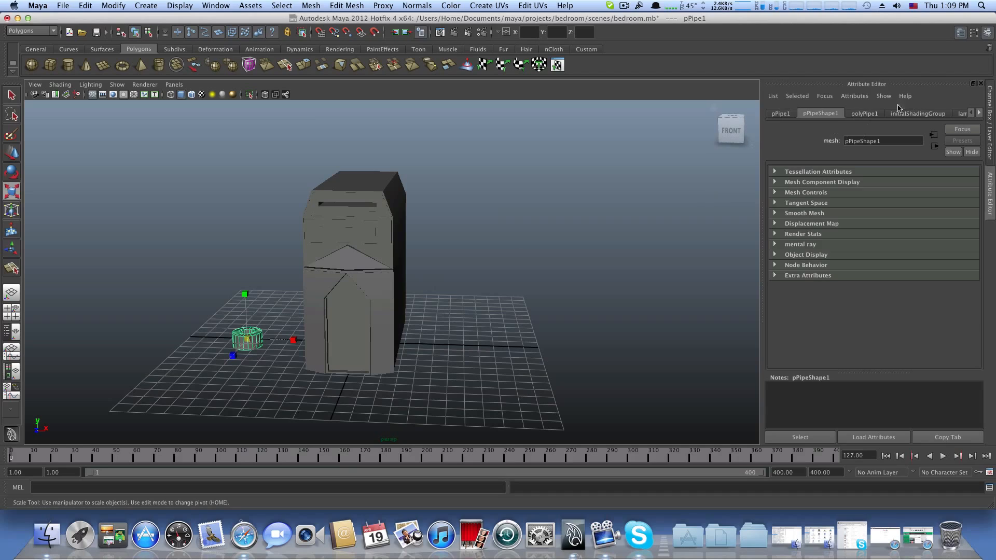
pyautogui.click(864, 113)
pyautogui.moveTo(918, 223); pyautogui.dragTo(941, 223)
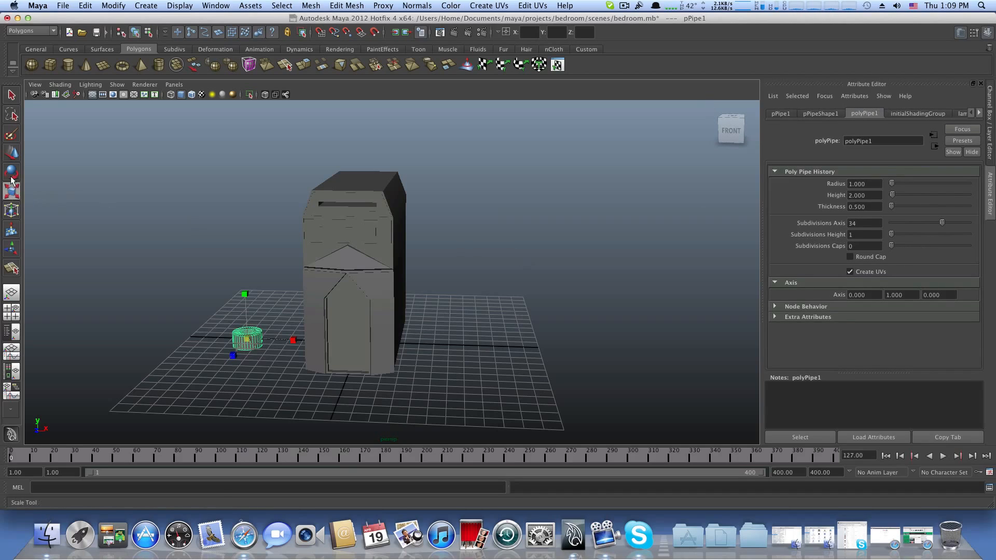
# Step: Rotate the pipe to 90 degrees about X so its opening faces forward
pyautogui.press('e')
pyautogui.moveTo(235, 315); pyautogui.dragTo(236, 337)
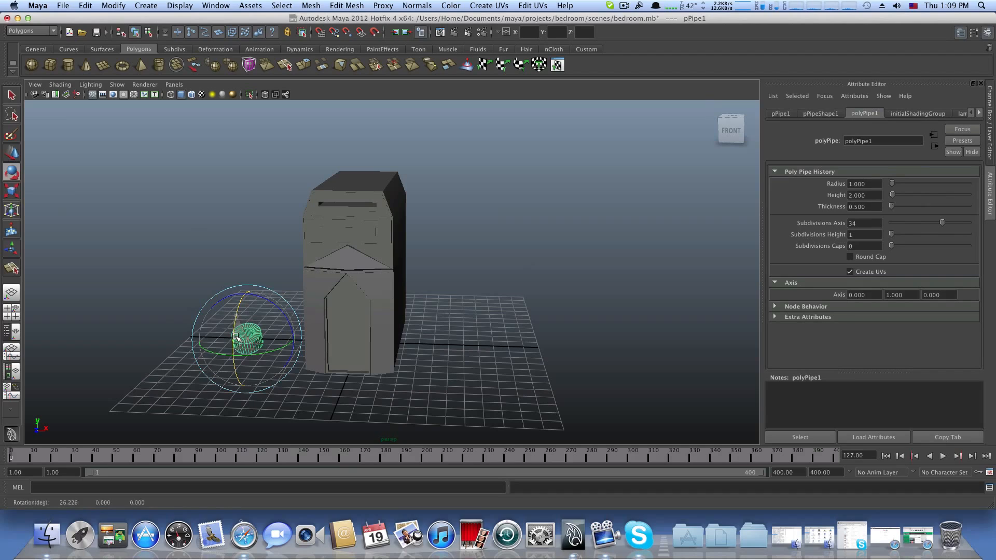
pyautogui.click(988, 34)
pyautogui.click(987, 34)
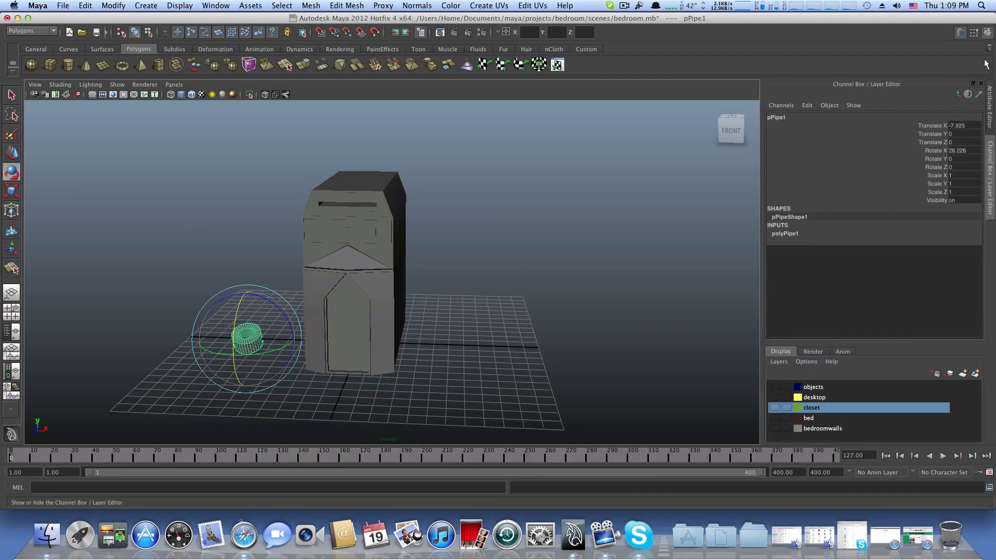
pyautogui.click(961, 148)
pyautogui.write('90')
pyautogui.press('Return')
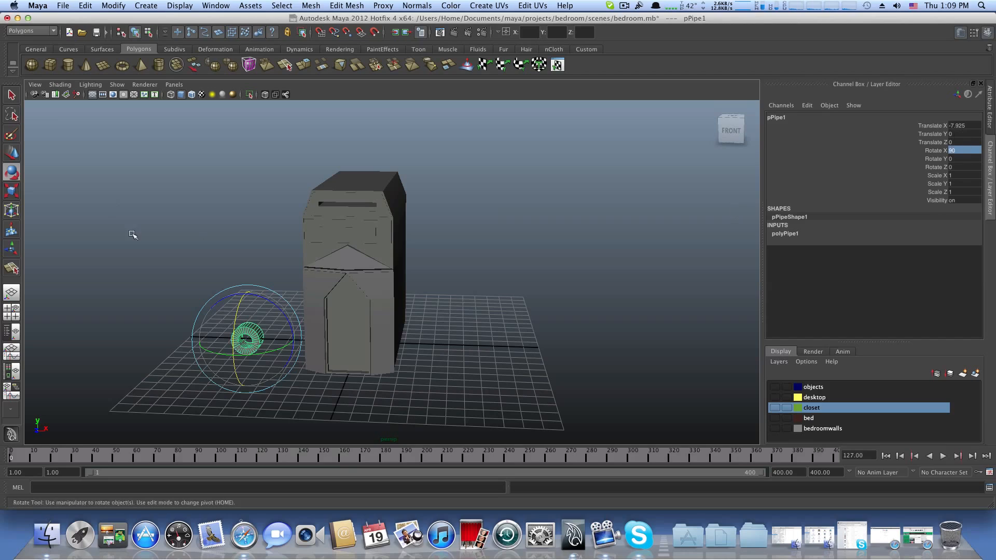
# Step: Set the pipe's thickness to 0.1 and scale it uniformly to about 0.217
pyautogui.click(961, 33)
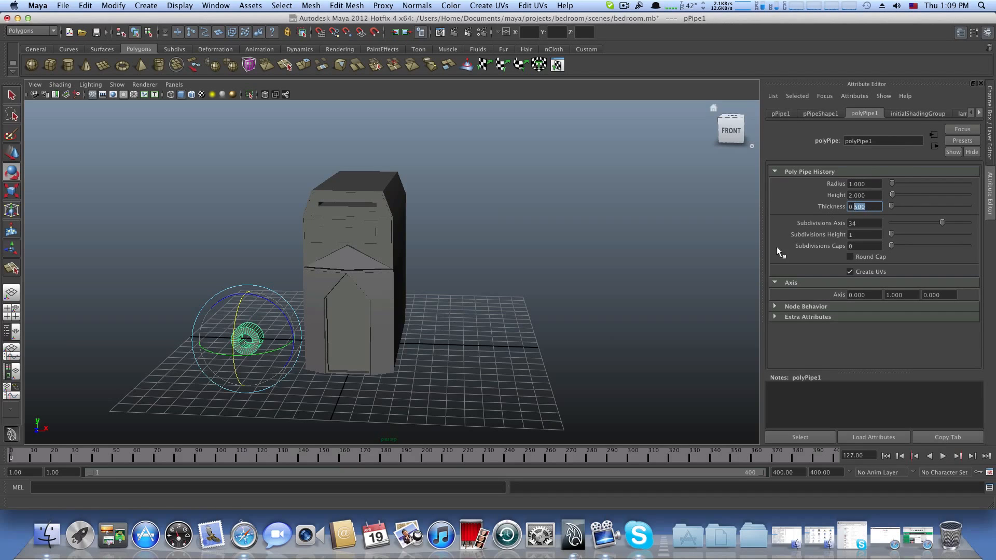
pyautogui.scroll(6, 250, 357)
pyautogui.keyDown('alt'); pyautogui.moveTo(277, 328); pyautogui.dragTo(482, 241); pyautogui.keyUp('alt')
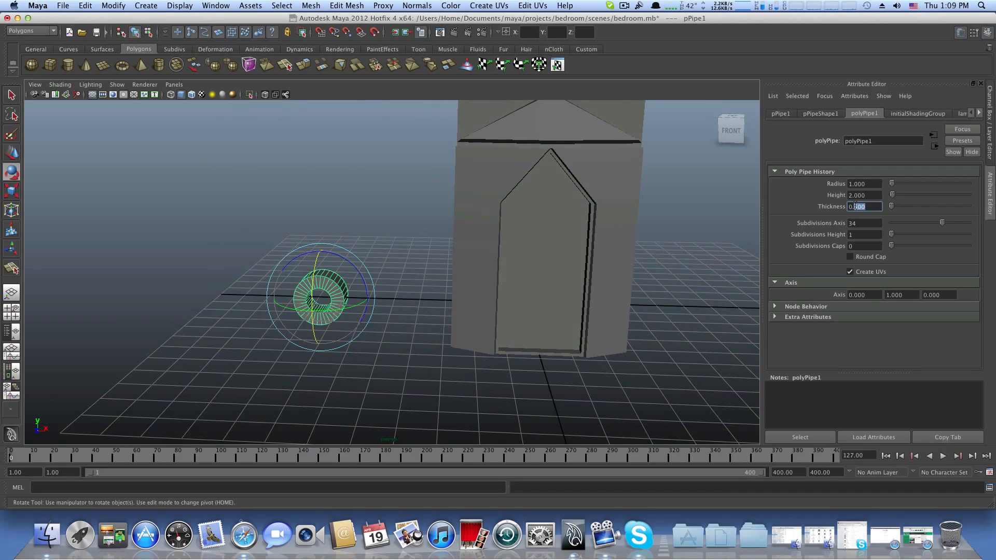
pyautogui.press('Return')
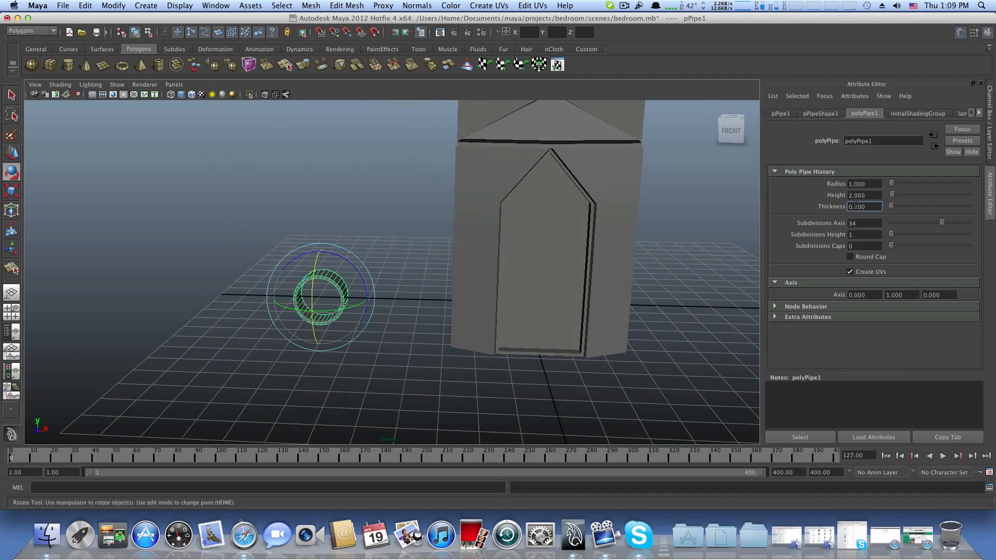
pyautogui.click(19, 192)
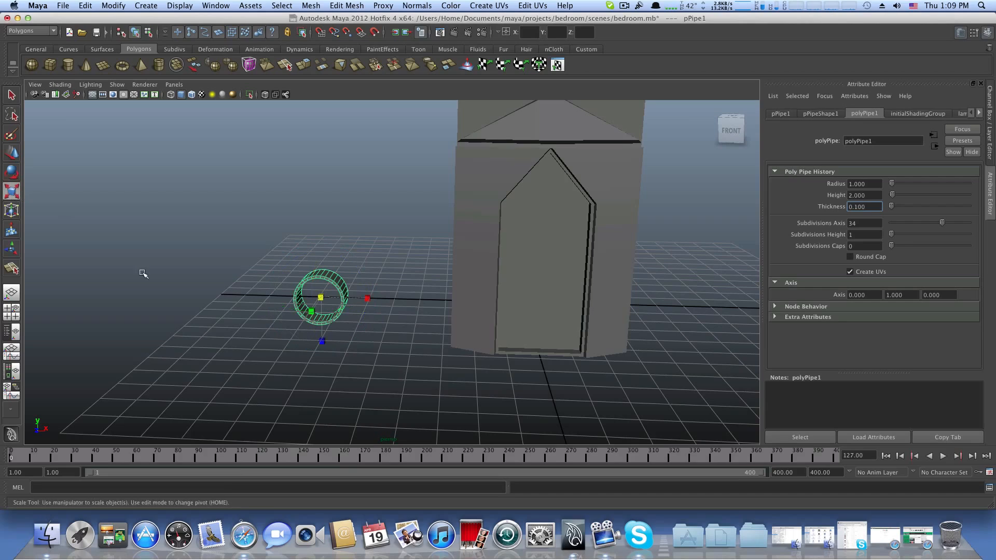
pyautogui.moveTo(323, 292); pyautogui.dragTo(69, 189)
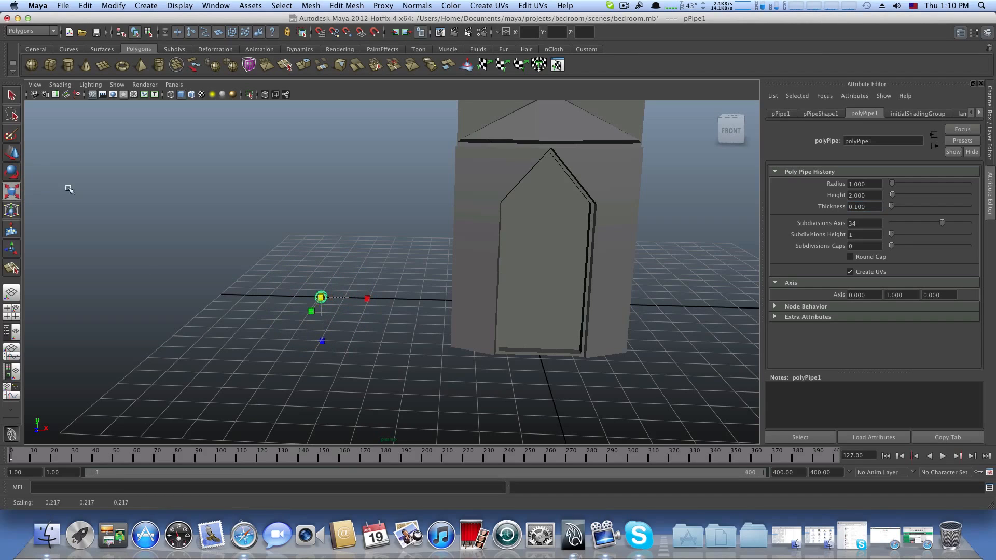
# Step: Move the ring to the front of the drawer above the pediment, at about 0.422, 8.743, 5.042
pyautogui.click(12, 153)
pyautogui.moveTo(321, 297); pyautogui.dragTo(391, 355)
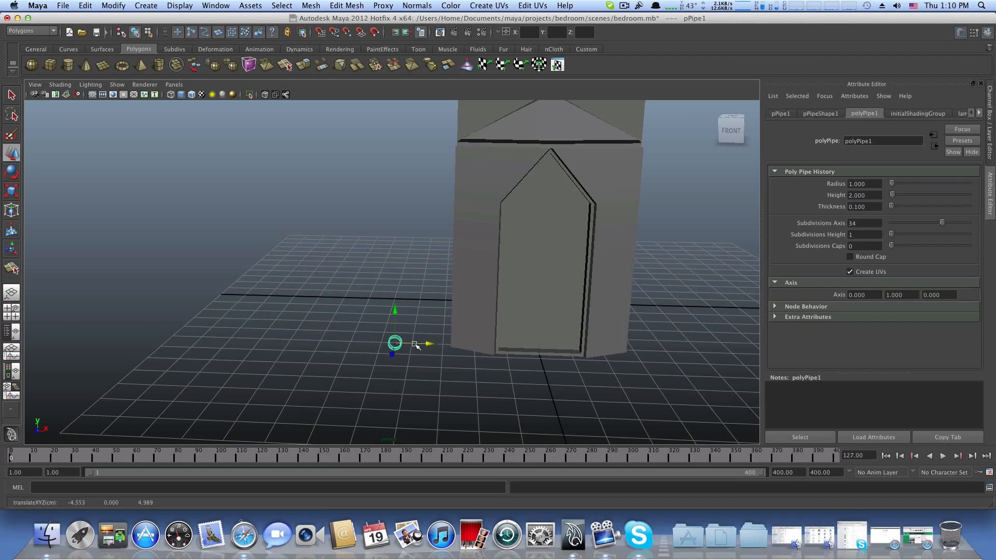
pyautogui.moveTo(395, 300); pyautogui.dragTo(418, 63)
pyautogui.press('space')
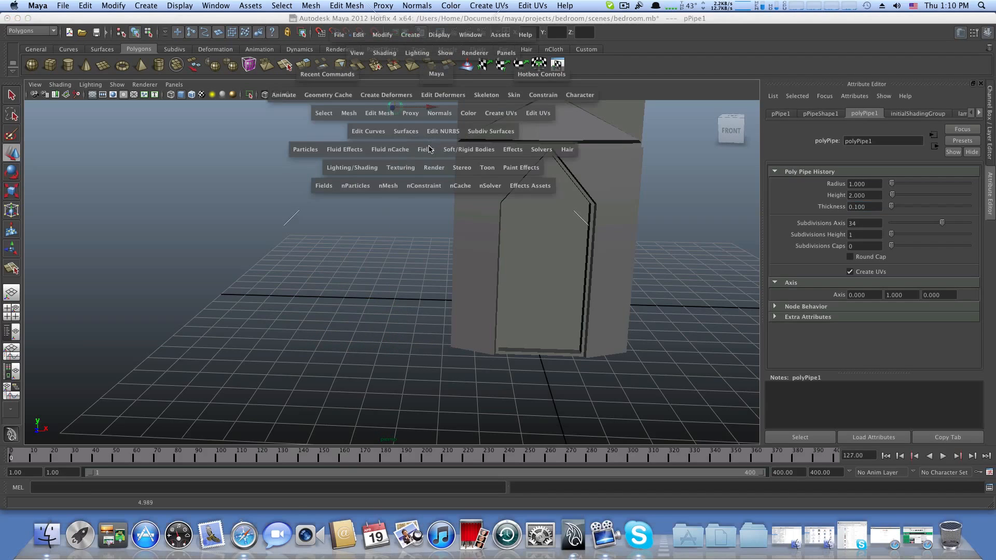
pyautogui.keyDown('alt'); pyautogui.moveTo(428, 149); pyautogui.dragTo(331, 319, button='middle'); pyautogui.keyUp('alt')
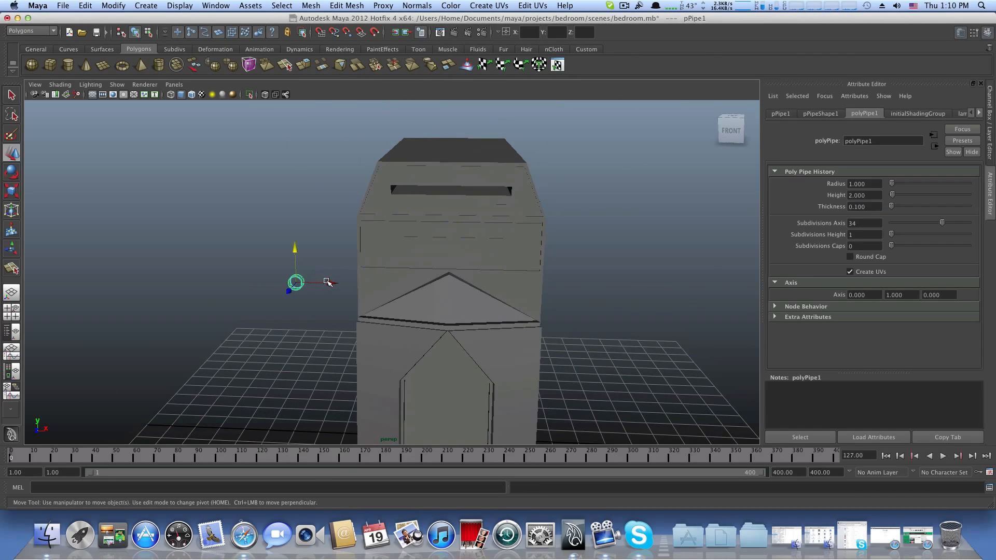
pyautogui.moveTo(327, 281); pyautogui.dragTo(388, 282)
pyautogui.keyDown('alt'); pyautogui.moveTo(398, 284); pyautogui.dragTo(452, 269, button='right'); pyautogui.keyUp('alt')
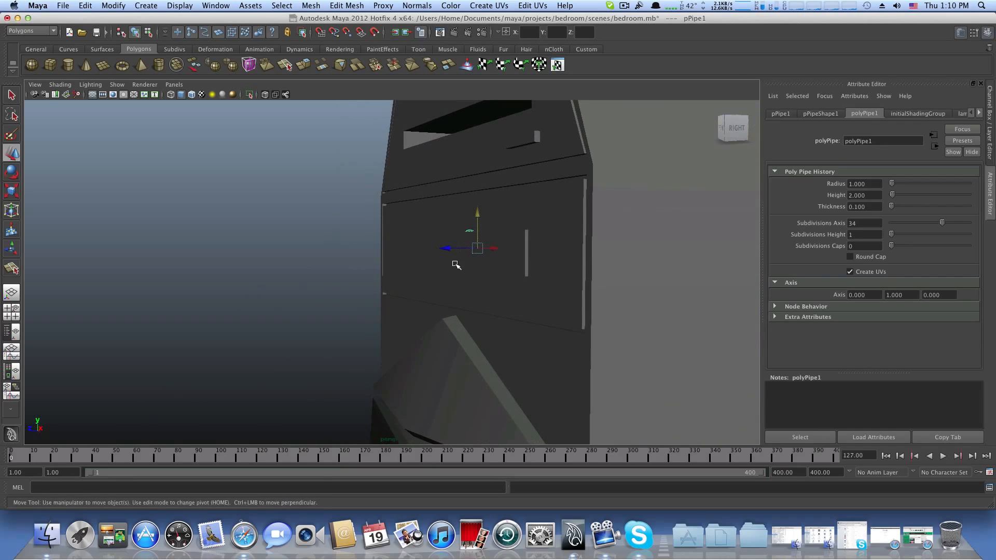
pyautogui.moveTo(447, 249); pyautogui.dragTo(441, 250)
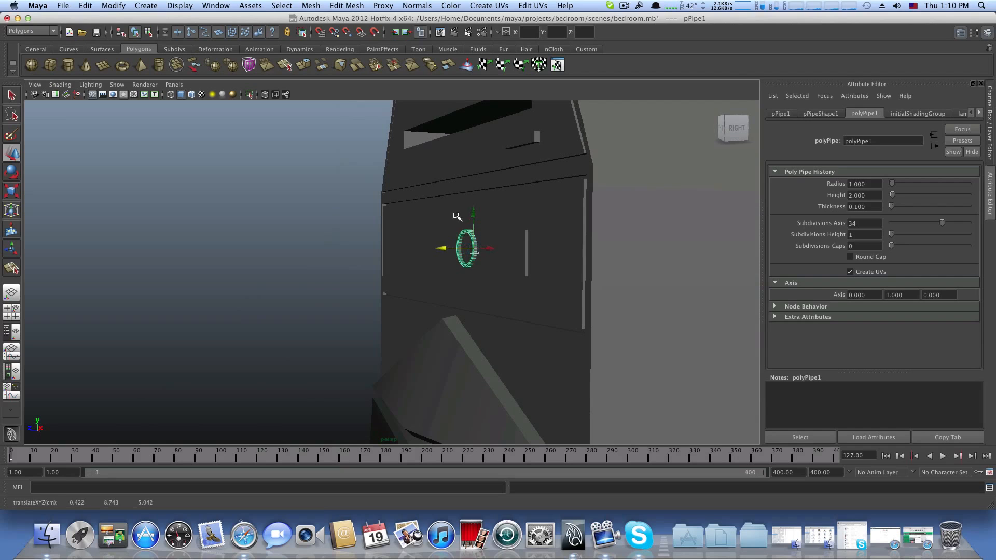
# Step: Shift the ring to about 8.701 in Y and 5.183 in Z, and shorten its depth
pyautogui.keyDown('alt'); pyautogui.moveTo(473, 215); pyautogui.dragTo(301, 261); pyautogui.keyUp('alt')
pyautogui.click(21, 193)
pyautogui.click(11, 153)
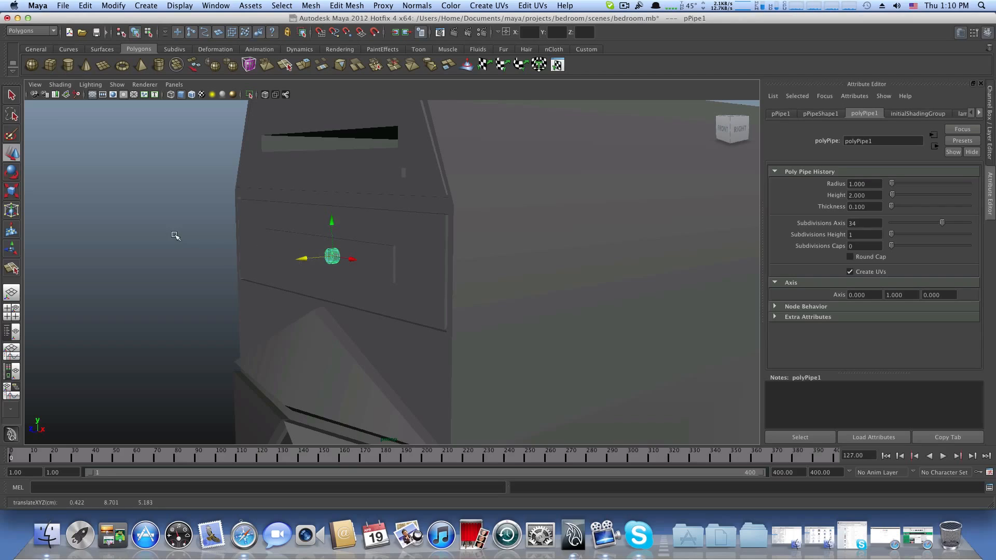
pyautogui.click(12, 192)
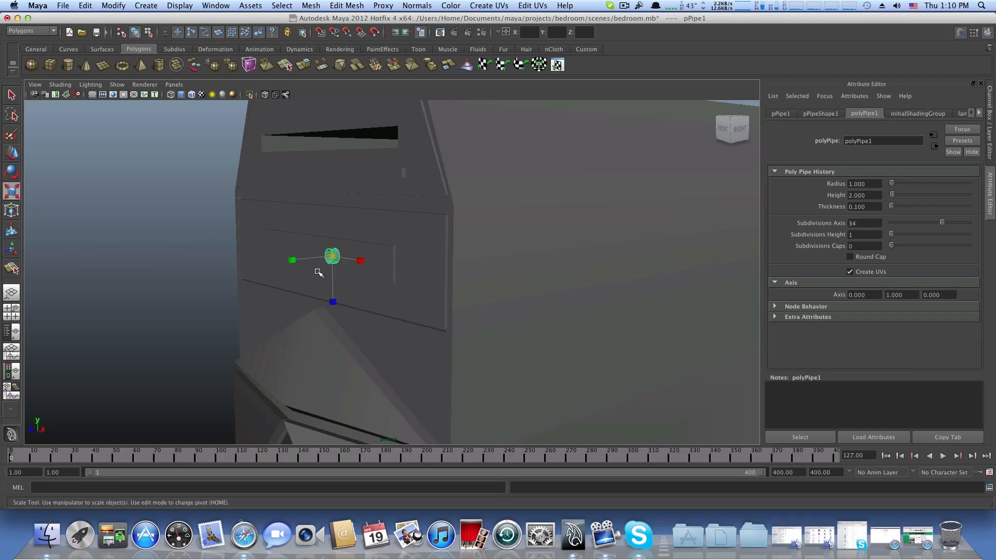
pyautogui.click(291, 259)
# Step: In the side view, move the ring to about 5.138 in Z against the drawer's raised plate and fine-tune its height, returning to the perspective view
pyautogui.press('space')
pyautogui.press('space')
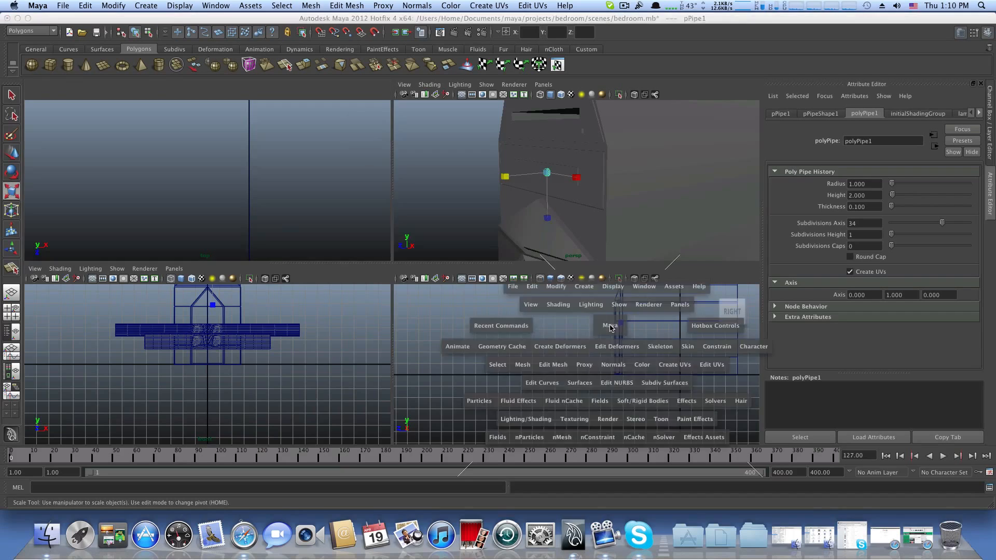
pyautogui.scroll(3, 516, 290)
pyautogui.keyDown('alt'); pyautogui.moveTo(514, 291); pyautogui.dragTo(393, 449, button='middle'); pyautogui.keyUp('alt')
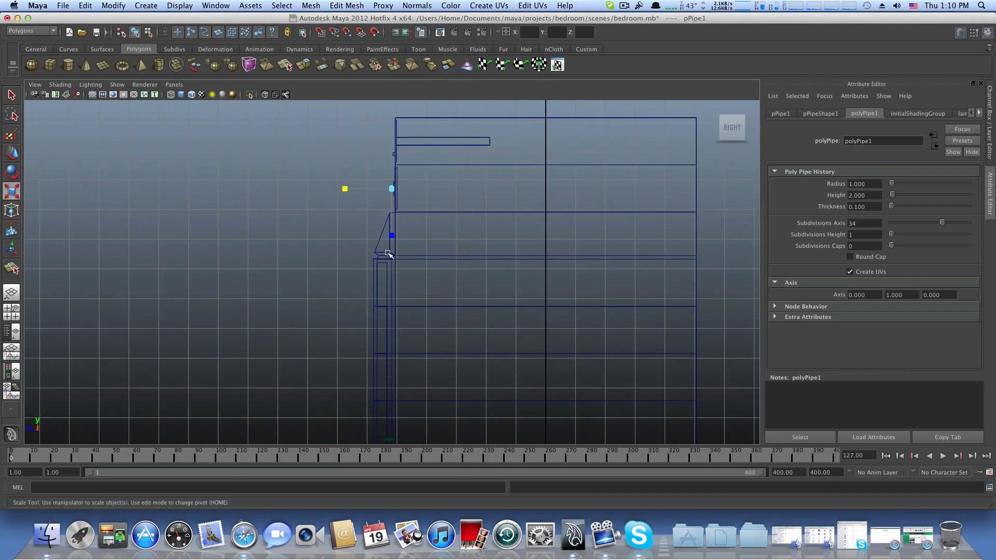
pyautogui.keyDown('alt'); pyautogui.moveTo(389, 253); pyautogui.dragTo(383, 369, button='middle'); pyautogui.keyUp('alt')
pyautogui.keyDown('alt'); pyautogui.moveTo(316, 300); pyautogui.dragTo(540, 337, button='right'); pyautogui.keyUp('alt')
pyautogui.keyDown('alt'); pyautogui.moveTo(348, 383); pyautogui.dragTo(350, 283, button='middle'); pyautogui.keyUp('alt')
pyautogui.keyDown('alt'); pyautogui.moveTo(351, 283); pyautogui.dragTo(507, 322, button='right'); pyautogui.keyUp('alt')
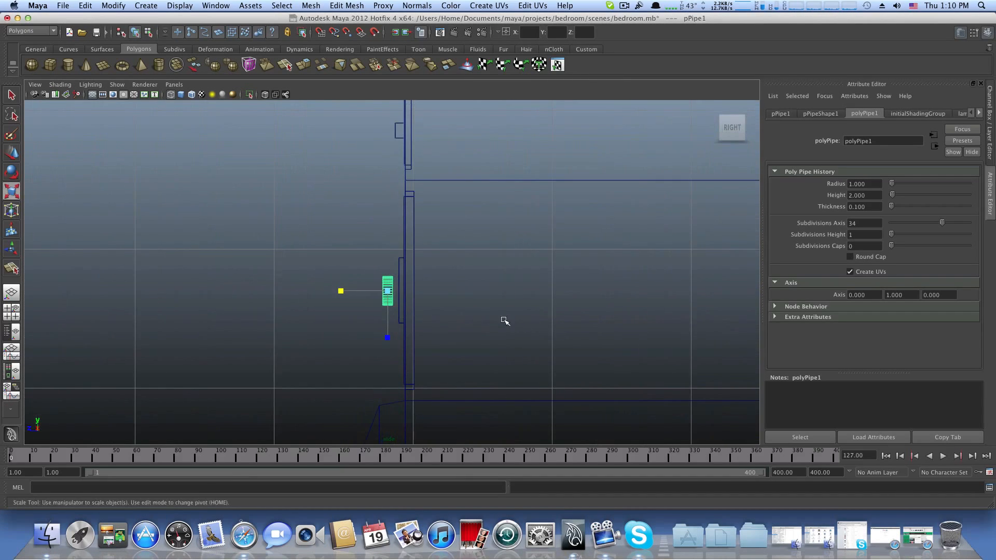
pyautogui.click(12, 153)
pyautogui.moveTo(351, 293); pyautogui.dragTo(358, 291)
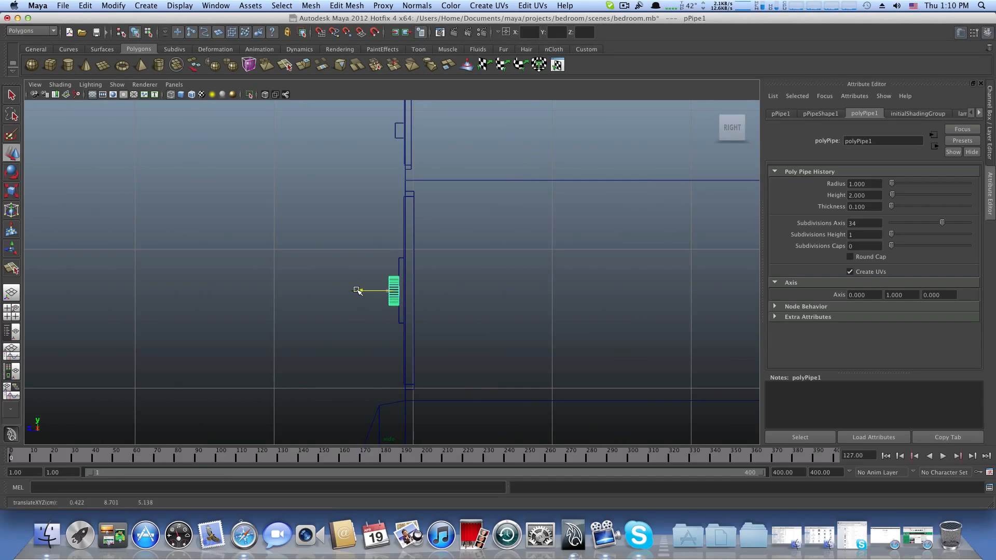
pyautogui.moveTo(394, 258); pyautogui.dragTo(393, 256)
pyautogui.press('space')
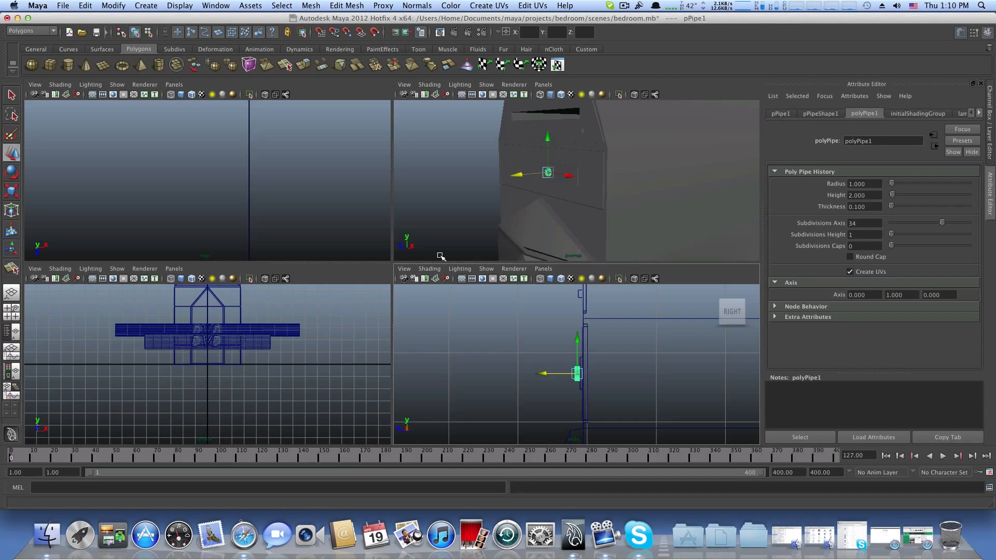
pyautogui.press('space')
# Step: Duplicate the ring, offset the copy along X beside the original, and select both rings
pyautogui.keyDown('alt'); pyautogui.moveTo(433, 254); pyautogui.dragTo(496, 247); pyautogui.keyUp('alt')
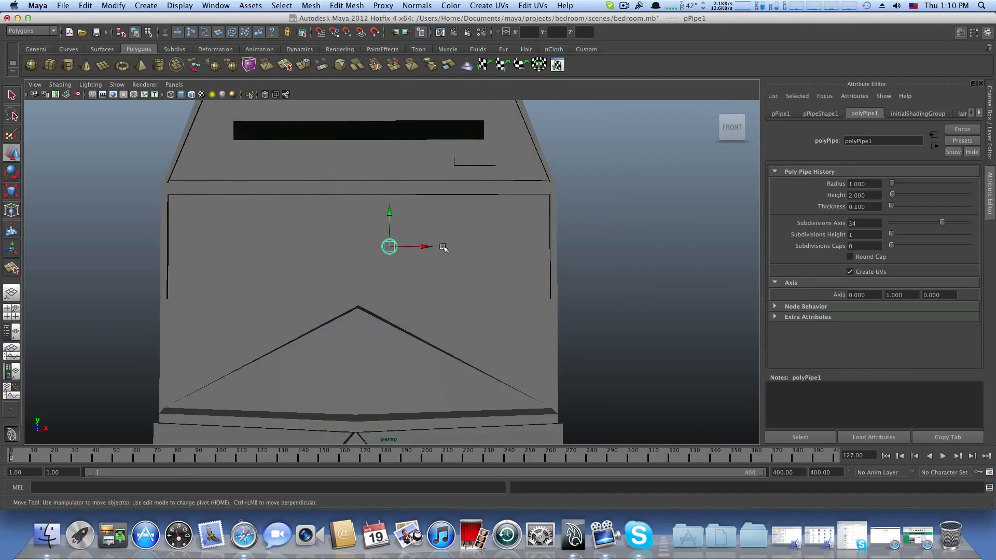
pyautogui.hotkey('ctrl', 'd')
pyautogui.moveTo(430, 249); pyautogui.dragTo(453, 250)
pyautogui.click(395, 244)
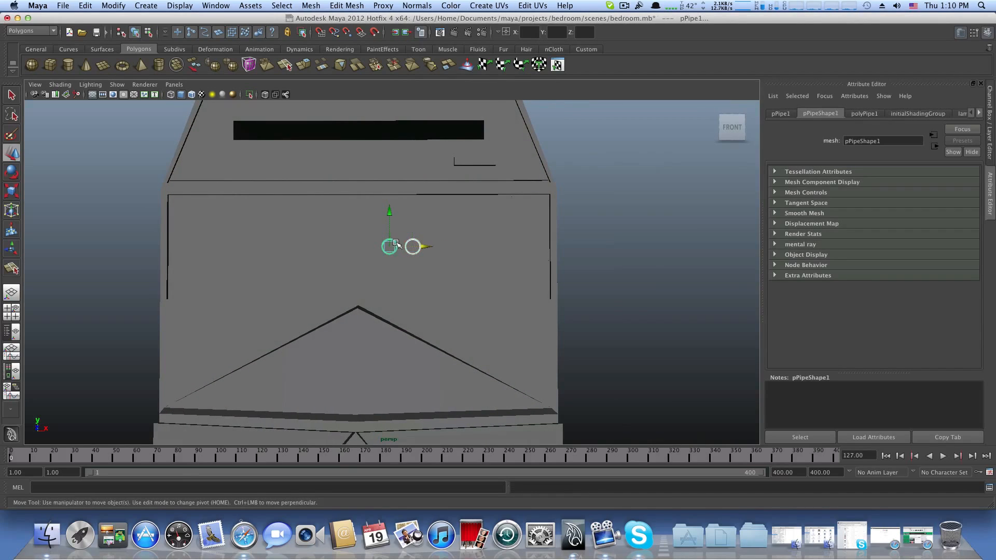
pyautogui.keyDown('alt'); pyautogui.moveTo(456, 250); pyautogui.dragTo(399, 270); pyautogui.keyUp('alt')
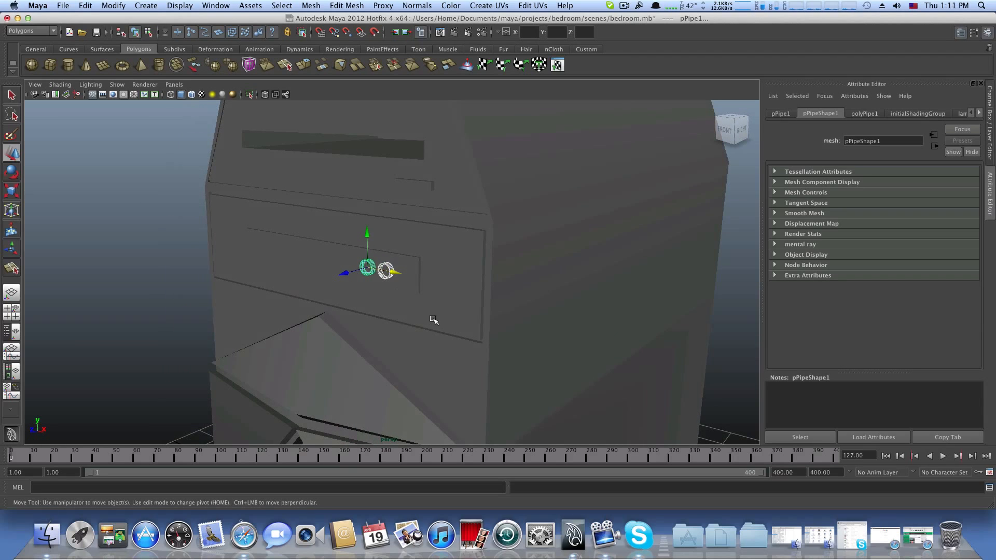
# Step: Create a polygon cube and move it along Z to the floor in front of the cabinet's arched panel
pyautogui.scroll(-5, 433, 320)
pyautogui.keyDown('alt'); pyautogui.moveTo(340, 306); pyautogui.dragTo(247, 289); pyautogui.keyUp('alt')
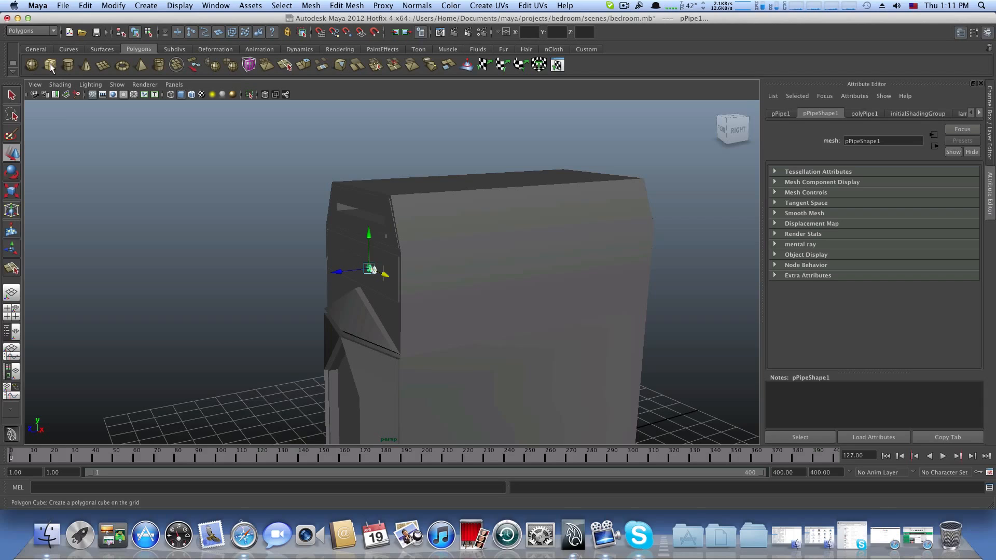
pyautogui.click(51, 68)
pyautogui.keyDown('alt'); pyautogui.moveTo(378, 326); pyautogui.dragTo(233, 295, button='right'); pyautogui.keyUp('alt')
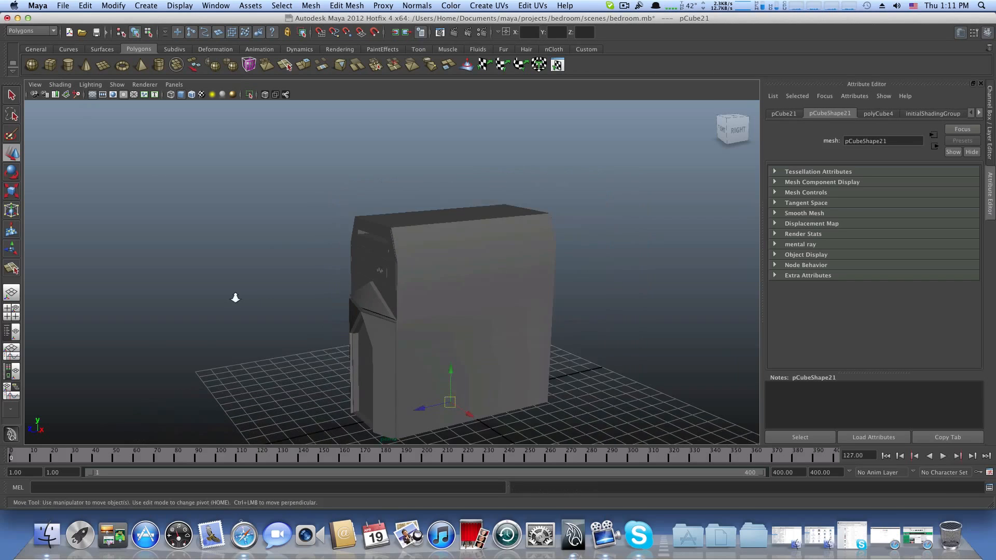
pyautogui.keyDown('alt'); pyautogui.moveTo(234, 296); pyautogui.dragTo(170, 233, button='middle'); pyautogui.keyUp('alt')
pyautogui.moveTo(350, 346); pyautogui.dragTo(309, 347)
# Step: Scale the cube in front of the arched panel to about 0.227 in X, 0.554 in Y and 0.623 in Z
pyautogui.press('r')
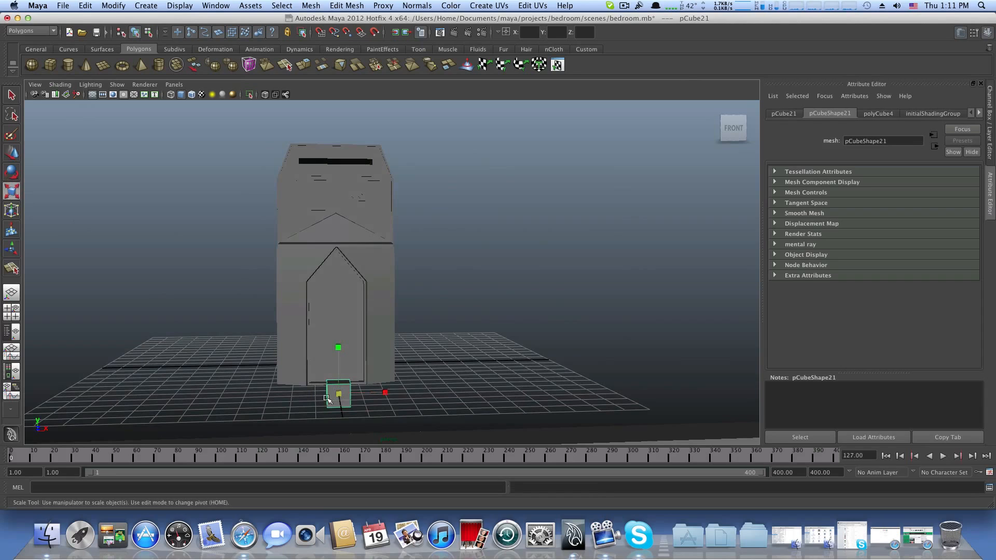
pyautogui.moveTo(382, 395); pyautogui.dragTo(211, 376)
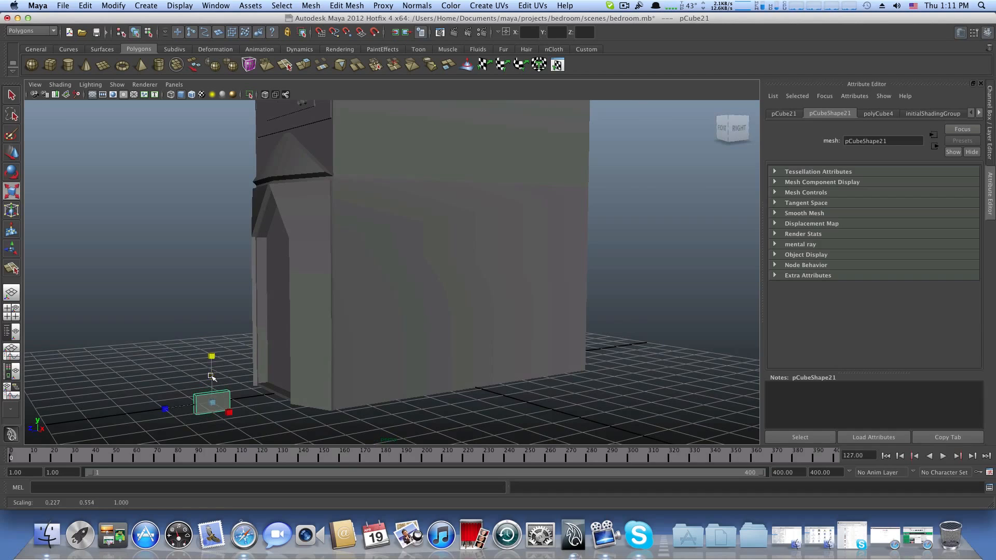
pyautogui.moveTo(166, 408); pyautogui.dragTo(182, 407)
pyautogui.keyDown('alt'); pyautogui.moveTo(65, 262); pyautogui.dragTo(162, 266); pyautogui.keyUp('alt')
# Step: Duplicate the small block and move the copy along X to about -0.380, beside the original
pyautogui.hotkey('ctrl', 'd')
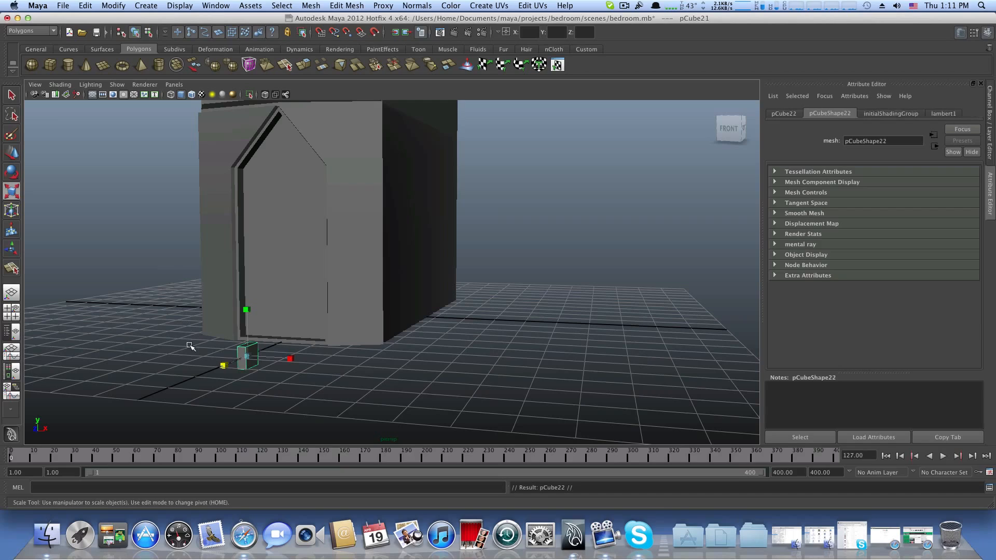
pyautogui.click(17, 154)
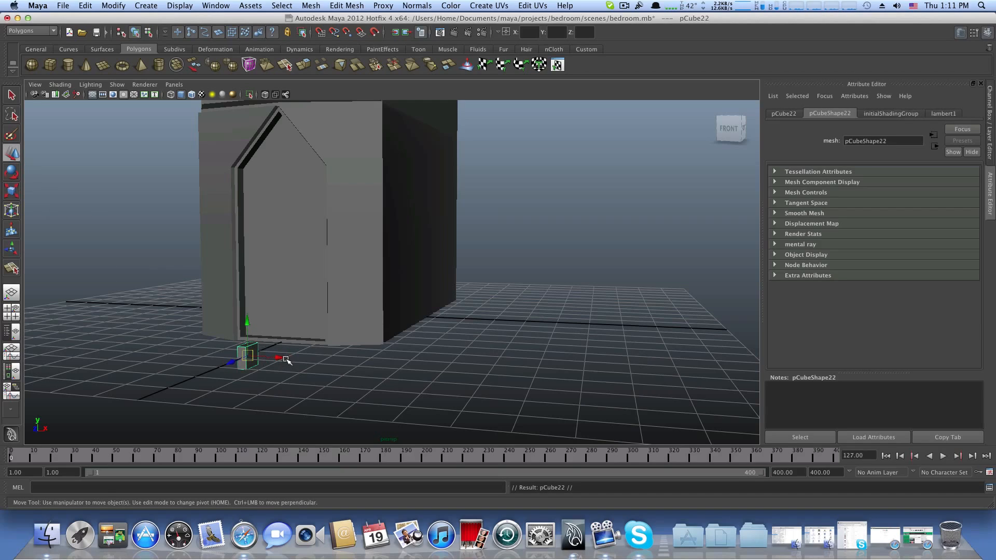
pyautogui.moveTo(286, 359); pyautogui.dragTo(261, 353)
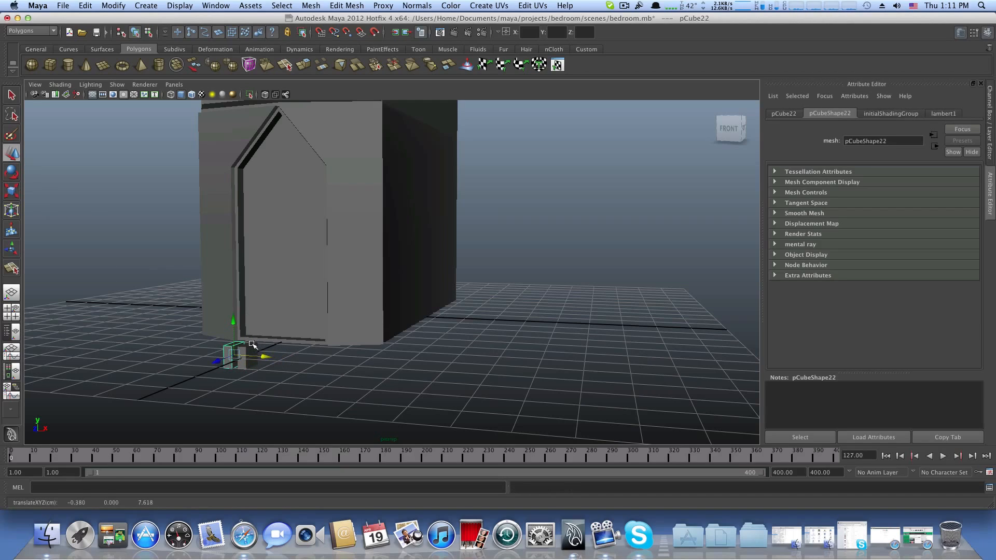
# Step: Select both small blocks together and thin them to about 0.137 in X scale
pyautogui.click(250, 343)
pyautogui.click(11, 191)
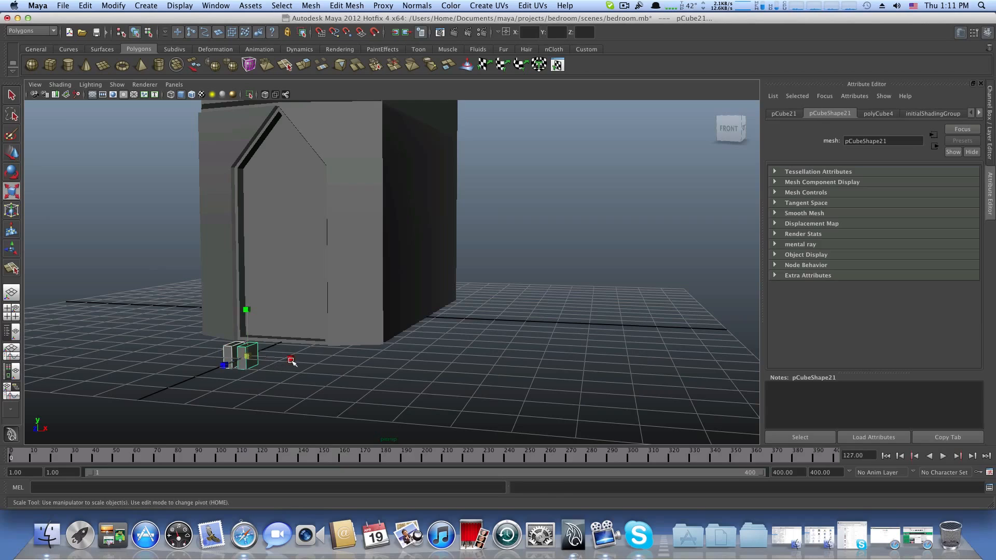
pyautogui.moveTo(291, 360)
pyautogui.mouseDown()
pyautogui.moveTo(269, 361)
pyautogui.moveTo(302, 358)
pyautogui.mouseUp()
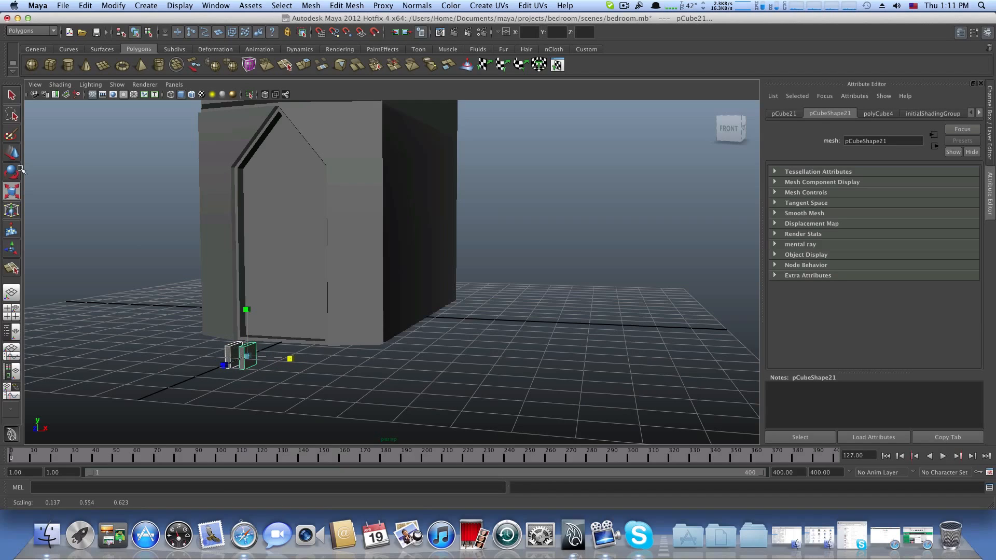
pyautogui.click(12, 153)
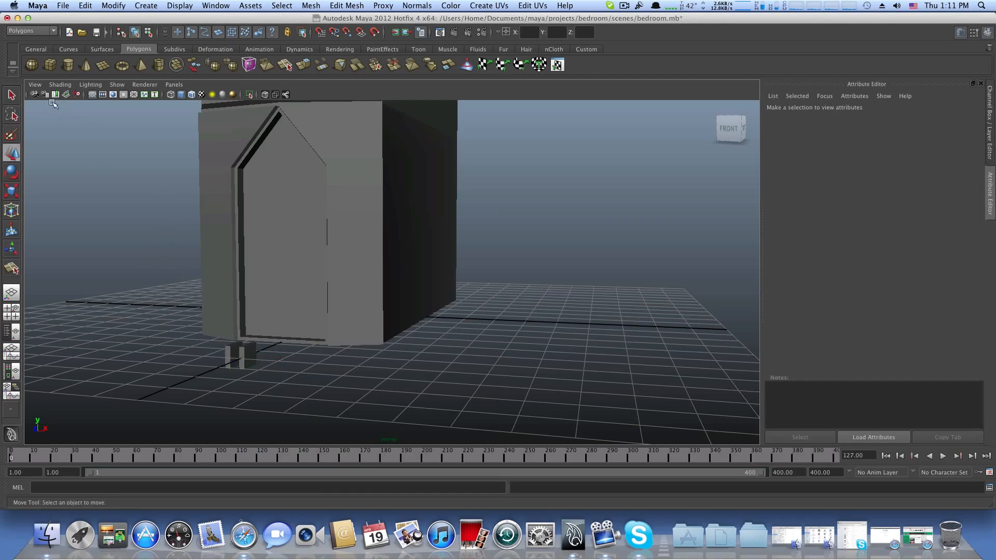
# Step: Create a polygon cylinder, move it to about 6.309 in Z in front of the cabinet, and set its axis subdivisions to 50
pyautogui.click(66, 64)
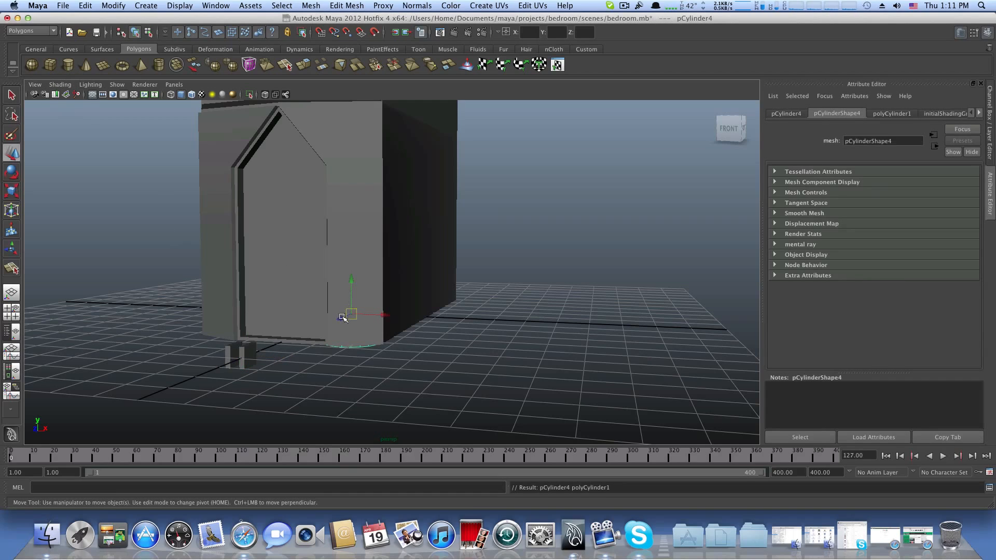
pyautogui.moveTo(342, 317); pyautogui.dragTo(312, 341)
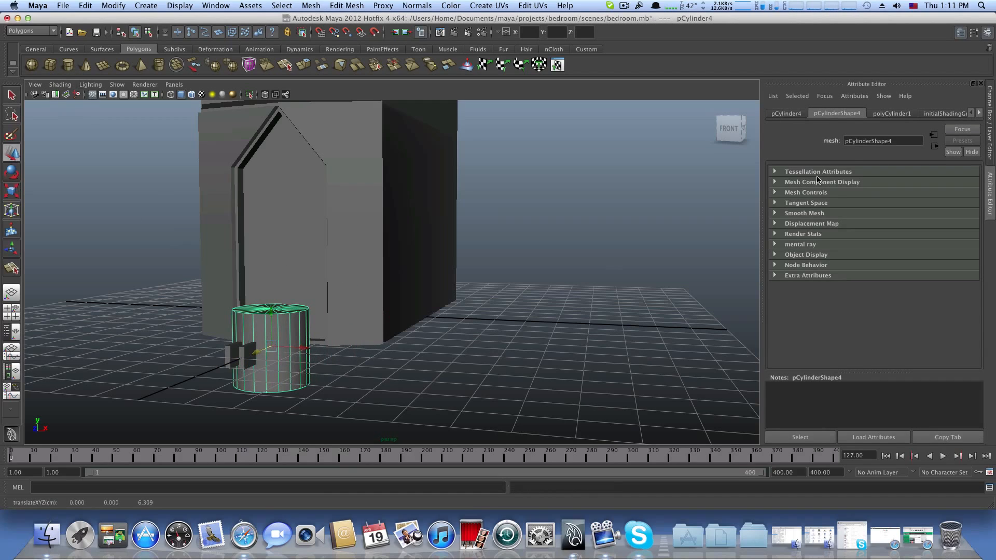
pyautogui.click(903, 114)
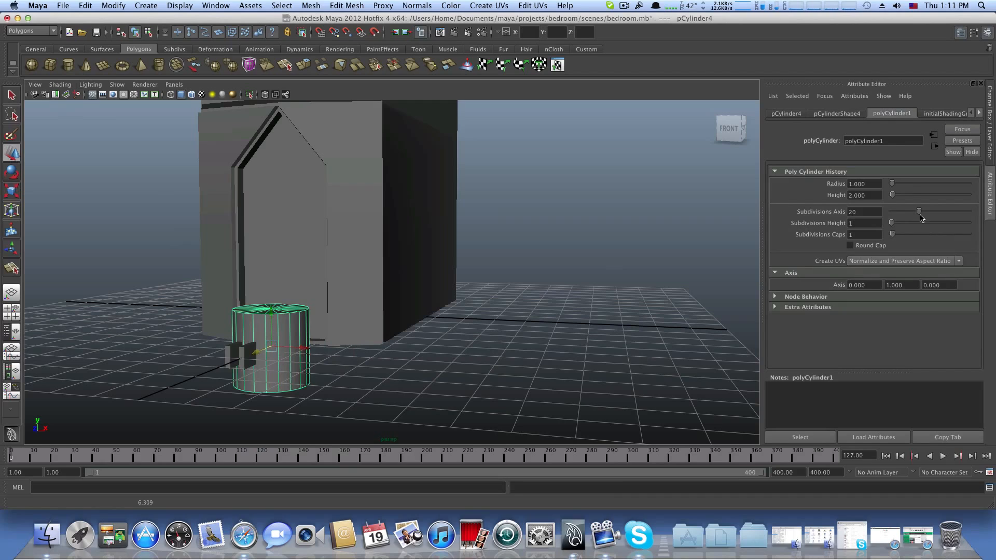
pyautogui.moveTo(919, 212); pyautogui.dragTo(969, 213)
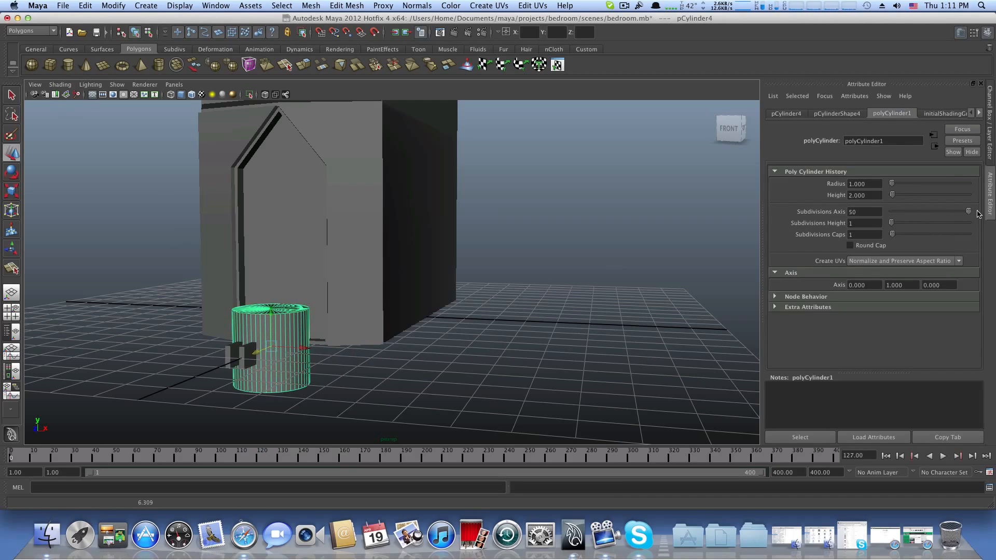
# Step: Rotate the cylinder to exactly 90 degrees in X and scale it uniformly to about 0.271
pyautogui.click(12, 173)
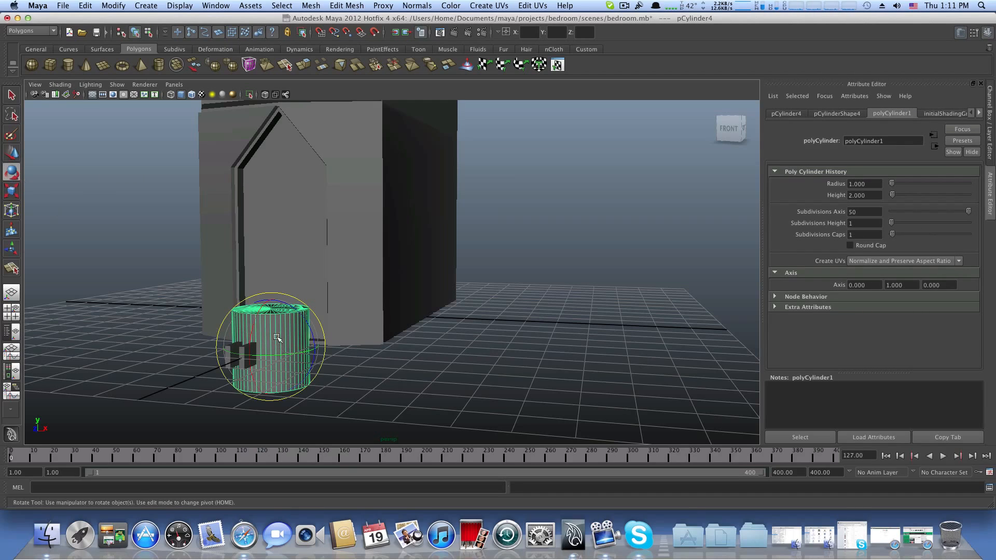
pyautogui.moveTo(254, 324); pyautogui.dragTo(253, 389)
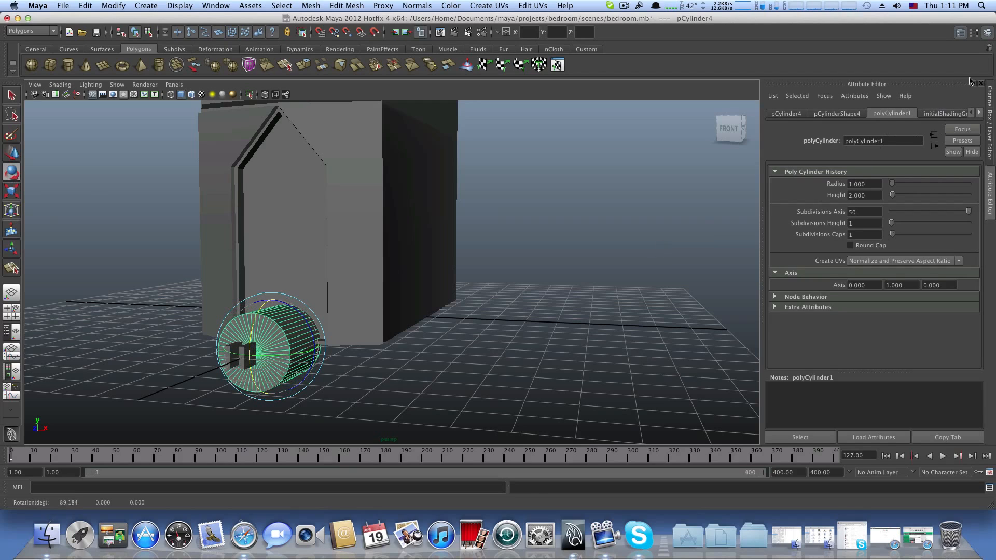
pyautogui.click(986, 122)
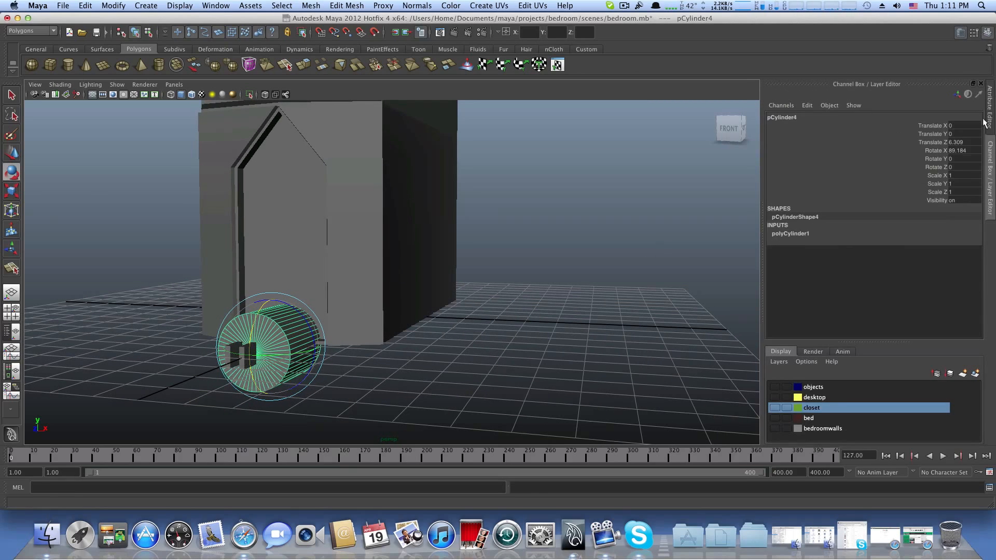
pyautogui.click(967, 151)
pyautogui.write('90')
pyautogui.press('Return')
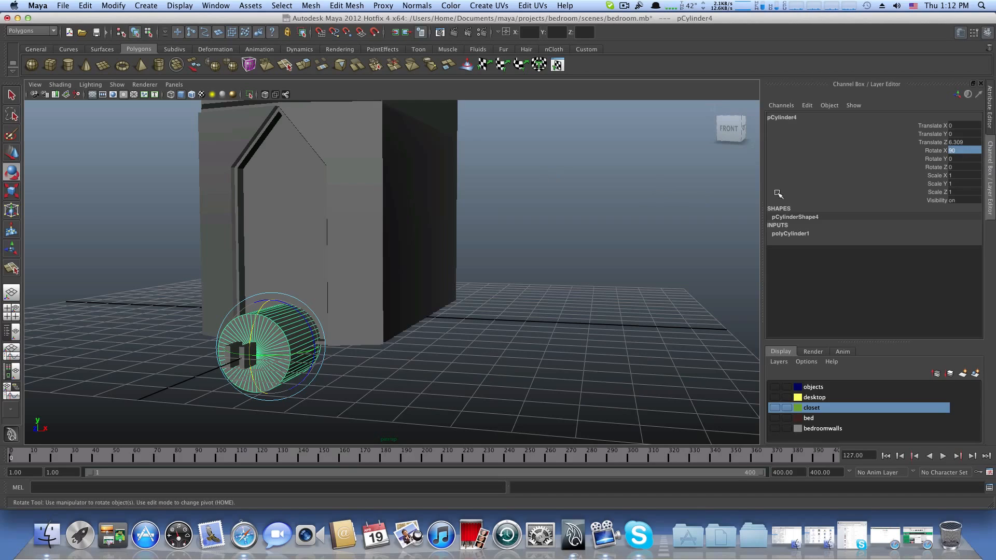
pyautogui.click(12, 191)
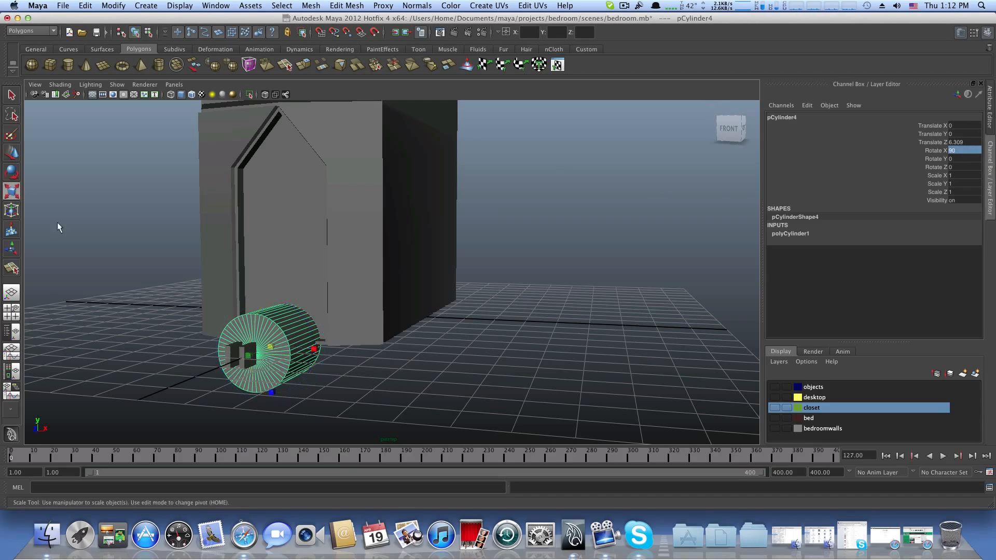
pyautogui.moveTo(270, 350); pyautogui.dragTo(218, 346)
# Step: Move the cylinder up to the drawer front at about 0.837 in X, 8.681 in Y and 4.913 in Z
pyautogui.press('w')
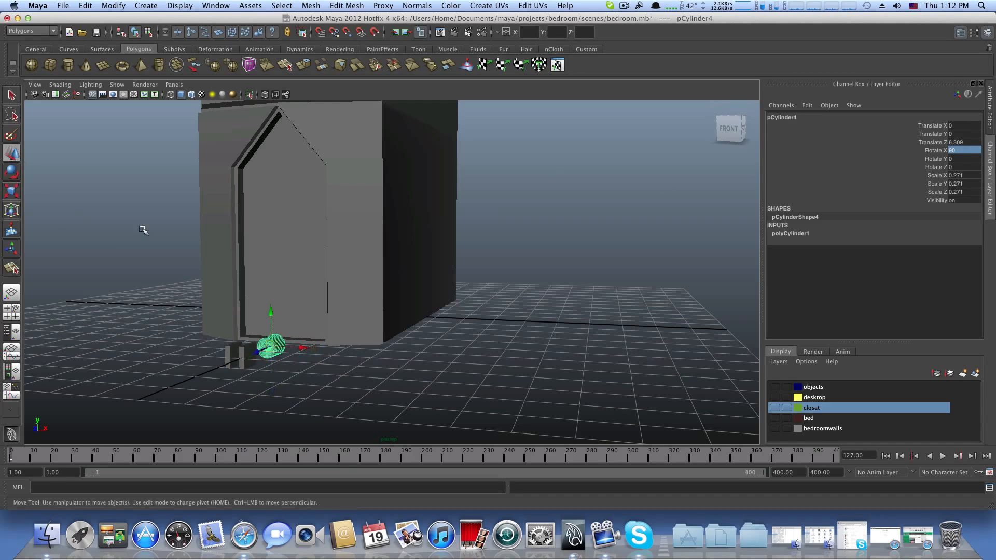
pyautogui.moveTo(269, 315); pyautogui.dragTo(271, 228)
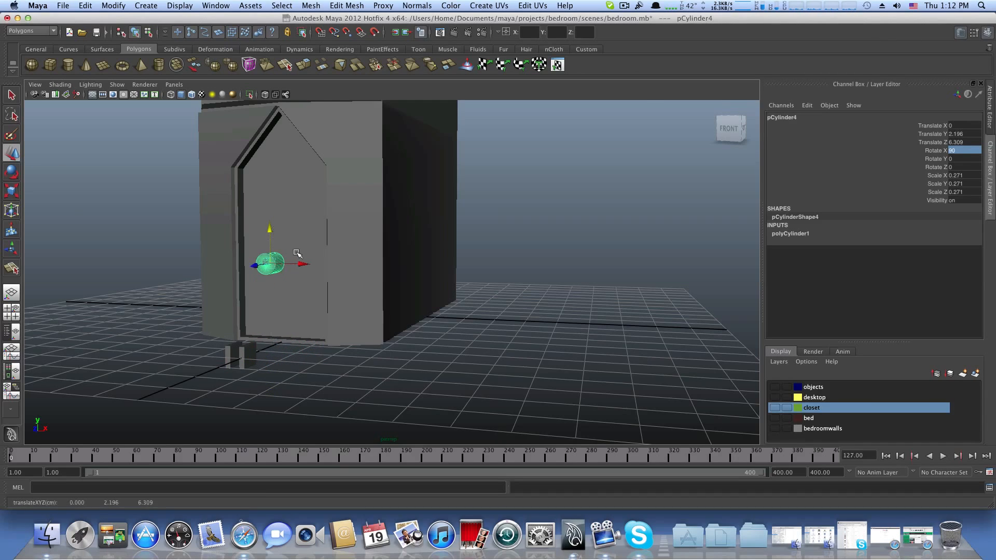
pyautogui.keyDown('alt'); pyautogui.moveTo(270, 228); pyautogui.dragTo(284, 380, button='middle'); pyautogui.keyUp('alt')
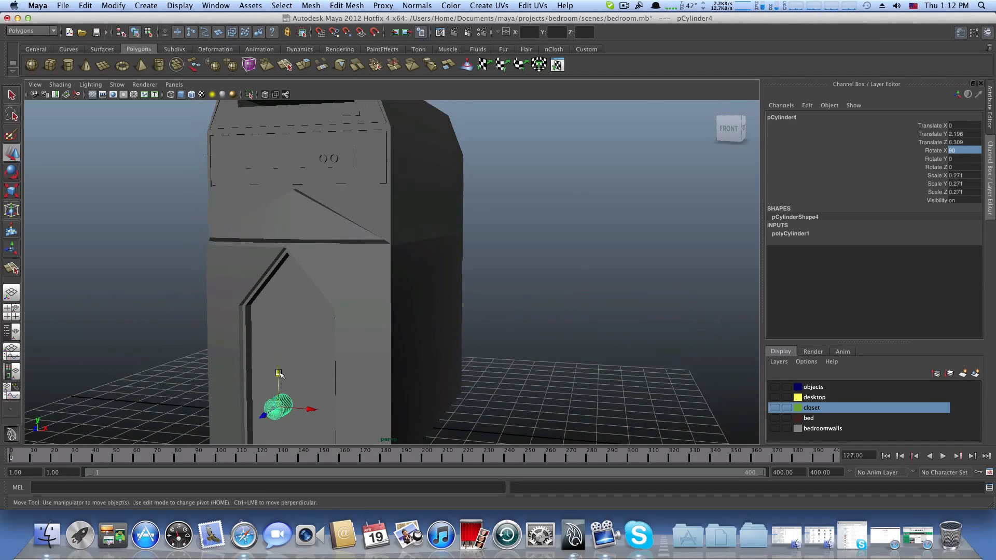
pyautogui.moveTo(279, 373); pyautogui.dragTo(316, 129)
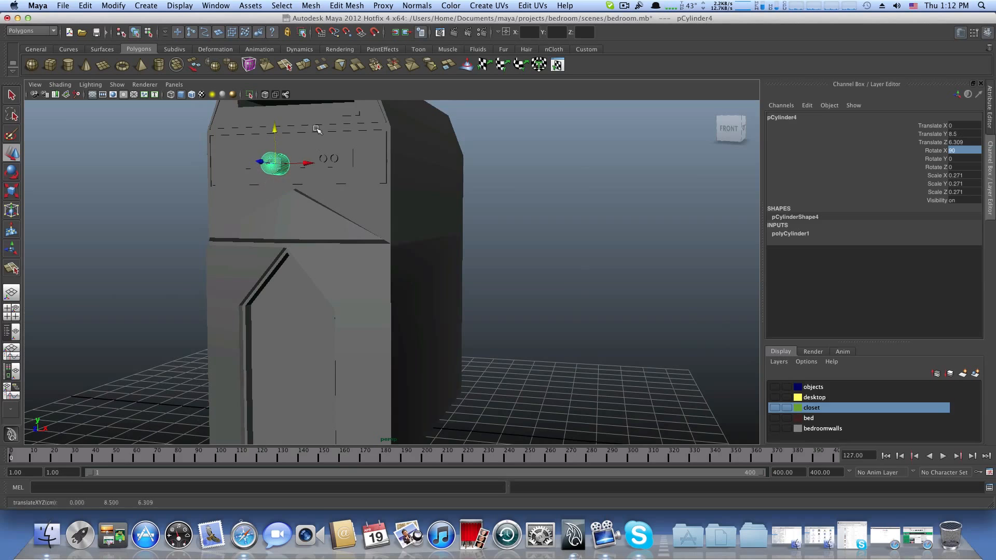
pyautogui.scroll(-3, 340, 185)
pyautogui.keyDown('alt'); pyautogui.moveTo(340, 186); pyautogui.dragTo(430, 275); pyautogui.keyUp('alt')
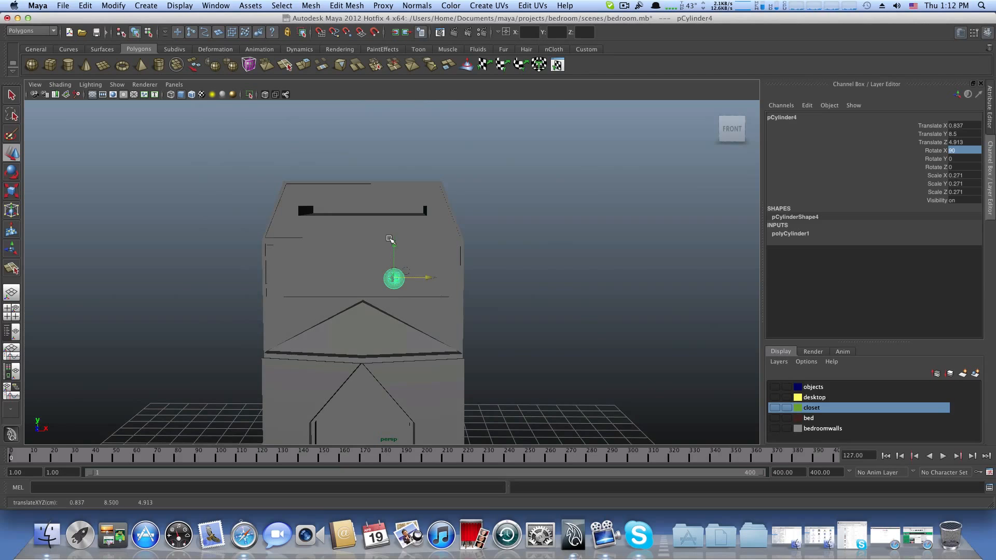
pyautogui.moveTo(390, 239); pyautogui.dragTo(394, 230)
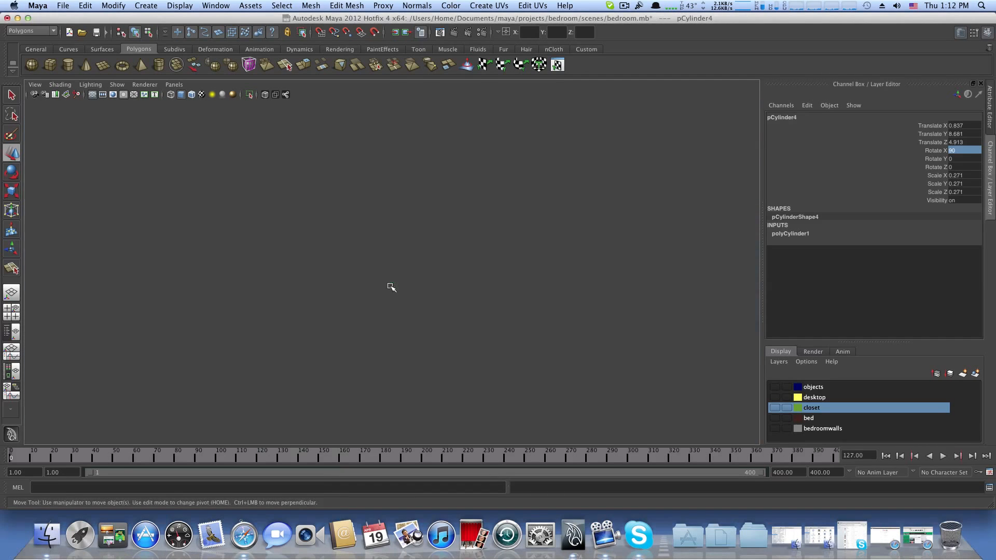
# Step: In the side view, shrink the cylinder uniformly to about 0.094 scale beside the rings
pyautogui.press('space')
pyautogui.scroll(5, 529, 365)
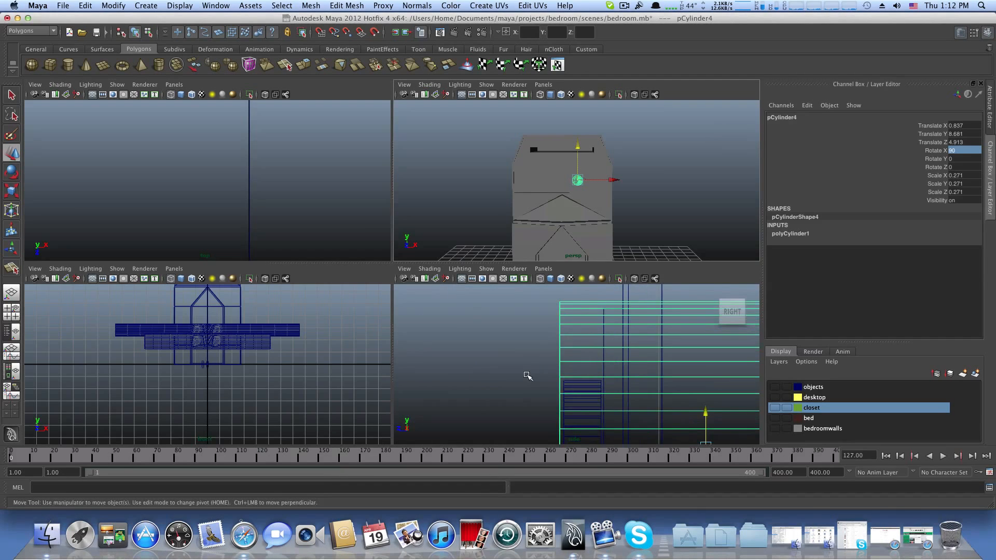
pyautogui.press('space')
pyautogui.scroll(6, 422, 269)
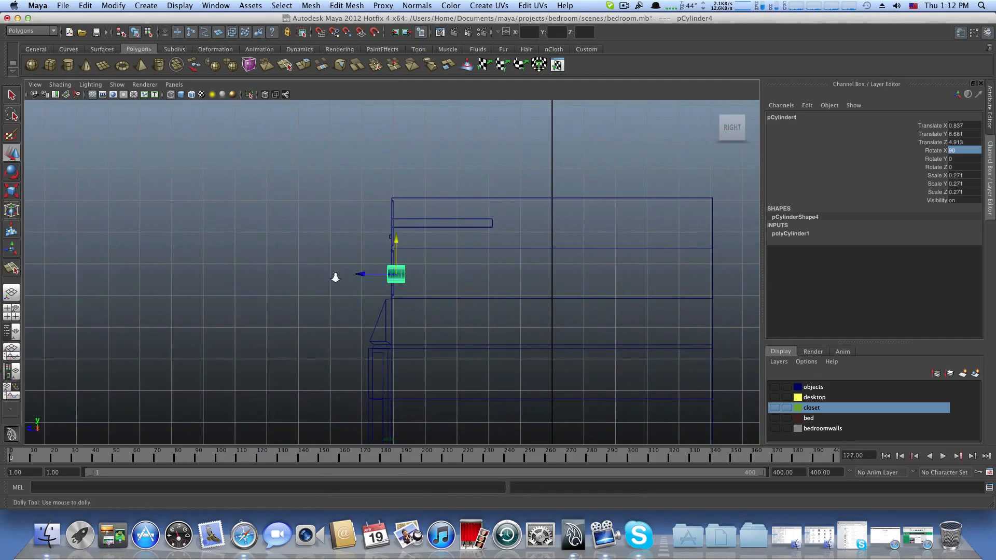
pyautogui.scroll(6, 335, 278)
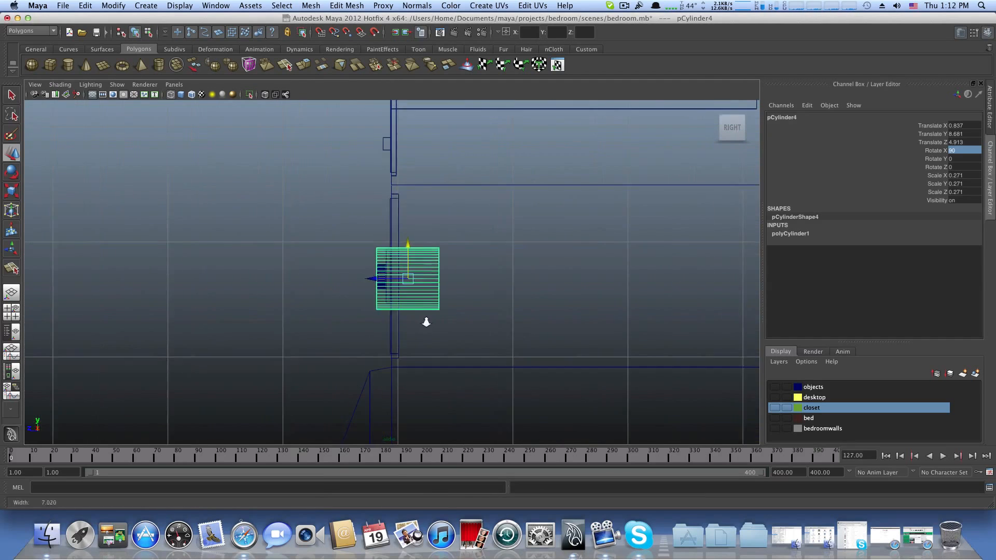
pyautogui.scroll(2, 426, 322)
pyautogui.press('r')
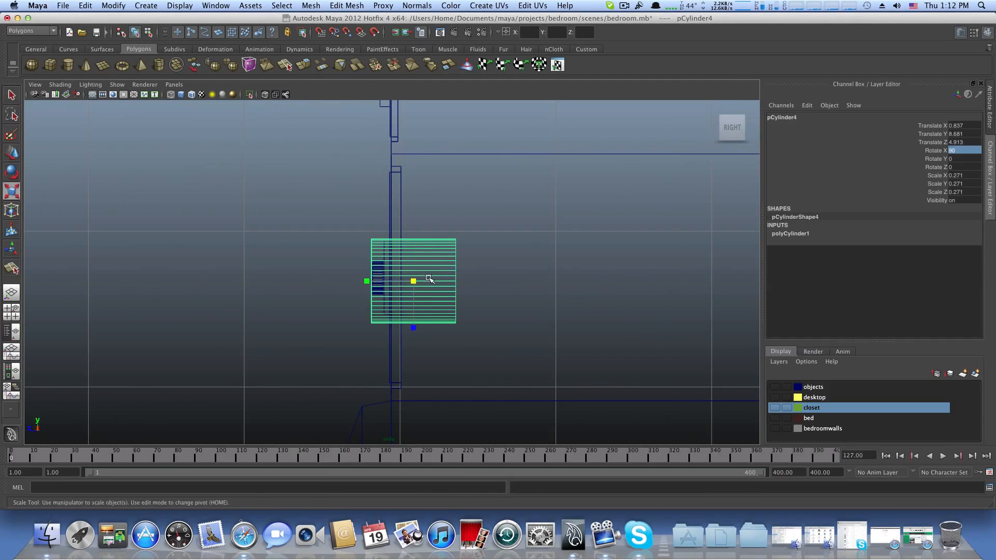
pyautogui.moveTo(413, 280); pyautogui.dragTo(363, 283)
# Step: Move the cylinder behind the ring to about 5.01 in Z and 8.701 in Y, returning to the four-view layout
pyautogui.click(11, 153)
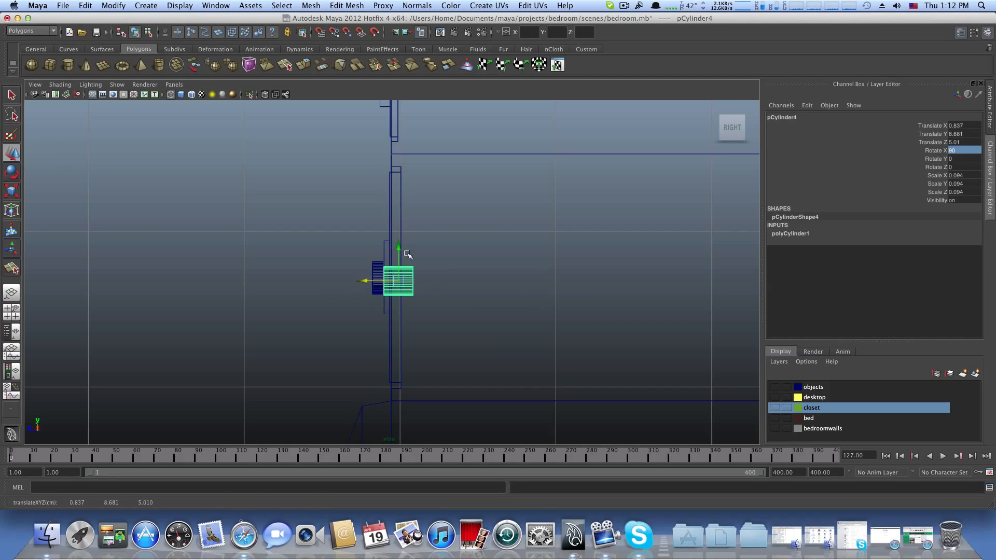
pyautogui.moveTo(398, 244); pyautogui.dragTo(398, 243)
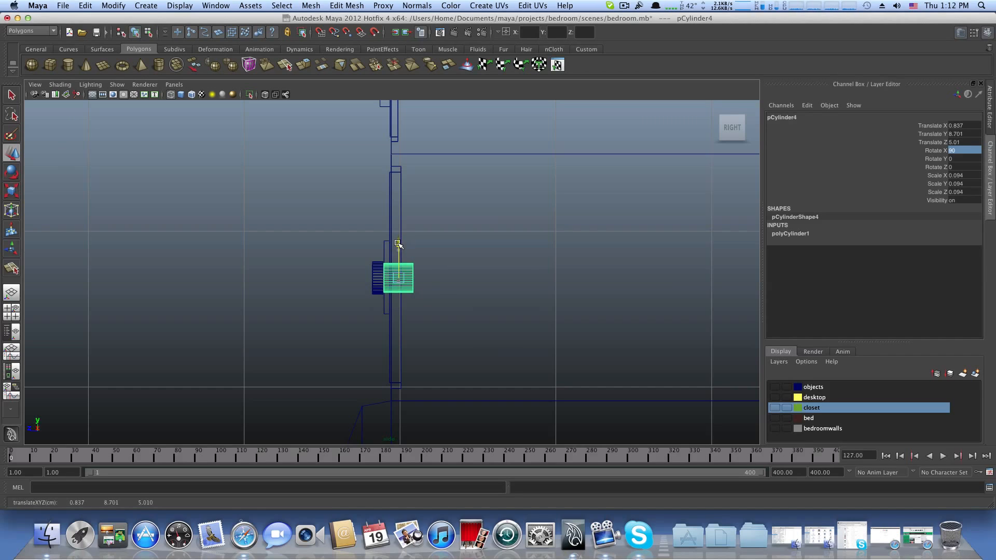
pyautogui.press('space')
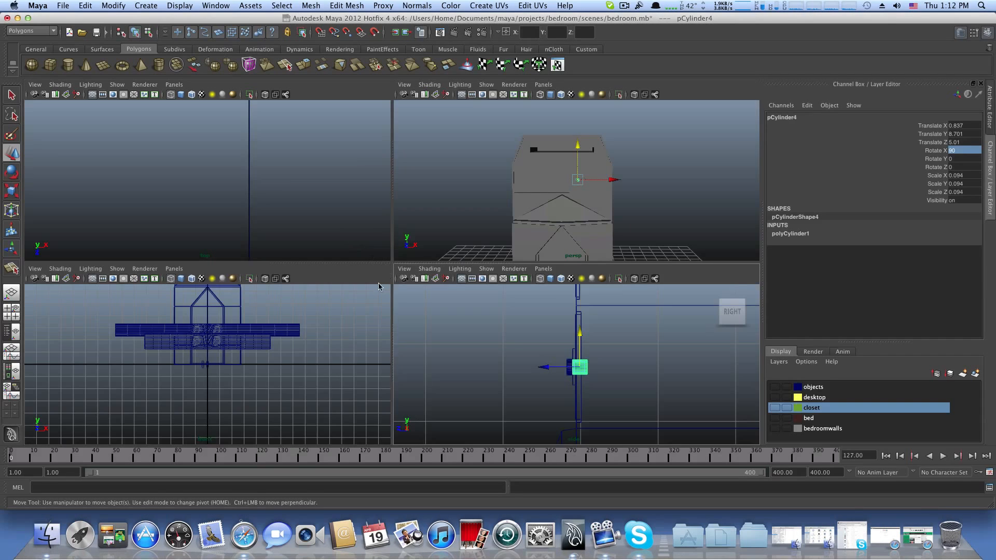
# Step: Centre the selected cylinder inside the left ring at about X 0.839 and scale it uniformly to about 0.092
pyautogui.press('space')
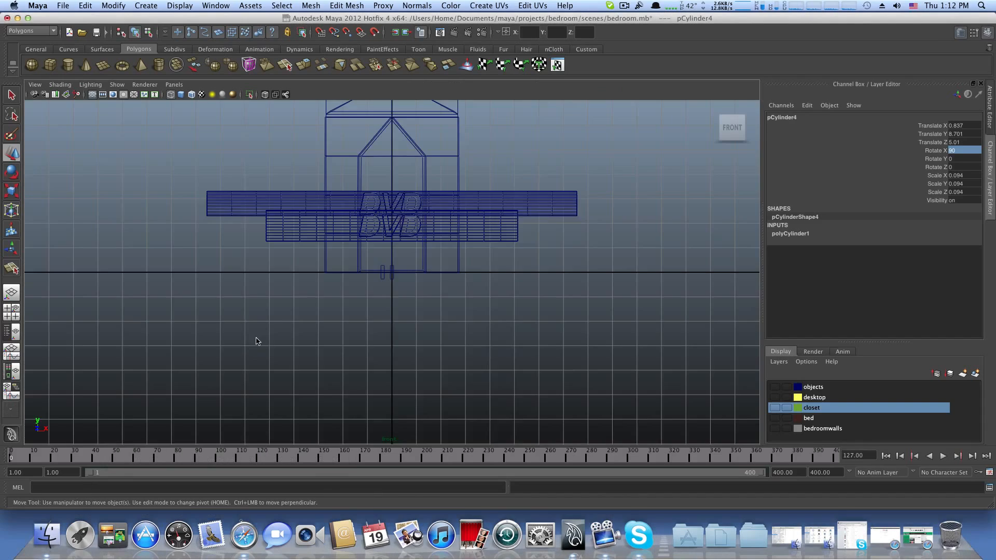
pyautogui.scroll(-3, 413, 206)
pyautogui.scroll(4, 282, 282)
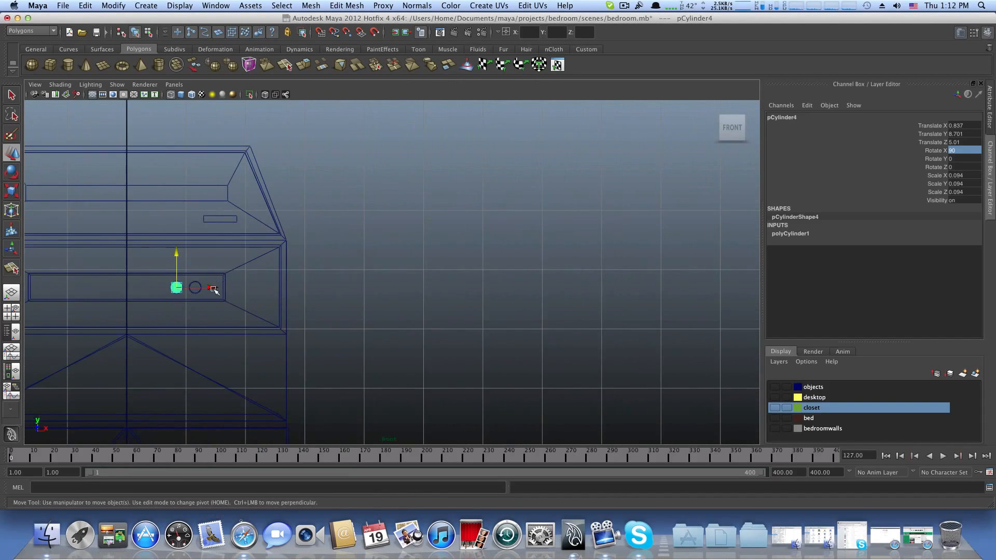
pyautogui.keyDown('alt'); pyautogui.moveTo(195, 287); pyautogui.dragTo(366, 257, button='middle'); pyautogui.keyUp('alt')
pyautogui.scroll(8, 366, 256)
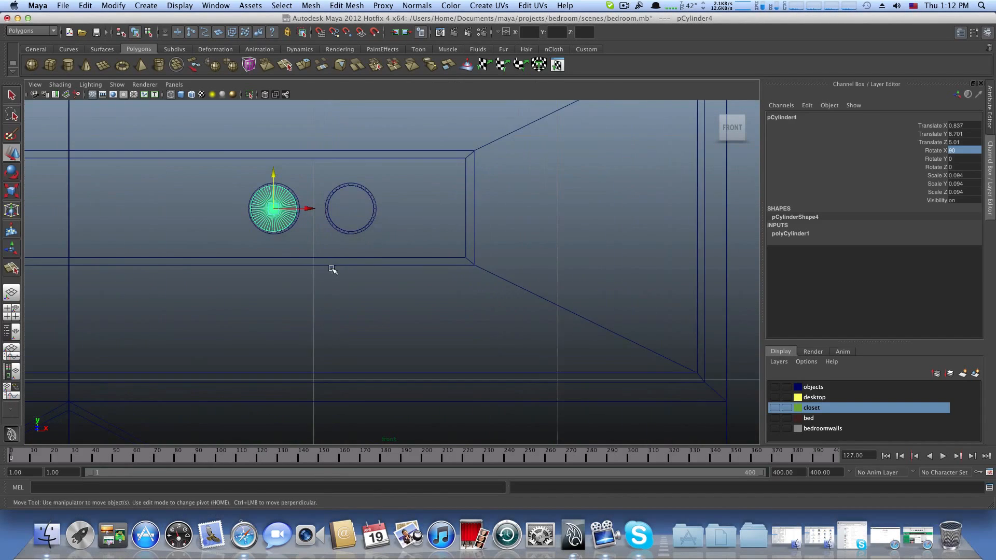
pyautogui.scroll(4, 321, 267)
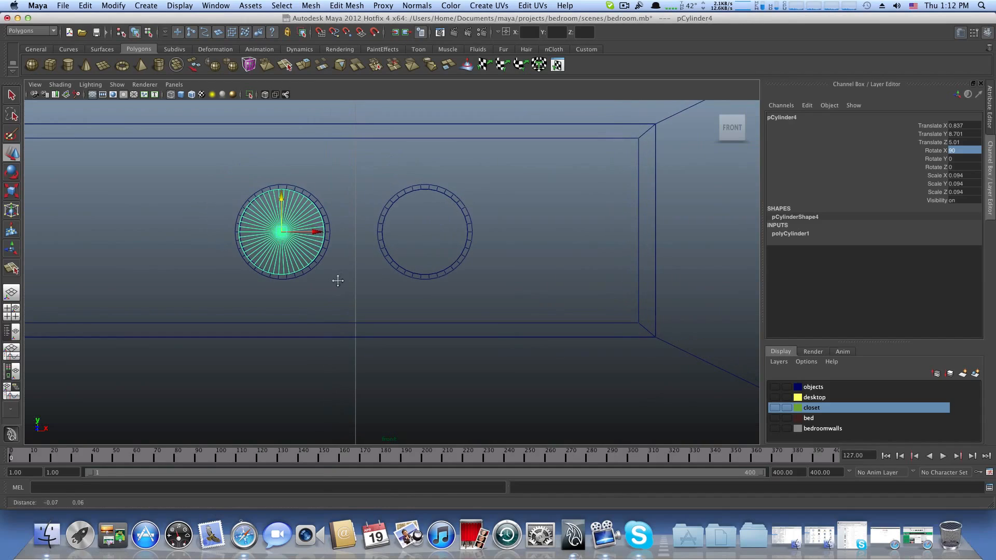
pyautogui.moveTo(317, 233); pyautogui.dragTo(319, 232)
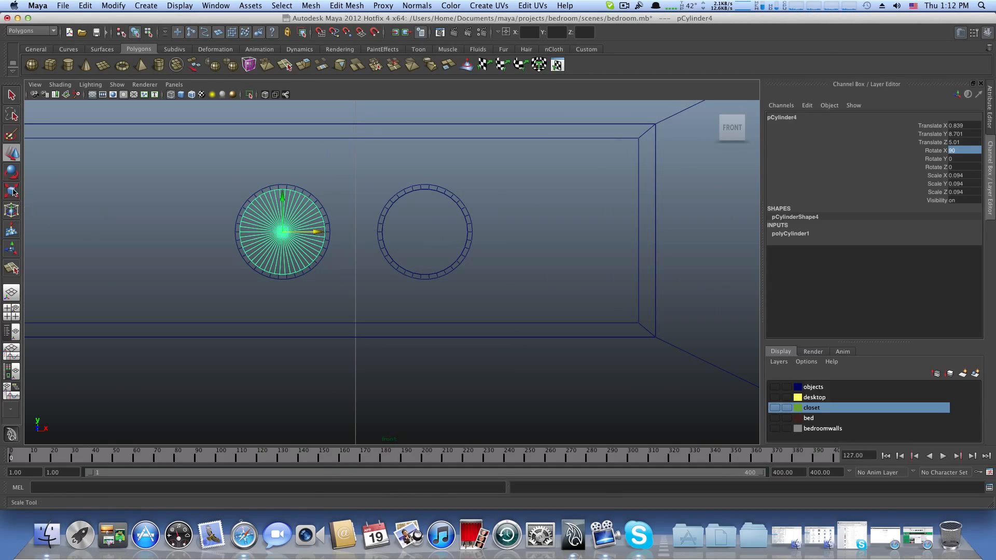
pyautogui.press('r')
pyautogui.moveTo(281, 236); pyautogui.dragTo(281, 233)
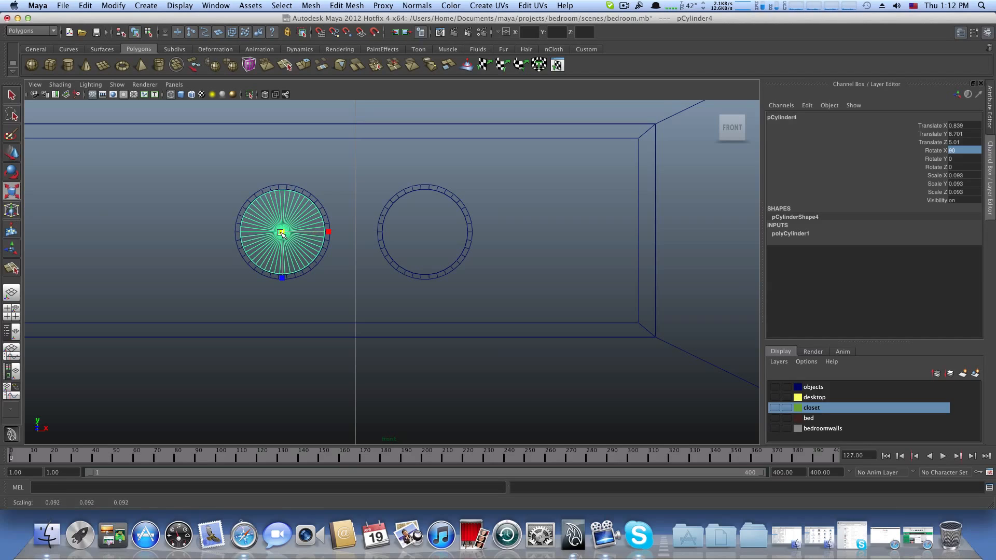
# Step: Duplicate the fitted cylinder and move the copy into the right ring at about X 1.153
pyautogui.click(11, 152)
pyautogui.click(318, 233)
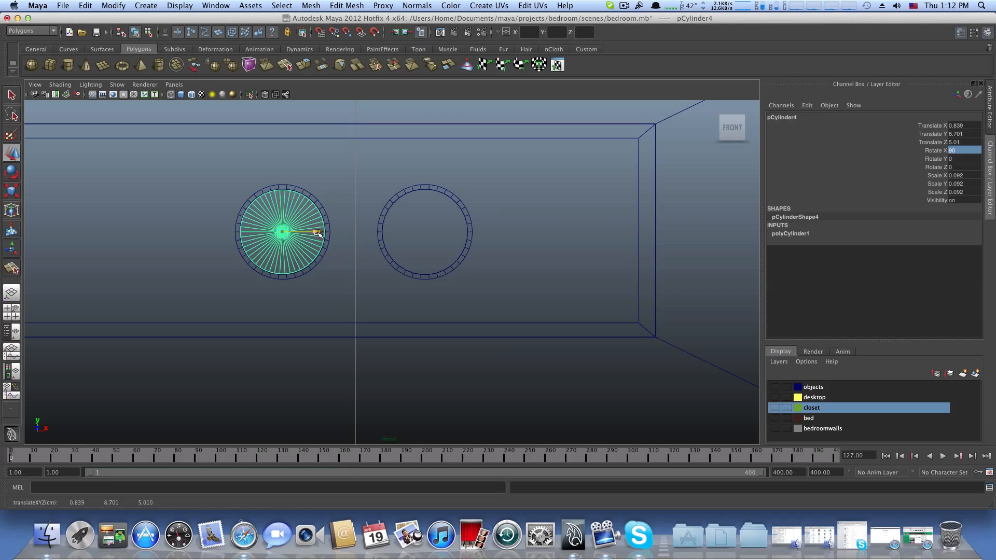
pyautogui.moveTo(318, 233); pyautogui.dragTo(460, 233)
pyautogui.hotkey('ctrl', 'd')
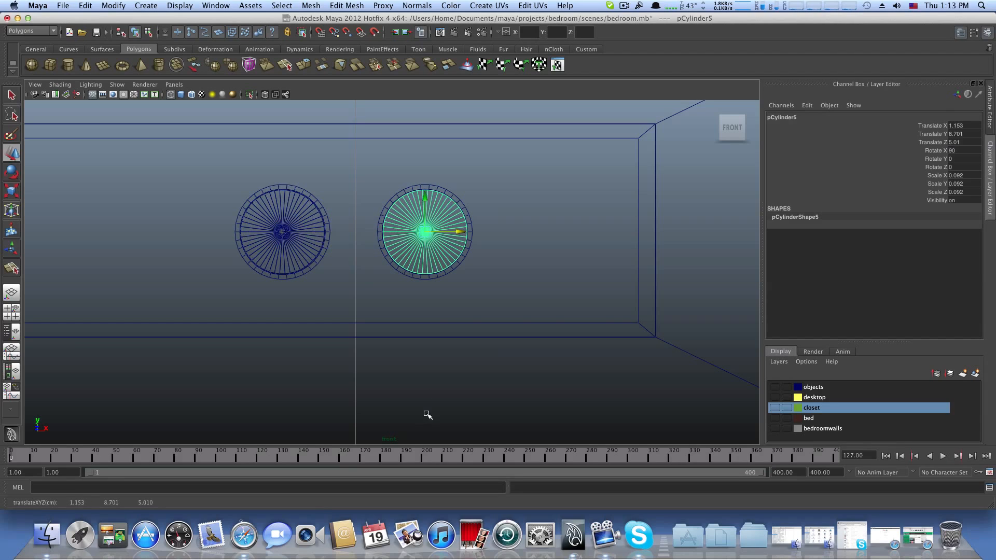
# Step: Select the two small blocks on the floor before the tower and raise them to about Y 9.213
pyautogui.press('space')
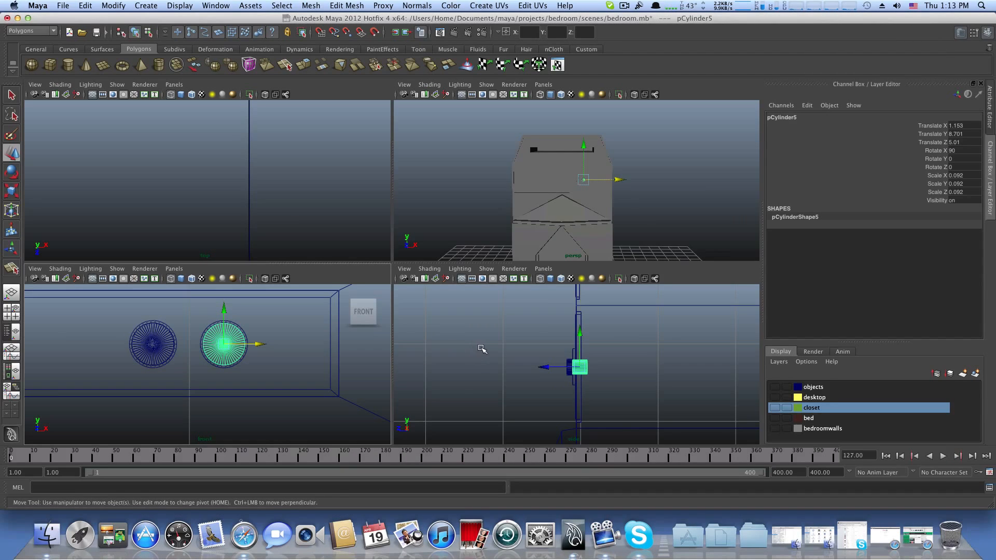
pyautogui.press('space')
pyautogui.press('space')
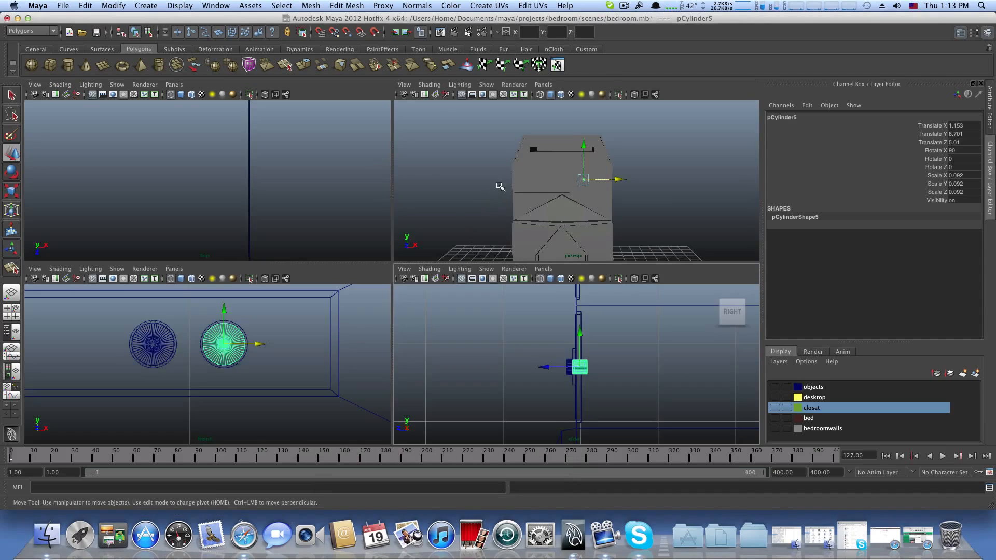
pyautogui.press('space')
pyautogui.scroll(-5, 360, 396)
pyautogui.keyDown('alt'); pyautogui.moveTo(359, 396); pyautogui.dragTo(320, 379); pyautogui.keyUp('alt')
pyautogui.click(341, 358)
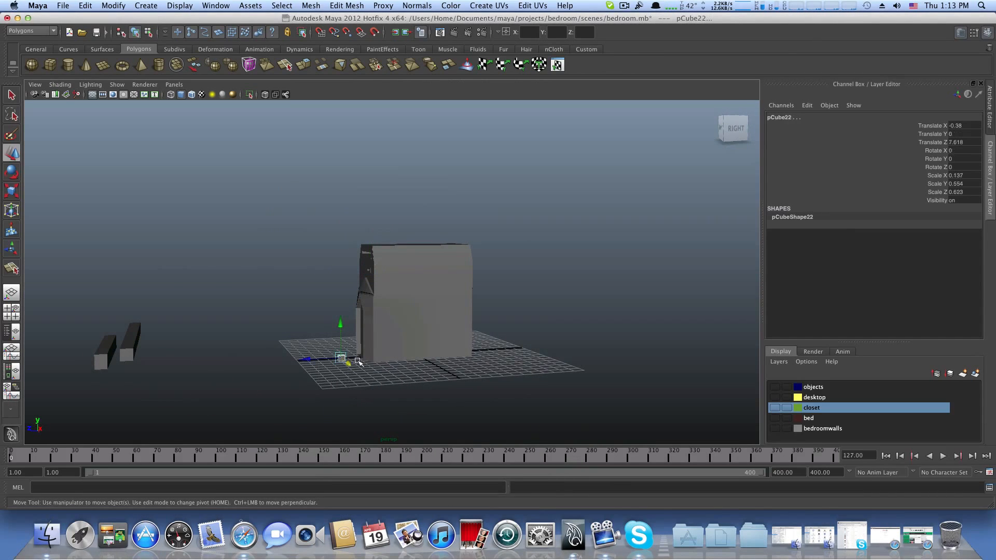
pyautogui.moveTo(342, 321); pyautogui.dragTo(342, 224)
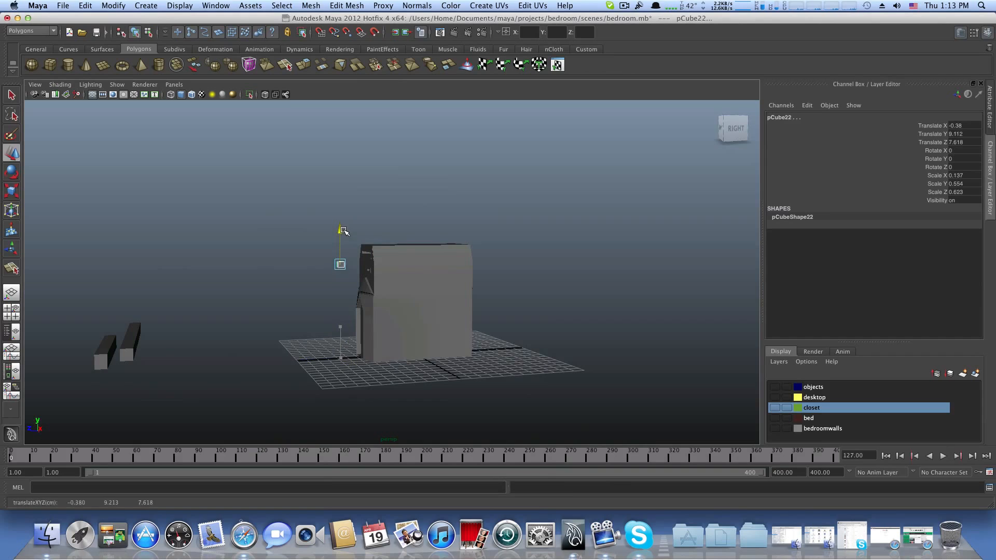
# Step: Push the two blocks back into the tower's front panel at about Z 4.902 and lower them to about Y 8.653
pyautogui.keyDown('alt'); pyautogui.moveTo(341, 266); pyautogui.dragTo(515, 307, button='right'); pyautogui.keyUp('alt')
pyautogui.scroll(6, 514, 307)
pyautogui.keyDown('alt'); pyautogui.moveTo(340, 301); pyautogui.dragTo(388, 300); pyautogui.keyUp('alt')
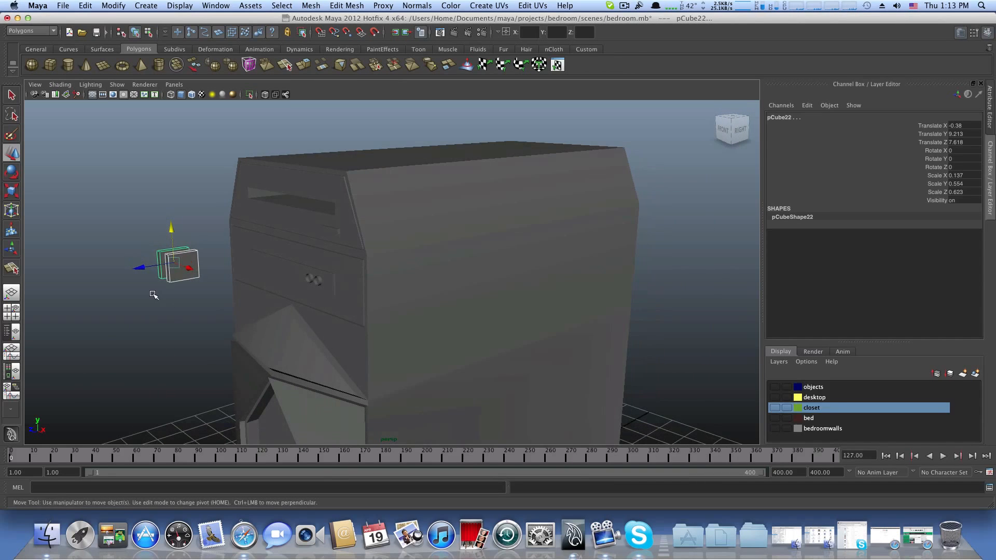
pyautogui.moveTo(138, 268); pyautogui.dragTo(262, 268)
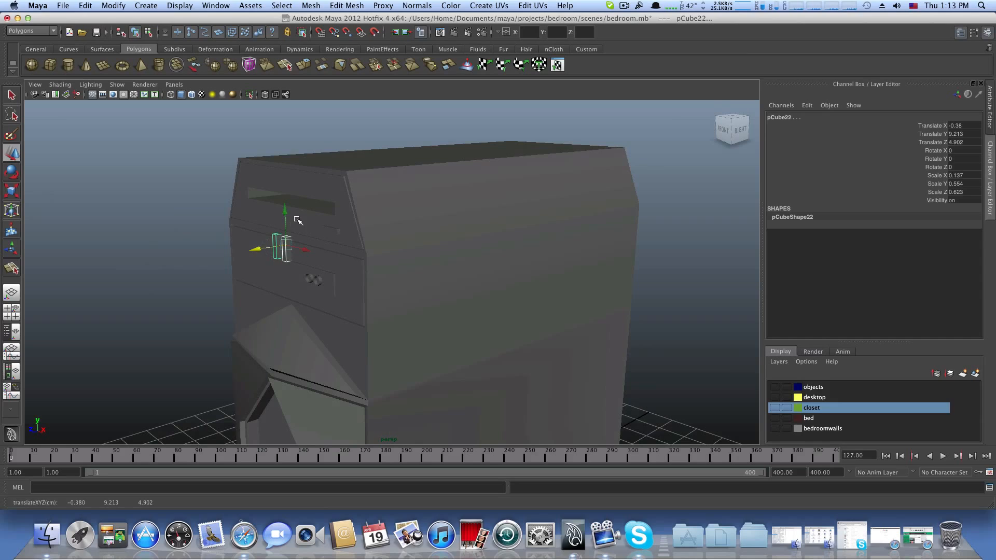
pyautogui.moveTo(283, 208); pyautogui.dragTo(285, 231)
# Step: Shift the pair of blocks along X to about 0.08 and shrink them to about 0.1 in X and 0.433 in Y
pyautogui.keyDown('alt'); pyautogui.moveTo(265, 283); pyautogui.dragTo(319, 299); pyautogui.keyUp('alt')
pyautogui.scroll(3, 363, 306)
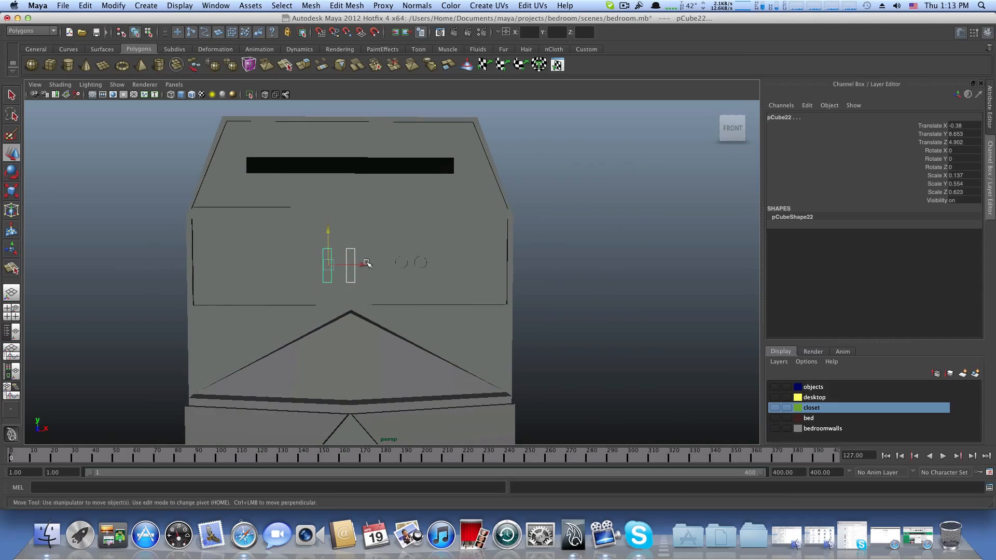
pyautogui.moveTo(366, 265); pyautogui.dragTo(393, 266)
pyautogui.press('r')
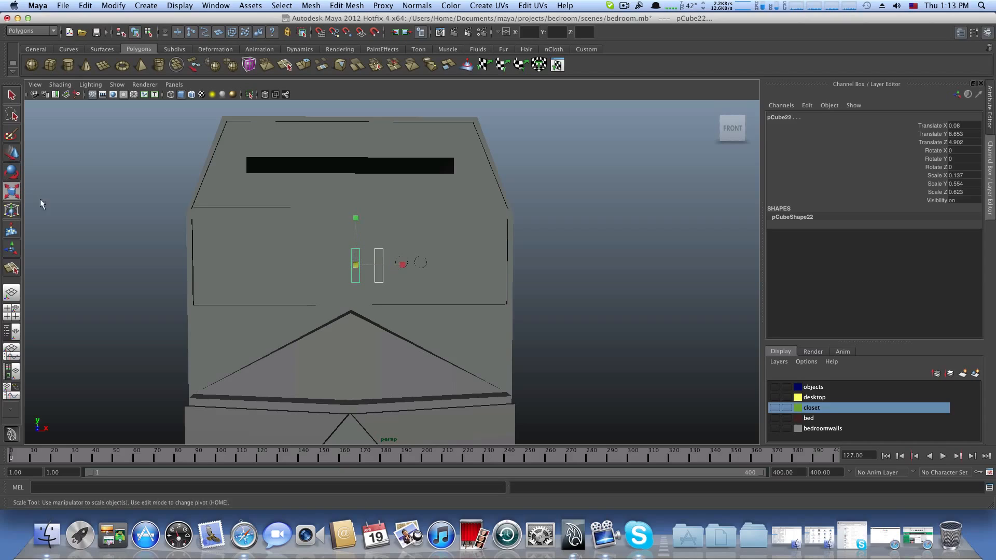
pyautogui.moveTo(354, 222); pyautogui.dragTo(354, 226)
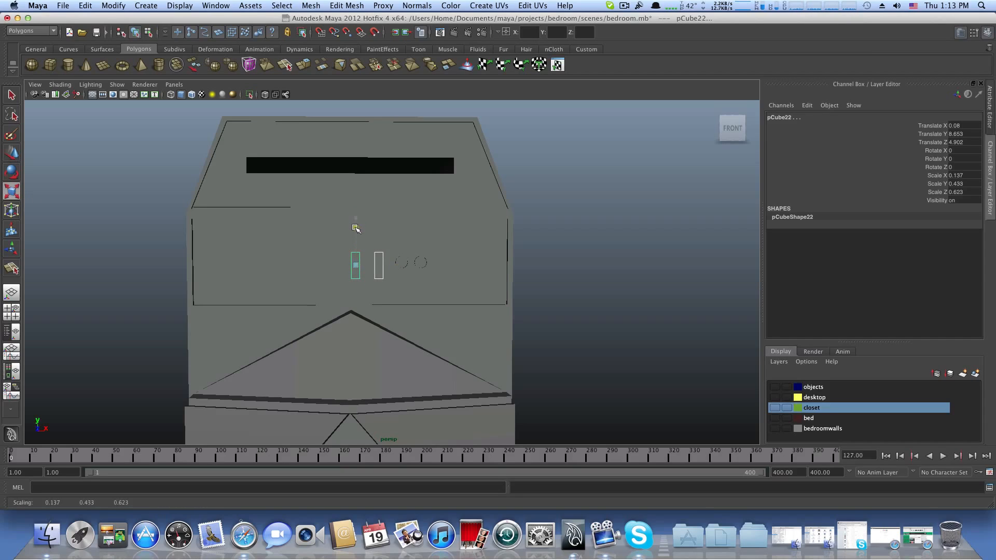
pyautogui.moveTo(402, 264); pyautogui.dragTo(381, 270)
# Step: Place the two blocks close together beside the left ring, at about X 0.32 and X 0.46
pyautogui.press('w')
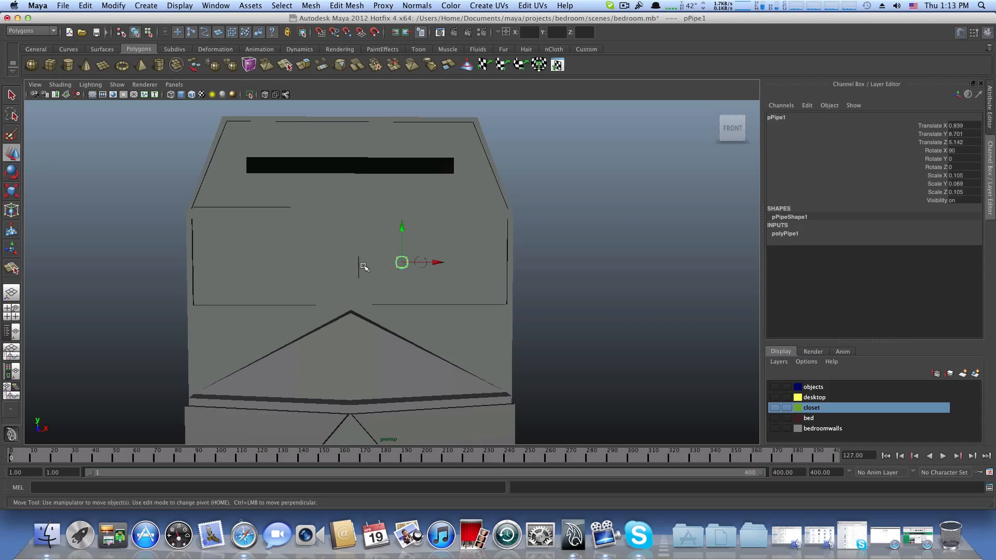
pyautogui.moveTo(392, 266); pyautogui.dragTo(327, 281)
pyautogui.keyDown('alt'); pyautogui.moveTo(229, 288); pyautogui.dragTo(319, 311, button='right'); pyautogui.keyUp('alt')
pyautogui.keyDown('alt'); pyautogui.moveTo(311, 314); pyautogui.dragTo(362, 305); pyautogui.keyUp('alt')
pyautogui.click(362, 275)
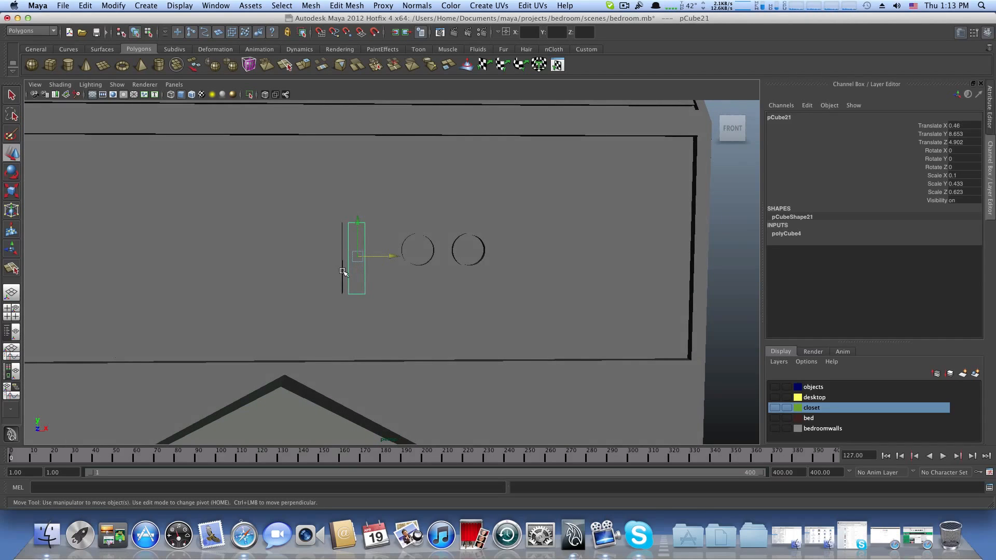
# Step: Select both blocks without the tower body, raise them to about Y 8.69 and scale their height to about 0.354
pyautogui.keyDown('shift'); pyautogui.click(338, 273); pyautogui.keyUp('shift')
pyautogui.click(451, 179)
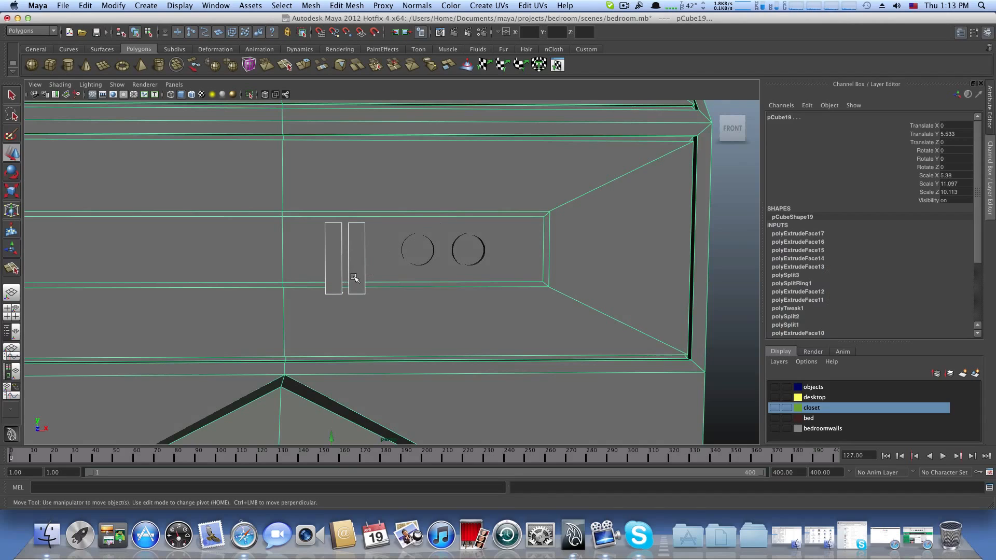
pyautogui.keyDown('alt'); pyautogui.moveTo(359, 278); pyautogui.dragTo(360, 272); pyautogui.keyUp('alt')
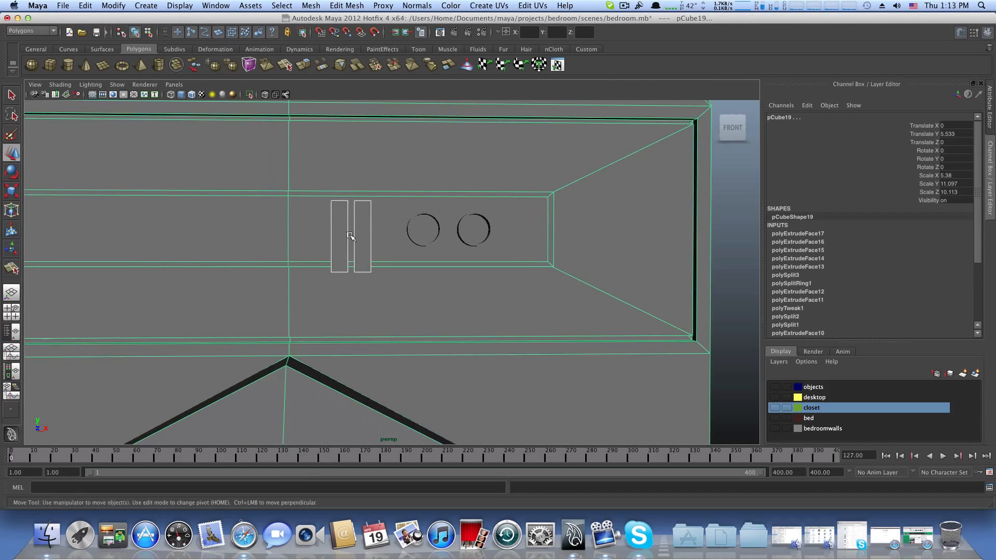
pyautogui.click(361, 242)
pyautogui.click(342, 215)
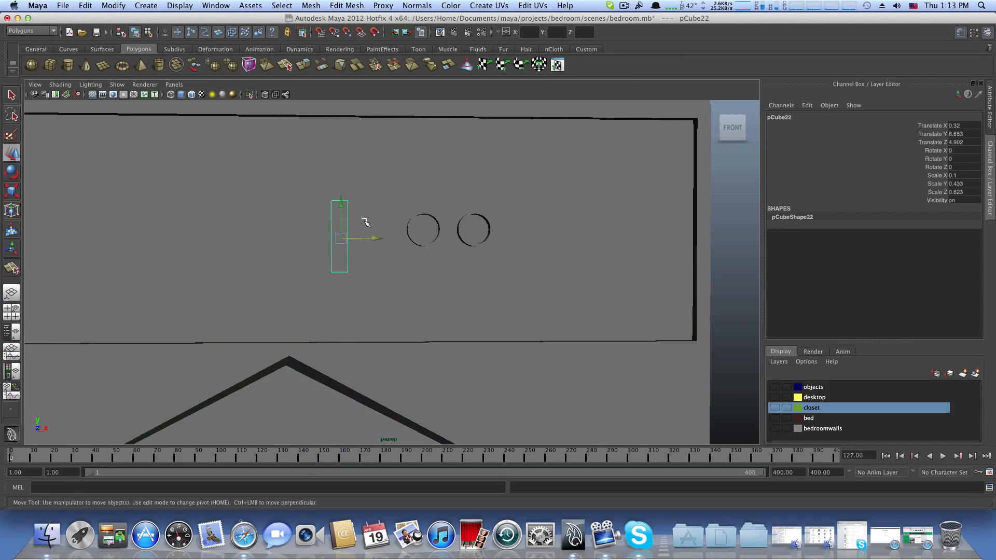
pyautogui.keyDown('shift'); pyautogui.click(364, 222); pyautogui.keyUp('shift')
pyautogui.moveTo(363, 207); pyautogui.dragTo(342, 226)
pyautogui.click(12, 192)
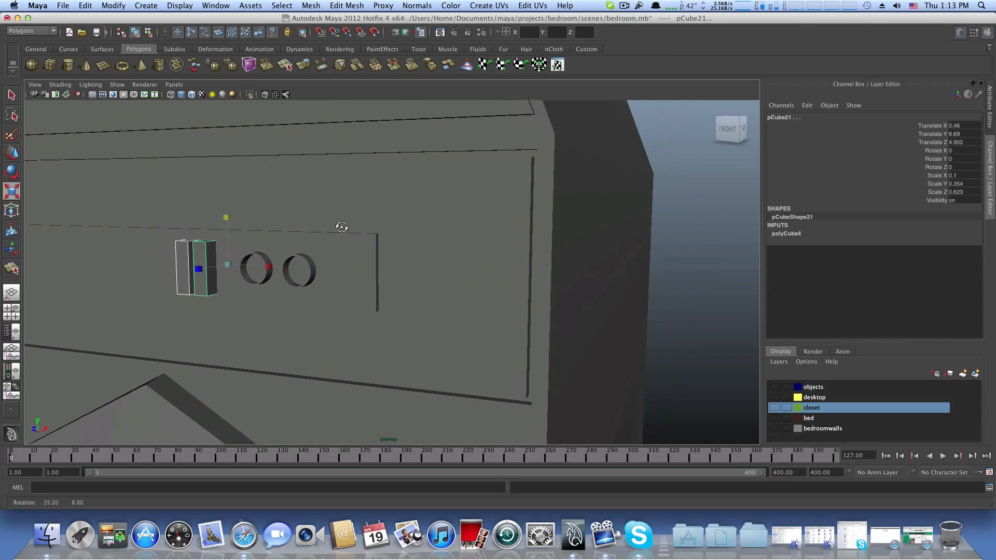
# Step: Line up both blocks with the rings at about Y 8.704 and sink them into the panel to about Z 4.836
pyautogui.press('w')
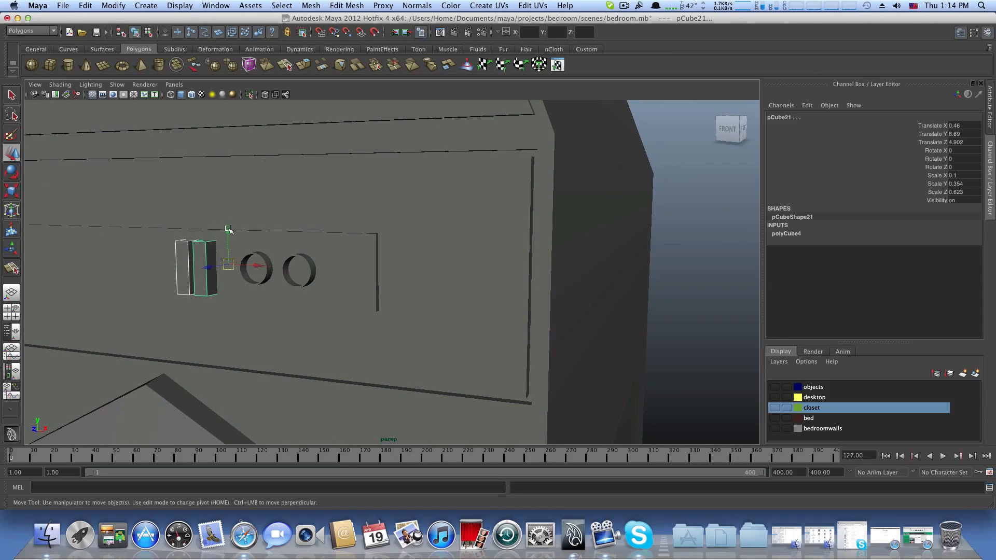
pyautogui.moveTo(228, 228); pyautogui.dragTo(235, 268)
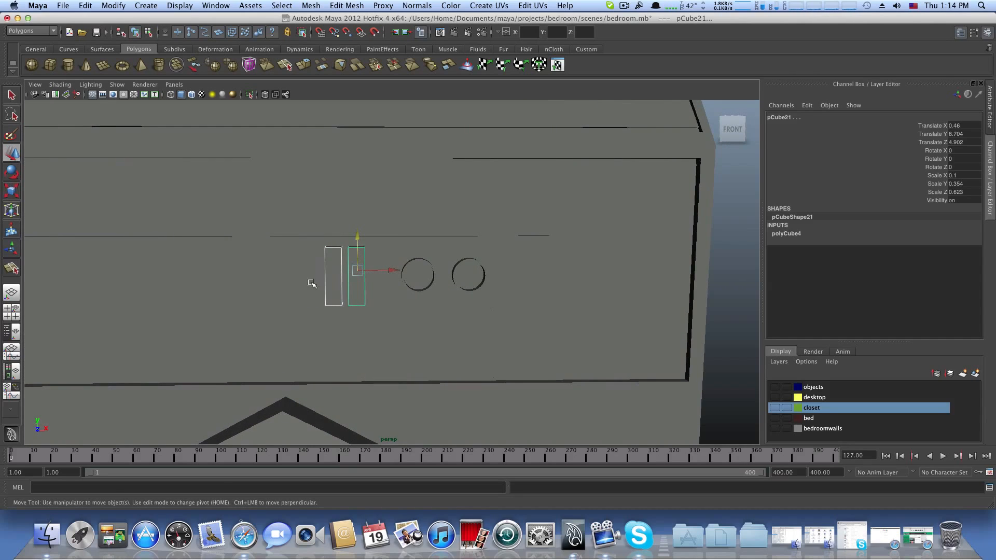
pyautogui.keyDown('alt'); pyautogui.moveTo(311, 283); pyautogui.dragTo(256, 282); pyautogui.keyUp('alt')
pyautogui.moveTo(138, 259); pyautogui.dragTo(238, 273)
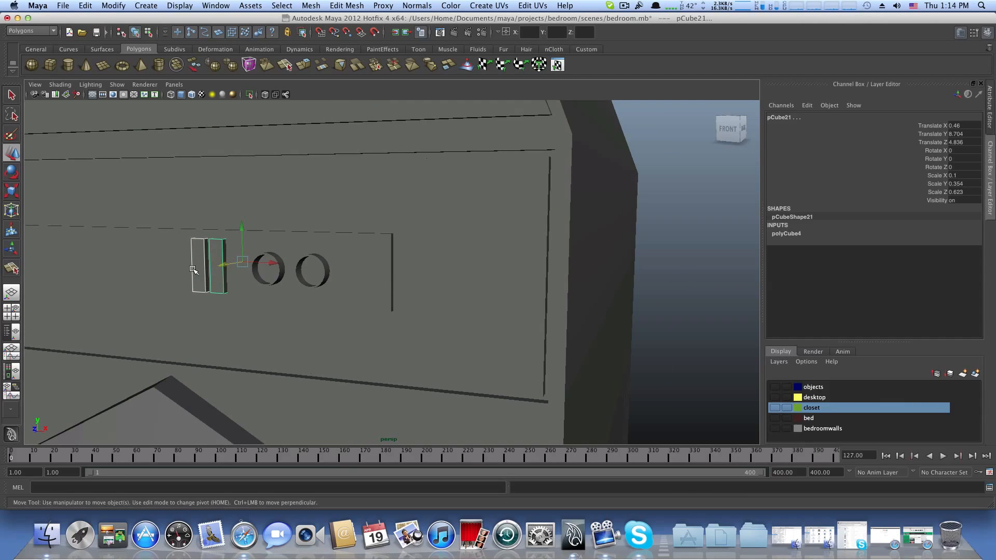
# Step: Subdivide the right block into 10 width, 10 height and about 11 depth divisions through its polyCube attributes
pyautogui.click(192, 270)
pyautogui.keyDown('alt'); pyautogui.moveTo(225, 263); pyautogui.dragTo(247, 265); pyautogui.keyUp('alt')
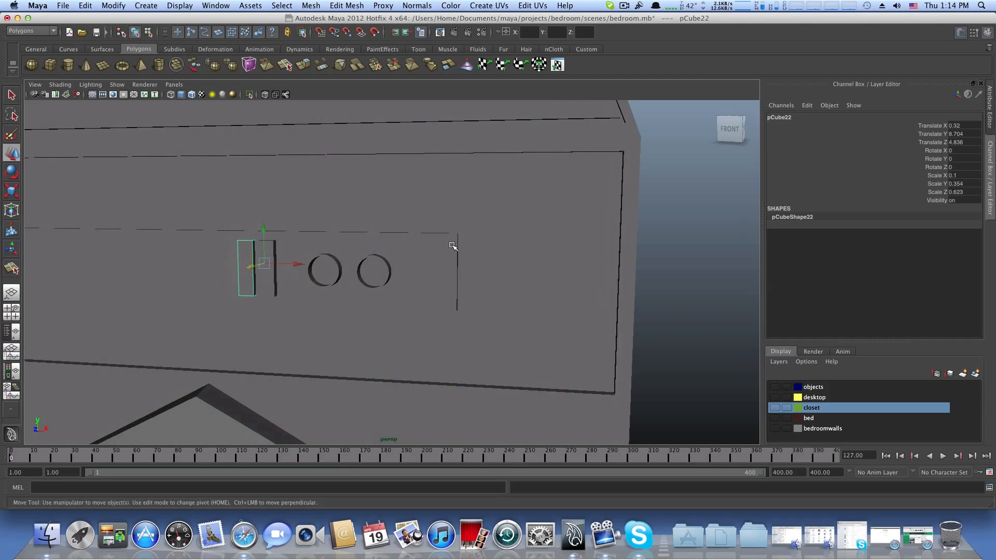
pyautogui.click(963, 34)
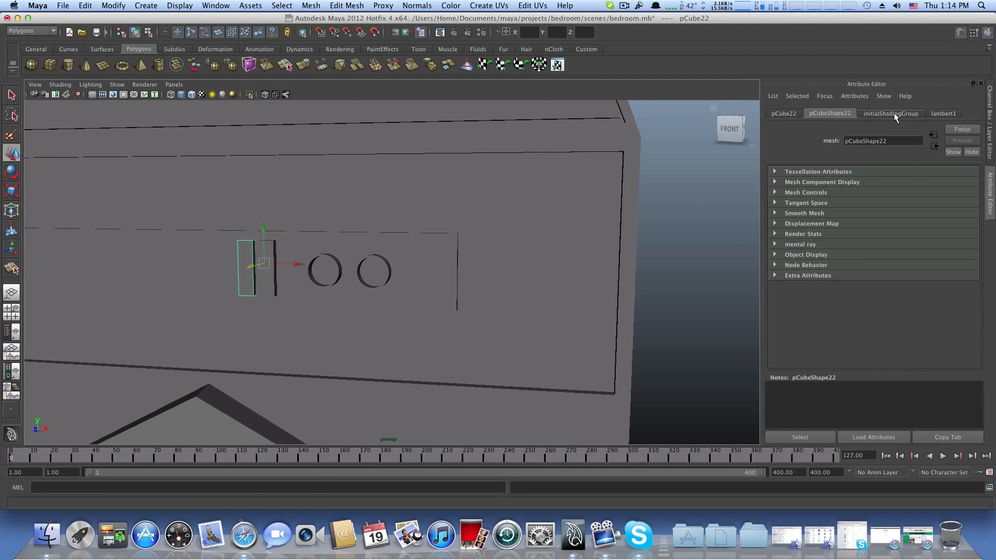
pyautogui.click(784, 113)
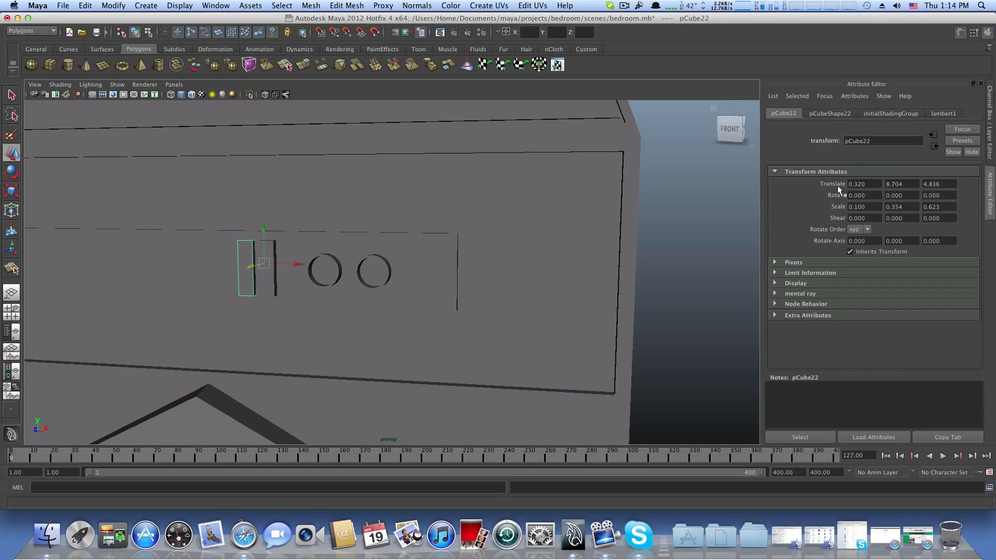
pyautogui.click(793, 262)
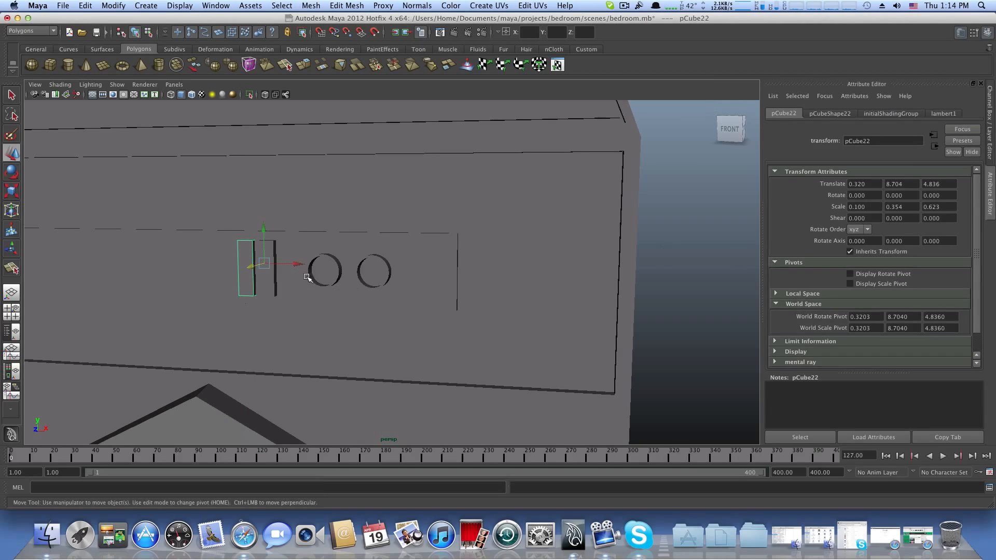
pyautogui.click(269, 285)
pyautogui.click(887, 114)
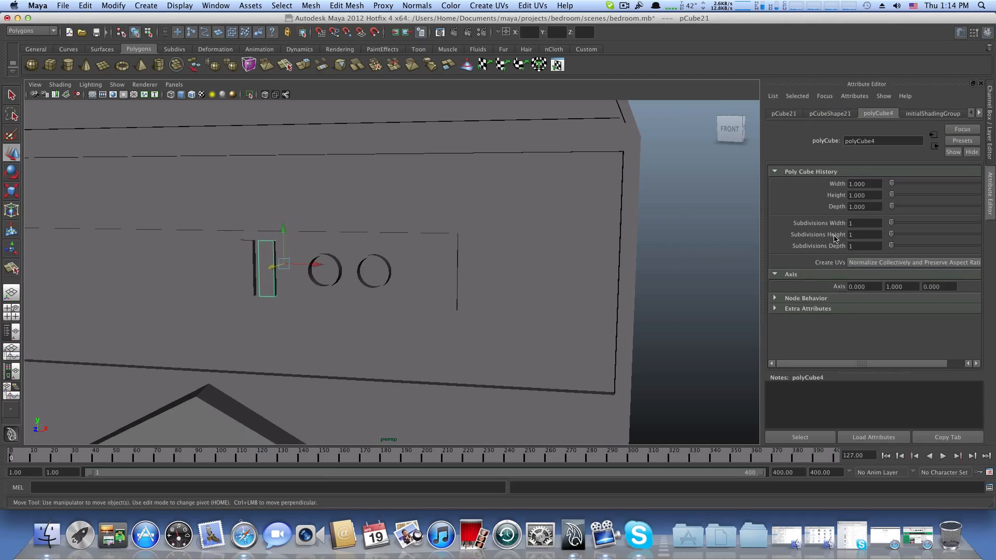
pyautogui.moveTo(892, 225); pyautogui.dragTo(911, 240)
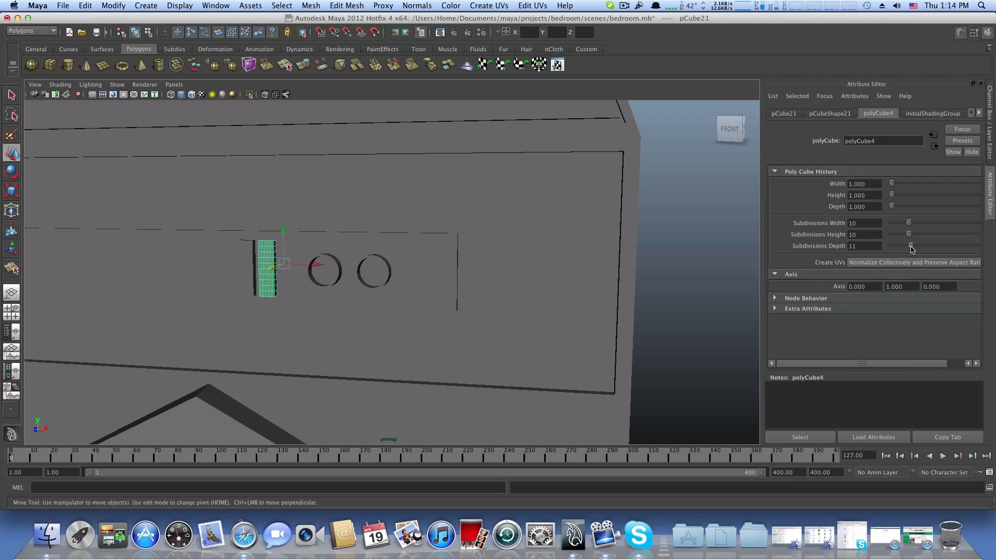
# Step: Delete the plain left block and duplicate the subdivided one, moving the copy toward the rings at about X 0.593
pyautogui.click(251, 280)
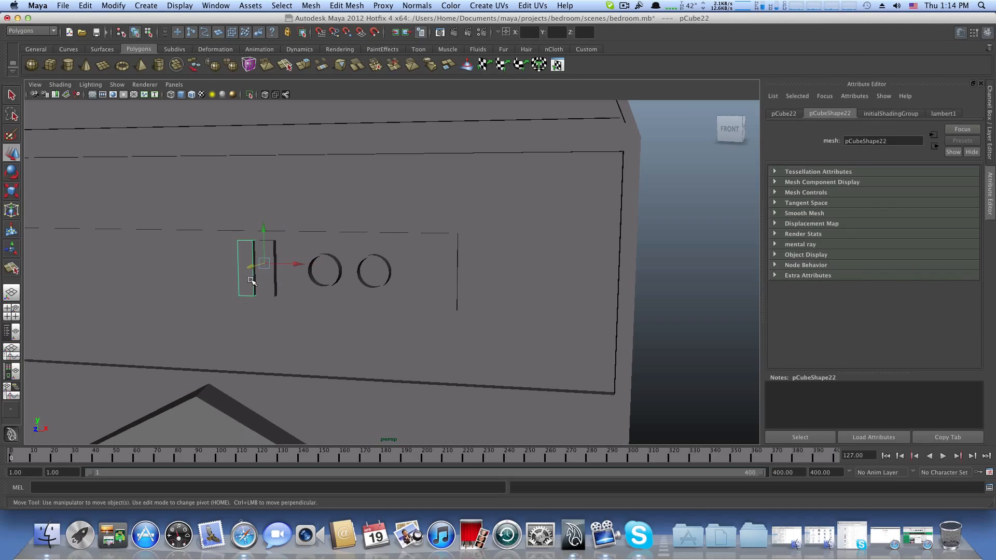
pyautogui.press('Delete')
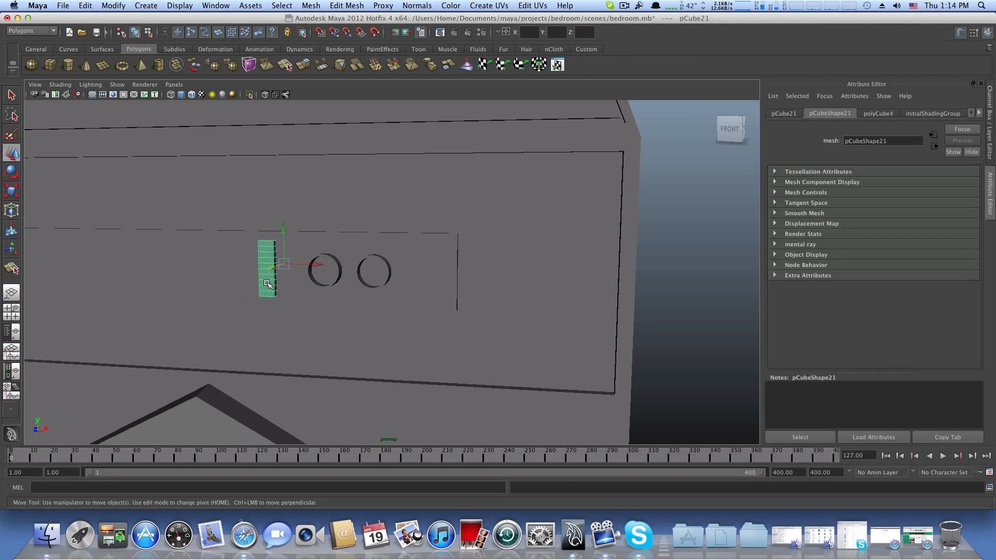
pyautogui.moveTo(313, 265); pyautogui.dragTo(332, 265)
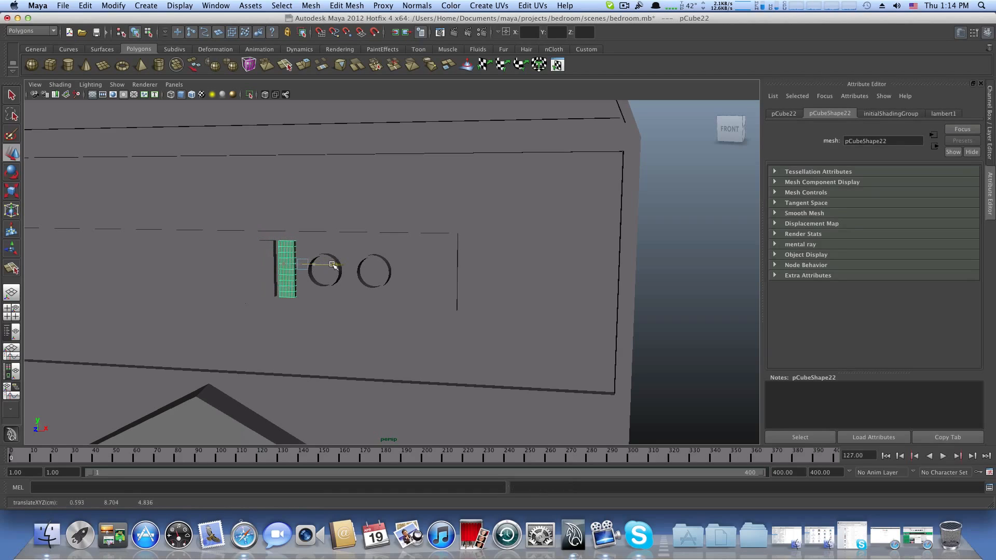
# Step: Select both subdivided blocks without the tower body and turn on X-Ray shading
pyautogui.keyDown('shift'); pyautogui.click(269, 264); pyautogui.keyUp('shift')
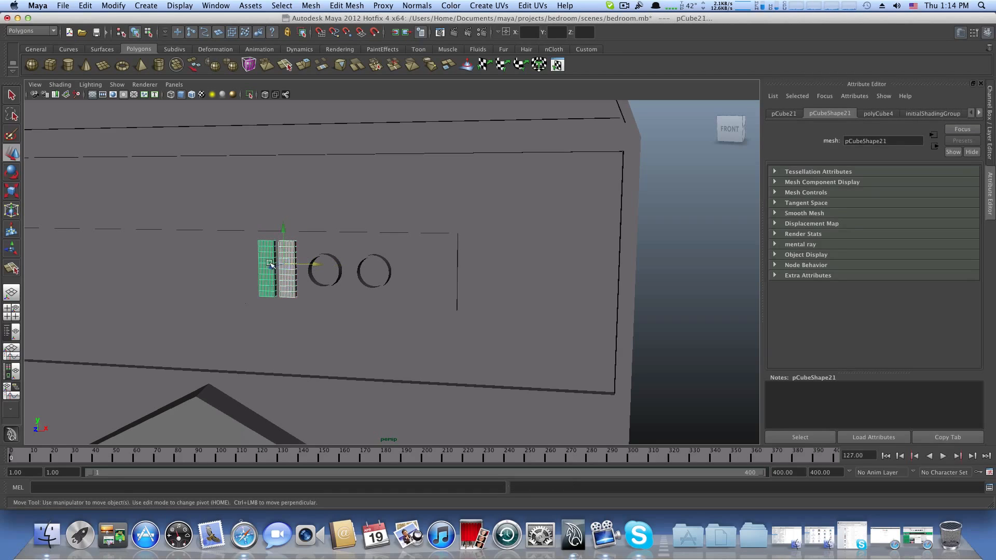
pyautogui.keyDown('shift'); pyautogui.click(326, 276); pyautogui.keyUp('shift')
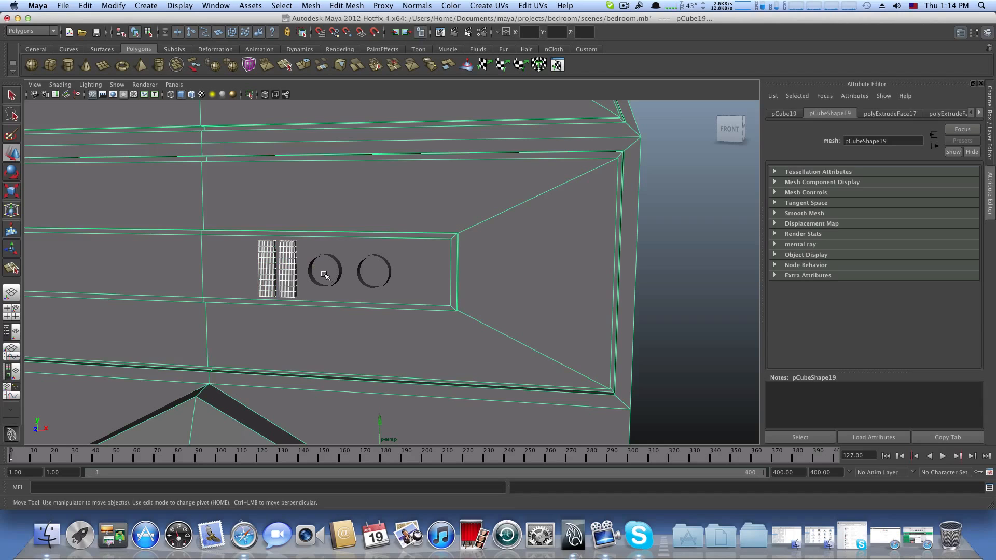
pyautogui.keyDown('shift'); pyautogui.click(325, 274); pyautogui.keyUp('shift')
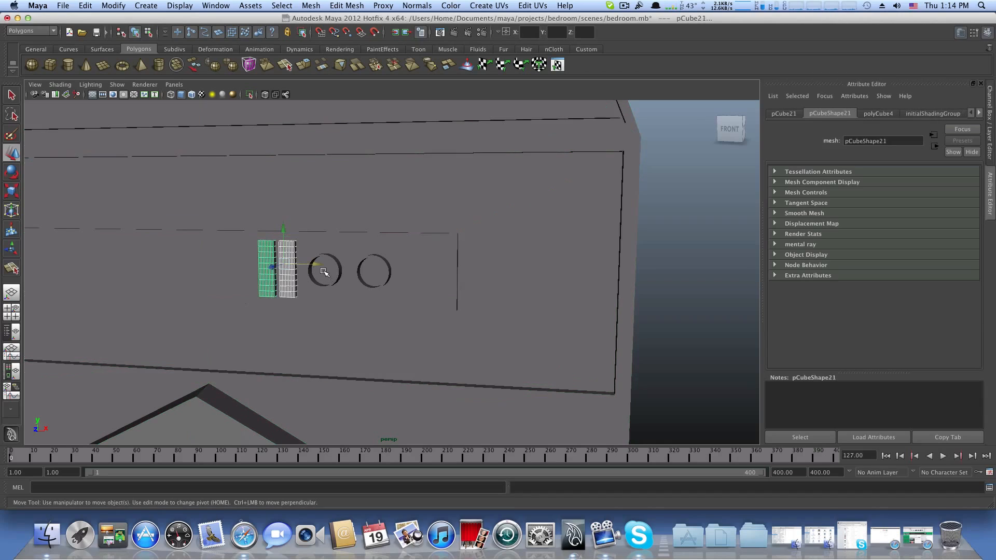
pyautogui.click(59, 86)
pyautogui.click(73, 196)
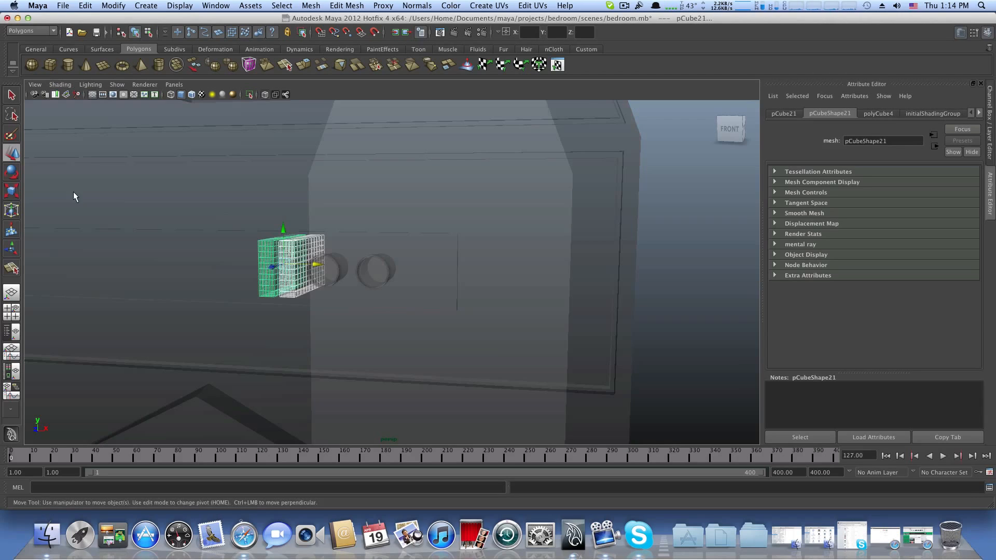
# Step: Select the two cylinders inside the rings together with both subdivided blocks, leaving the tower body unselected
pyautogui.keyDown('alt'); pyautogui.moveTo(338, 291); pyautogui.dragTo(300, 292); pyautogui.keyUp('alt')
pyautogui.keyDown('alt'); pyautogui.moveTo(109, 262); pyautogui.dragTo(236, 269, button='right'); pyautogui.keyUp('alt')
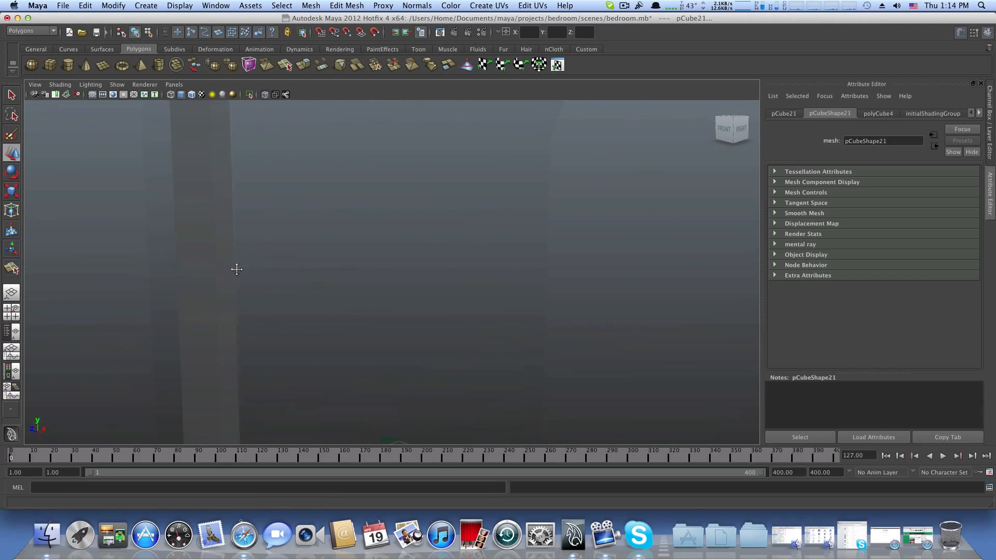
pyautogui.keyDown('alt'); pyautogui.moveTo(236, 269); pyautogui.dragTo(433, 285, button='middle'); pyautogui.keyUp('alt')
pyautogui.click(325, 299)
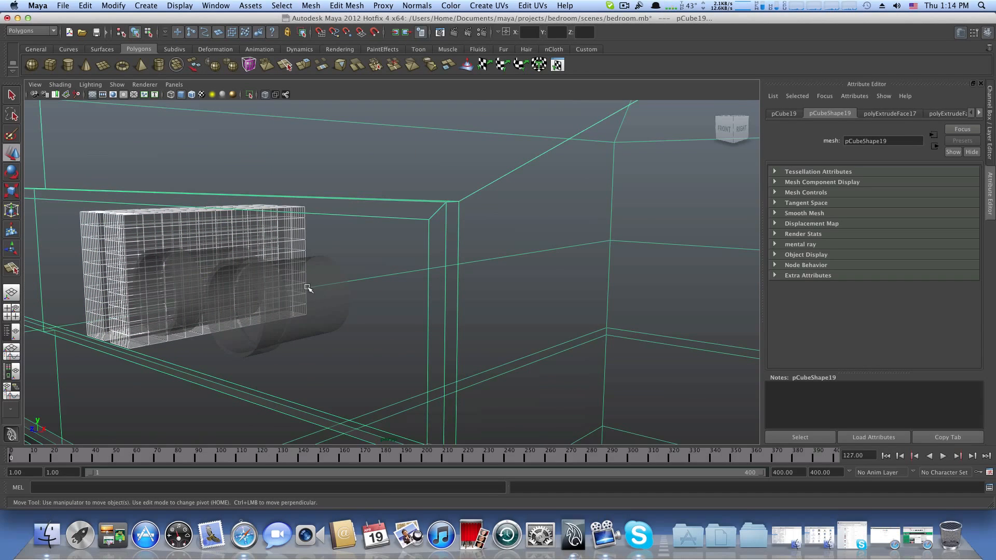
pyautogui.click(310, 295)
pyautogui.keyDown('alt'); pyautogui.moveTo(293, 279); pyautogui.dragTo(198, 321); pyautogui.keyUp('alt')
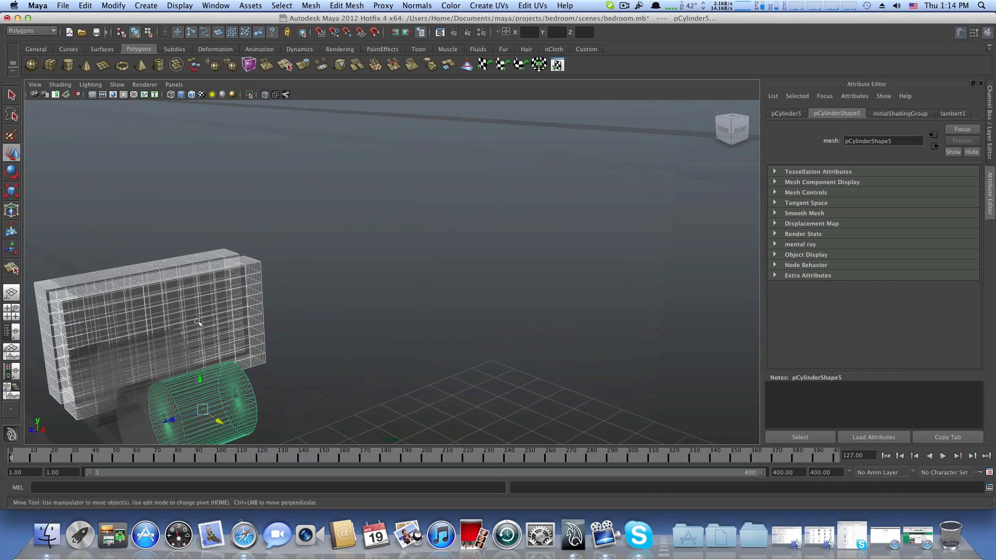
pyautogui.click(174, 352)
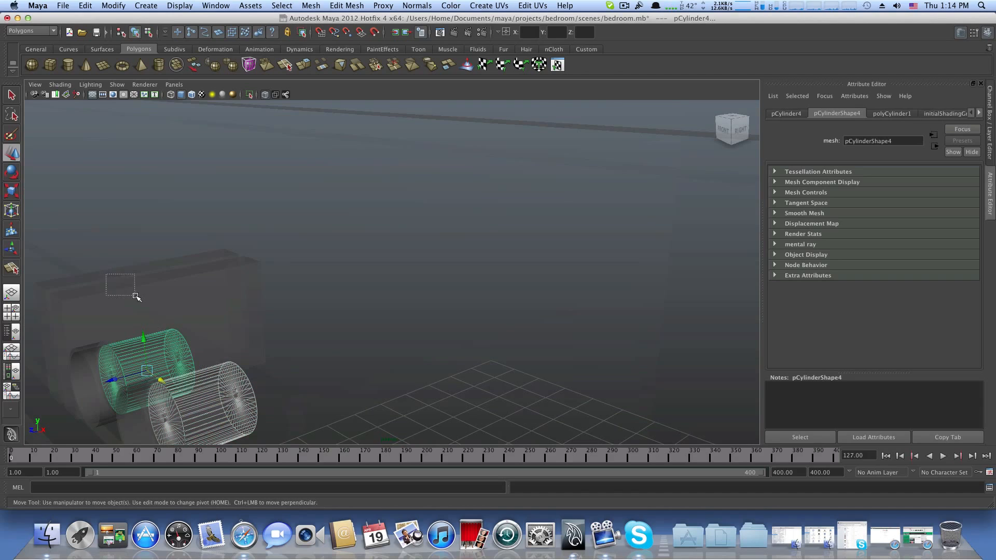
pyautogui.moveTo(135, 296); pyautogui.dragTo(136, 297)
pyautogui.keyDown('alt'); pyautogui.moveTo(395, 261); pyautogui.dragTo(246, 248, button='right'); pyautogui.keyUp('alt')
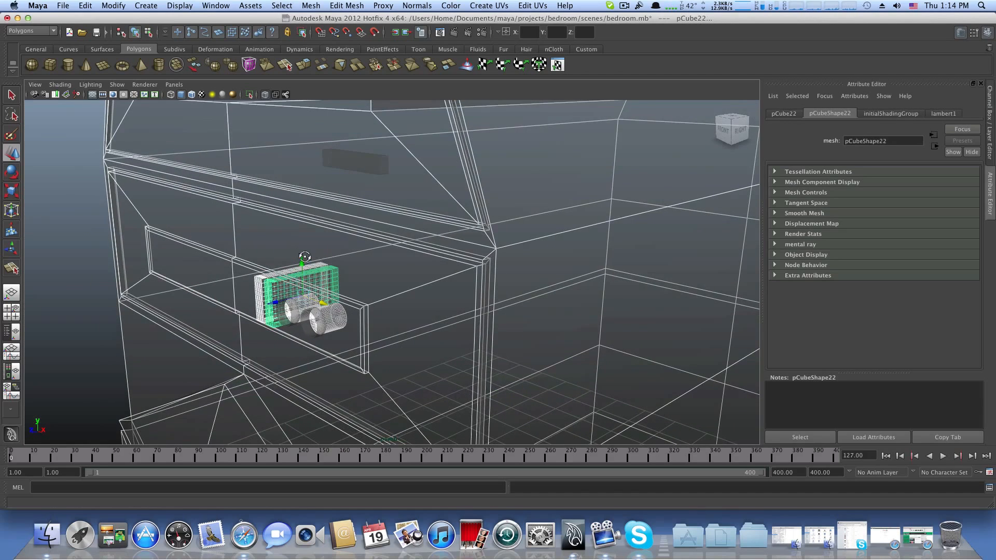
pyautogui.keyDown('alt'); pyautogui.moveTo(301, 260); pyautogui.dragTo(337, 251); pyautogui.keyUp('alt')
pyautogui.keyDown('alt'); pyautogui.moveTo(426, 255); pyautogui.dragTo(188, 267, button='middle'); pyautogui.keyUp('alt')
pyautogui.keyDown('shift'); pyautogui.click(368, 273); pyautogui.keyUp('shift')
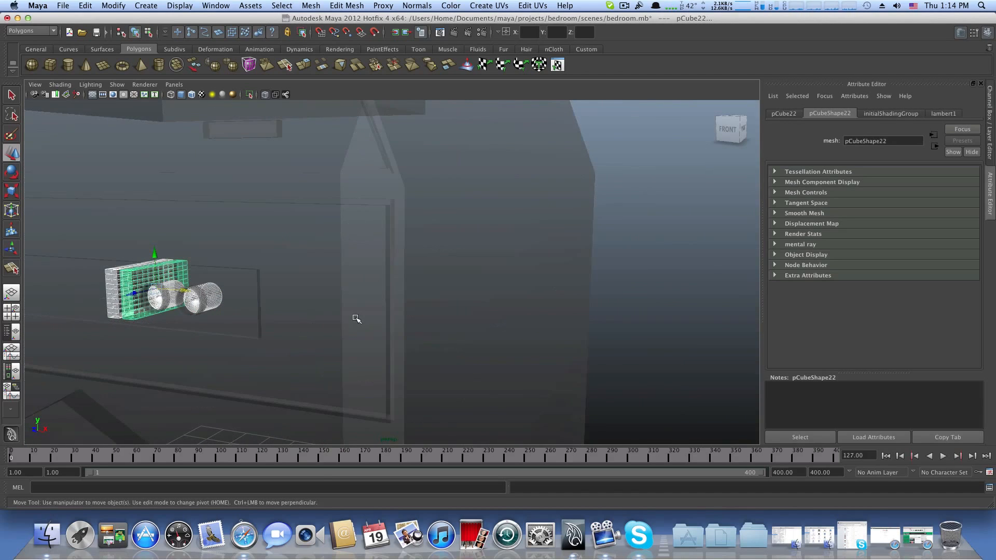
# Step: Check the depth of the selected blocks and cylinders inside the tower and turn off X-Ray shading
pyautogui.keyDown('alt'); pyautogui.moveTo(356, 318); pyautogui.dragTo(238, 307, button='right'); pyautogui.keyUp('alt')
pyautogui.keyDown('alt'); pyautogui.moveTo(238, 307); pyautogui.dragTo(271, 308); pyautogui.keyUp('alt')
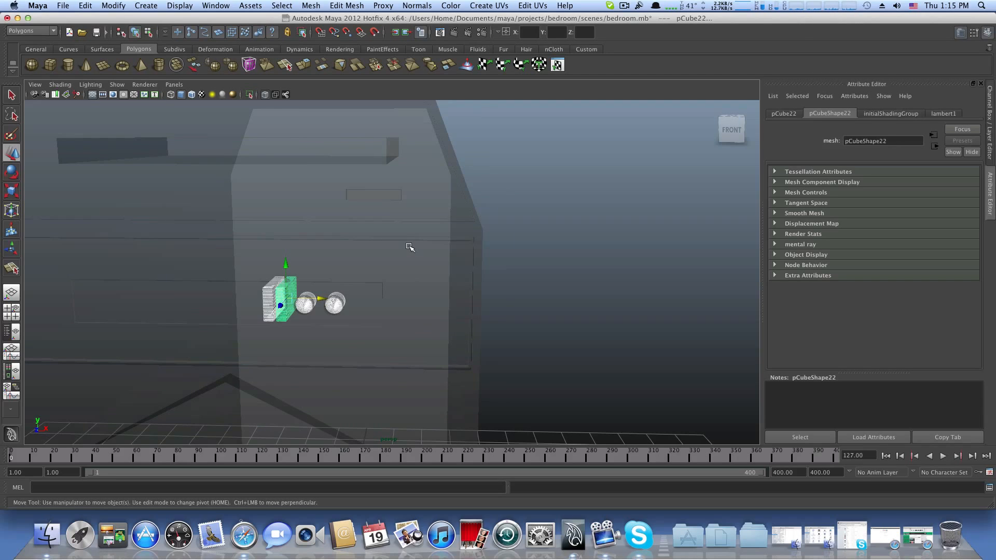
pyautogui.keyDown('alt'); pyautogui.moveTo(405, 255); pyautogui.dragTo(181, 265); pyautogui.keyUp('alt')
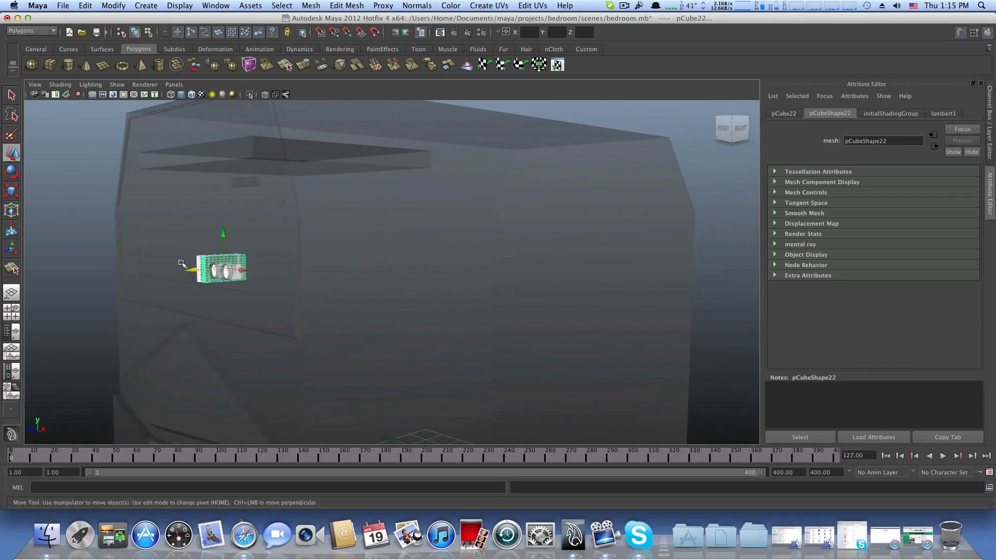
pyautogui.scroll(5, 181, 264)
pyautogui.keyDown('alt'); pyautogui.moveTo(180, 264); pyautogui.dragTo(306, 268, button='middle'); pyautogui.keyUp('alt')
pyautogui.keyDown('alt'); pyautogui.moveTo(235, 275); pyautogui.dragTo(293, 275, button='middle'); pyautogui.keyUp('alt')
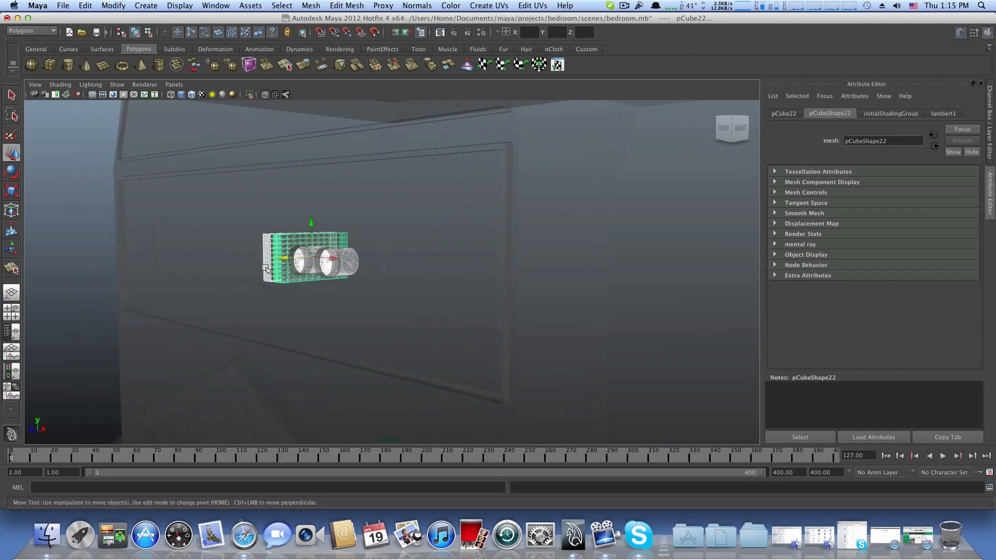
pyautogui.scroll(3, 281, 274)
pyautogui.click(60, 84)
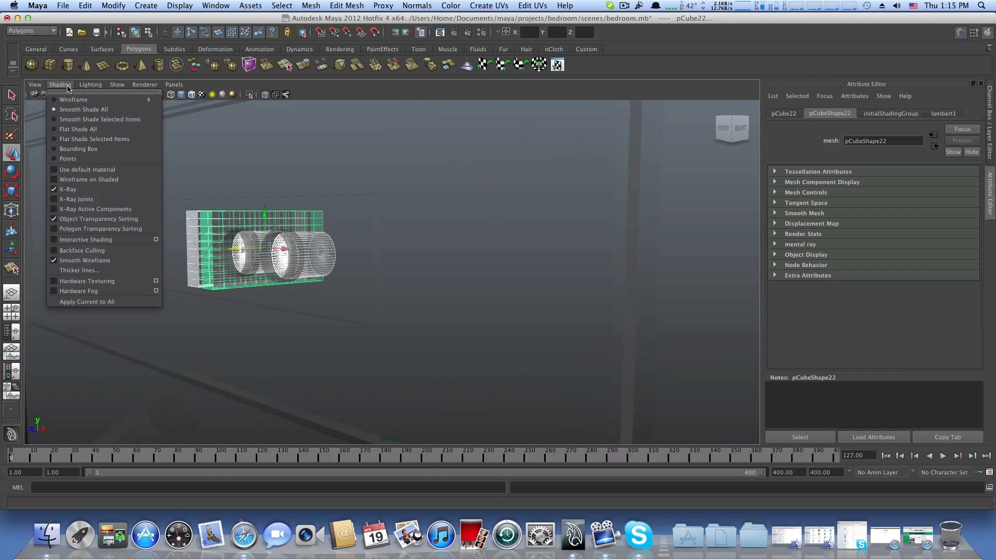
pyautogui.click(83, 179)
# Step: Combine the two subdivided blocks and the two cylinders into a single mesh
pyautogui.scroll(5, 251, 248)
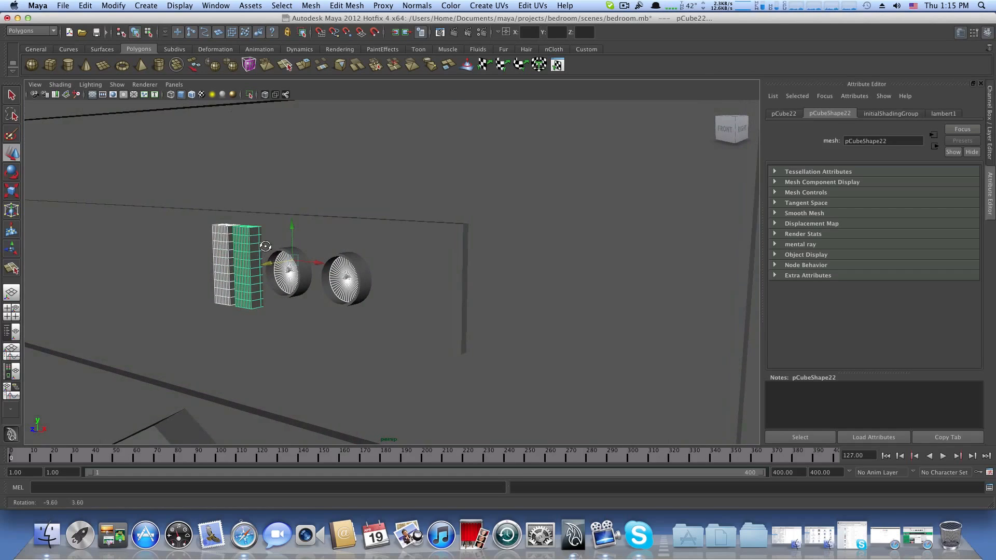
pyautogui.moveTo(224, 258); pyautogui.dragTo(274, 275)
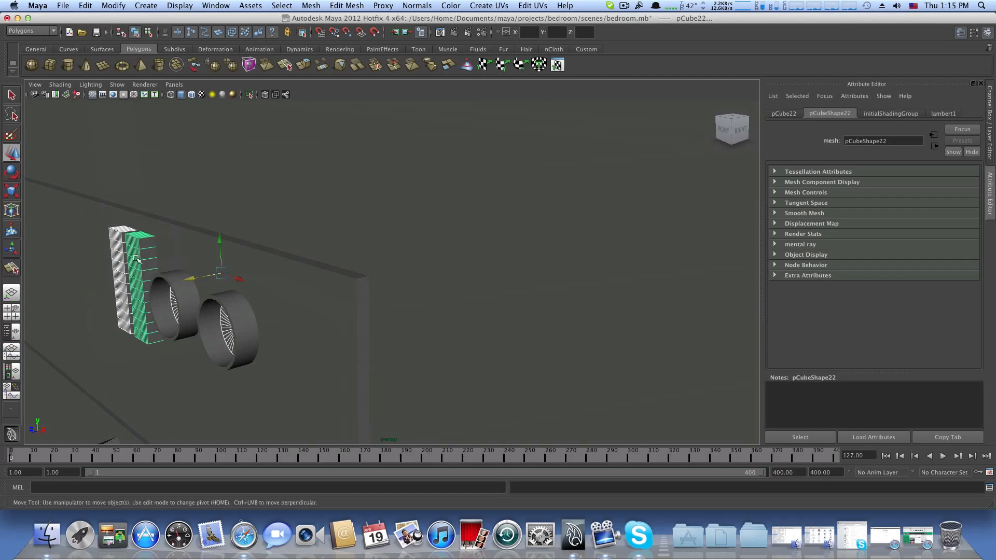
pyautogui.keyDown('alt'); pyautogui.moveTo(137, 259); pyautogui.dragTo(156, 256); pyautogui.keyUp('alt')
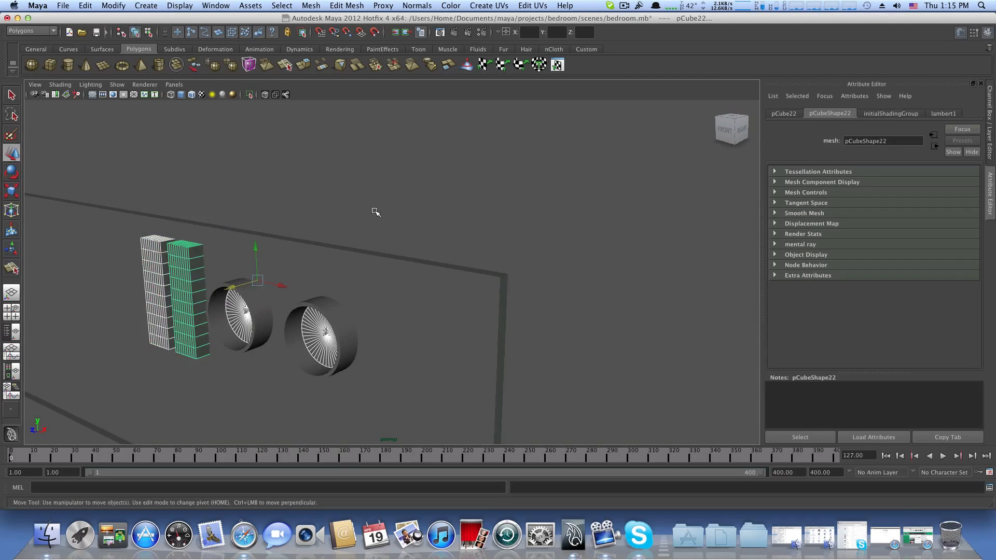
pyautogui.keyDown('alt'); pyautogui.moveTo(344, 229); pyautogui.dragTo(338, 229); pyautogui.keyUp('alt')
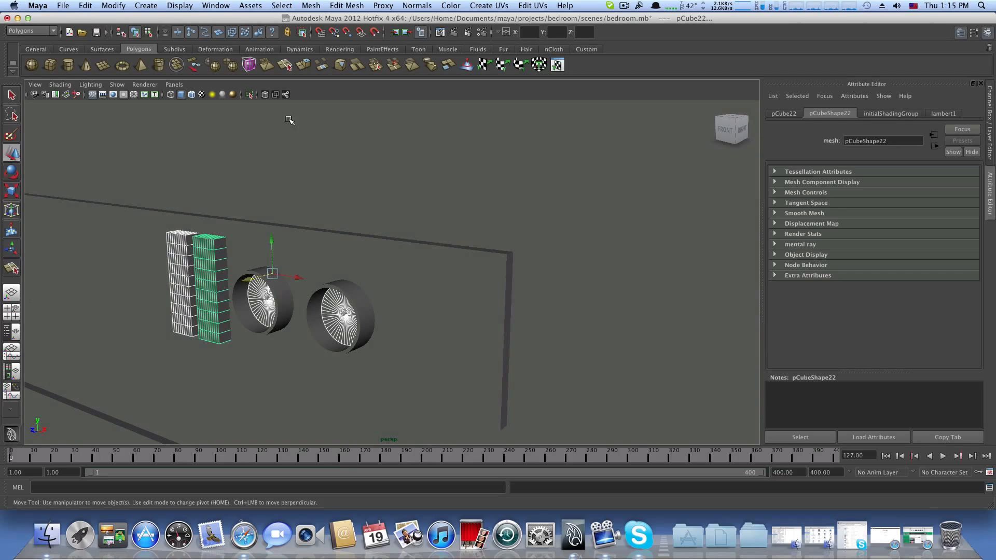
pyautogui.click(310, 5)
pyautogui.click(321, 25)
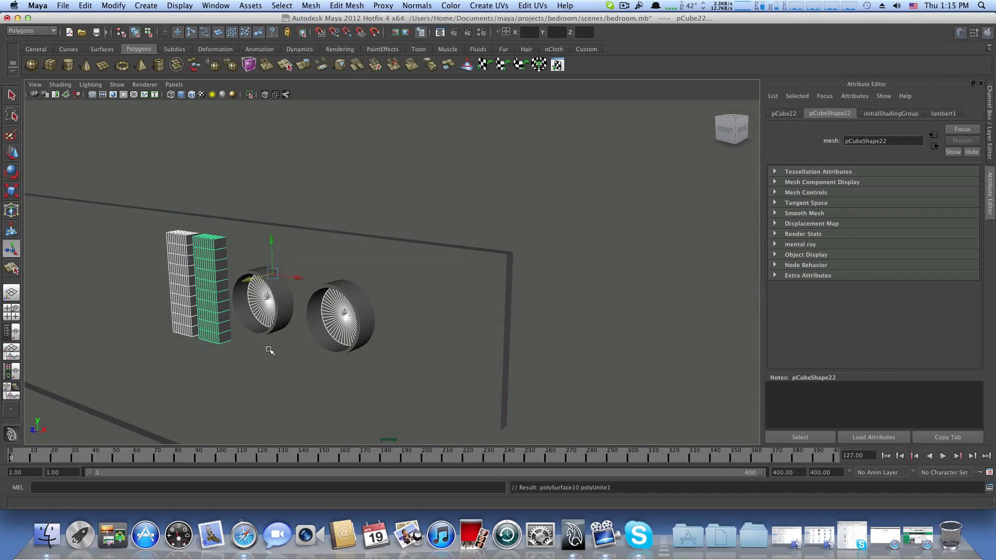
# Step: Cut the combined blocks and cylinders out of the tower body with a Boolean Difference
pyautogui.click(292, 227)
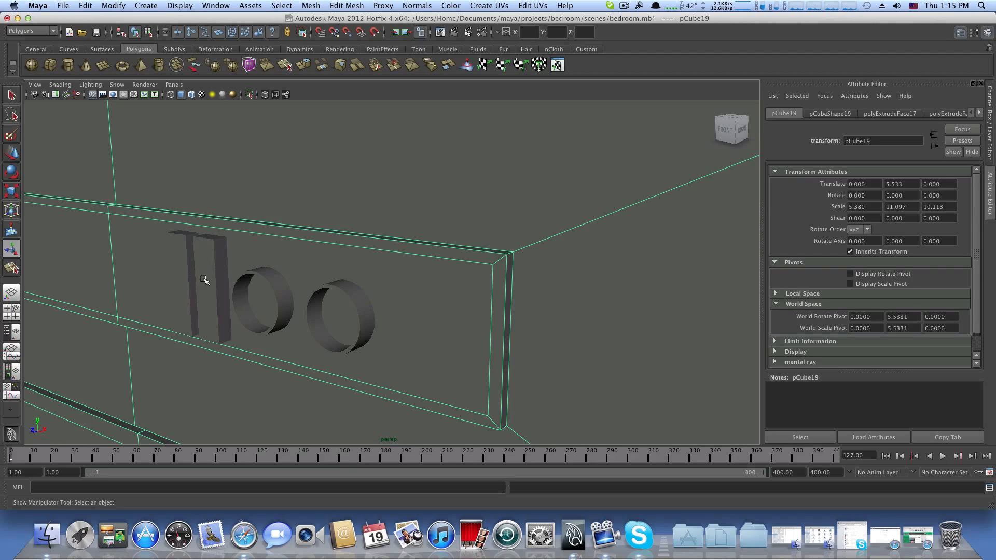
pyautogui.click(227, 286)
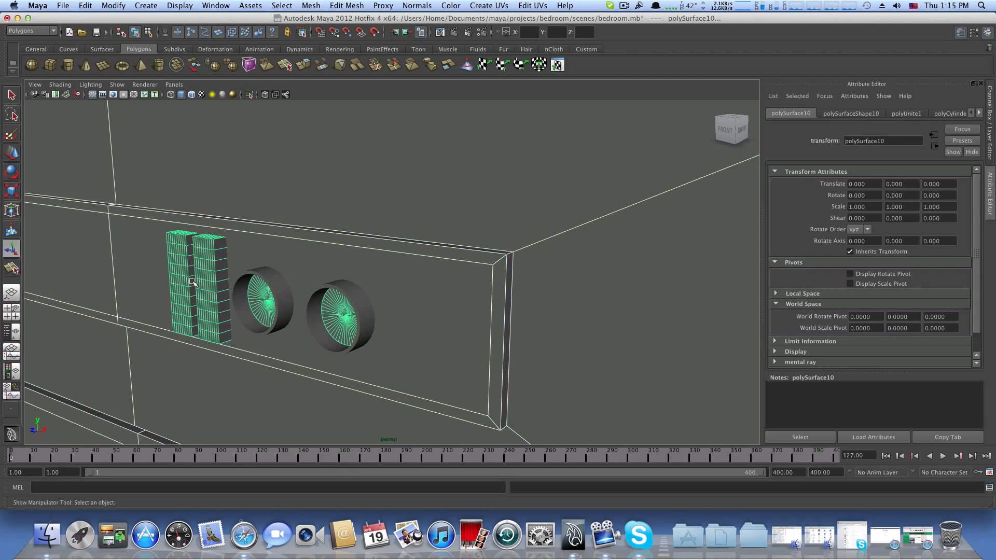
pyautogui.click(311, 6)
pyautogui.moveTo(349, 52)
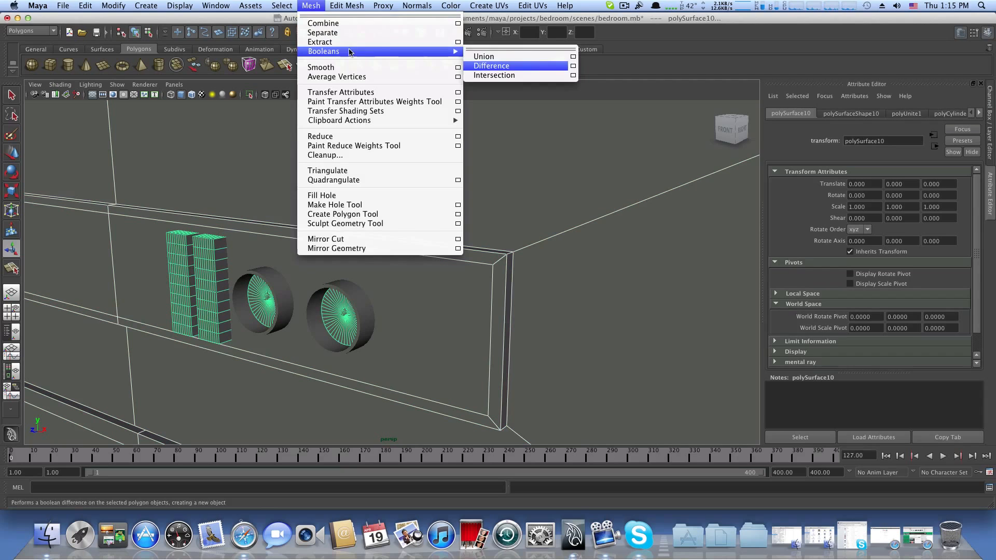
pyautogui.click(503, 67)
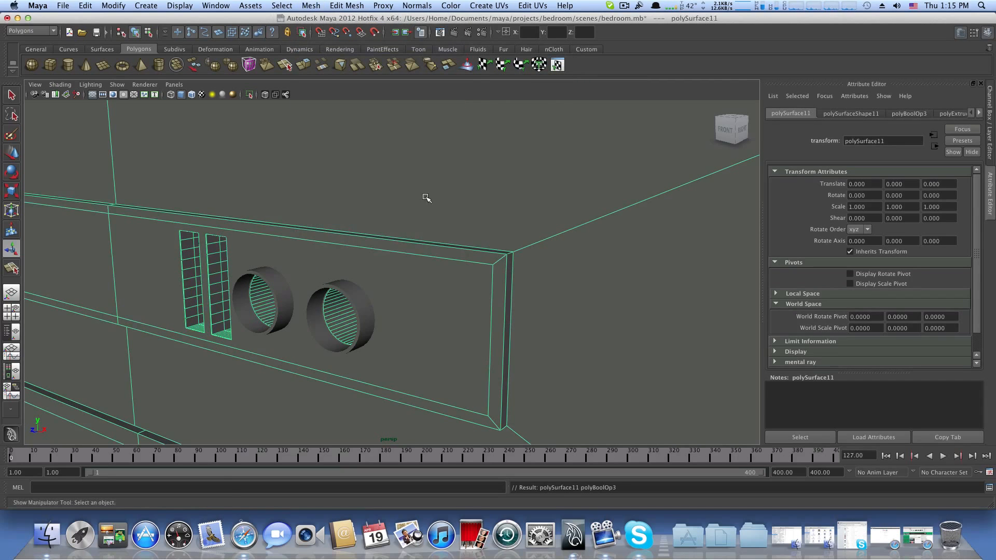
# Step: Select both pipe rings, flatten their Y scale to about 0.024 and push them back to about Z 5.115
pyautogui.moveTo(425, 193)
pyautogui.keyDown('alt'); pyautogui.mouseDown()
pyautogui.moveTo(418, 188)
pyautogui.moveTo(469, 191)
pyautogui.moveTo(411, 188)
pyautogui.moveTo(440, 193)
pyautogui.mouseUp(); pyautogui.keyUp('alt')
pyautogui.keyDown('alt'); pyautogui.moveTo(452, 240); pyautogui.dragTo(262, 215); pyautogui.keyUp('alt')
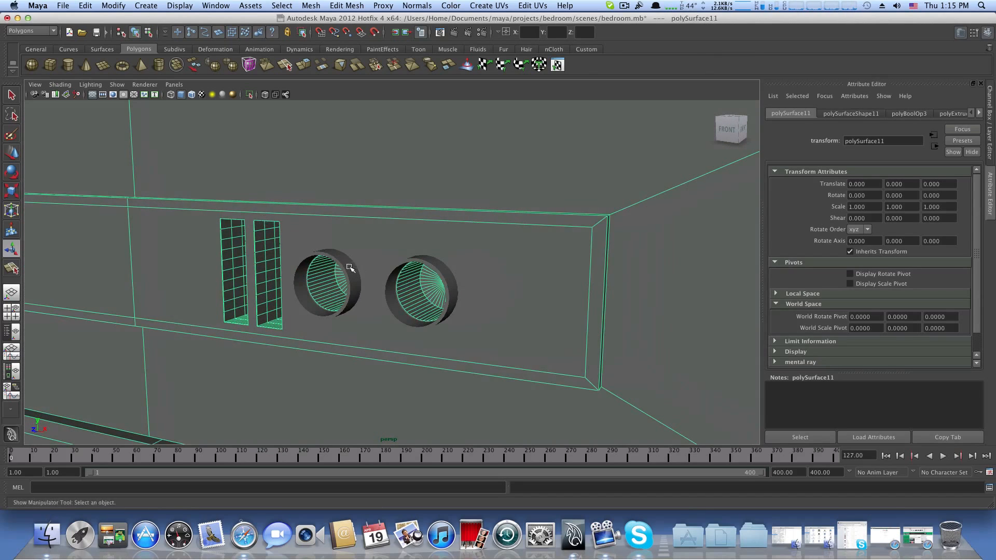
pyautogui.keyDown('alt'); pyautogui.moveTo(374, 290); pyautogui.dragTo(280, 282); pyautogui.keyUp('alt')
pyautogui.click(280, 283)
pyautogui.keyDown('shift'); pyautogui.click(355, 293); pyautogui.keyUp('shift')
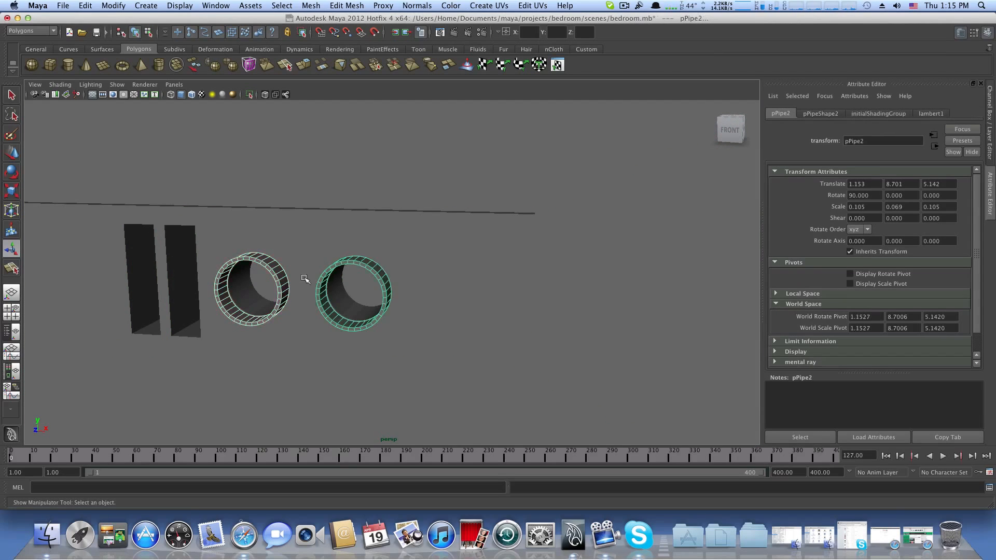
pyautogui.keyDown('alt'); pyautogui.moveTo(355, 293); pyautogui.dragTo(293, 258, button='middle'); pyautogui.keyUp('alt')
pyautogui.click(15, 193)
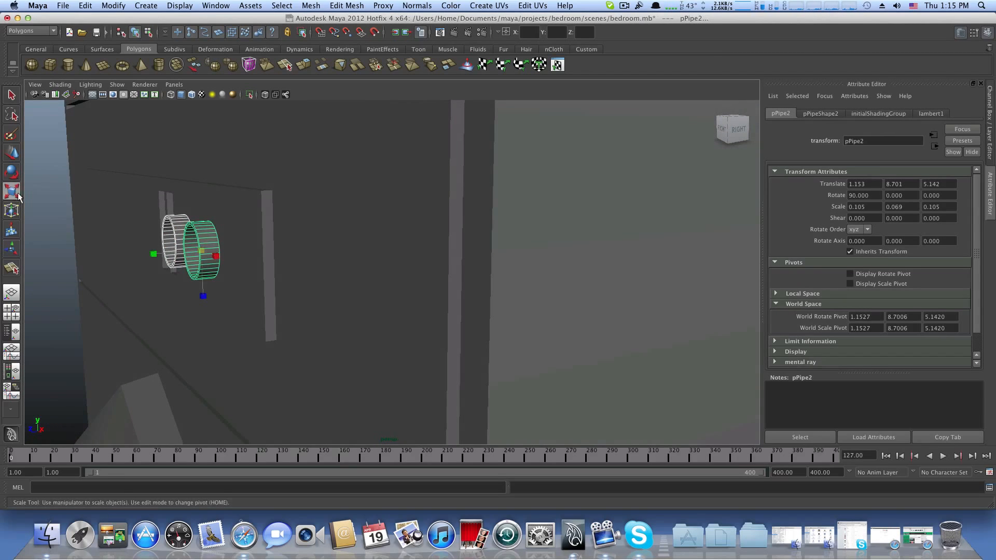
pyautogui.moveTo(154, 254); pyautogui.dragTo(185, 254)
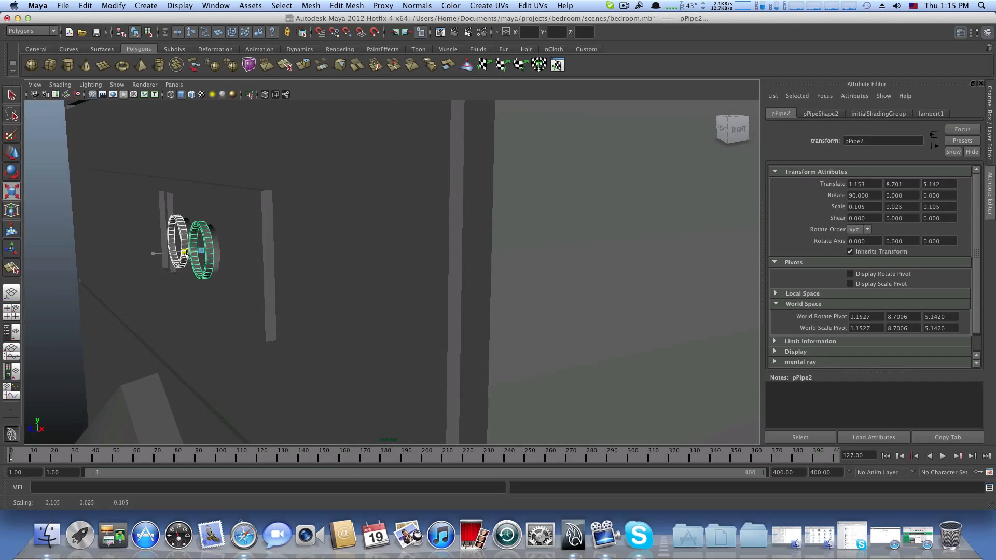
pyautogui.press('w')
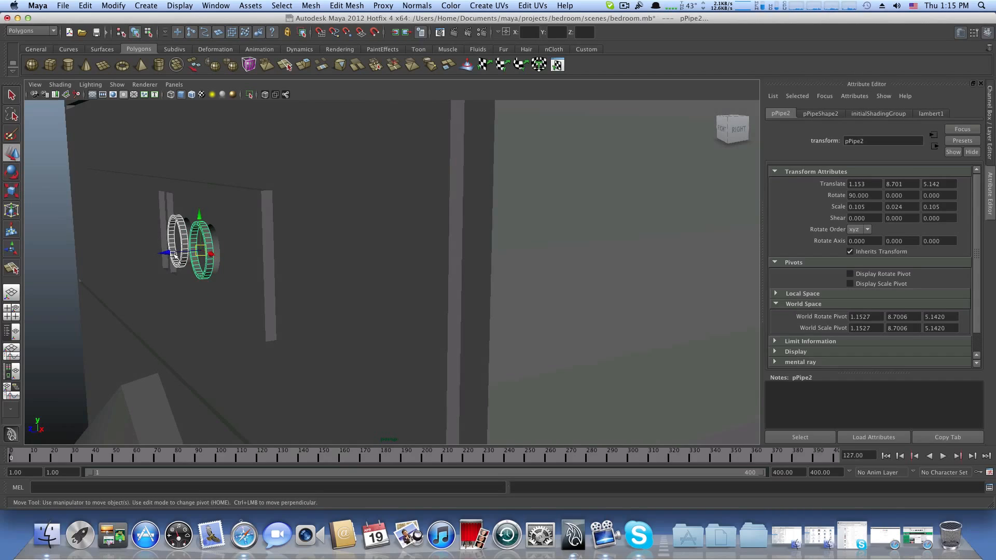
pyautogui.moveTo(174, 254); pyautogui.dragTo(231, 251)
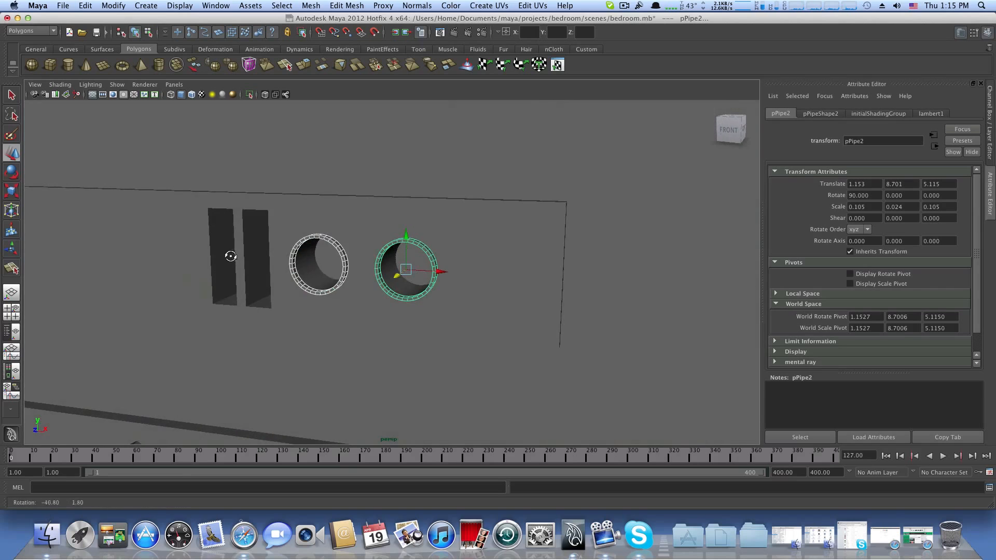
# Step: Select the long DVD bar lying in front of the tower
pyautogui.keyDown('alt'); pyautogui.moveTo(231, 252); pyautogui.dragTo(233, 229, button='right'); pyautogui.keyUp('alt')
pyautogui.moveTo(234, 229)
pyautogui.keyDown('alt'); pyautogui.mouseDown()
pyautogui.moveTo(213, 195)
pyautogui.moveTo(220, 227)
pyautogui.mouseUp(); pyautogui.keyUp('alt')
pyautogui.keyDown('alt'); pyautogui.moveTo(220, 227); pyautogui.dragTo(171, 182, button='middle'); pyautogui.keyUp('alt')
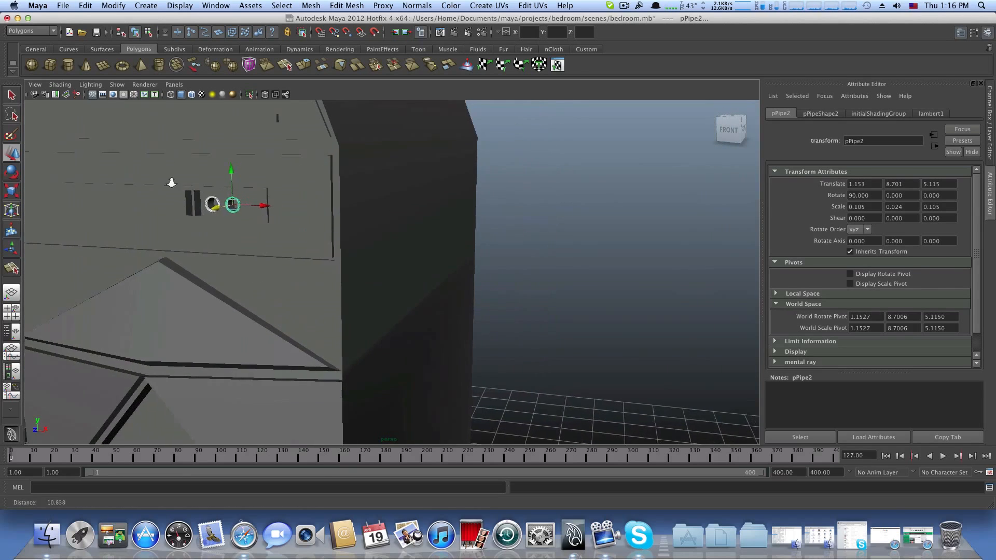
pyautogui.keyDown('alt'); pyautogui.moveTo(171, 182); pyautogui.dragTo(169, 151, button='right'); pyautogui.keyUp('alt')
pyautogui.keyDown('alt'); pyautogui.moveTo(243, 189); pyautogui.dragTo(173, 249, button='right'); pyautogui.keyUp('alt')
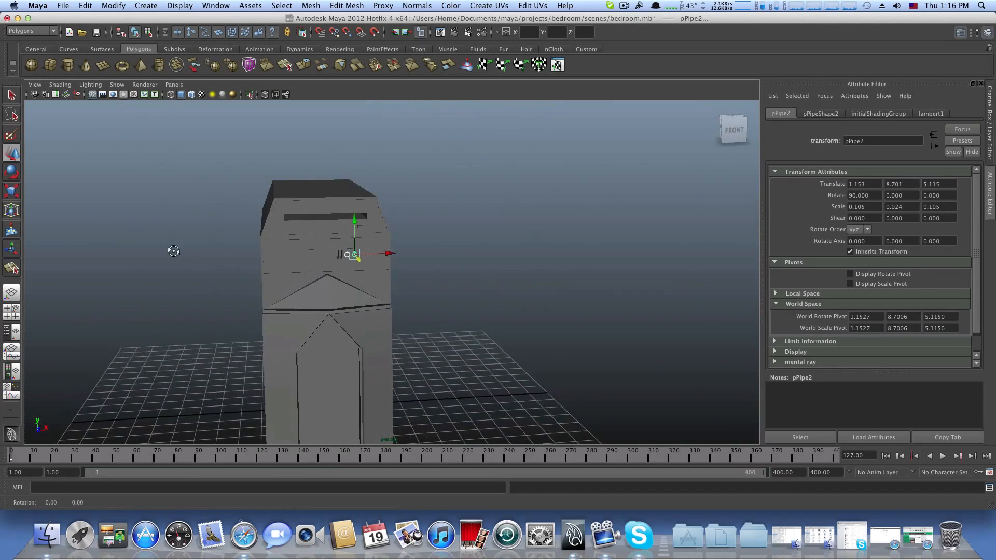
pyautogui.moveTo(173, 249)
pyautogui.keyDown('alt'); pyautogui.mouseDown()
pyautogui.moveTo(134, 262)
pyautogui.moveTo(71, 252)
pyautogui.moveTo(271, 195)
pyautogui.moveTo(182, 242)
pyautogui.mouseUp(); pyautogui.keyUp('alt')
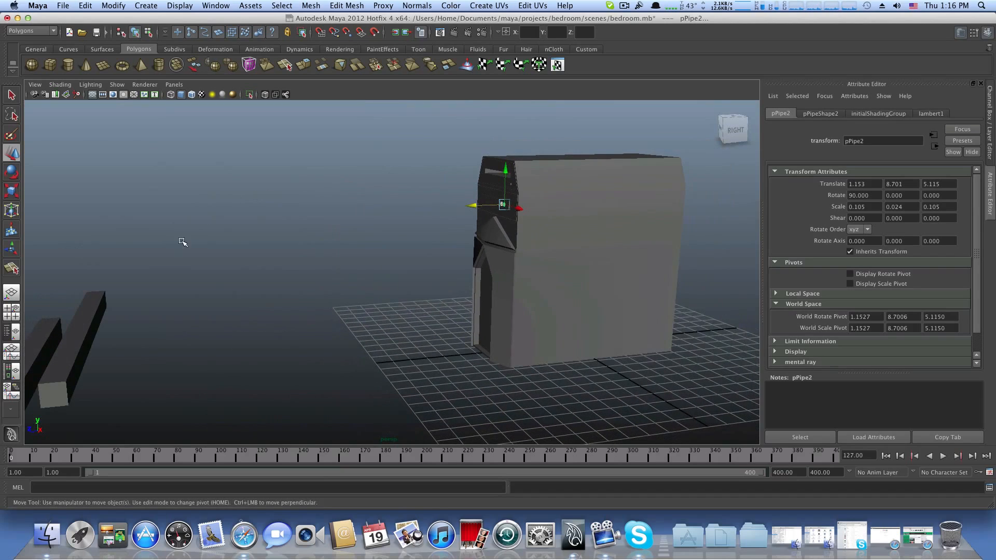
pyautogui.click(73, 352)
pyautogui.moveTo(42, 338); pyautogui.dragTo(487, 354)
pyautogui.keyDown('alt'); pyautogui.moveTo(358, 302); pyautogui.dragTo(600, 350, button='right'); pyautogui.keyUp('alt')
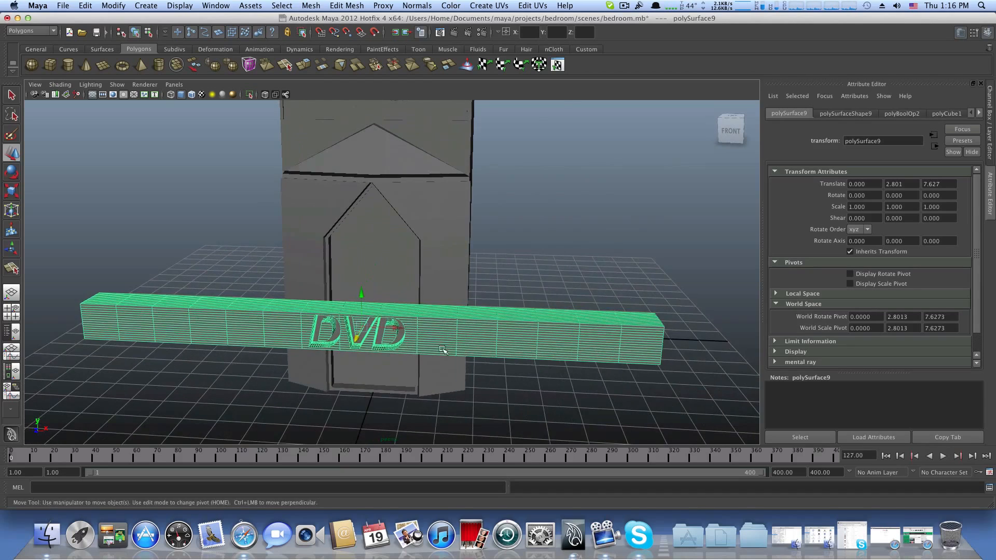
# Step: Activate the Scale tool and switch the DVD bar to edge selection
pyautogui.keyDown('alt'); pyautogui.moveTo(444, 352); pyautogui.dragTo(413, 340); pyautogui.keyUp('alt')
pyautogui.keyDown('alt'); pyautogui.moveTo(350, 308); pyautogui.dragTo(204, 225, button='middle'); pyautogui.keyUp('alt')
pyautogui.keyDown('alt'); pyautogui.moveTo(292, 267); pyautogui.dragTo(410, 304, button='right'); pyautogui.keyUp('alt')
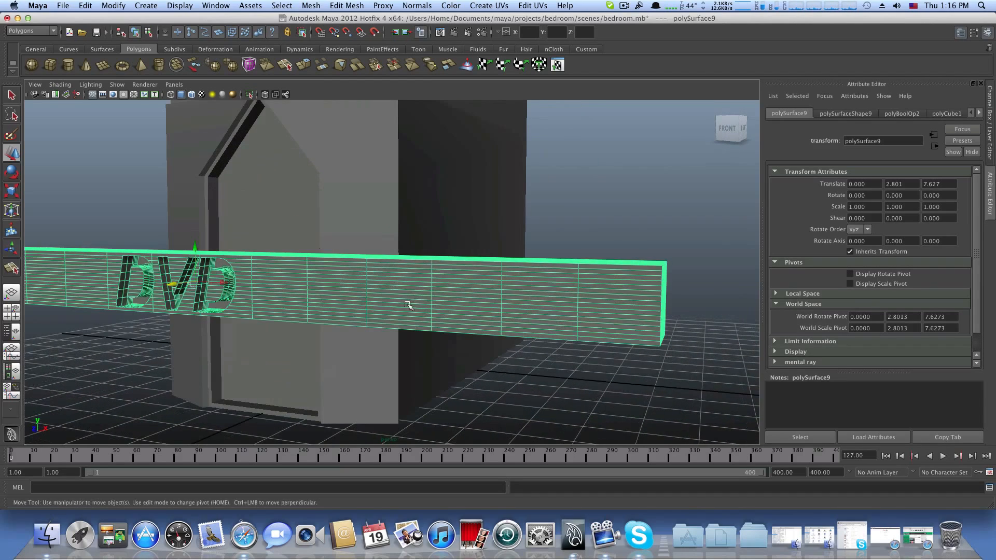
pyautogui.keyDown('alt'); pyautogui.moveTo(410, 304); pyautogui.dragTo(383, 306); pyautogui.keyUp('alt')
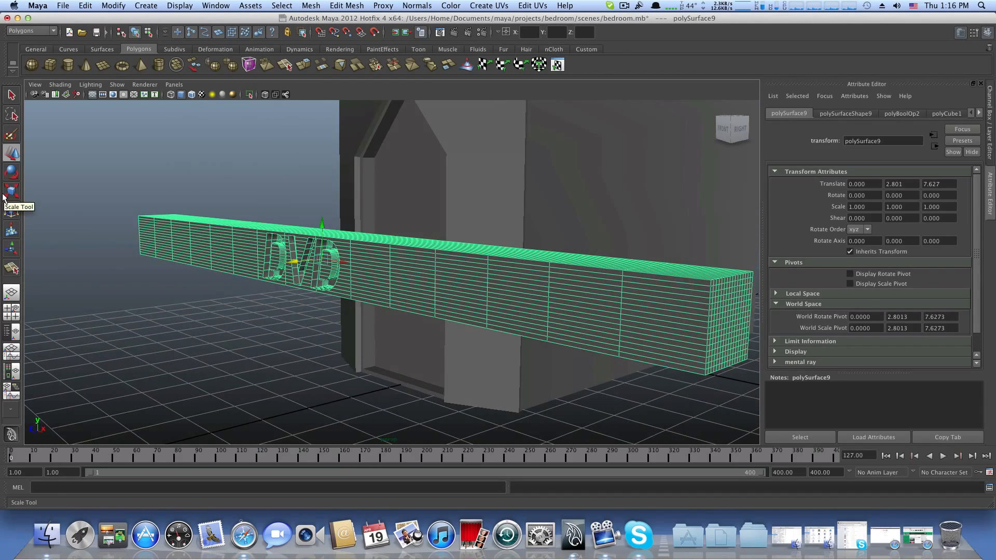
pyautogui.click(10, 194)
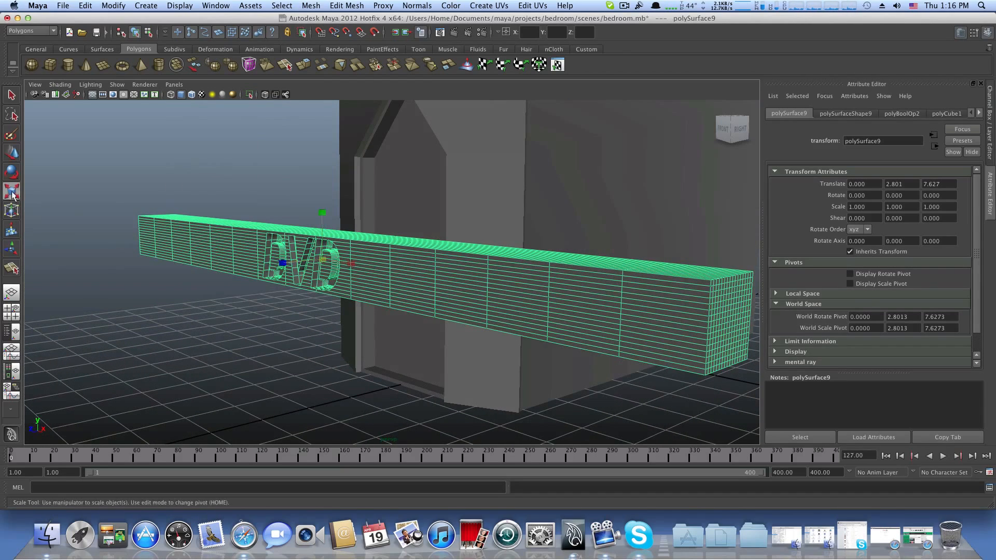
pyautogui.rightClick(542, 308)
pyautogui.moveTo(541, 307); pyautogui.dragTo(544, 285, button='right')
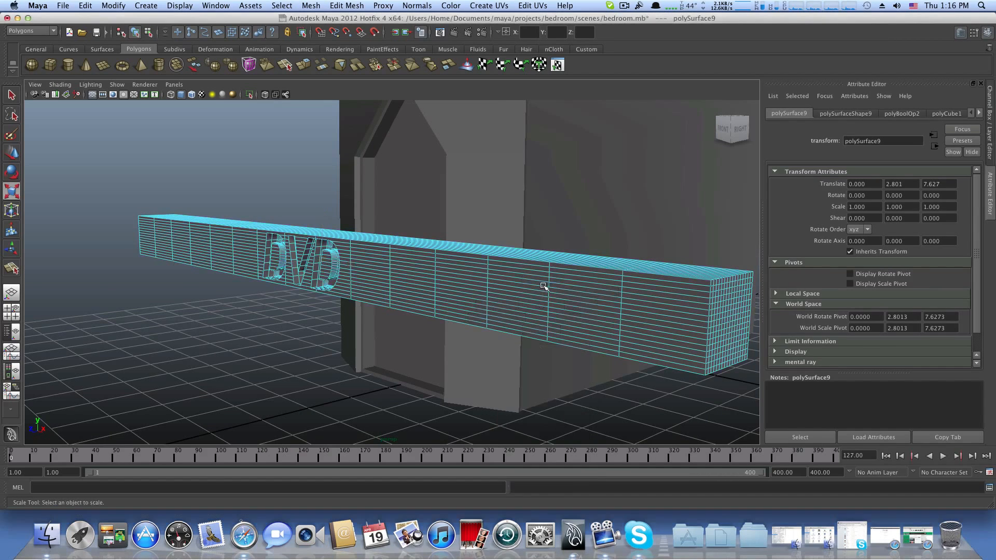
# Step: Select the border edges around the DVD bar's front face, including the long upper and lower edge loops
pyautogui.keyDown('alt'); pyautogui.moveTo(573, 316); pyautogui.dragTo(385, 242, button='middle'); pyautogui.keyUp('alt')
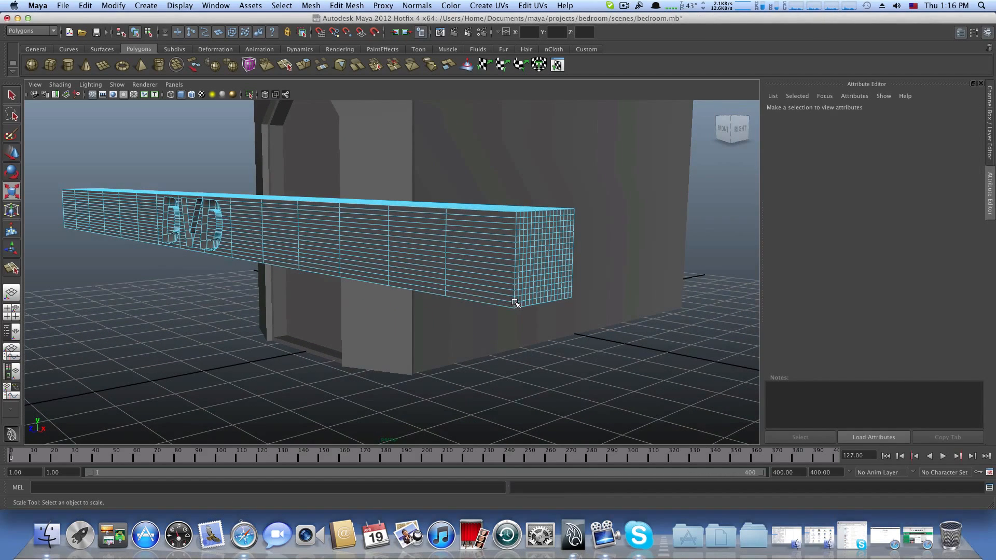
pyautogui.click(514, 306)
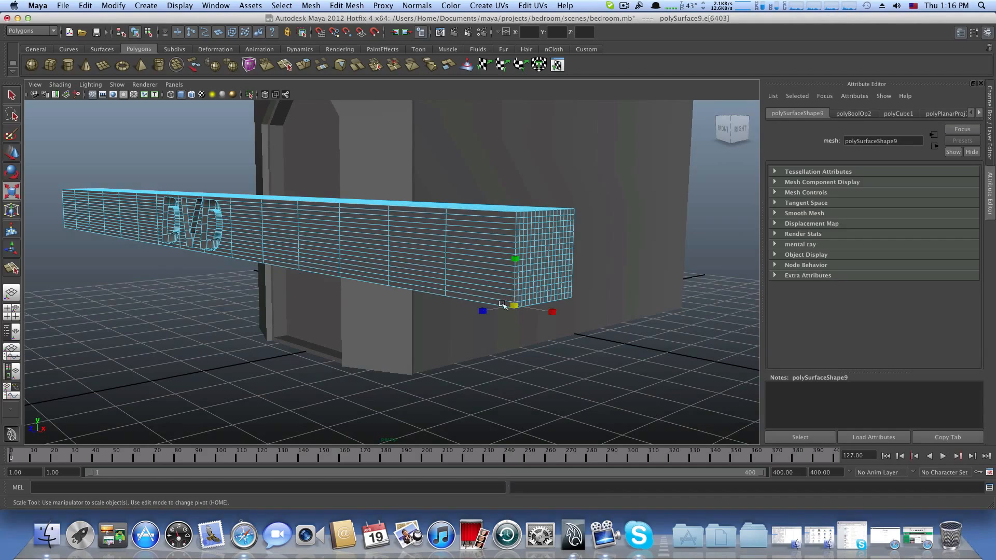
pyautogui.doubleClick(489, 305)
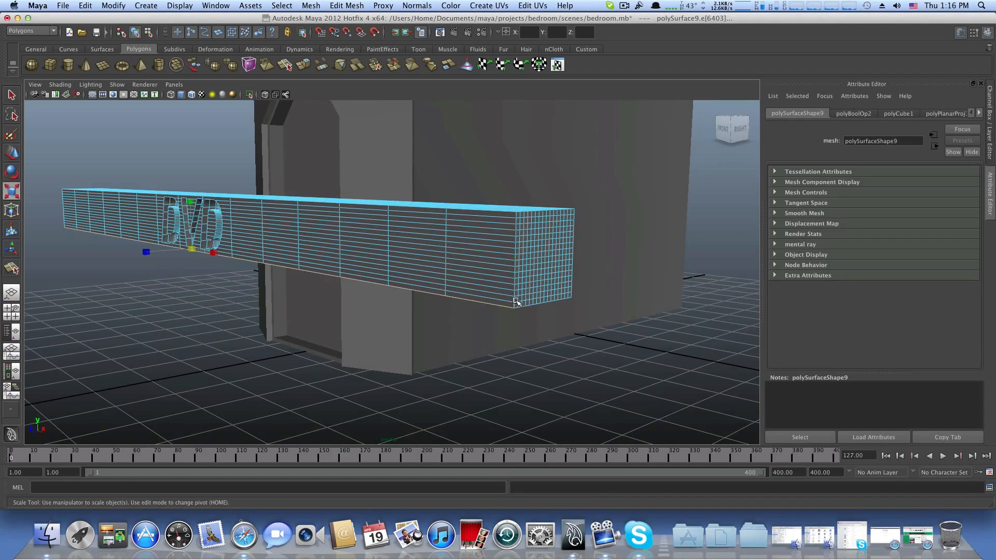
pyautogui.keyDown('shift'); pyautogui.doubleClick(513, 299); pyautogui.keyUp('shift')
pyautogui.keyDown('alt'); pyautogui.moveTo(325, 247); pyautogui.dragTo(582, 285, button='middle'); pyautogui.keyUp('alt')
pyautogui.keyDown('alt'); pyautogui.moveTo(582, 285); pyautogui.dragTo(721, 288); pyautogui.keyUp('alt')
pyautogui.keyDown('alt'); pyautogui.moveTo(225, 285); pyautogui.dragTo(661, 299, button='middle'); pyautogui.keyUp('alt')
pyautogui.scroll(-3, 661, 299)
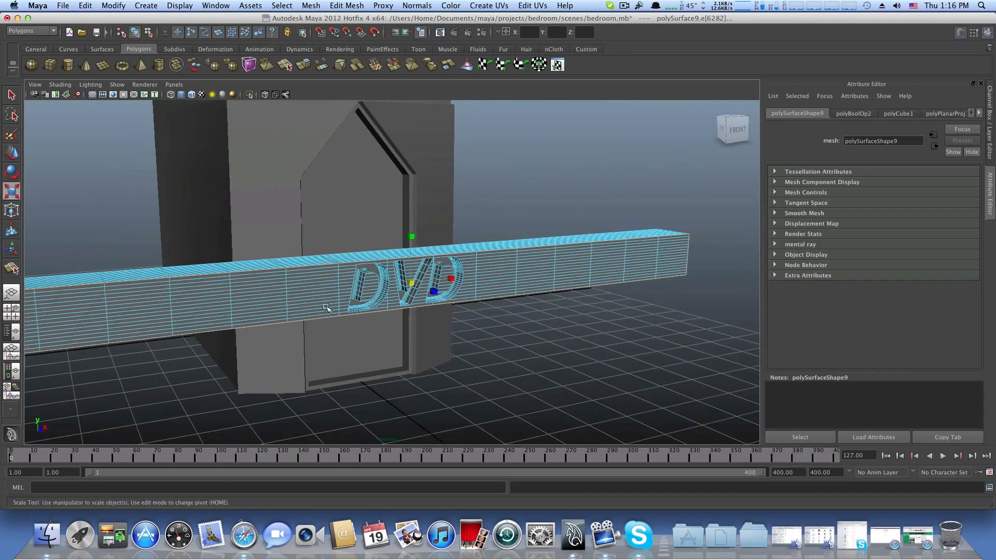
pyautogui.keyDown('alt'); pyautogui.moveTo(155, 322); pyautogui.dragTo(462, 328, button='middle'); pyautogui.keyUp('alt')
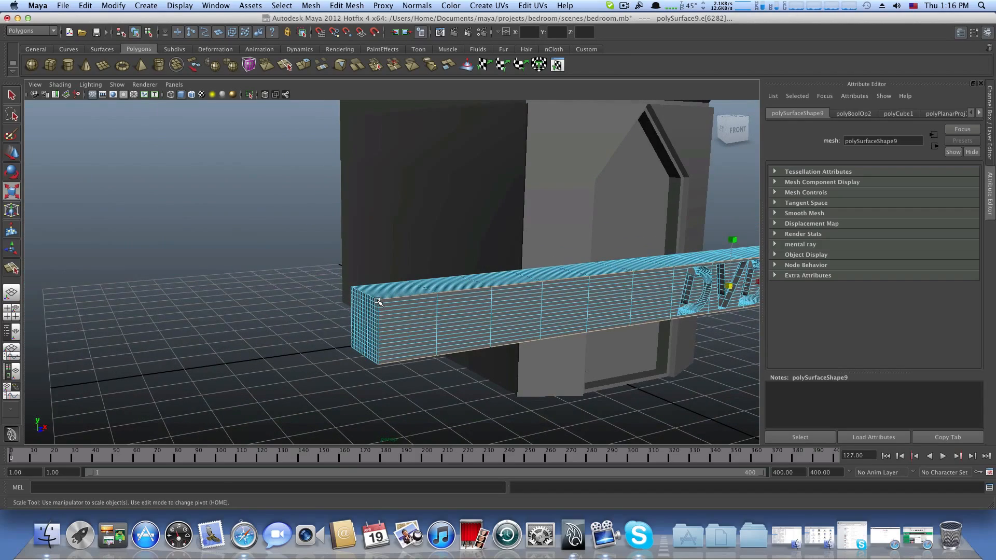
pyautogui.scroll(3, 331, 340)
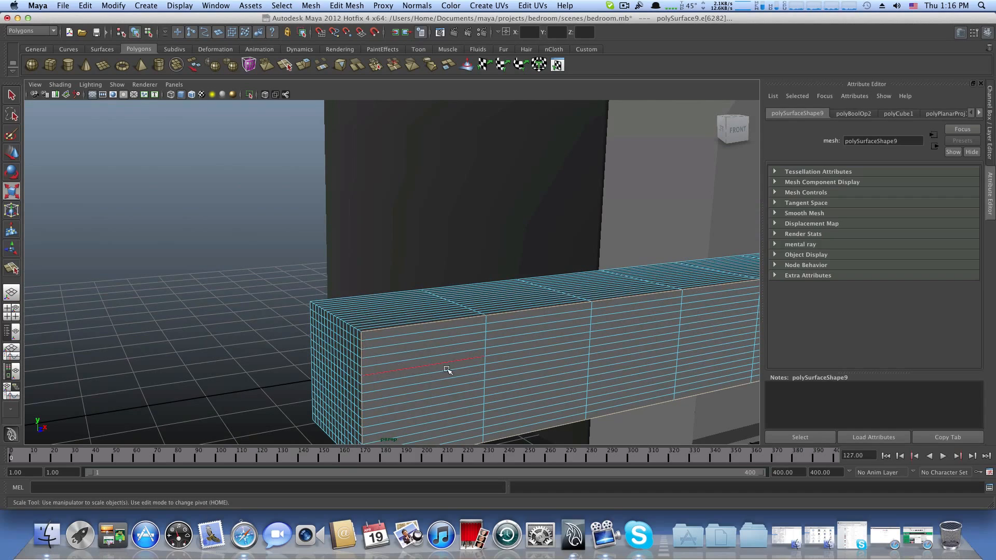
pyautogui.keyDown('alt'); pyautogui.moveTo(459, 370); pyautogui.dragTo(434, 291, button='middle'); pyautogui.keyUp('alt')
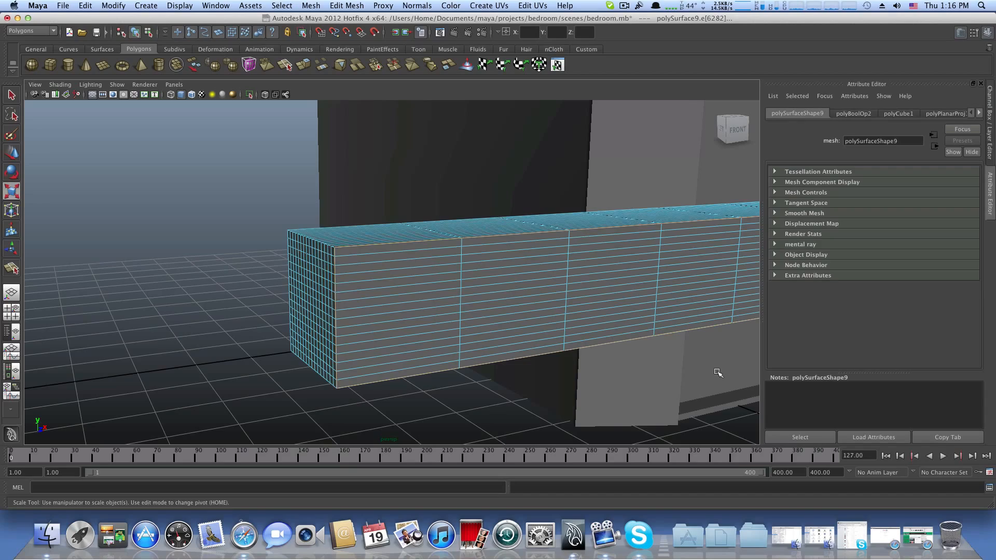
pyautogui.keyDown('alt'); pyautogui.moveTo(718, 373); pyautogui.dragTo(541, 380); pyautogui.keyUp('alt')
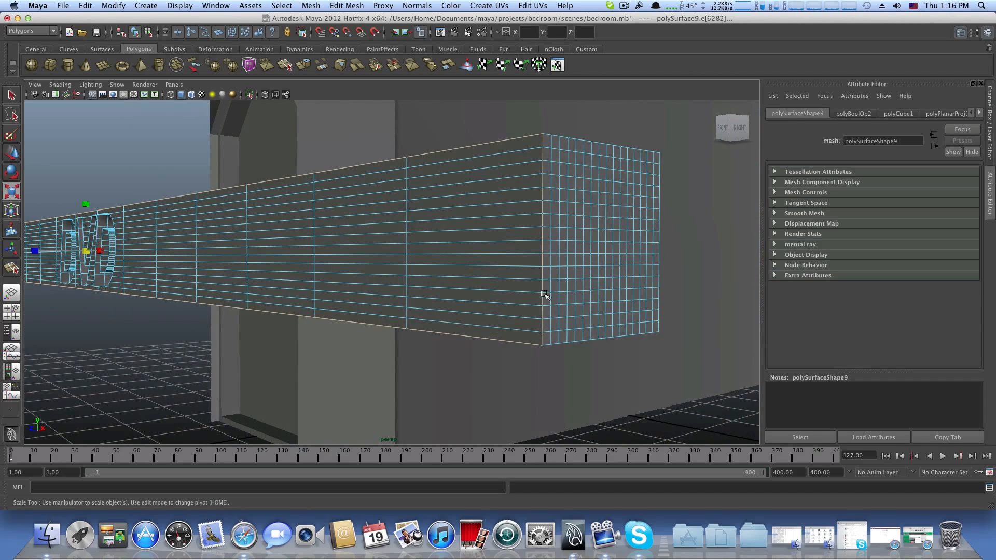
# Step: Bevel the selected front edges of the DVD bar with 3 segments
pyautogui.click(313, 6)
pyautogui.moveTo(338, 4)
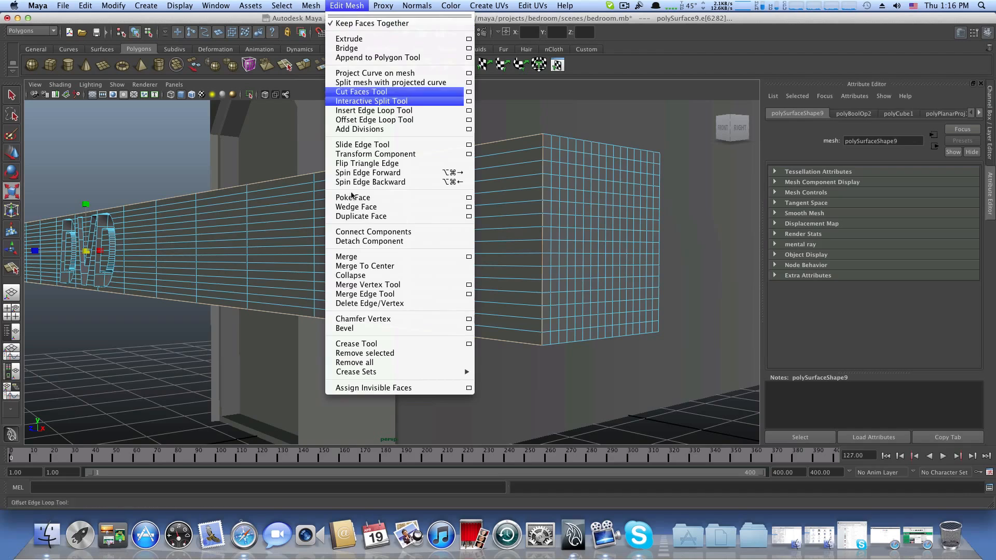
pyautogui.click(358, 327)
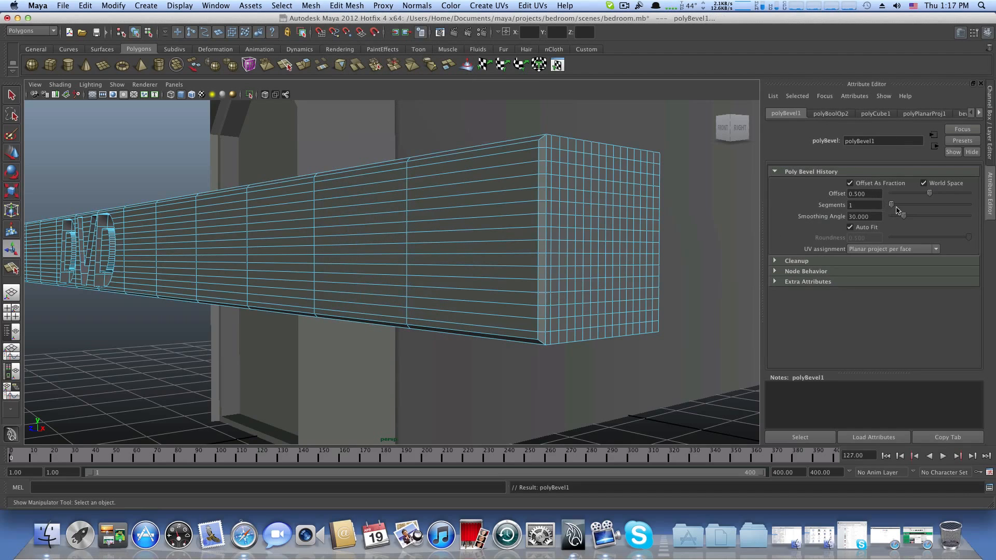
pyautogui.moveTo(898, 207)
pyautogui.mouseDown()
pyautogui.moveTo(917, 208)
pyautogui.moveTo(905, 208)
pyautogui.mouseUp()
# Step: Examine the bevelled edges along the DVD bar from several angles
pyautogui.keyDown('alt'); pyautogui.moveTo(490, 263); pyautogui.dragTo(505, 280); pyautogui.keyUp('alt')
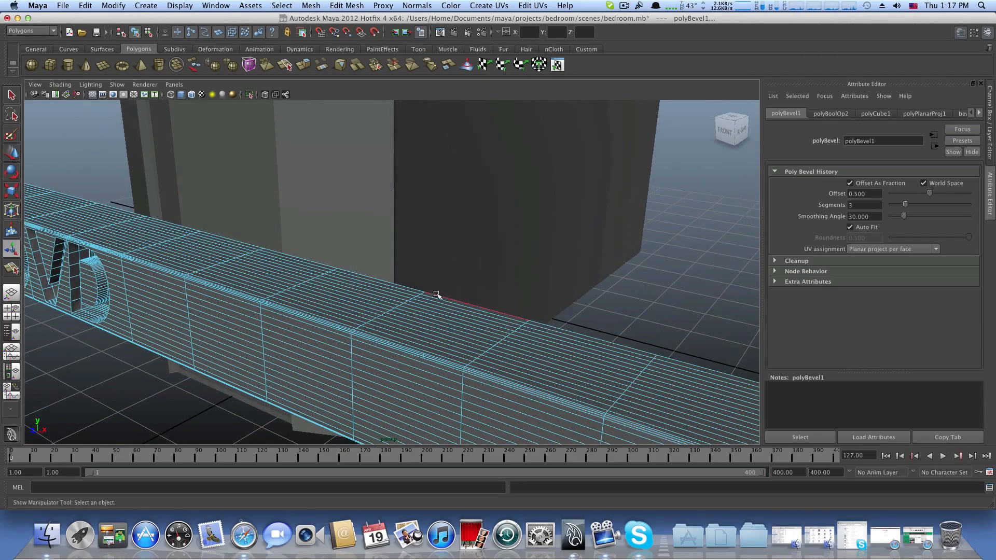
pyautogui.keyDown('alt'); pyautogui.moveTo(365, 298); pyautogui.dragTo(352, 229, button='middle'); pyautogui.keyUp('alt')
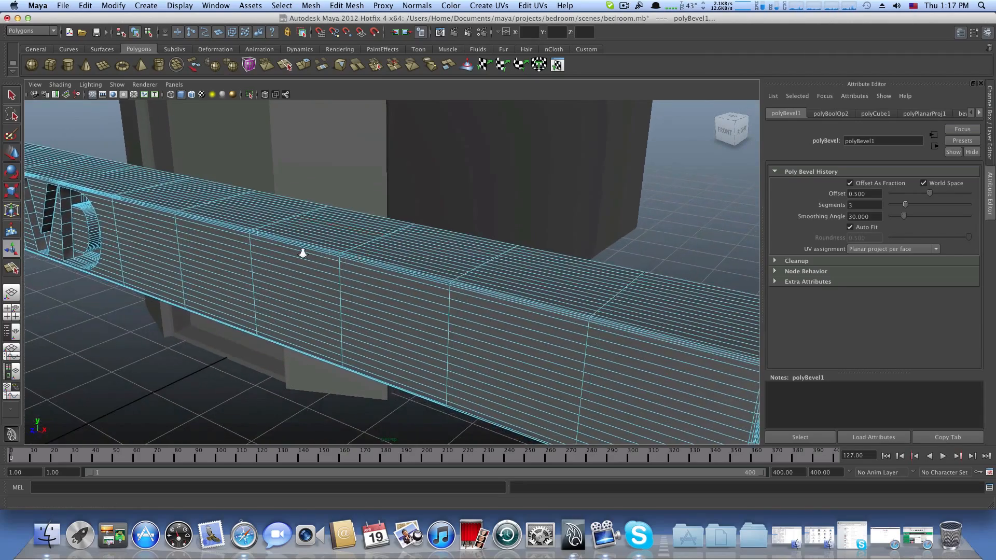
pyautogui.keyDown('alt'); pyautogui.moveTo(302, 254); pyautogui.dragTo(467, 296, button='right'); pyautogui.keyUp('alt')
pyautogui.keyDown('alt'); pyautogui.moveTo(454, 296); pyautogui.dragTo(300, 300); pyautogui.keyUp('alt')
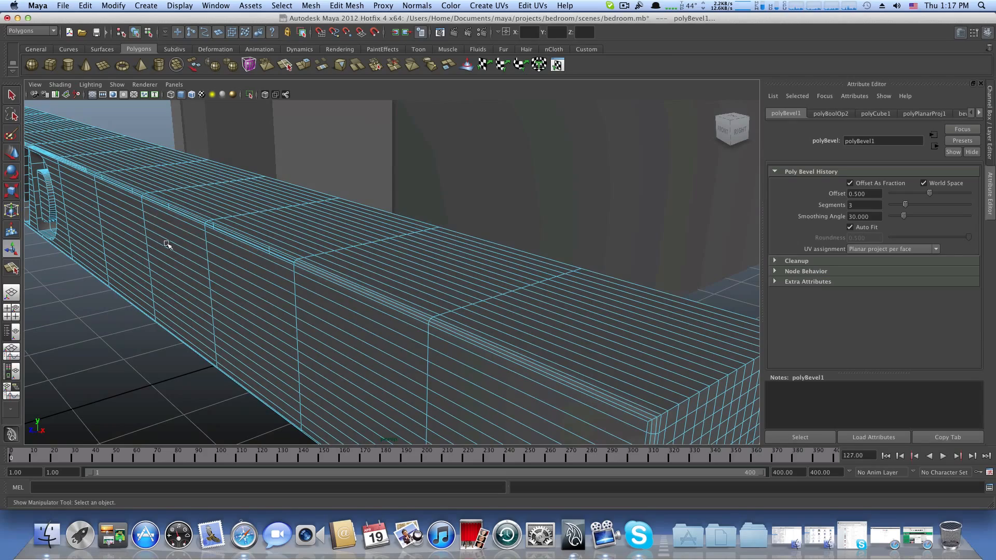
pyautogui.keyDown('alt'); pyautogui.moveTo(167, 244); pyautogui.dragTo(202, 213); pyautogui.keyUp('alt')
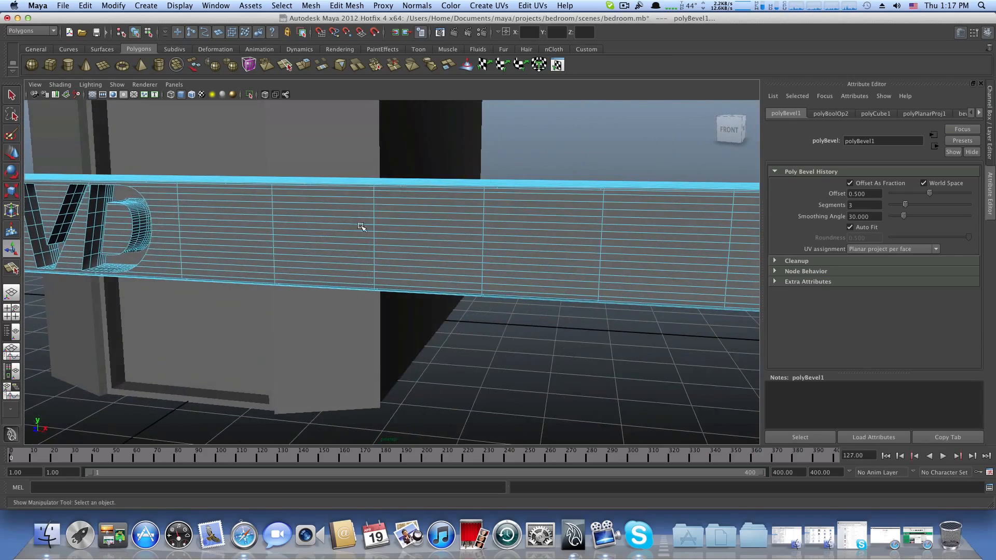
pyautogui.keyDown('alt'); pyautogui.moveTo(362, 227); pyautogui.dragTo(308, 220, button='right'); pyautogui.keyUp('alt')
pyautogui.keyDown('alt'); pyautogui.moveTo(308, 220); pyautogui.dragTo(244, 278); pyautogui.keyUp('alt')
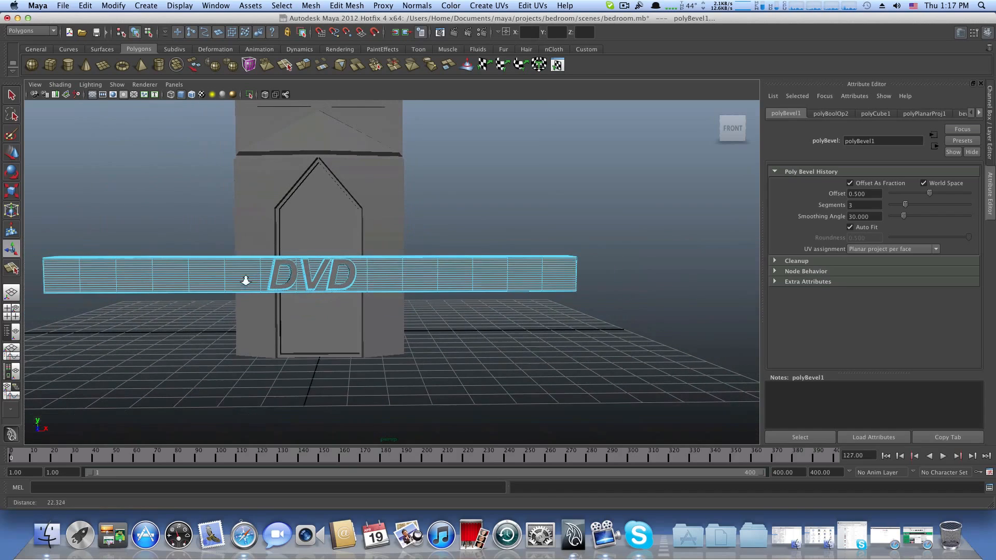
# Step: Scale the whole DVD bar down to about 0.457 in X, 0.357 in Y and 0.403 in Z
pyautogui.click(321, 282)
pyautogui.press('r')
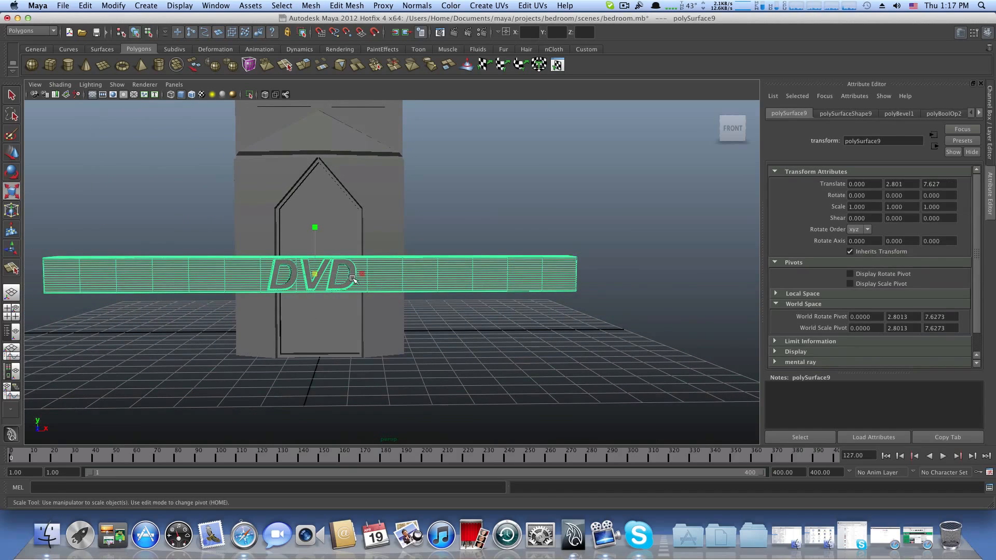
pyautogui.moveTo(362, 275); pyautogui.dragTo(353, 275)
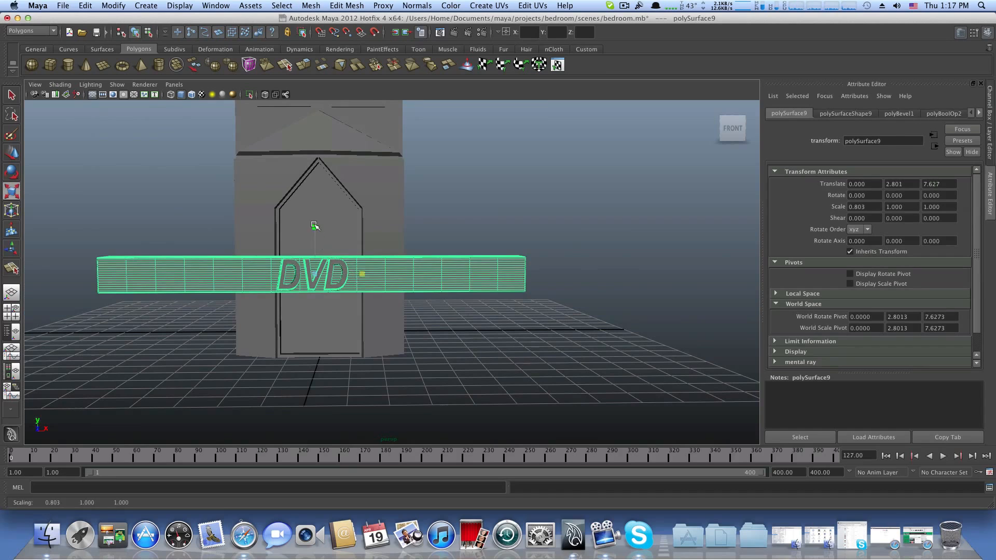
pyautogui.moveTo(314, 227); pyautogui.dragTo(318, 245)
pyautogui.moveTo(362, 275); pyautogui.dragTo(342, 278)
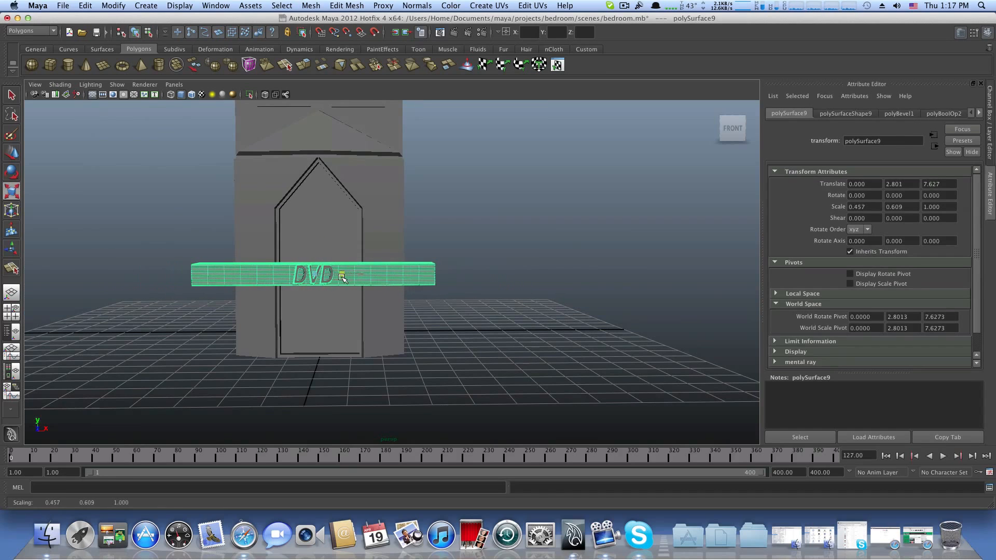
pyautogui.moveTo(314, 231); pyautogui.dragTo(319, 247)
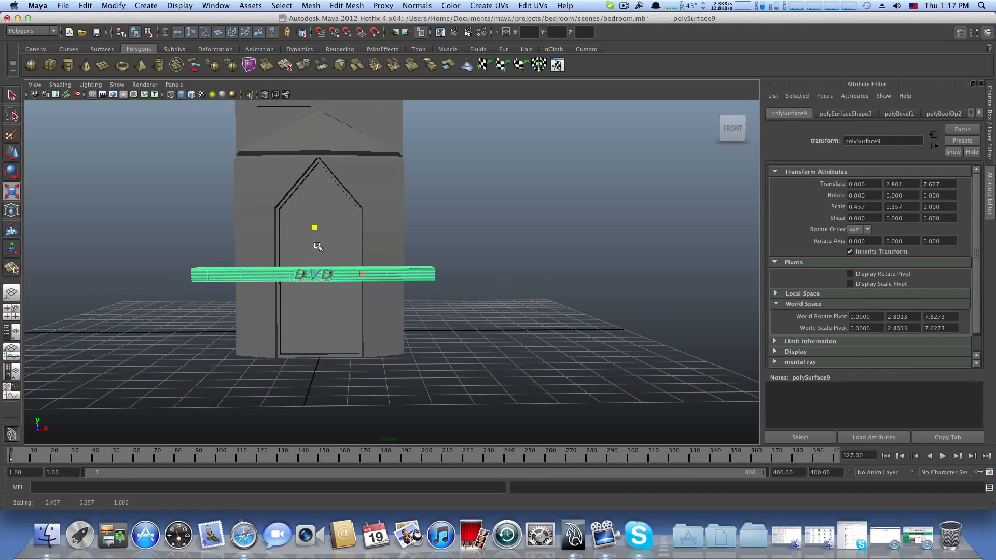
pyautogui.keyDown('alt'); pyautogui.moveTo(389, 253); pyautogui.dragTo(243, 343); pyautogui.keyUp('alt')
# Step: Move the DVD bar onto the tower's upper front panel, at about Y 10.252 and Z 5.052
pyautogui.click(13, 153)
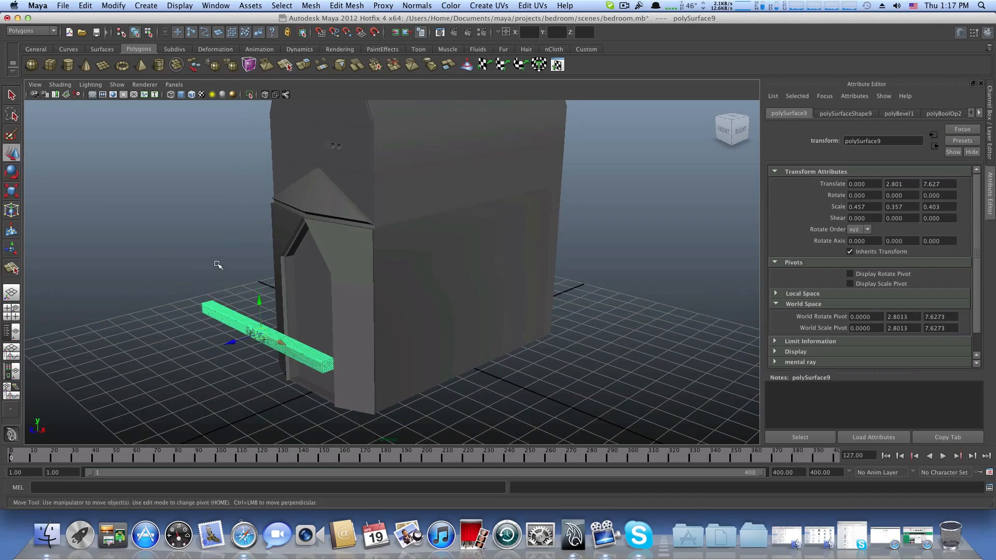
pyautogui.moveTo(254, 299); pyautogui.dragTo(283, 243)
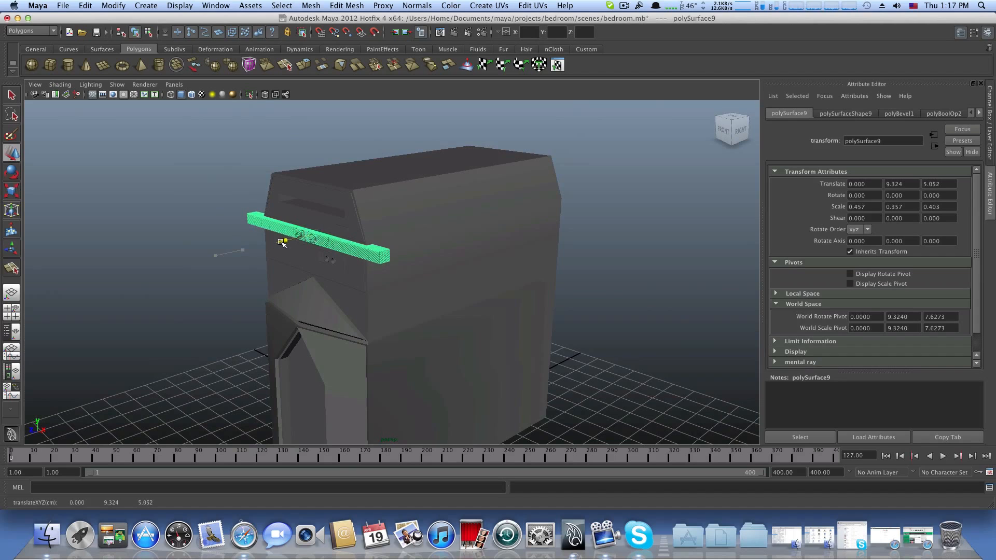
pyautogui.moveTo(308, 202); pyautogui.dragTo(396, 348)
pyautogui.moveTo(304, 264); pyautogui.dragTo(305, 257)
# Step: Scale the DVD bar to about 0.259 in X and 0.063 in Z, and shift it to about Z 5.168
pyautogui.click(12, 191)
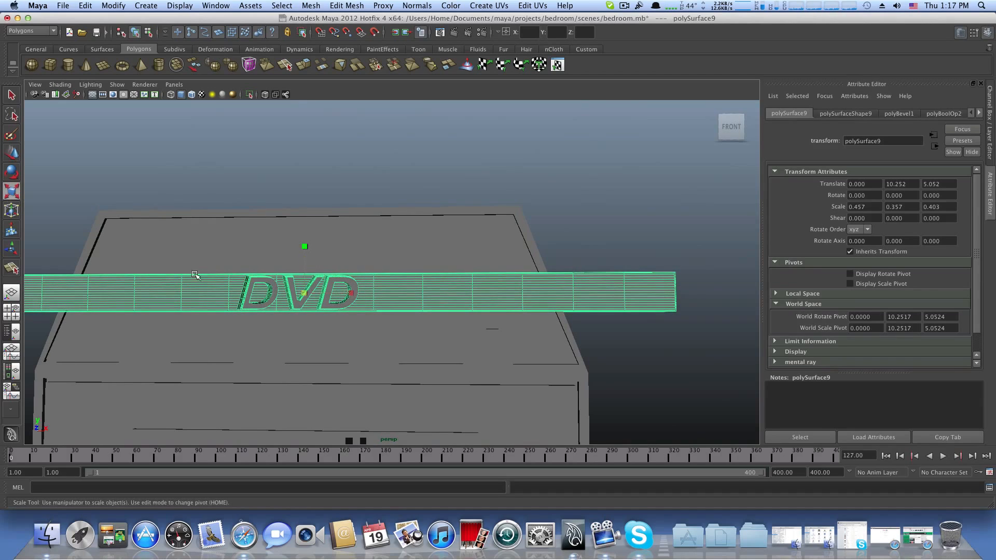
pyautogui.moveTo(343, 294); pyautogui.dragTo(239, 261)
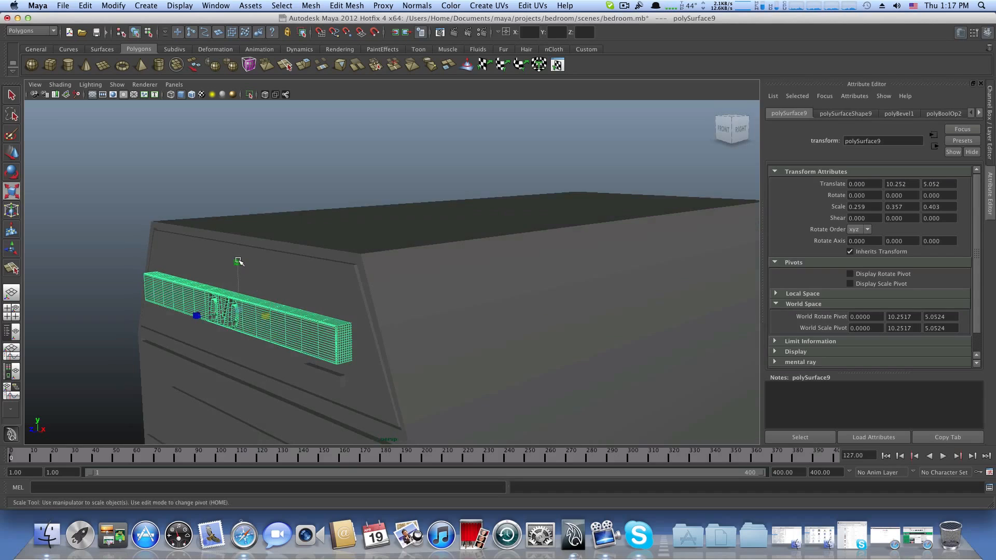
pyautogui.moveTo(196, 315)
pyautogui.mouseDown()
pyautogui.moveTo(223, 310)
pyautogui.moveTo(188, 320)
pyautogui.moveTo(213, 318)
pyautogui.moveTo(220, 337)
pyautogui.moveTo(191, 334)
pyautogui.mouseUp()
pyautogui.click(10, 152)
pyautogui.click(16, 193)
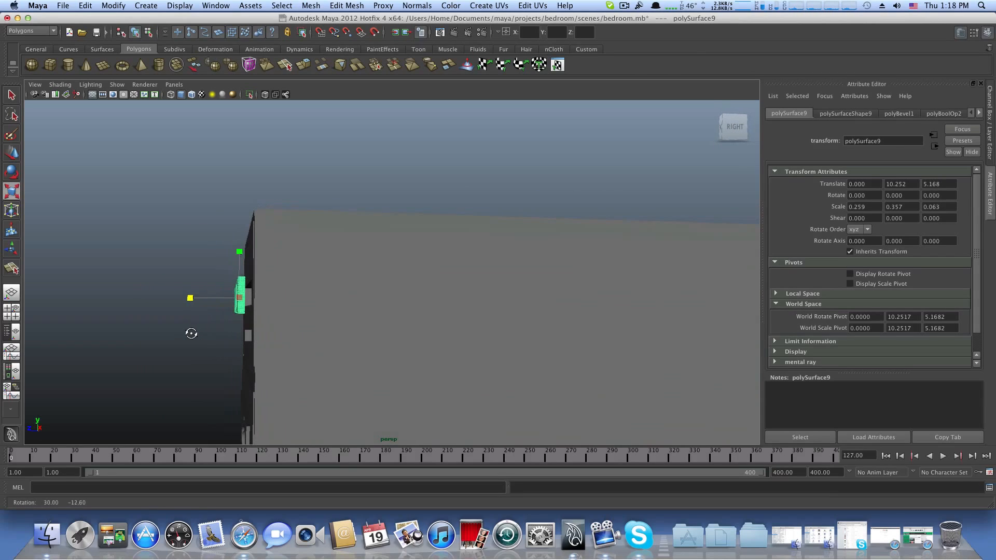
# Step: Seat the DVD bar in the panel at about Y 10.283 and Z 5.087, scaling it to about 0.288 in Y and 0.046 in Z
pyautogui.press('w')
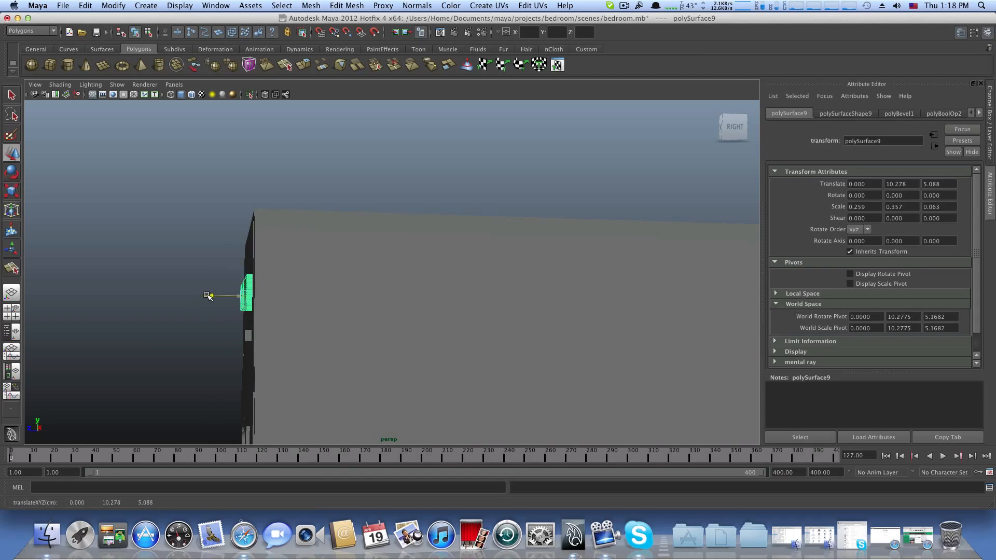
pyautogui.keyDown('alt'); pyautogui.moveTo(206, 295); pyautogui.dragTo(312, 300); pyautogui.keyUp('alt')
pyautogui.click(13, 191)
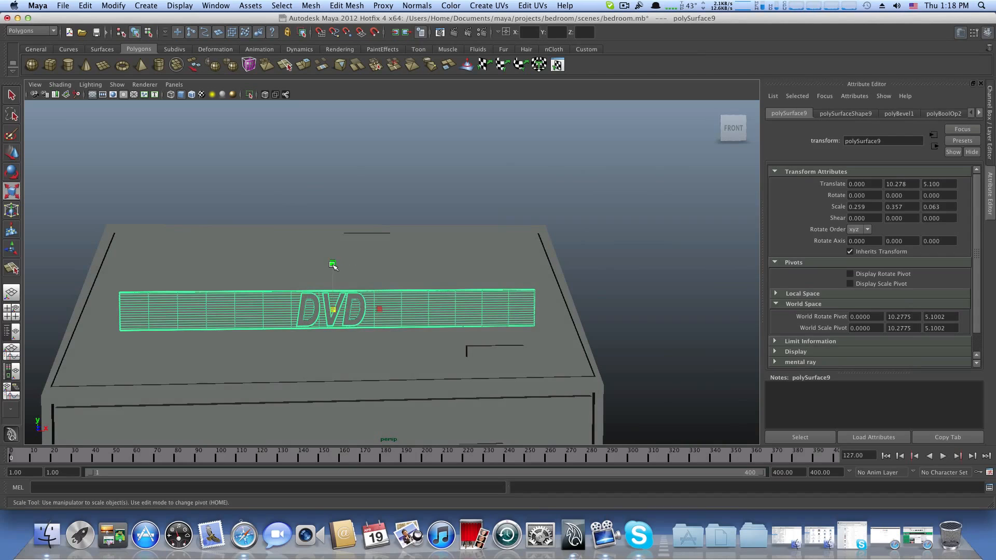
pyautogui.moveTo(333, 265); pyautogui.dragTo(300, 274)
pyautogui.click(12, 153)
pyautogui.keyDown('alt'); pyautogui.moveTo(395, 320); pyautogui.dragTo(352, 400, button='right'); pyautogui.keyUp('alt')
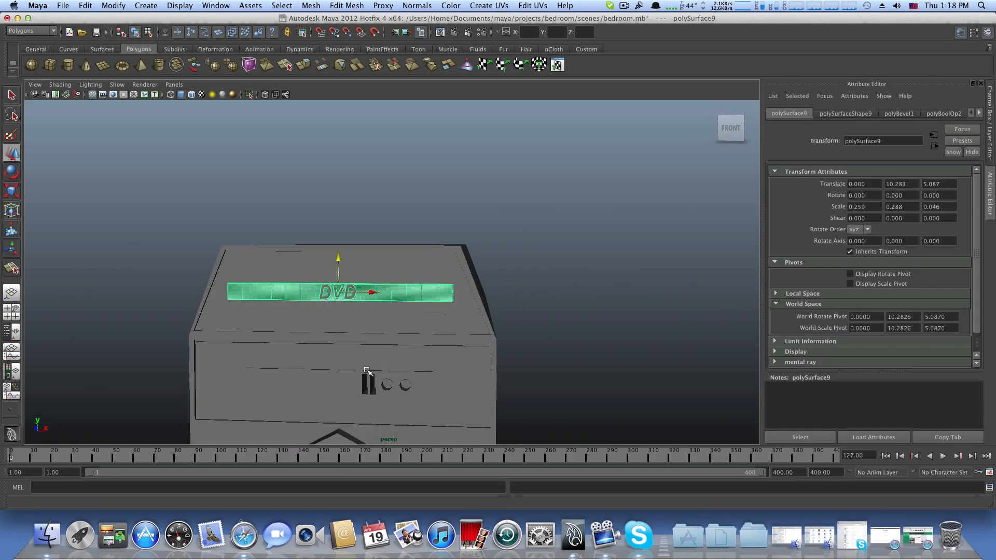
# Step: Examine the tower with its seated DVD bar from the front, side and back
pyautogui.keyDown('alt'); pyautogui.moveTo(369, 372); pyautogui.dragTo(276, 315, button='middle'); pyautogui.keyUp('alt')
pyautogui.keyDown('alt'); pyautogui.moveTo(392, 358); pyautogui.dragTo(348, 408, button='right'); pyautogui.keyUp('alt')
pyautogui.keyDown('alt'); pyautogui.moveTo(348, 408); pyautogui.dragTo(335, 347, button='middle'); pyautogui.keyUp('alt')
pyautogui.keyDown('alt'); pyautogui.moveTo(440, 416); pyautogui.dragTo(285, 394, button='right'); pyautogui.keyUp('alt')
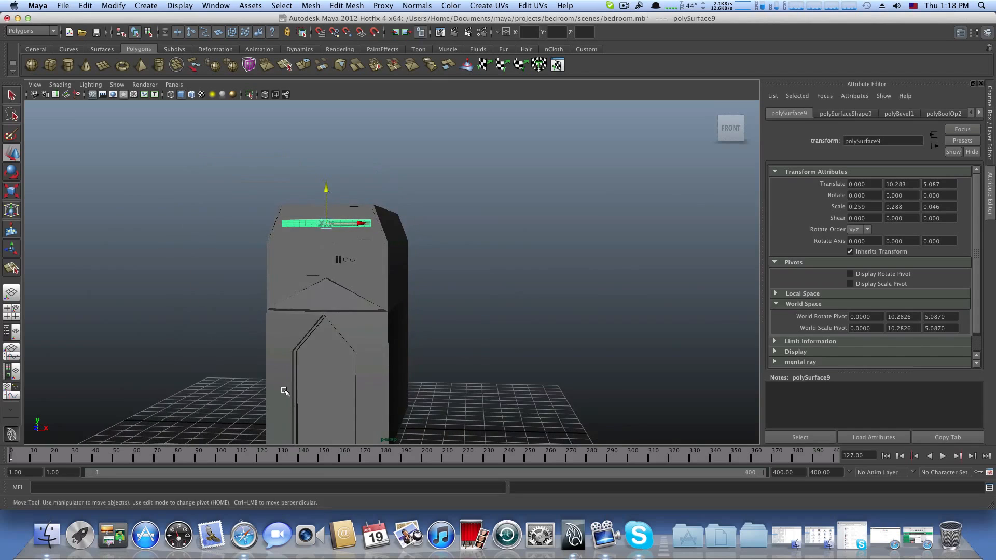
pyautogui.moveTo(297, 393)
pyautogui.keyDown('alt'); pyautogui.mouseDown()
pyautogui.moveTo(304, 409)
pyautogui.moveTo(269, 422)
pyautogui.moveTo(204, 402)
pyautogui.moveTo(298, 397)
pyautogui.mouseUp(); pyautogui.keyUp('alt')
pyautogui.click(322, 340)
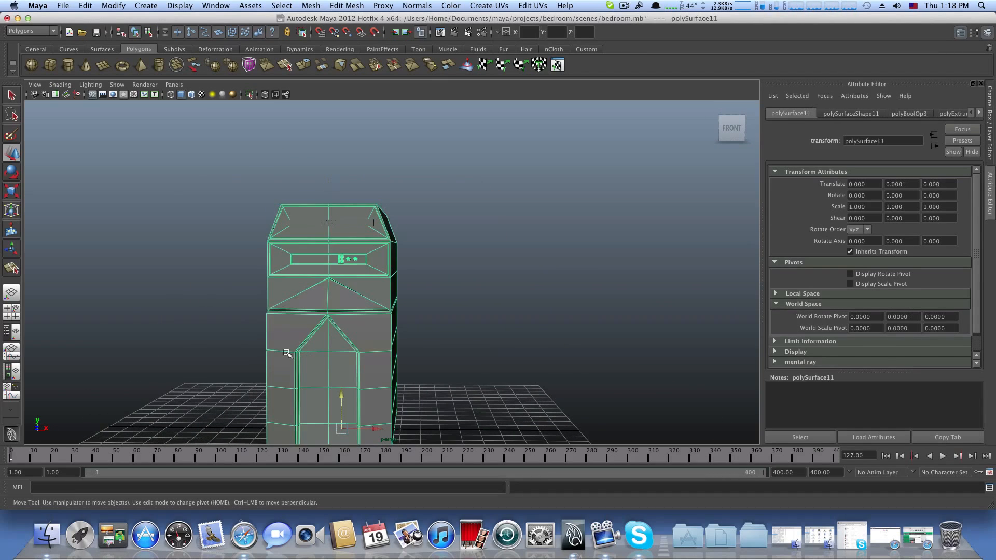
pyautogui.moveTo(286, 352)
pyautogui.keyDown('alt'); pyautogui.mouseDown()
pyautogui.moveTo(292, 363)
pyautogui.moveTo(299, 342)
pyautogui.mouseUp(); pyautogui.keyUp('alt')
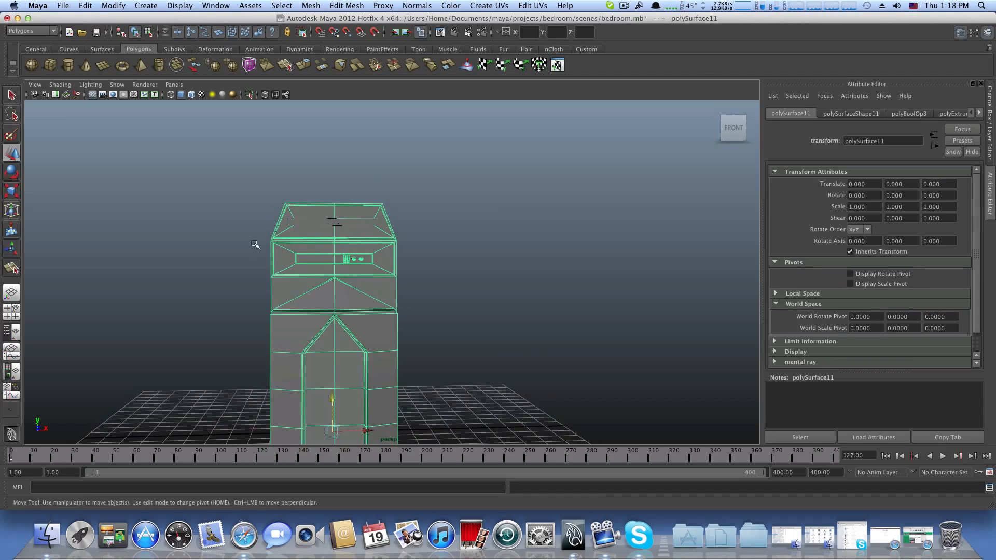
pyautogui.keyDown('alt'); pyautogui.moveTo(256, 245); pyautogui.dragTo(283, 324, button='right'); pyautogui.keyUp('alt')
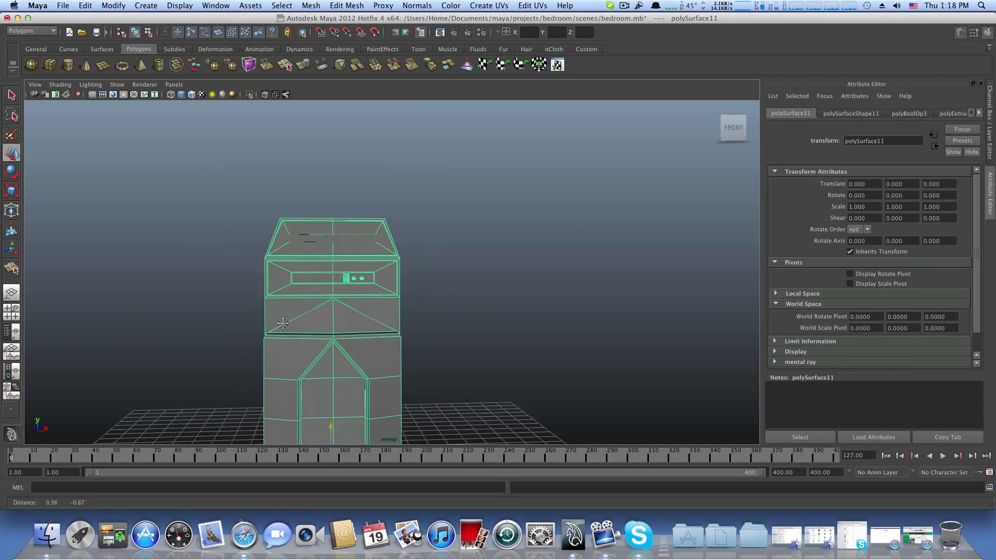
pyautogui.keyDown('alt'); pyautogui.moveTo(282, 323); pyautogui.dragTo(394, 293); pyautogui.keyUp('alt')
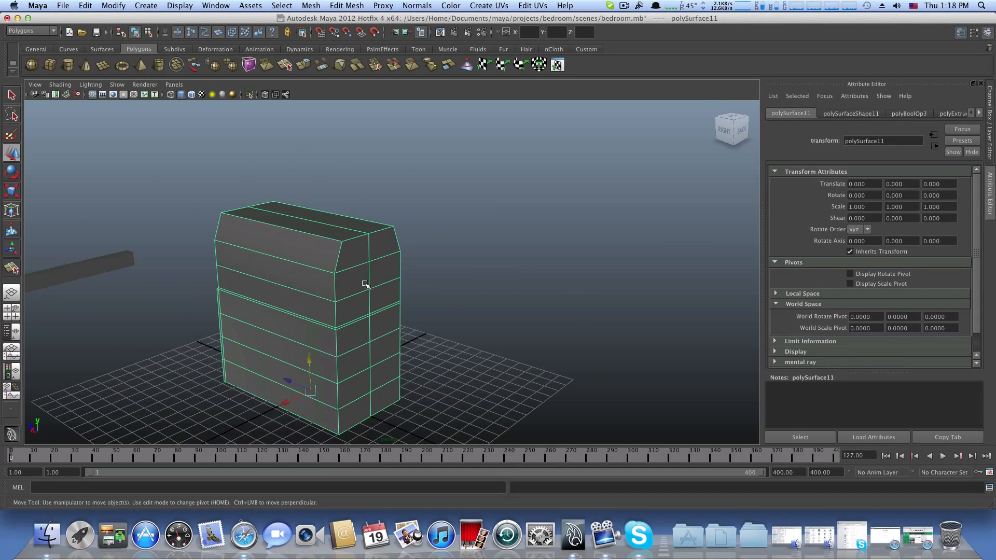
pyautogui.keyDown('alt'); pyautogui.moveTo(232, 330); pyautogui.dragTo(311, 293); pyautogui.keyUp('alt')
pyautogui.keyDown('alt'); pyautogui.moveTo(342, 250); pyautogui.dragTo(419, 358); pyautogui.keyUp('alt')
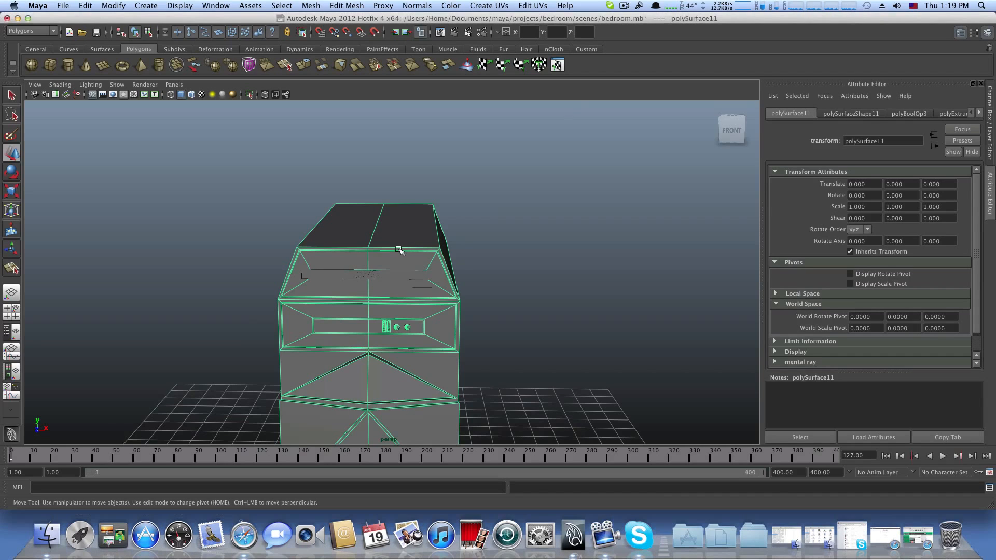
# Step: Split the edge ring through the front edge of the tower's top, on the half to the right of the centre line
pyautogui.scroll(3, 399, 246)
pyautogui.rightClick(410, 214)
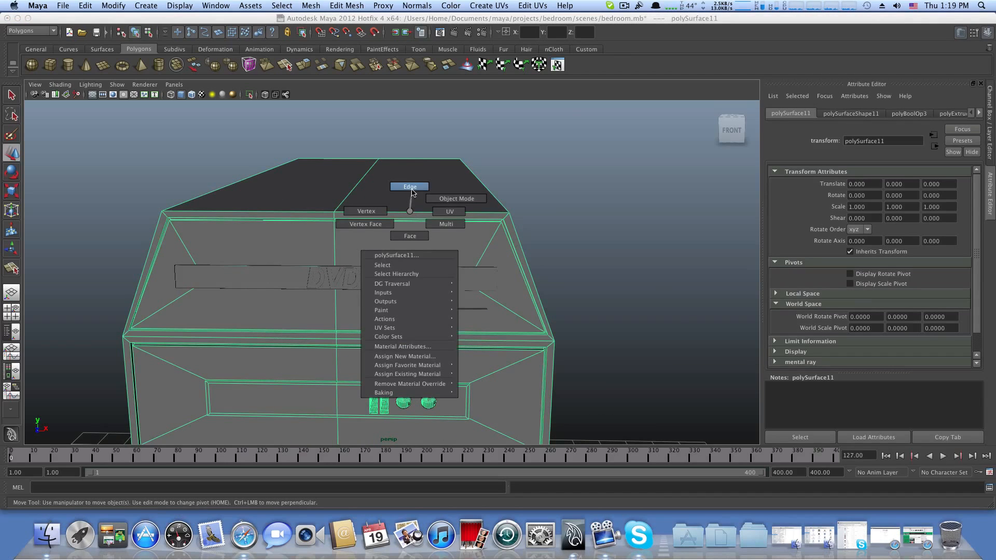
pyautogui.click(409, 187)
pyautogui.click(414, 214)
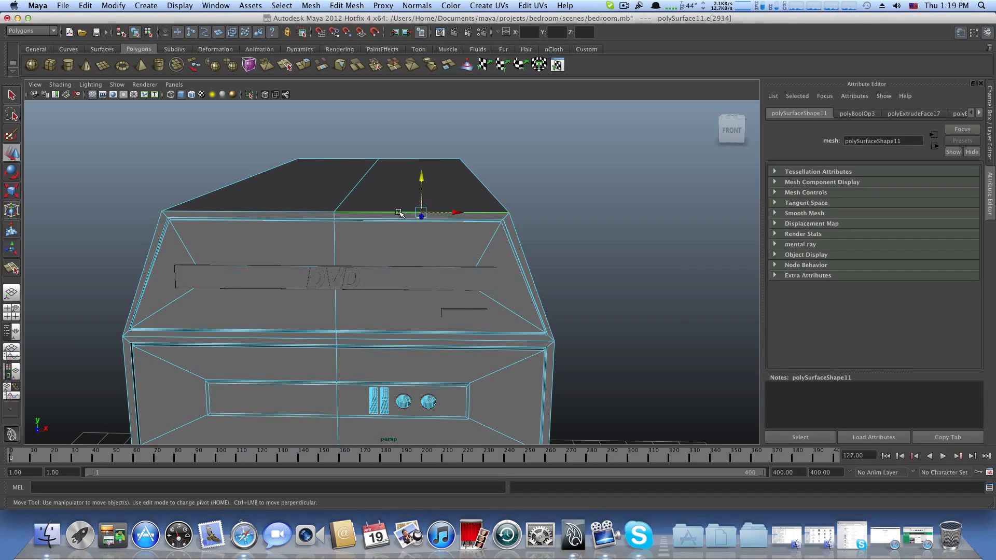
pyautogui.keyDown('ctrl'); pyautogui.rightClick(399, 212); pyautogui.keyUp('ctrl')
pyautogui.moveTo(365, 226)
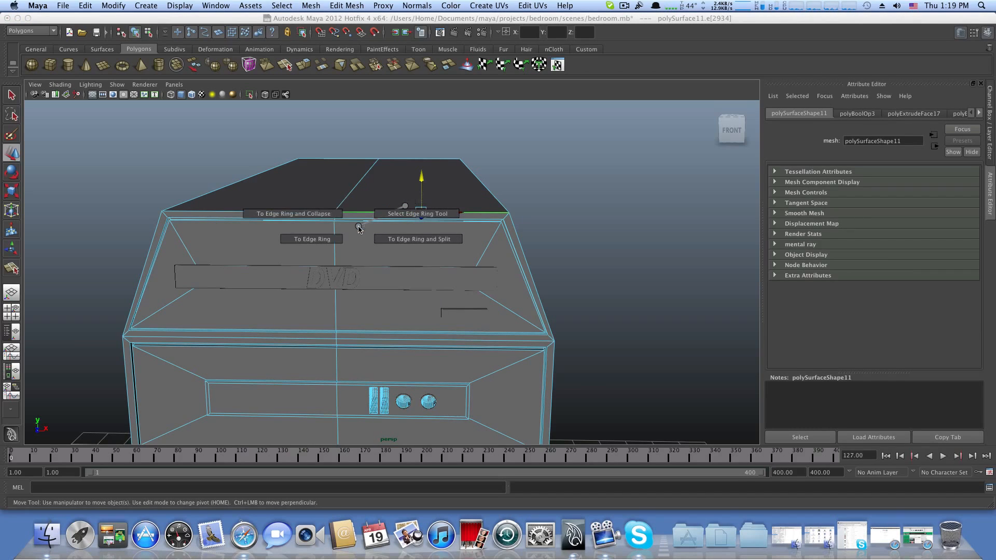
pyautogui.click(401, 240)
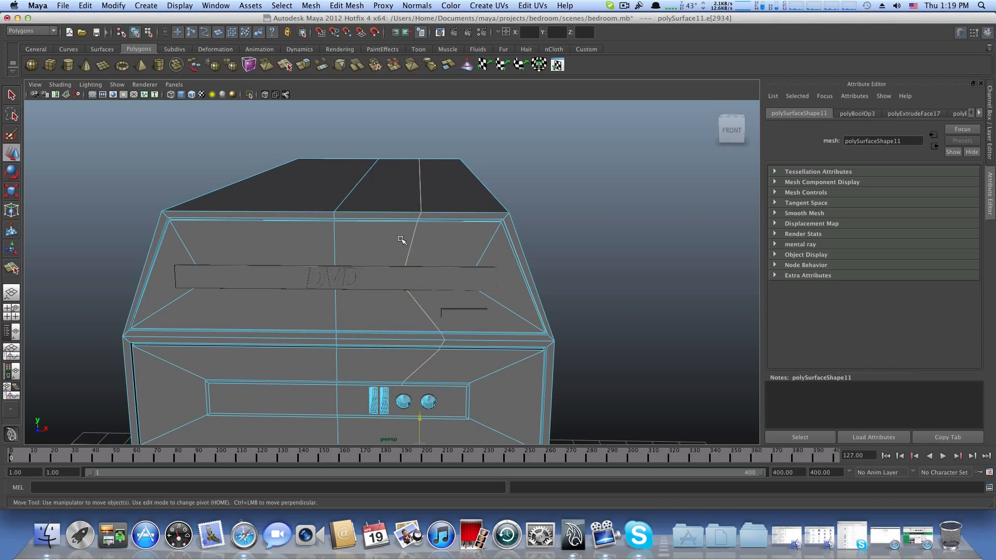
pyautogui.scroll(-5, 444, 394)
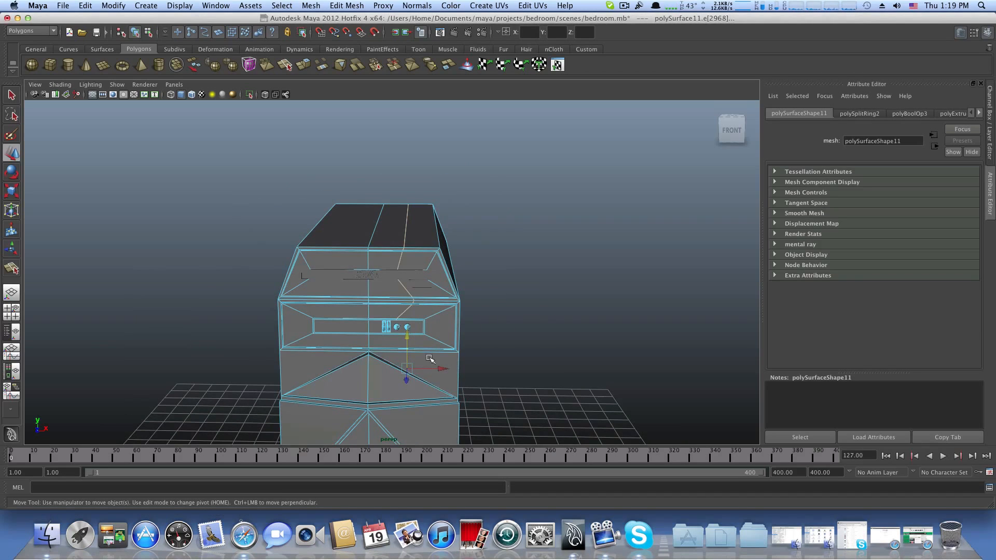
# Step: Split the matching edge ring through the tower's top on the half to the left of the centre line
pyautogui.keyDown('alt'); pyautogui.moveTo(356, 280); pyautogui.dragTo(362, 270); pyautogui.keyUp('alt')
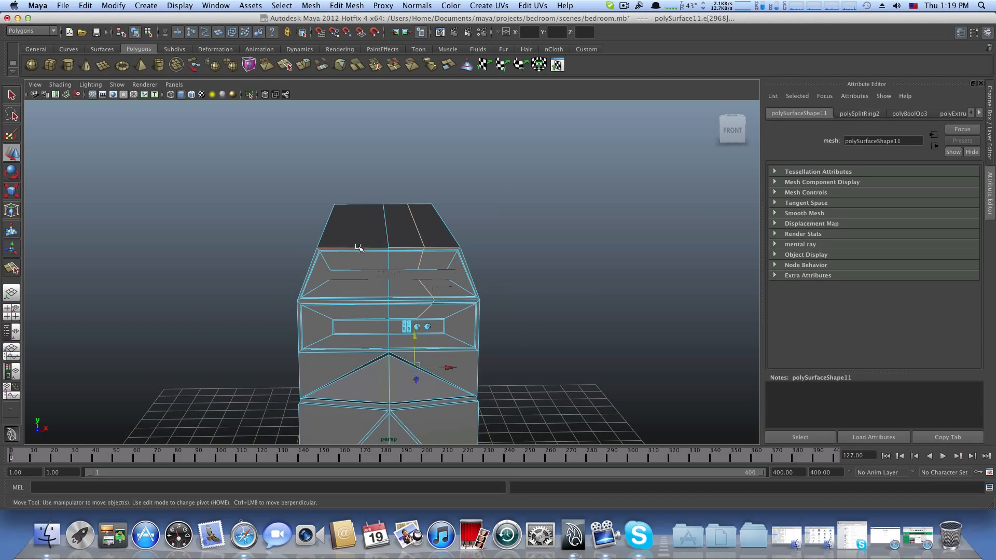
pyautogui.click(358, 248)
pyautogui.scroll(3, 361, 257)
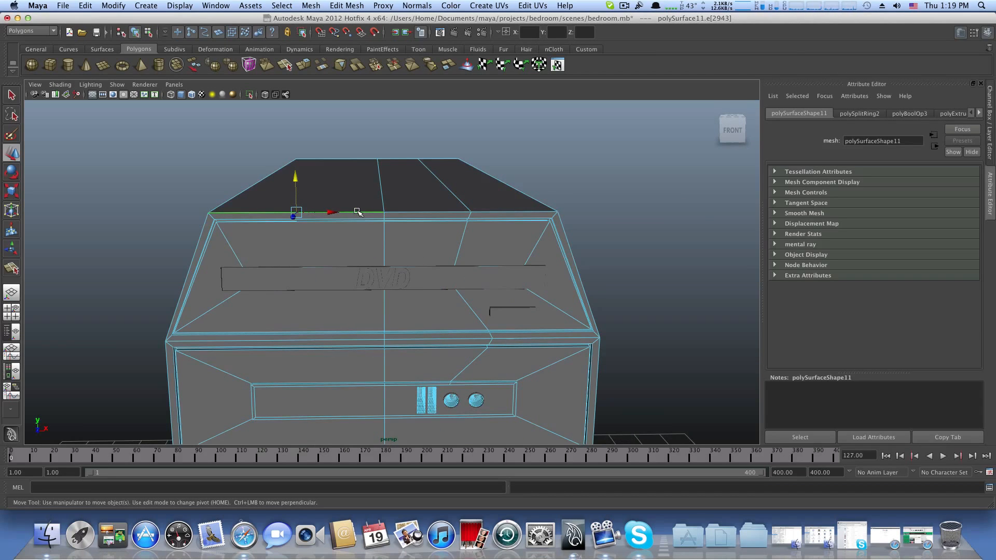
pyautogui.keyDown('ctrl'); pyautogui.moveTo(358, 212); pyautogui.dragTo(364, 240, button='right'); pyautogui.keyUp('ctrl')
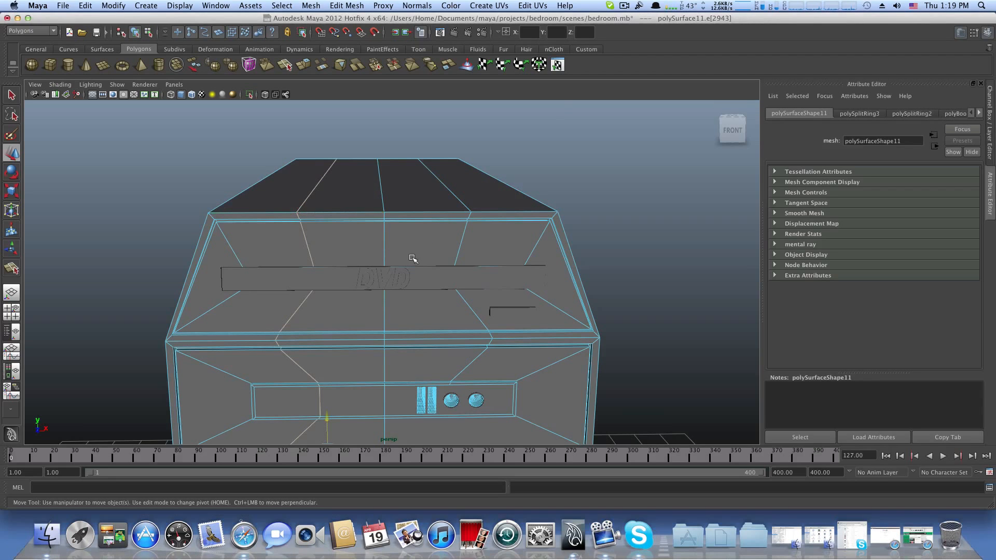
# Step: Extrude the two middle faces of the tower's top and narrow them to a local X scale of about 0.151
pyautogui.keyDown('alt'); pyautogui.moveTo(413, 258); pyautogui.dragTo(372, 251); pyautogui.keyUp('alt')
pyautogui.moveTo(371, 251); pyautogui.dragTo(369, 272, button='right')
pyautogui.click(364, 264)
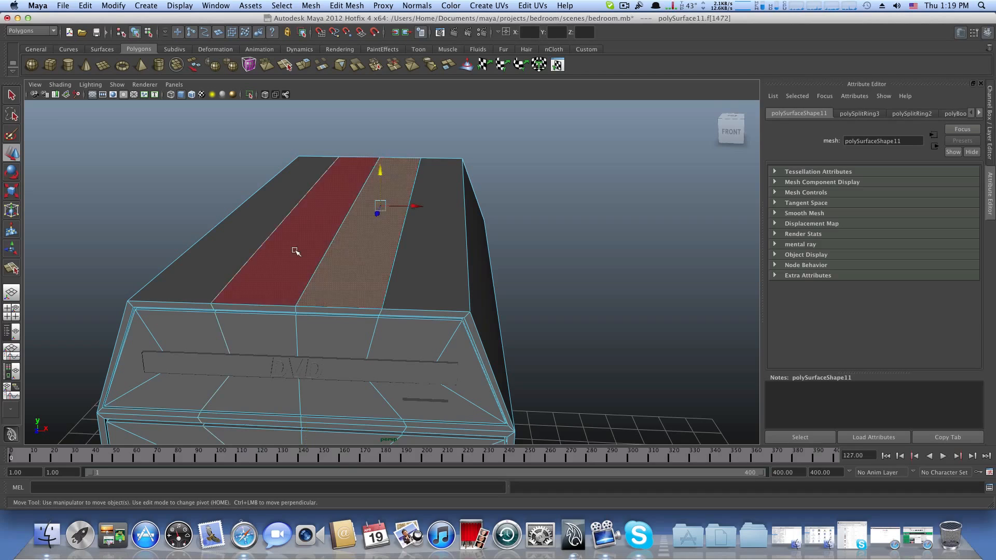
pyautogui.keyDown('shift'); pyautogui.click(295, 252); pyautogui.keyUp('shift')
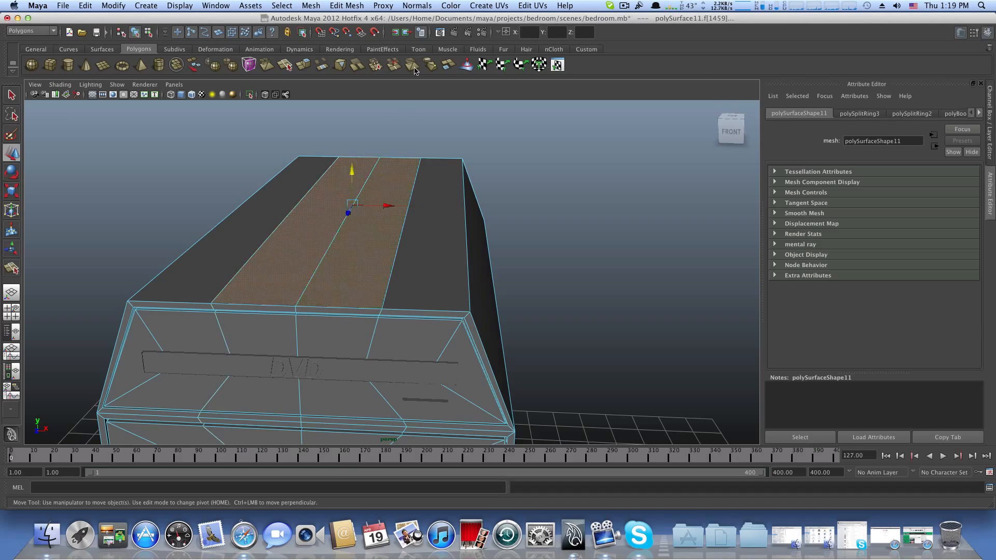
pyautogui.click(301, 65)
pyautogui.moveTo(372, 205); pyautogui.dragTo(344, 207)
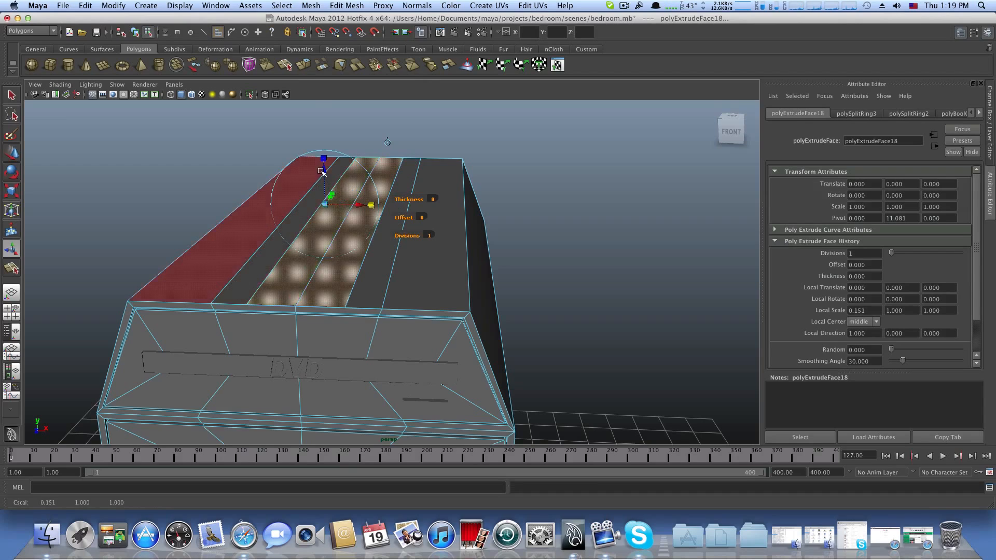
# Step: Raise the narrowed strip and extrude it again about 0.960 upward, tapering its length to a local Y scale of about 0.755
pyautogui.moveTo(321, 171); pyautogui.dragTo(315, 147)
pyautogui.click(304, 69)
pyautogui.click(304, 65)
pyautogui.keyDown('alt'); pyautogui.moveTo(316, 146); pyautogui.dragTo(399, 187, button='middle'); pyautogui.keyUp('alt')
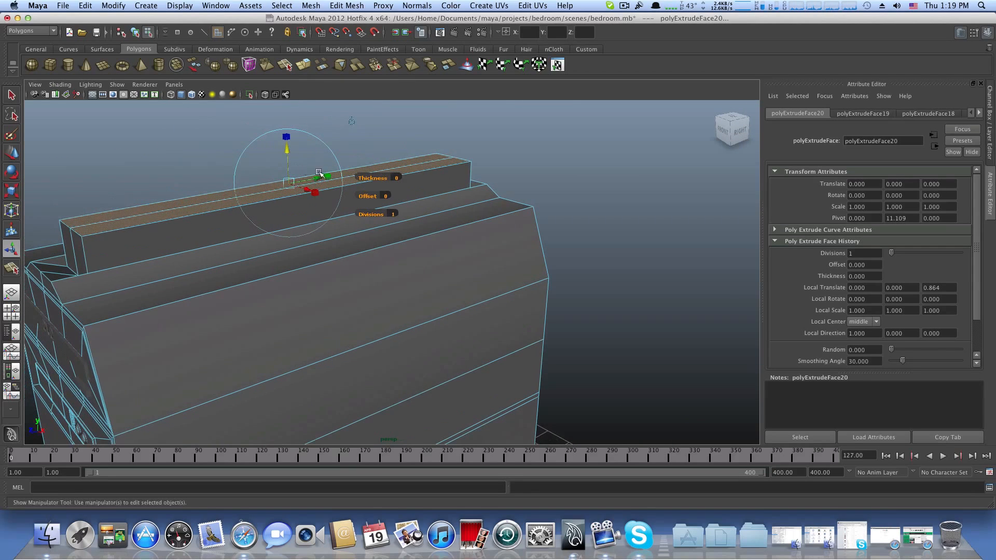
pyautogui.moveTo(327, 176); pyautogui.dragTo(286, 141)
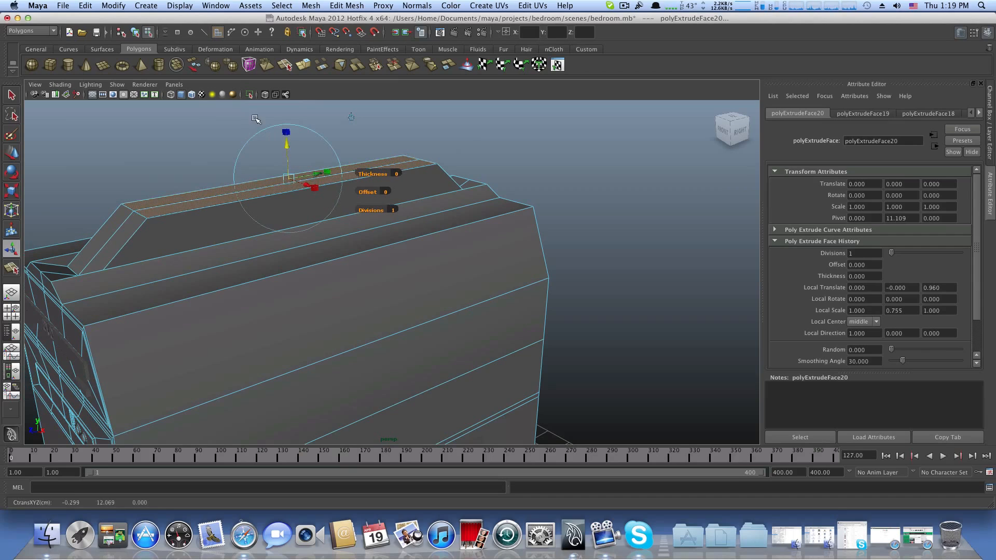
# Step: Extrude the ridge's top faces another 0.224 upward with a local Y scale of about 0.752, and return to object mode
pyautogui.hotkey('ctrl', 'e')
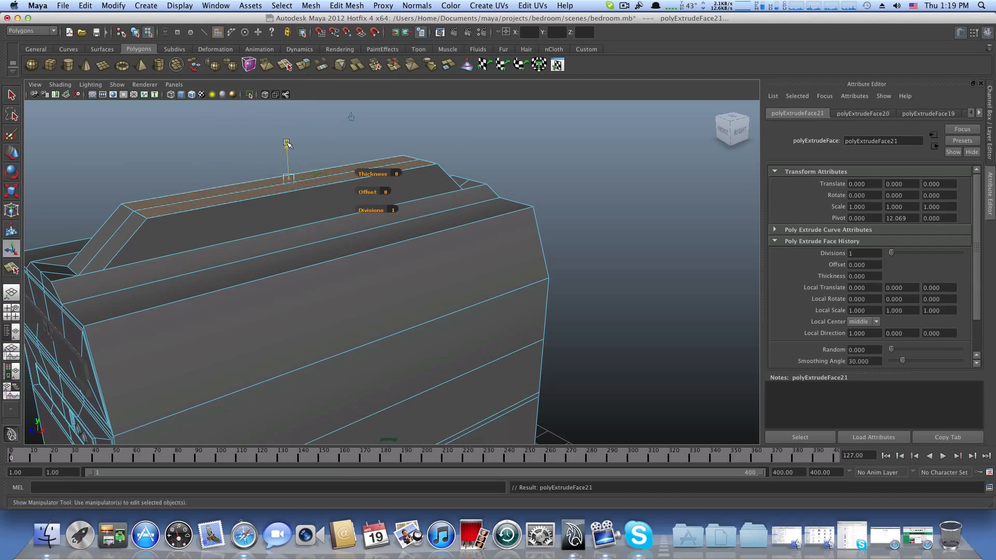
pyautogui.moveTo(294, 156)
pyautogui.mouseDown()
pyautogui.moveTo(297, 146)
pyautogui.moveTo(317, 162)
pyautogui.moveTo(255, 155)
pyautogui.moveTo(293, 152)
pyautogui.mouseUp()
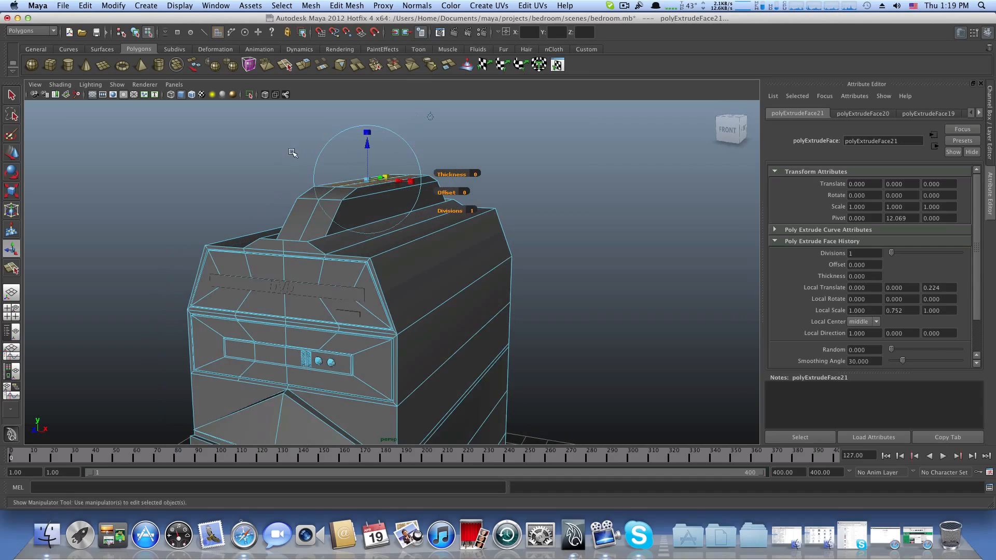
pyautogui.press('F8')
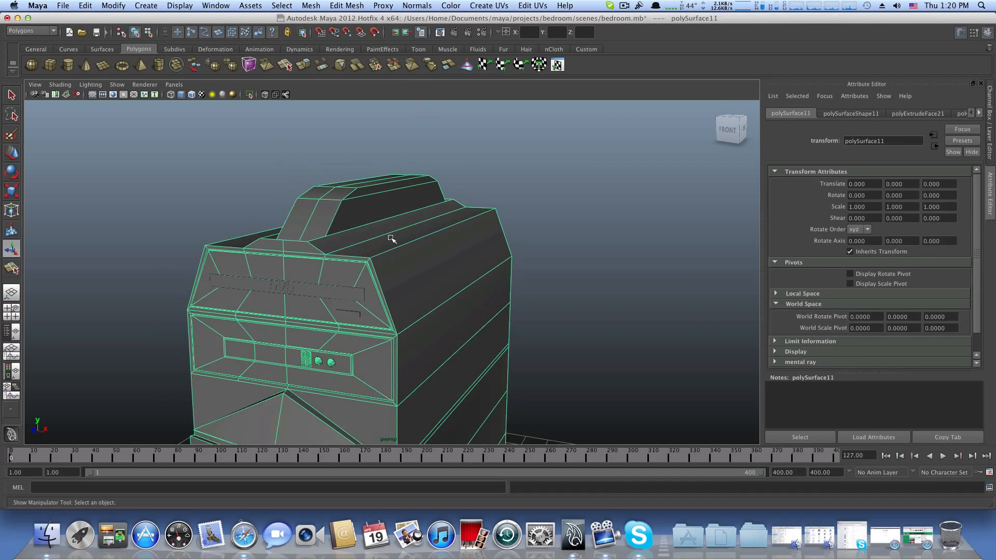
# Step: Scale the vertices at both ends of the ridge's base to about 0.847 in Z and adjust their height
pyautogui.keyDown('alt'); pyautogui.moveTo(309, 242); pyautogui.dragTo(197, 220); pyautogui.keyUp('alt')
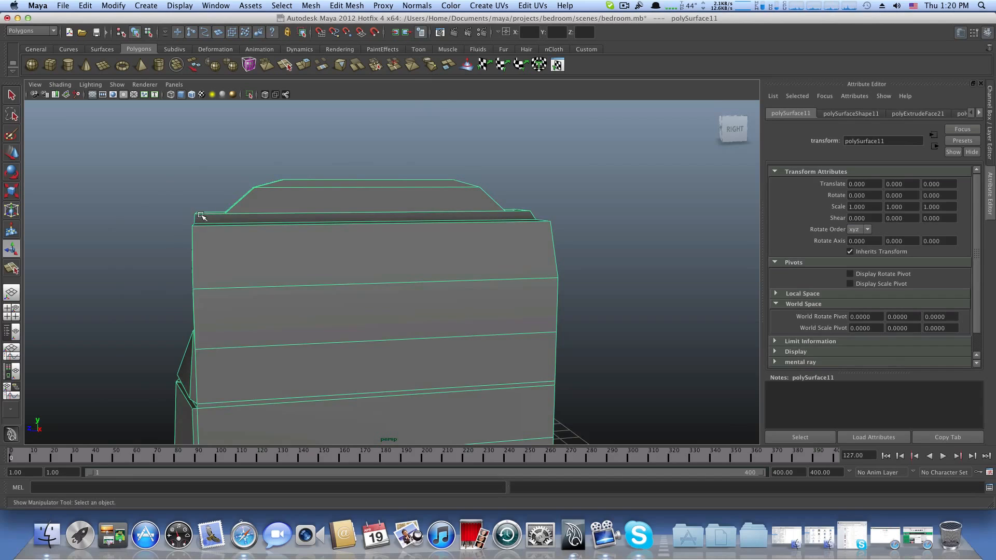
pyautogui.moveTo(201, 215); pyautogui.dragTo(174, 215, button='right')
pyautogui.scroll(3, 177, 215)
pyautogui.keyDown('alt'); pyautogui.moveTo(178, 213); pyautogui.dragTo(196, 241); pyautogui.keyUp('alt')
pyautogui.click(280, 207)
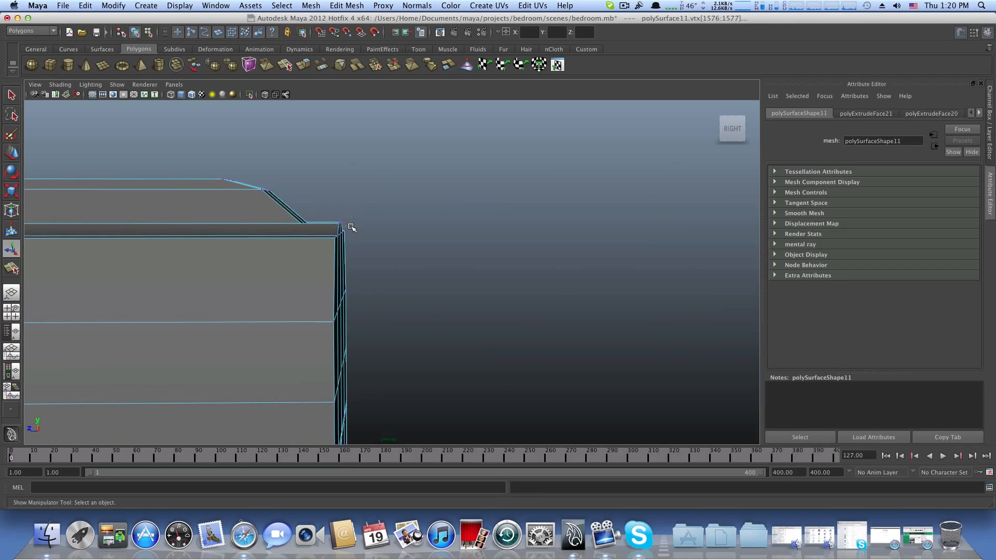
pyautogui.moveTo(351, 227); pyautogui.dragTo(352, 229)
pyautogui.press('w')
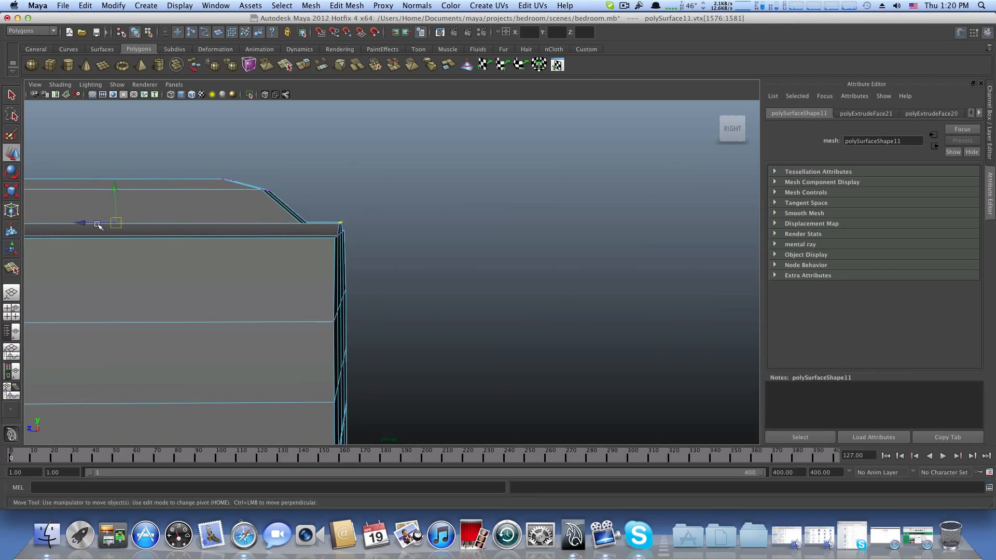
pyautogui.press('r')
pyautogui.moveTo(70, 224); pyautogui.dragTo(77, 224)
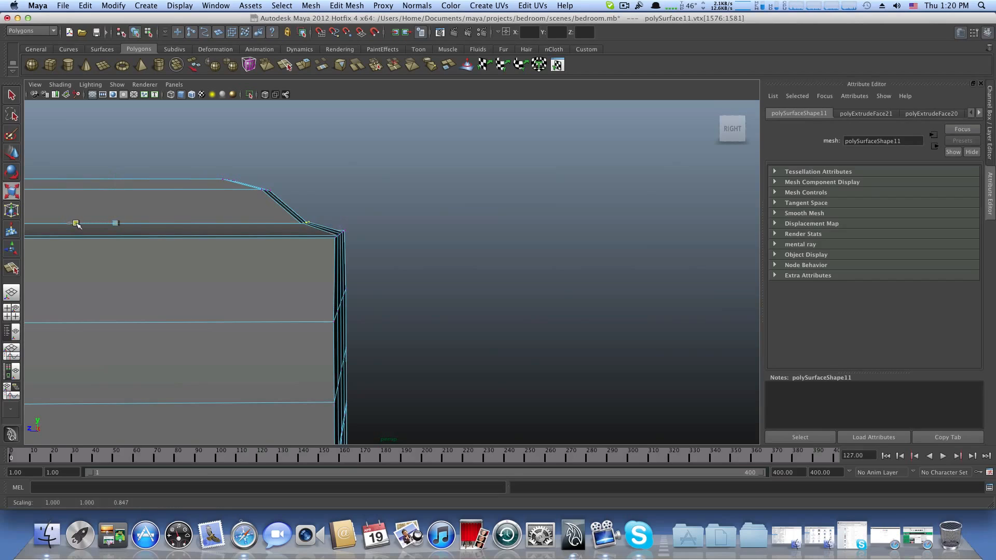
pyautogui.click(12, 154)
pyautogui.moveTo(116, 189); pyautogui.dragTo(262, 224)
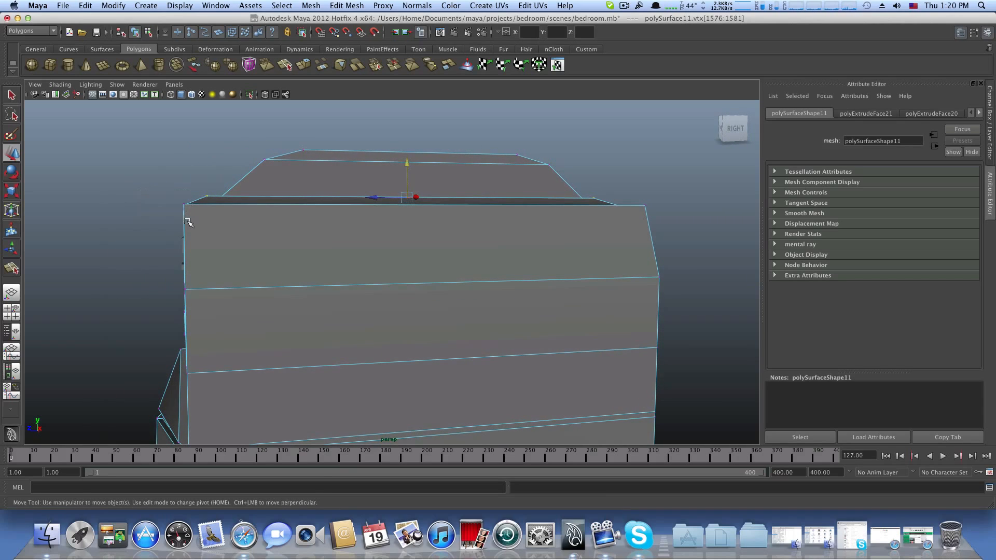
# Step: Shift the vertices along the tower's top front edge slightly in Z and return to object mode
pyautogui.moveTo(175, 197); pyautogui.dragTo(179, 231)
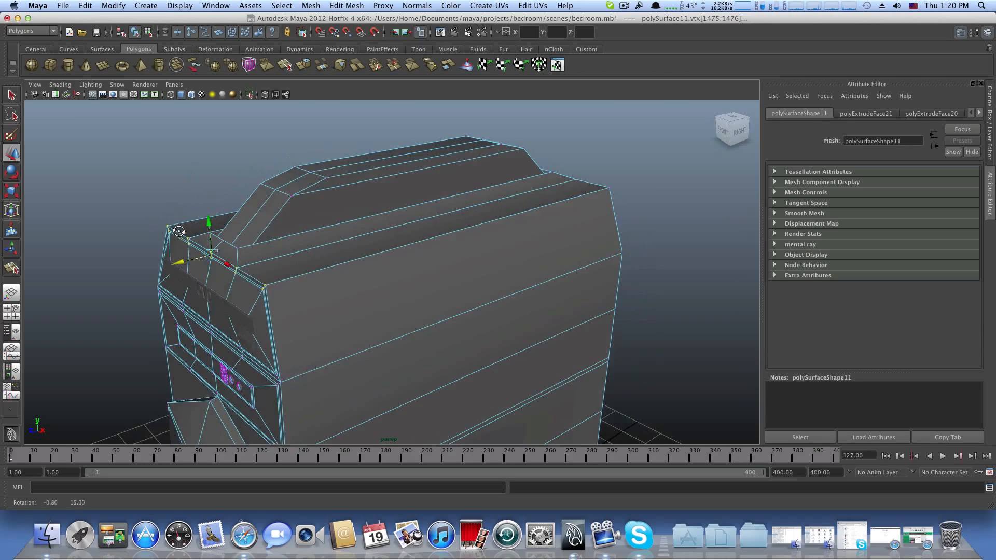
pyautogui.scroll(-6, 187, 244)
pyautogui.keyDown('alt'); pyautogui.moveTo(380, 322); pyautogui.dragTo(294, 229, button='middle'); pyautogui.keyUp('alt')
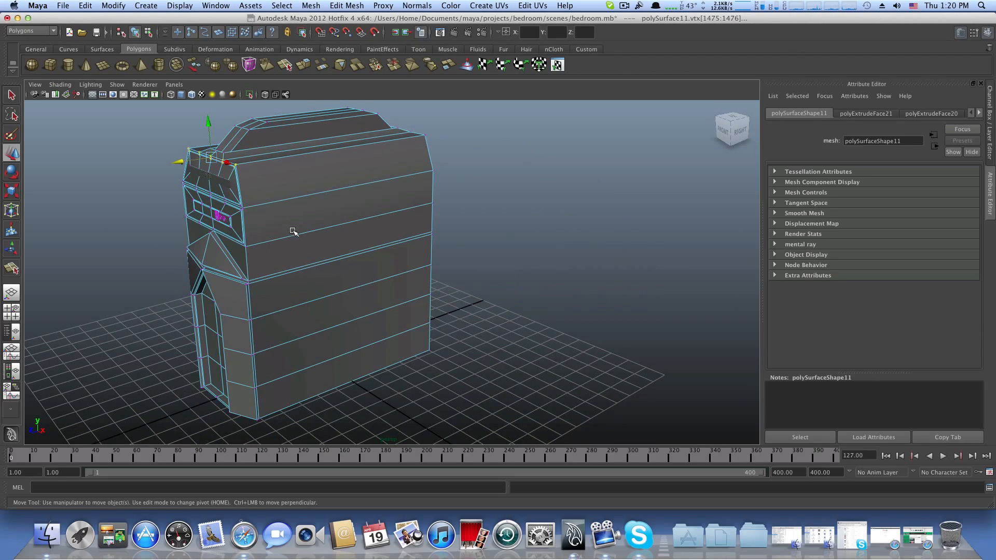
pyautogui.press('F8')
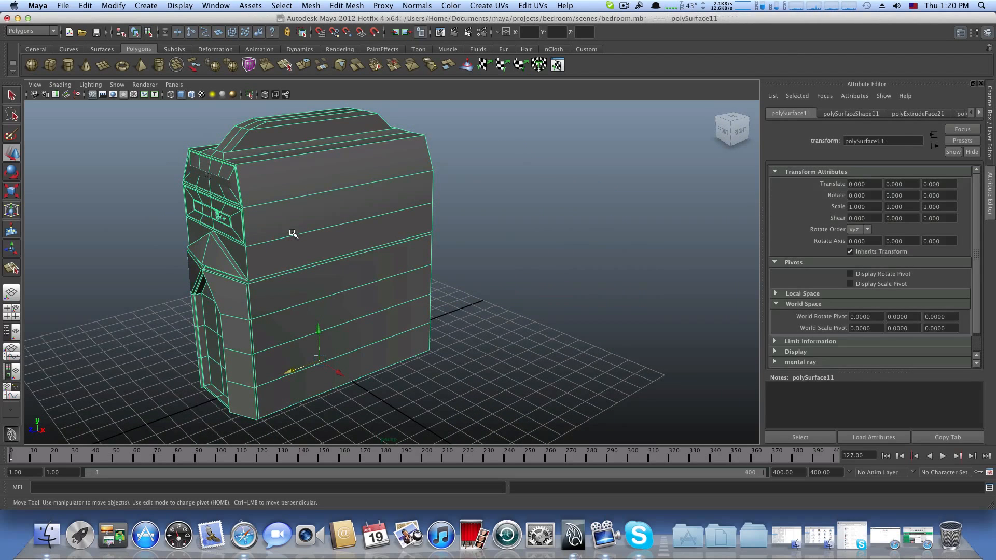
# Step: Create a polygon cube, raise it above the tower's top ridge to about Y 13.235, and stretch it to about 3.940 in Z
pyautogui.keyDown('alt'); pyautogui.moveTo(292, 233); pyautogui.dragTo(200, 241); pyautogui.keyUp('alt')
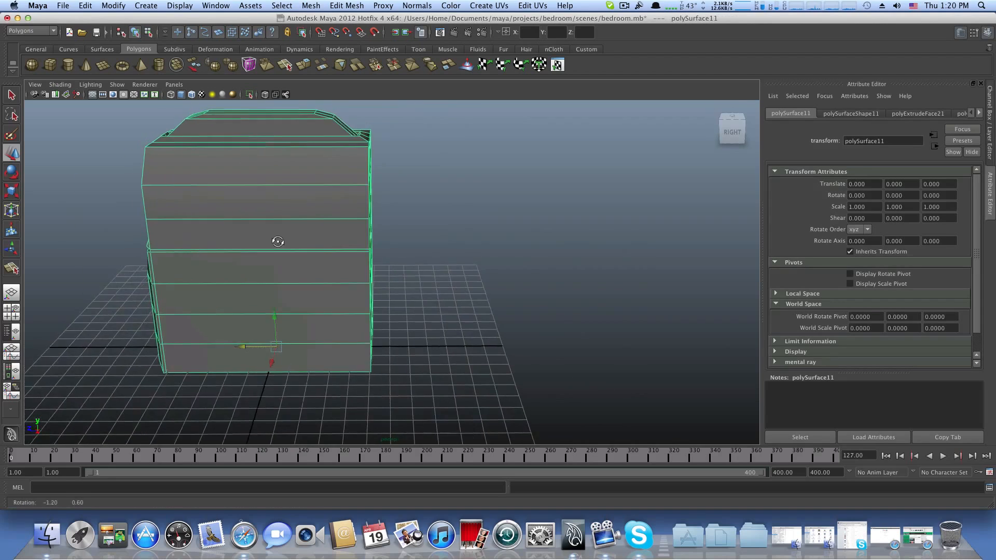
pyautogui.scroll(5, 278, 240)
pyautogui.click(57, 67)
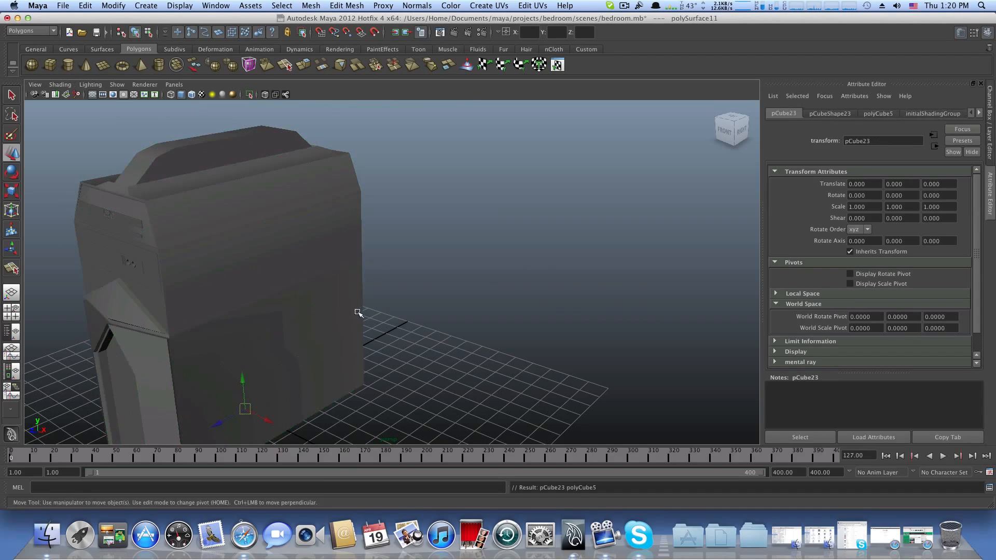
pyautogui.keyDown('alt'); pyautogui.moveTo(356, 311); pyautogui.dragTo(307, 389); pyautogui.keyUp('alt')
pyautogui.moveTo(276, 359); pyautogui.dragTo(252, 114)
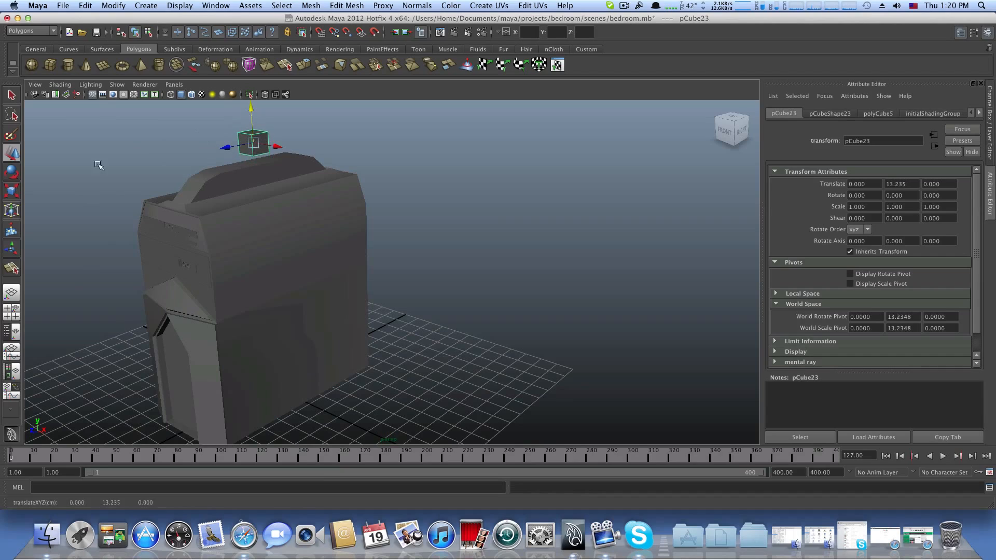
pyautogui.click(12, 191)
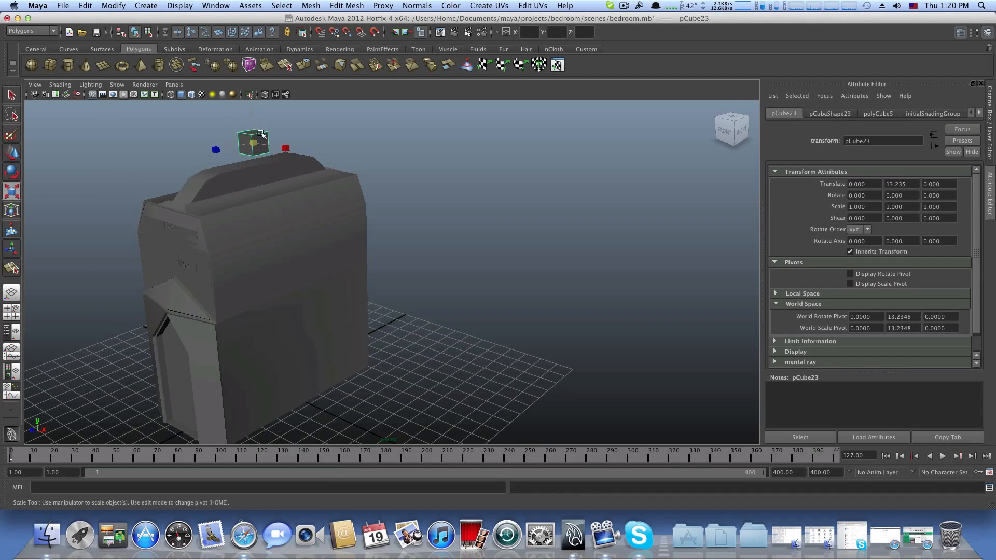
pyautogui.moveTo(210, 151); pyautogui.dragTo(85, 176)
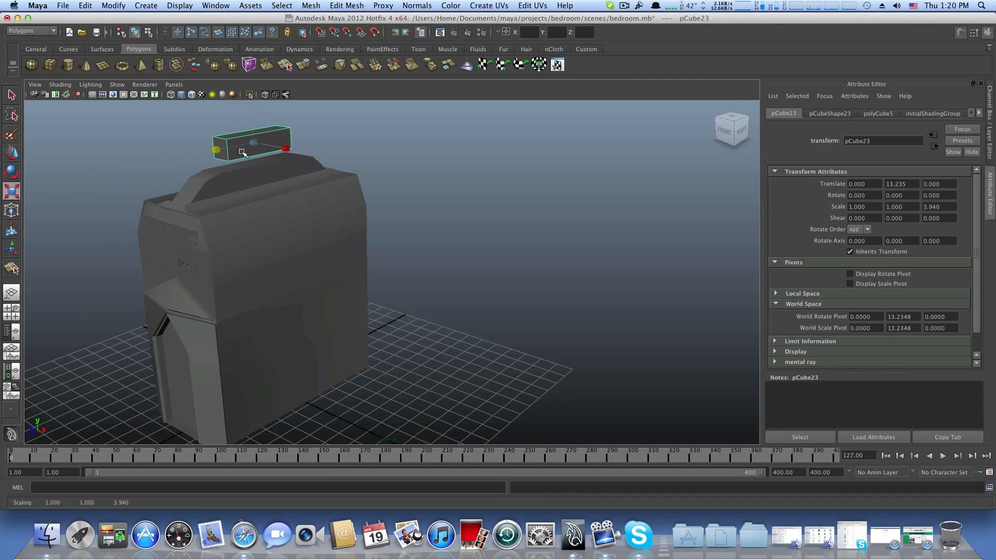
# Step: Scale the cube above the ridge to about 3.721 in X, 0.551 in Y and 6.405 in Z
pyautogui.moveTo(221, 152); pyautogui.dragTo(192, 158)
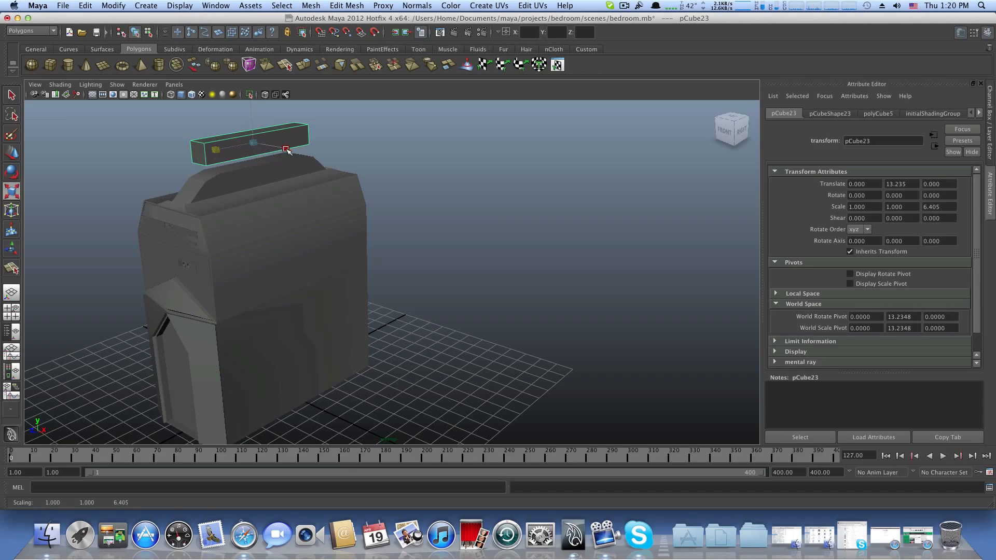
pyautogui.moveTo(286, 150); pyautogui.dragTo(384, 189)
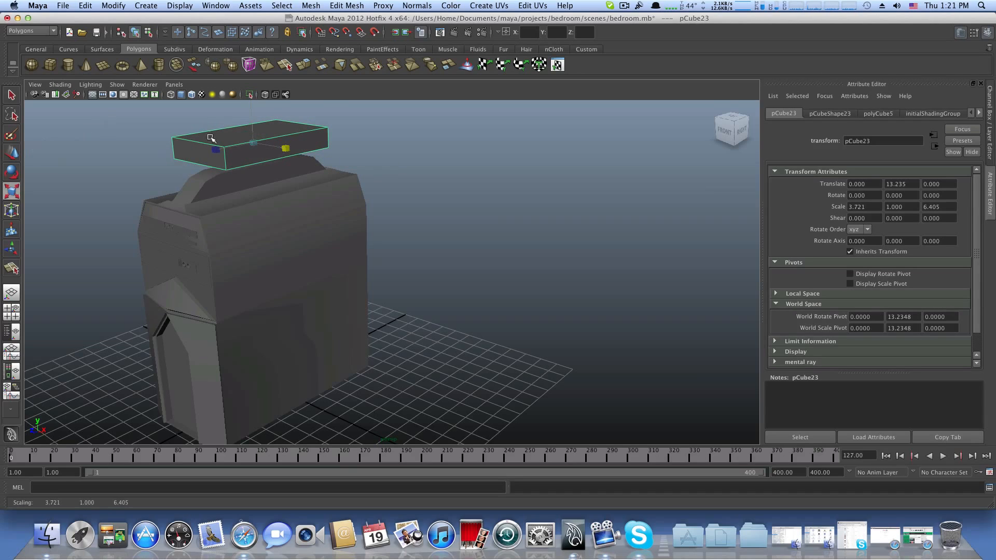
pyautogui.keyDown('alt'); pyautogui.moveTo(273, 133); pyautogui.dragTo(281, 151, button='middle'); pyautogui.keyUp('alt')
pyautogui.moveTo(261, 140); pyautogui.dragTo(216, 176)
# Step: Lower the flattened cube into the tower's top ridge, to about Y 11.629
pyautogui.click(10, 154)
pyautogui.keyDown('alt'); pyautogui.moveTo(264, 188); pyautogui.dragTo(353, 195, button='right'); pyautogui.keyUp('alt')
pyautogui.keyDown('alt'); pyautogui.moveTo(304, 177); pyautogui.dragTo(361, 195, button='middle'); pyautogui.keyUp('alt')
pyautogui.keyDown('alt'); pyautogui.moveTo(261, 170); pyautogui.dragTo(304, 188, button='middle'); pyautogui.keyUp('alt')
pyautogui.moveTo(278, 142); pyautogui.dragTo(277, 143)
pyautogui.moveTo(289, 161)
pyautogui.keyDown('alt'); pyautogui.mouseDown()
pyautogui.moveTo(295, 151)
pyautogui.moveTo(284, 147)
pyautogui.mouseUp(); pyautogui.keyUp('alt')
# Step: Shrink the cube to about 0.466 in Y and 4.101 in Z, and raise it to about Y 11.719 within the ridge
pyautogui.click(11, 188)
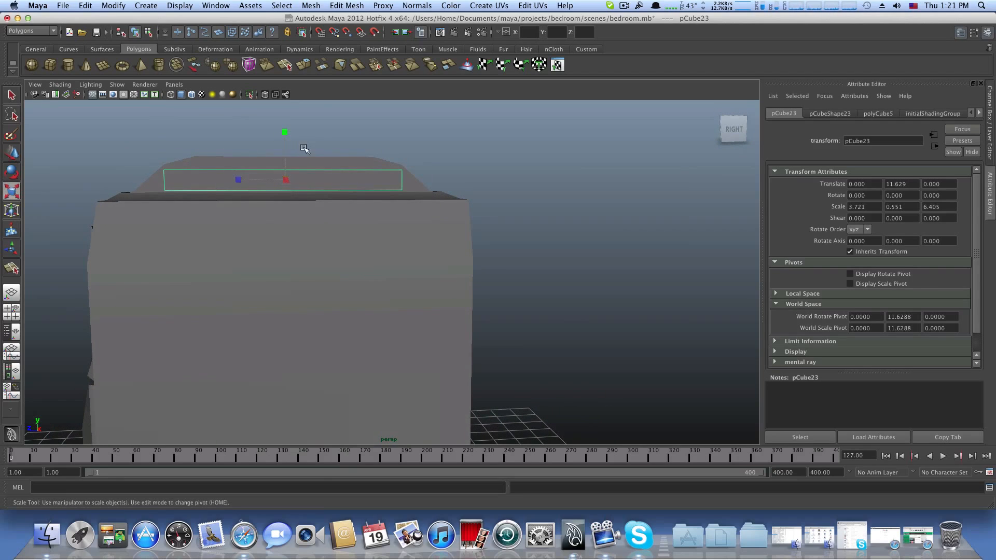
pyautogui.moveTo(238, 180); pyautogui.dragTo(240, 180)
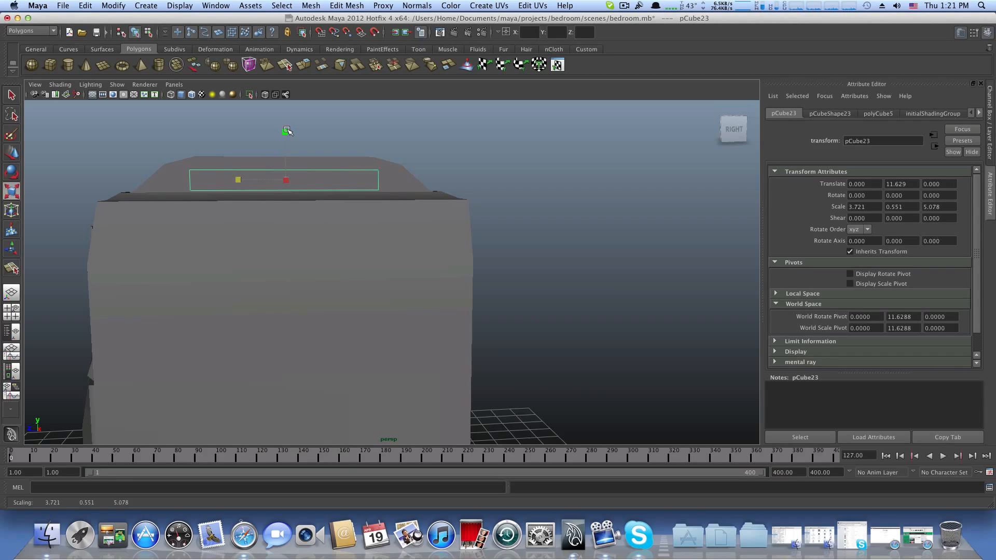
pyautogui.moveTo(287, 132); pyautogui.dragTo(286, 144)
pyautogui.click(11, 154)
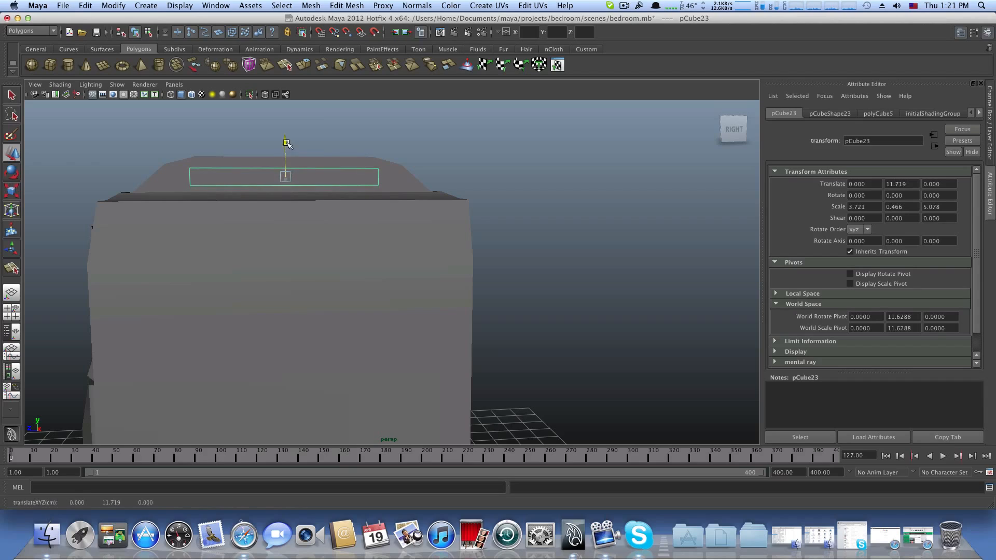
pyautogui.click(18, 195)
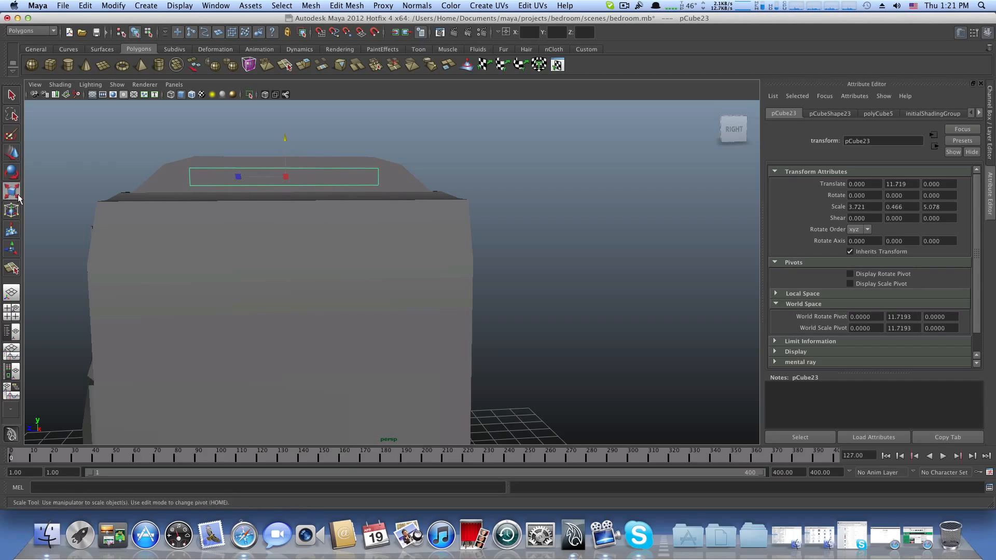
pyautogui.moveTo(234, 178); pyautogui.dragTo(252, 195)
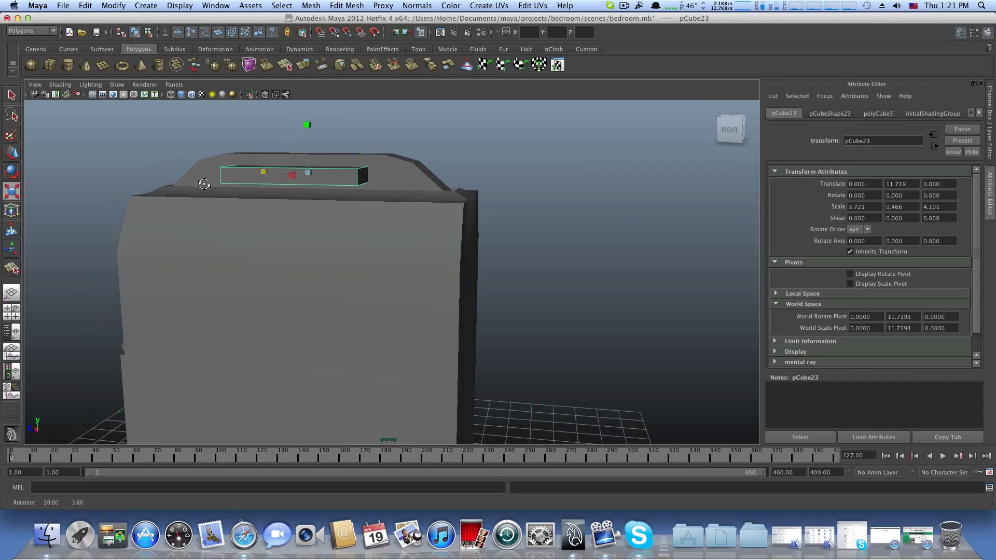
# Step: Set the cube's subdivisions to 6 in width, 6 in height and 7 in depth
pyautogui.click(885, 114)
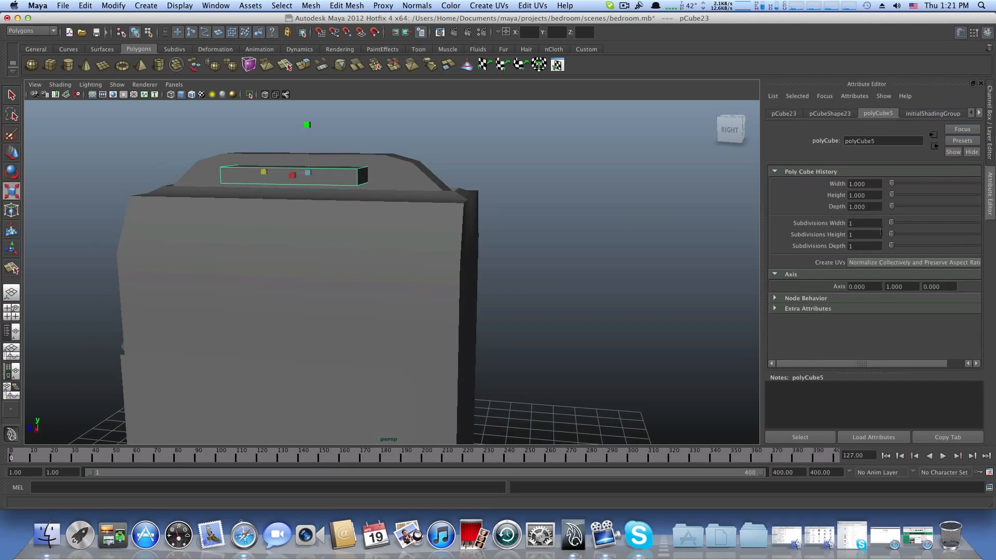
pyautogui.moveTo(893, 224)
pyautogui.mouseDown()
pyautogui.moveTo(902, 224)
pyautogui.moveTo(903, 246)
pyautogui.moveTo(901, 235)
pyautogui.mouseUp()
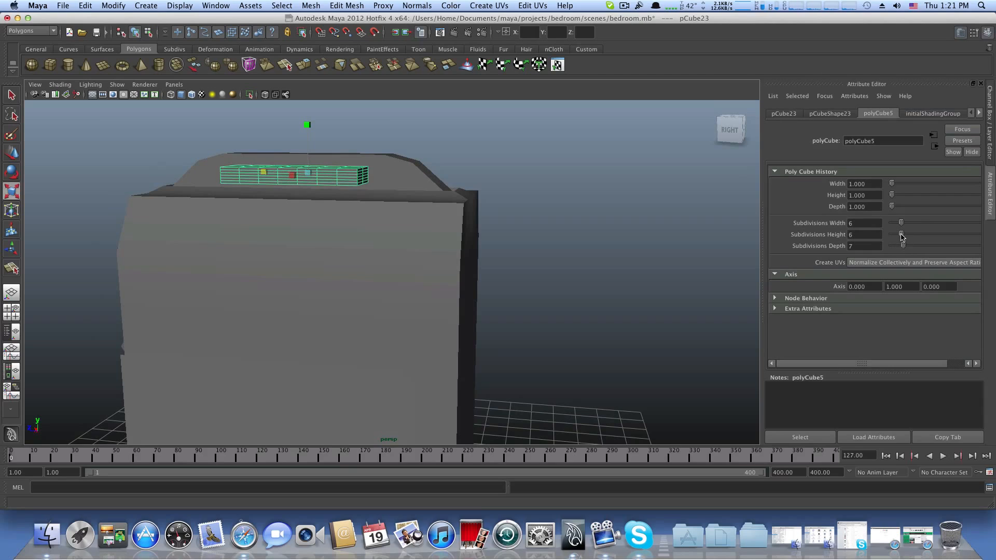
pyautogui.click(320, 6)
pyautogui.click(213, 236)
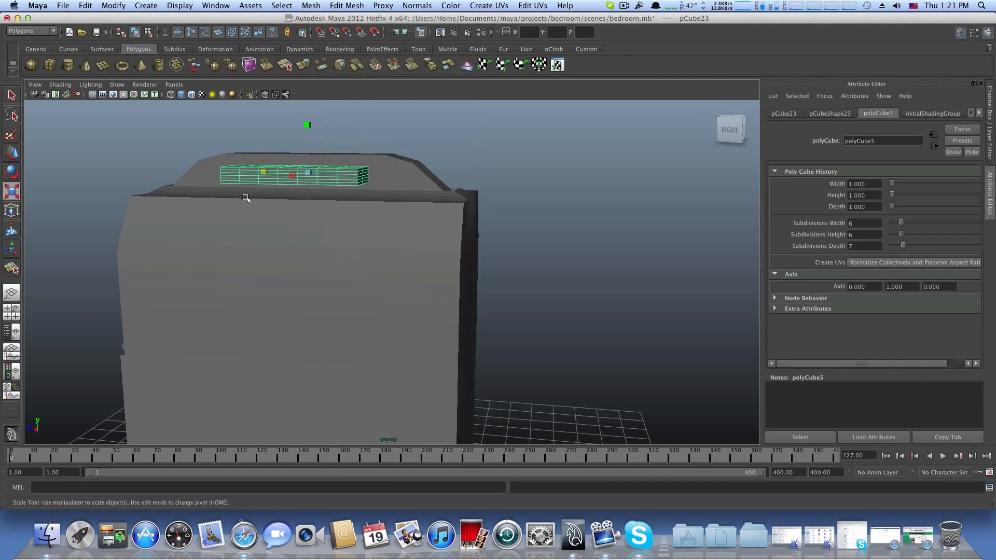
# Step: Subtract the cube from the tower with a Boolean Difference to cut the handle opening through the ridge
pyautogui.click(289, 246)
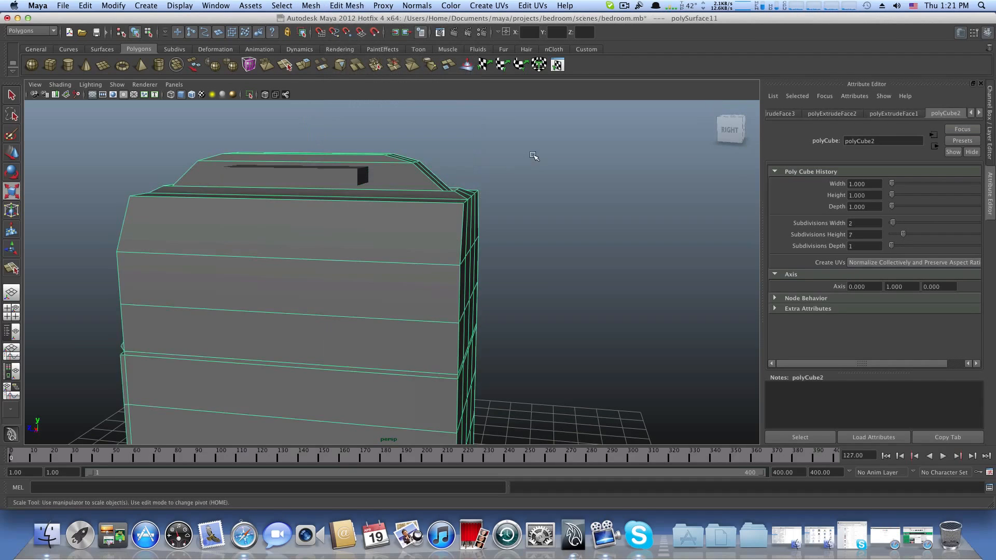
pyautogui.keyDown('shift'); pyautogui.click(312, 175); pyautogui.keyUp('shift')
pyautogui.click(346, 6)
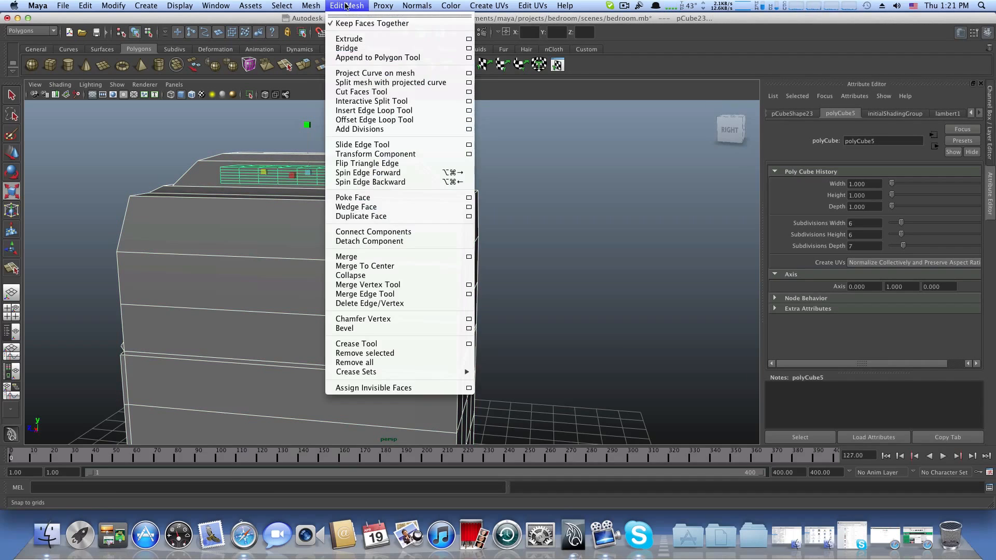
pyautogui.moveTo(341, 52)
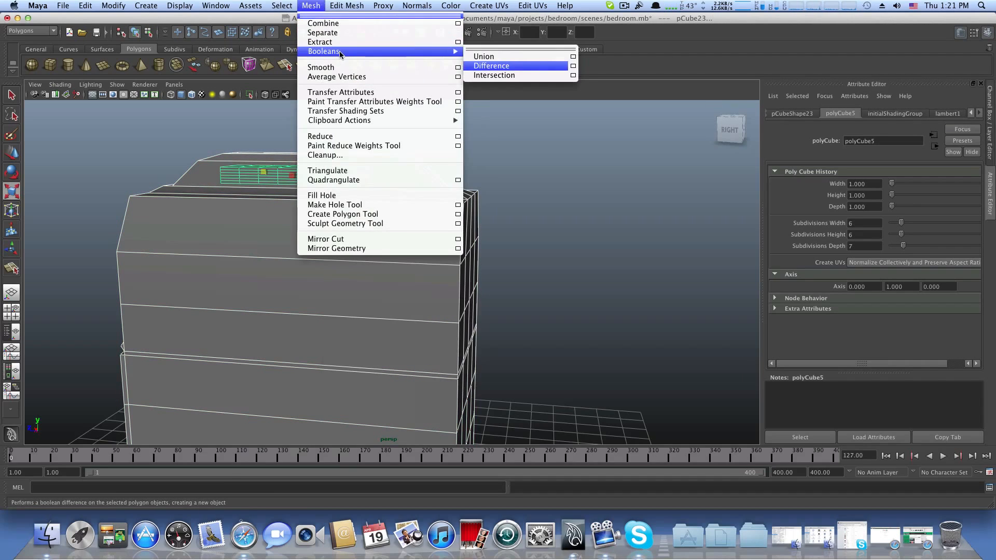
pyautogui.click(493, 66)
# Step: Select all parts of the computer tower, including the front-panel details, and group them
pyautogui.keyDown('alt'); pyautogui.moveTo(411, 197); pyautogui.dragTo(429, 274); pyautogui.keyUp('alt')
pyautogui.keyDown('alt'); pyautogui.moveTo(429, 274); pyautogui.dragTo(384, 273, button='right'); pyautogui.keyUp('alt')
pyautogui.keyDown('alt'); pyautogui.moveTo(385, 274); pyautogui.dragTo(382, 220); pyautogui.keyUp('alt')
pyautogui.keyDown('alt'); pyautogui.moveTo(382, 220); pyautogui.dragTo(332, 257, button='right'); pyautogui.keyUp('alt')
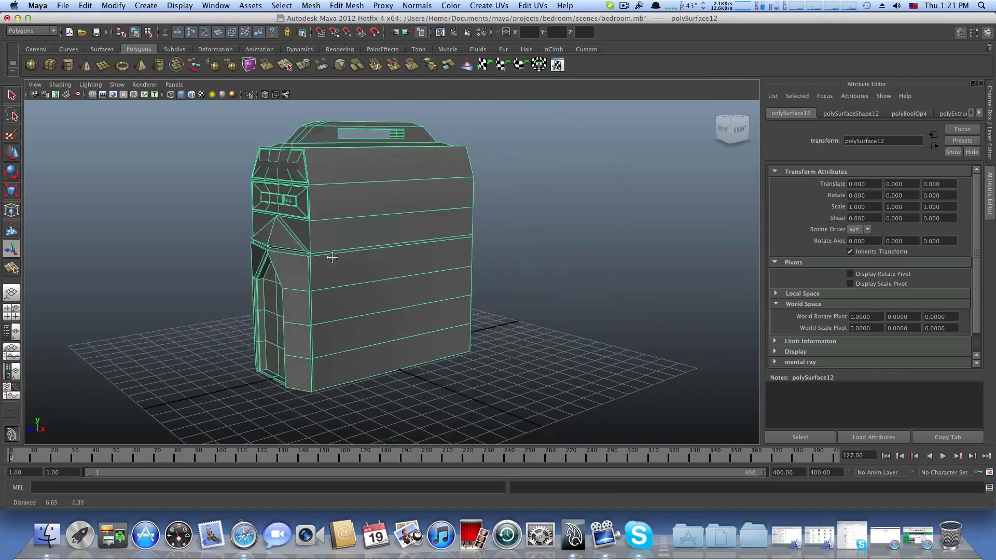
pyautogui.keyDown('alt'); pyautogui.moveTo(332, 258); pyautogui.dragTo(249, 277); pyautogui.keyUp('alt')
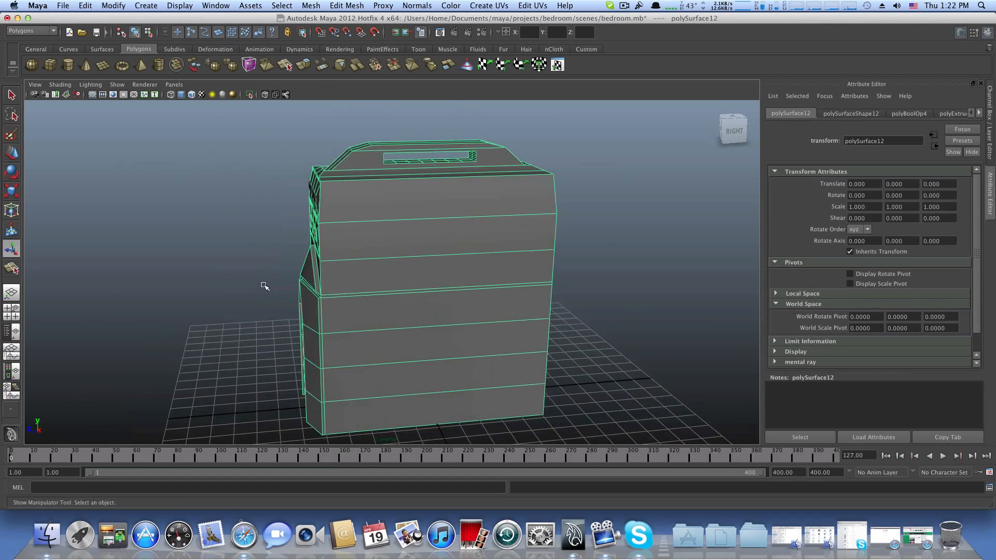
pyautogui.keyDown('alt'); pyautogui.moveTo(226, 206); pyautogui.dragTo(546, 396); pyautogui.keyUp('alt')
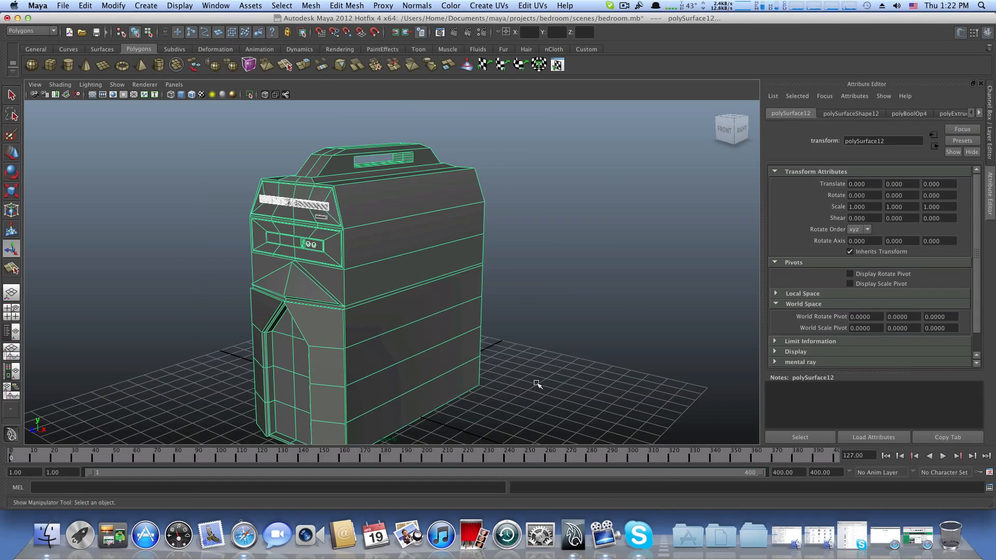
pyautogui.keyDown('alt'); pyautogui.moveTo(393, 268); pyautogui.dragTo(444, 263); pyautogui.keyUp('alt')
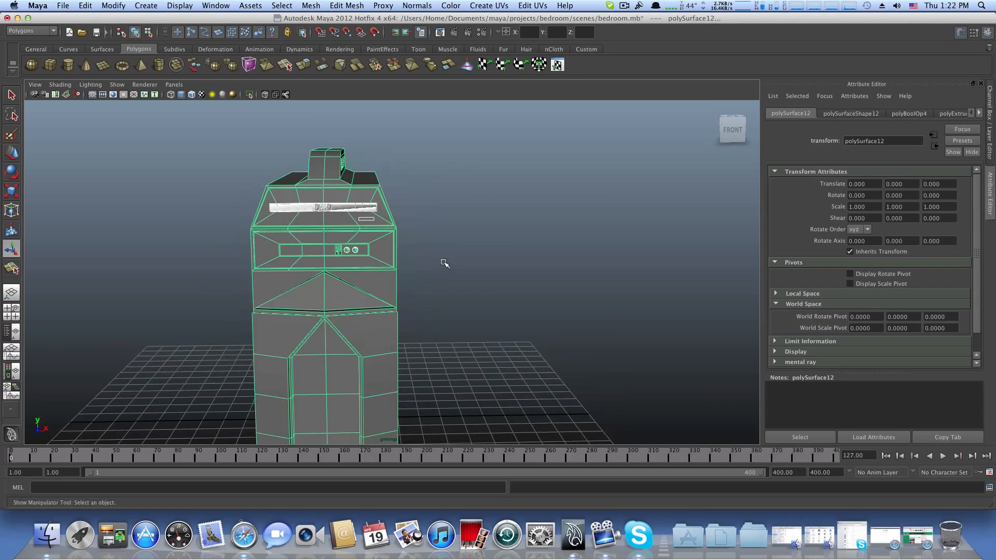
pyautogui.click(36, 49)
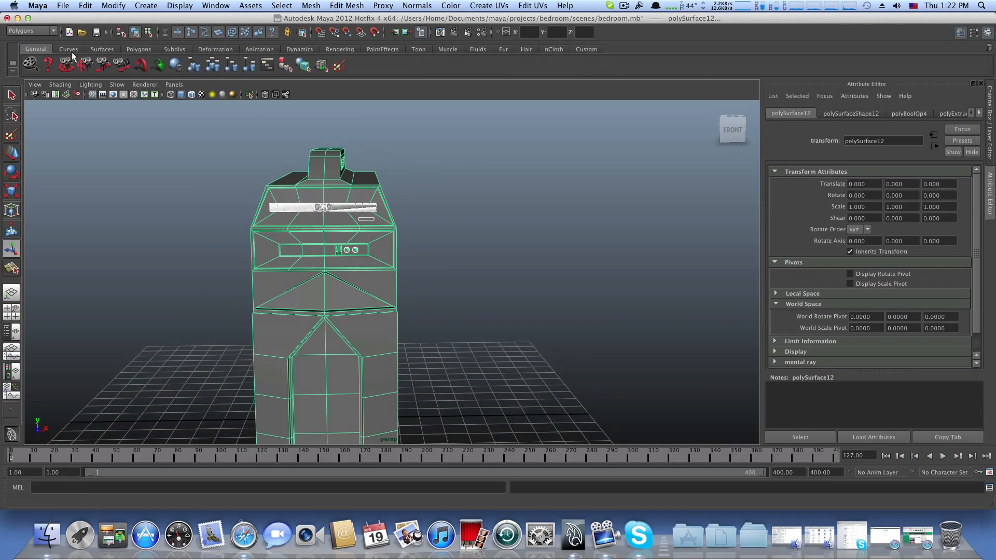
pyautogui.click(198, 68)
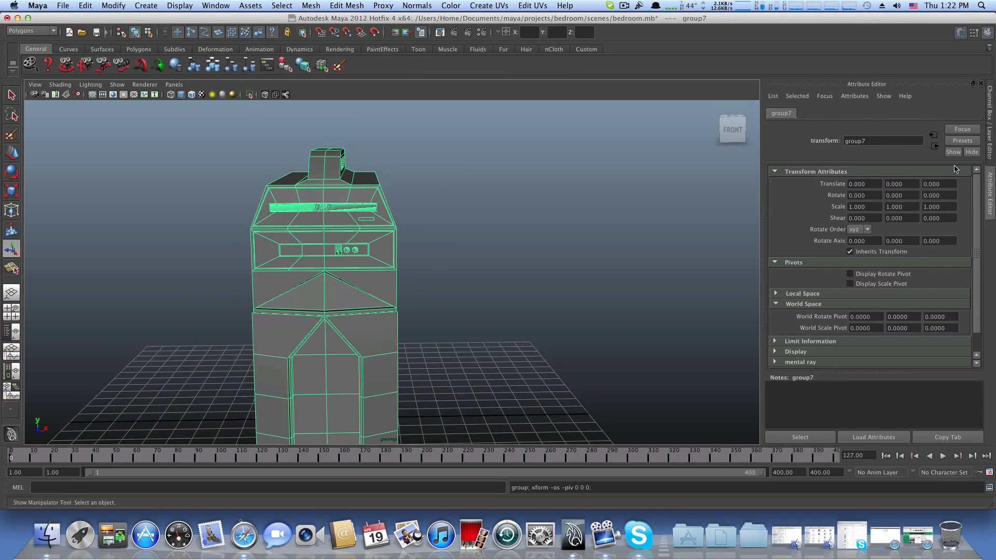
# Step: Create a display layer from the selected tower group, name it pccase and give it a blue color
pyautogui.click(989, 32)
pyautogui.click(989, 32)
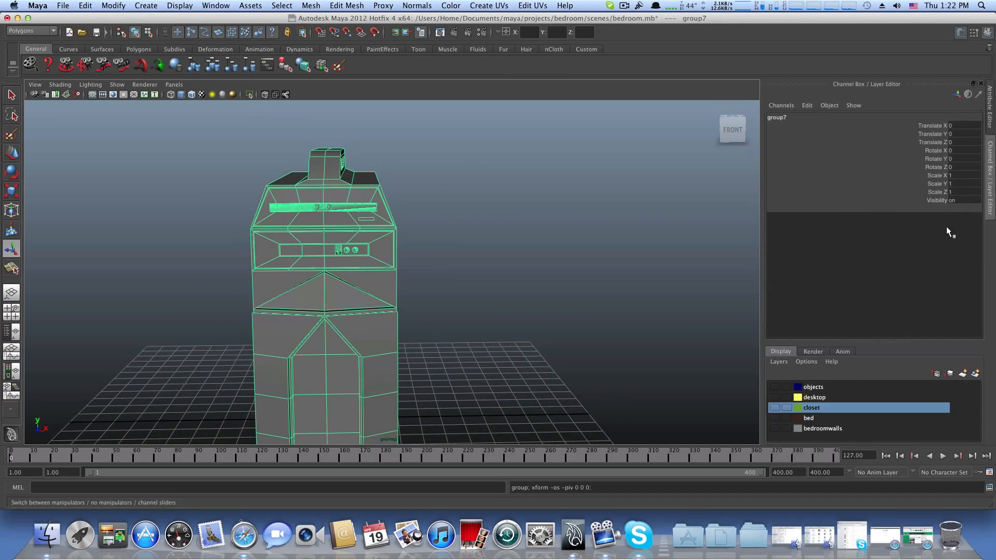
pyautogui.click(975, 374)
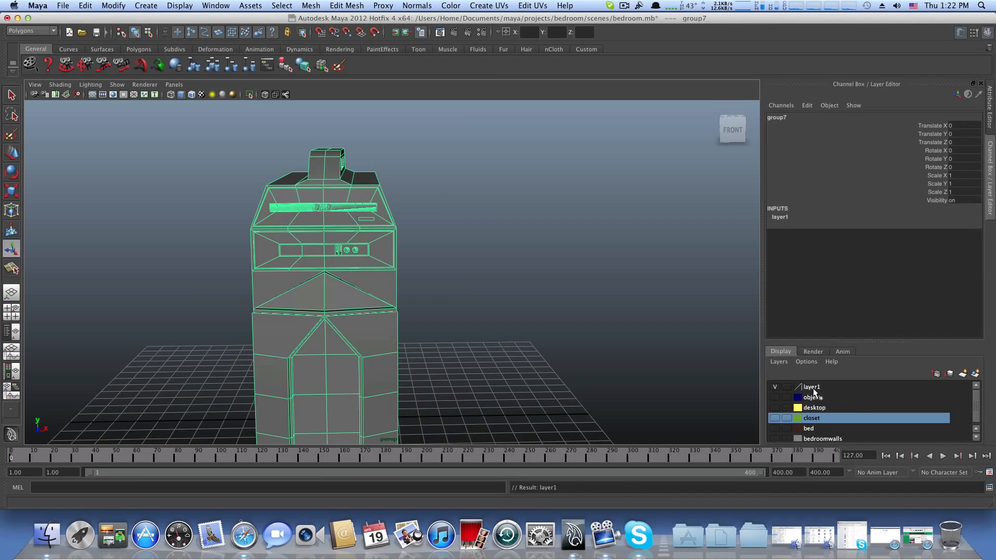
pyautogui.click(809, 389)
pyautogui.doubleClick(810, 390)
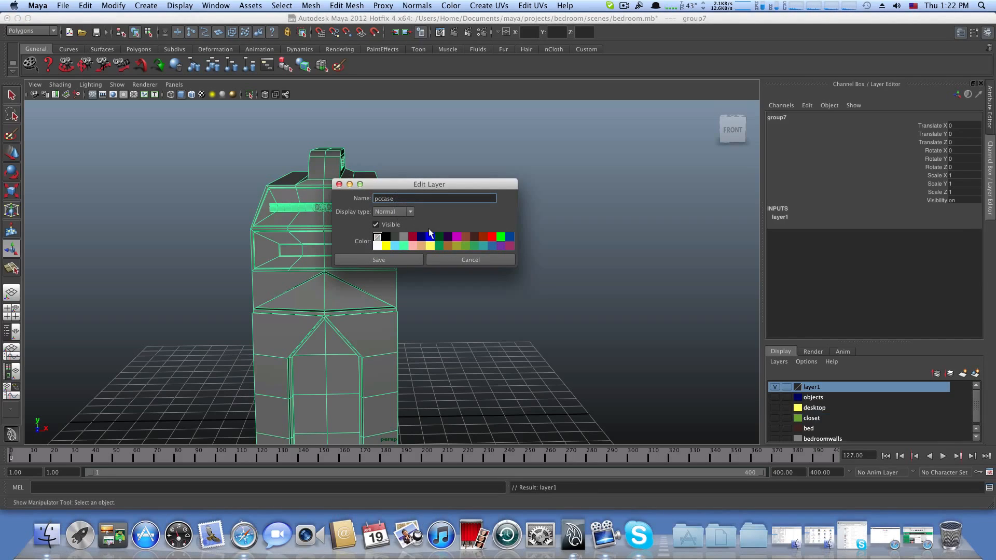
pyautogui.click(370, 257)
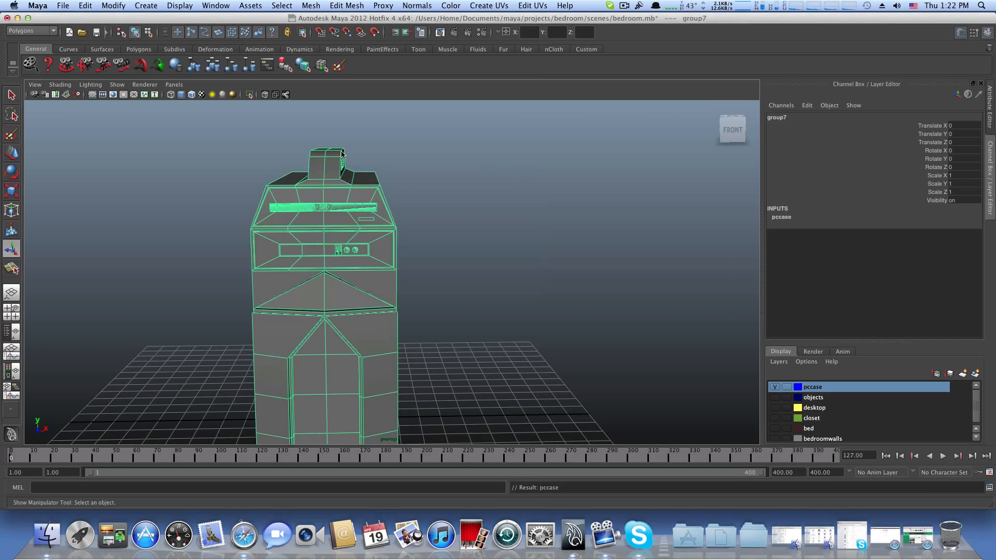
# Step: Show the desktop layer so the desk appears alongside the tower
pyautogui.keyDown('alt'); pyautogui.moveTo(416, 196); pyautogui.dragTo(337, 196); pyautogui.keyUp('alt')
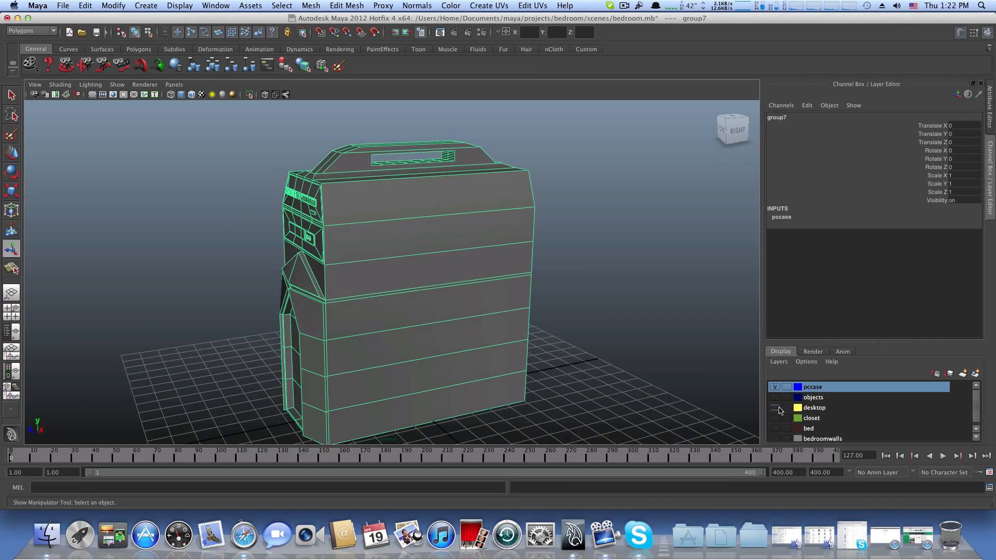
pyautogui.click(775, 408)
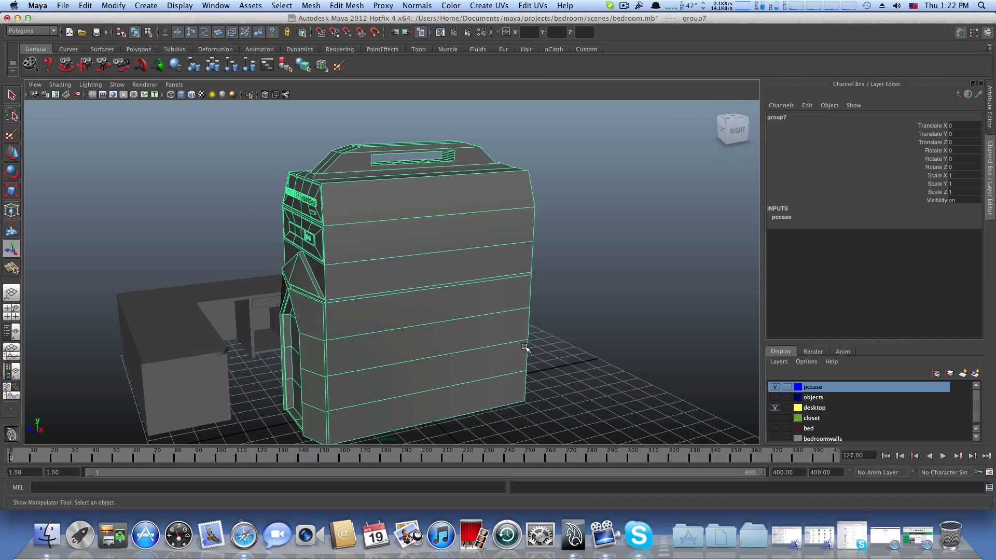
pyautogui.keyDown('alt'); pyautogui.moveTo(525, 348); pyautogui.dragTo(227, 231, button='right'); pyautogui.keyUp('alt')
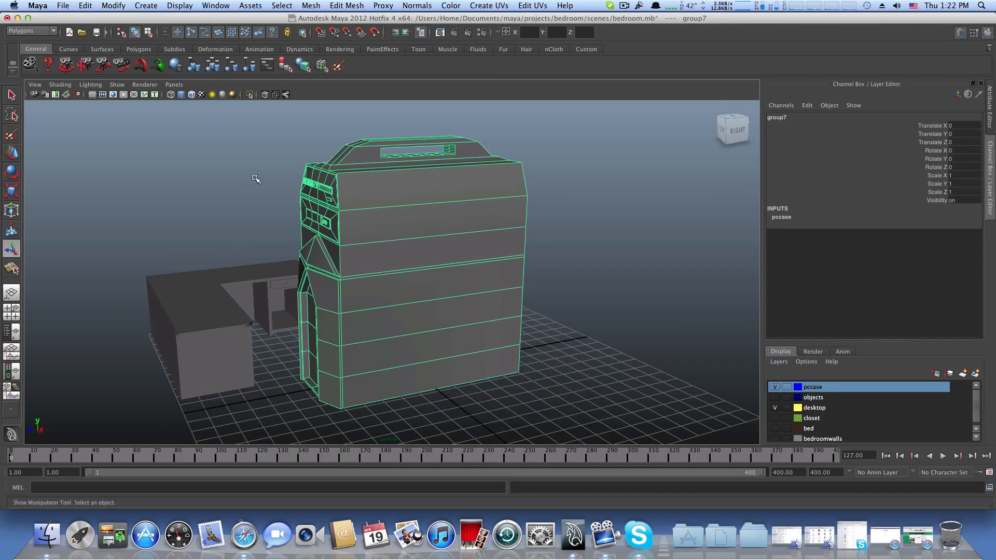
pyautogui.keyDown('alt'); pyautogui.moveTo(208, 182); pyautogui.dragTo(320, 178); pyautogui.keyUp('alt')
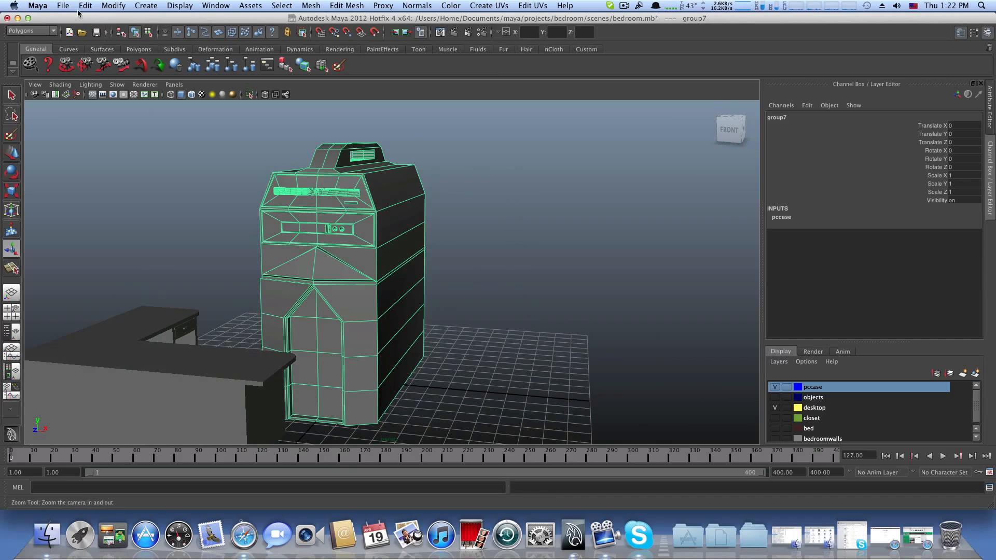
# Step: Center the tower group's pivot and scale the group uniformly to about 0.269
pyautogui.click(113, 6)
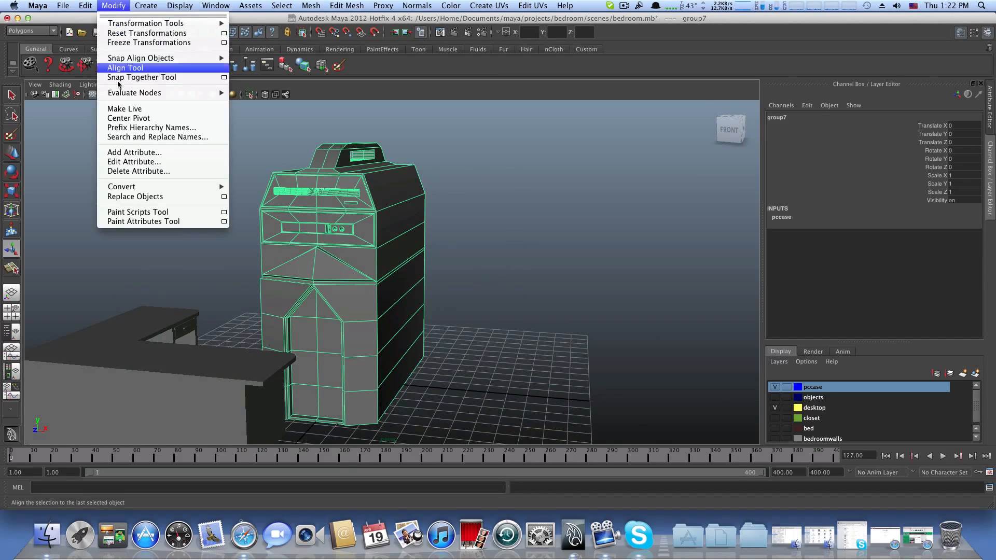
pyautogui.click(134, 117)
pyautogui.click(12, 196)
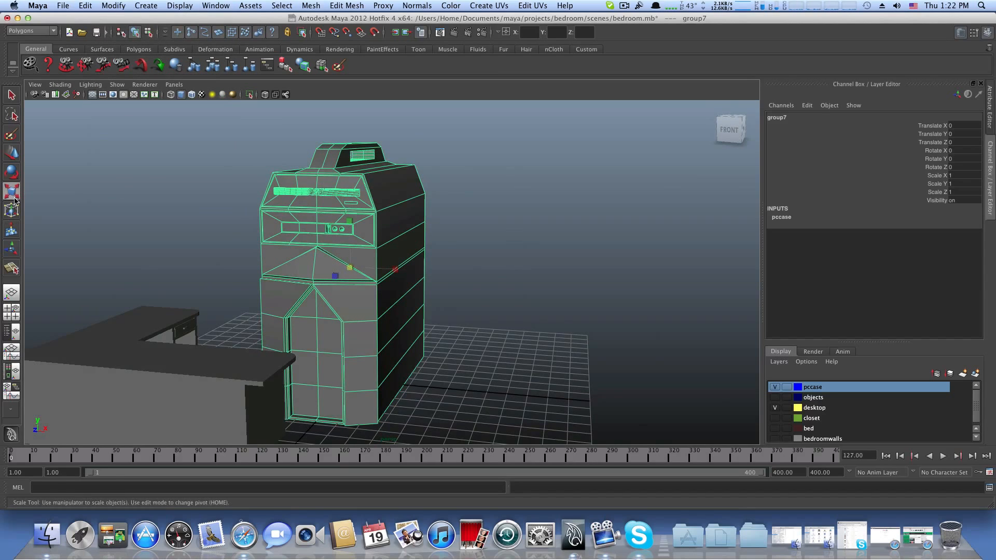
pyautogui.moveTo(355, 270); pyautogui.dragTo(171, 305)
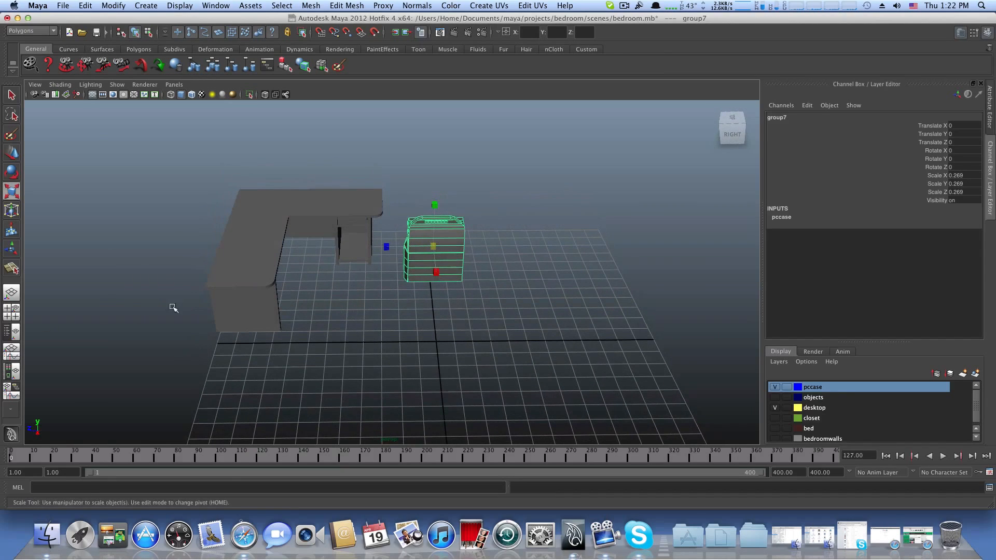
# Step: Move the tower group down to about Y -4.206 and toward the desk to about Z 4.869
pyautogui.click(11, 153)
pyautogui.click(11, 153)
pyautogui.moveTo(433, 218); pyautogui.dragTo(320, 334)
# Step: Rotate the tower group to 90 degrees about Y
pyautogui.press('e')
pyautogui.click(969, 160)
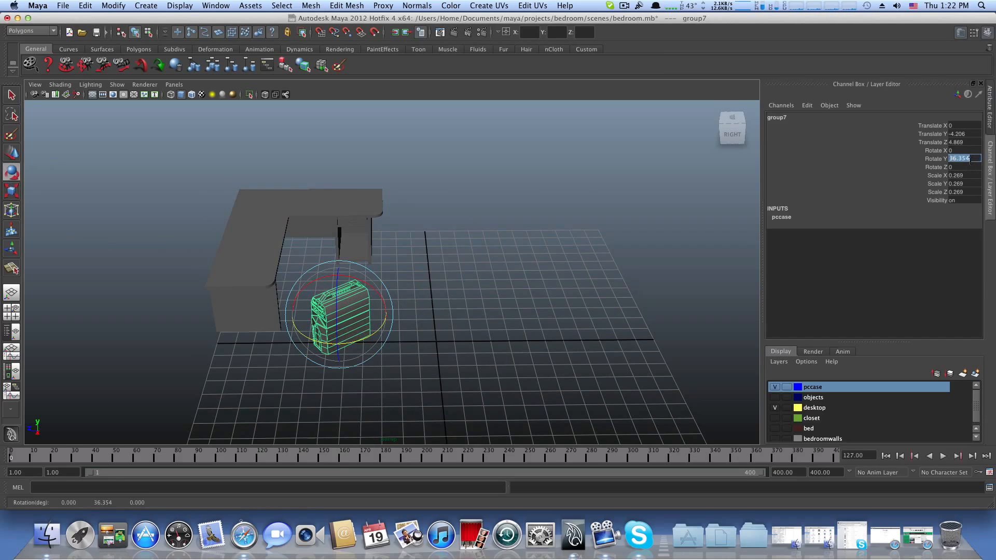
pyautogui.write('90')
pyautogui.press('Return')
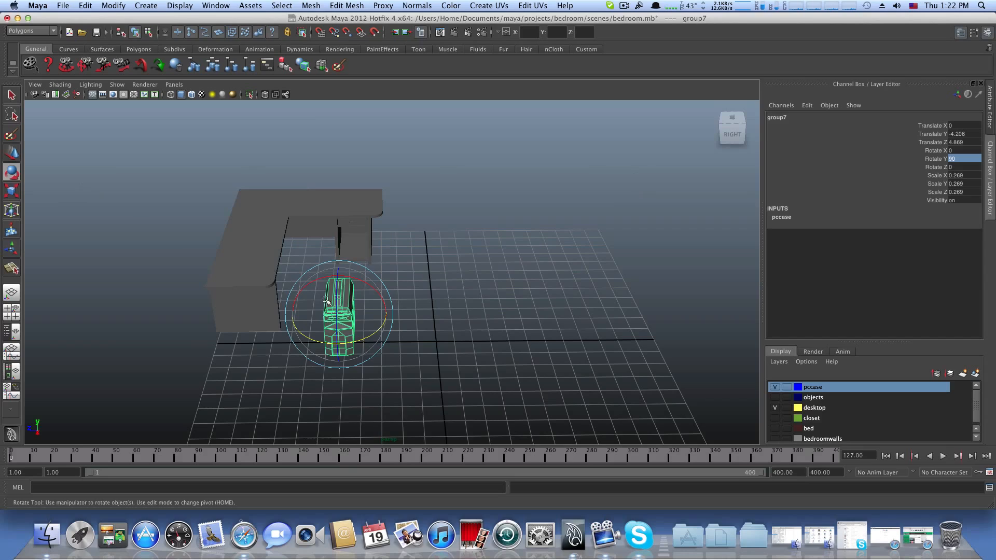
# Step: Move the tower group along X to about -8.556, into the open compartment beneath the desk drawer
pyautogui.keyDown('alt'); pyautogui.moveTo(327, 301); pyautogui.dragTo(356, 166); pyautogui.keyUp('alt')
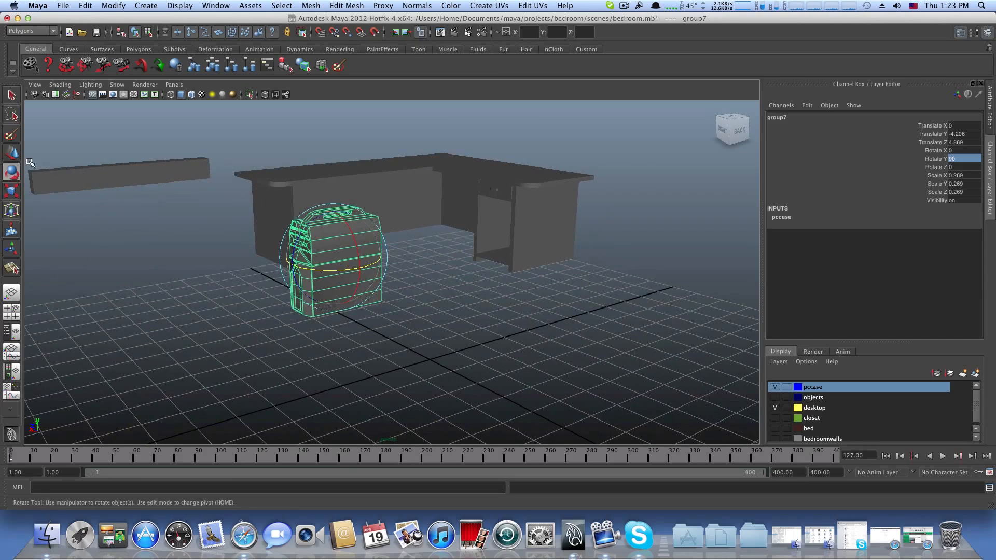
pyautogui.press('w')
pyautogui.moveTo(305, 262); pyautogui.dragTo(513, 258)
pyautogui.keyDown('alt'); pyautogui.moveTo(353, 223); pyautogui.dragTo(493, 249, button='right'); pyautogui.keyUp('alt')
pyautogui.keyDown('alt'); pyautogui.moveTo(493, 249); pyautogui.dragTo(595, 311, button='middle'); pyautogui.keyUp('alt')
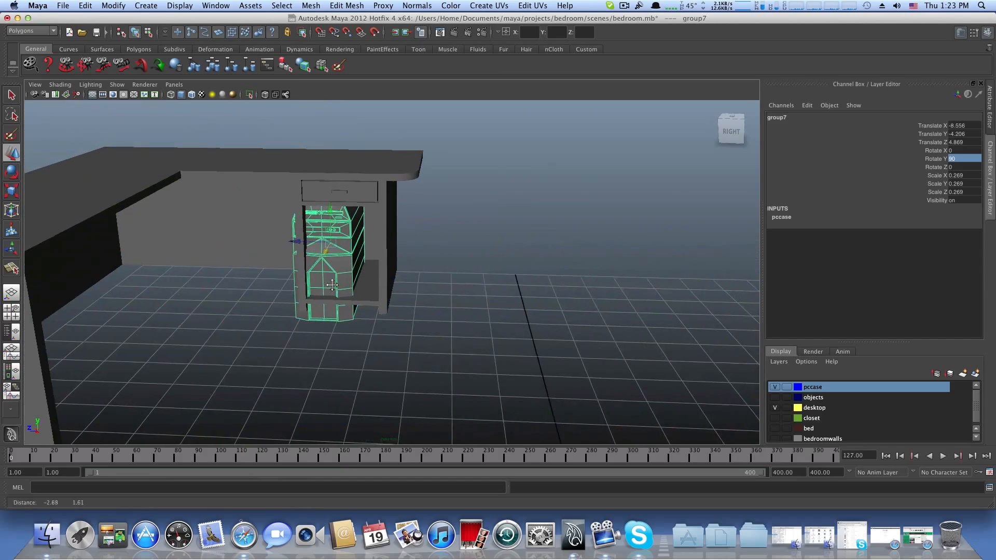
# Step: Scale the tower group to about 0.15 in X and 0.184 in Y so it fits inside the desk compartment
pyautogui.keyDown('alt'); pyautogui.moveTo(384, 280); pyautogui.dragTo(620, 346, button='right'); pyautogui.keyUp('alt')
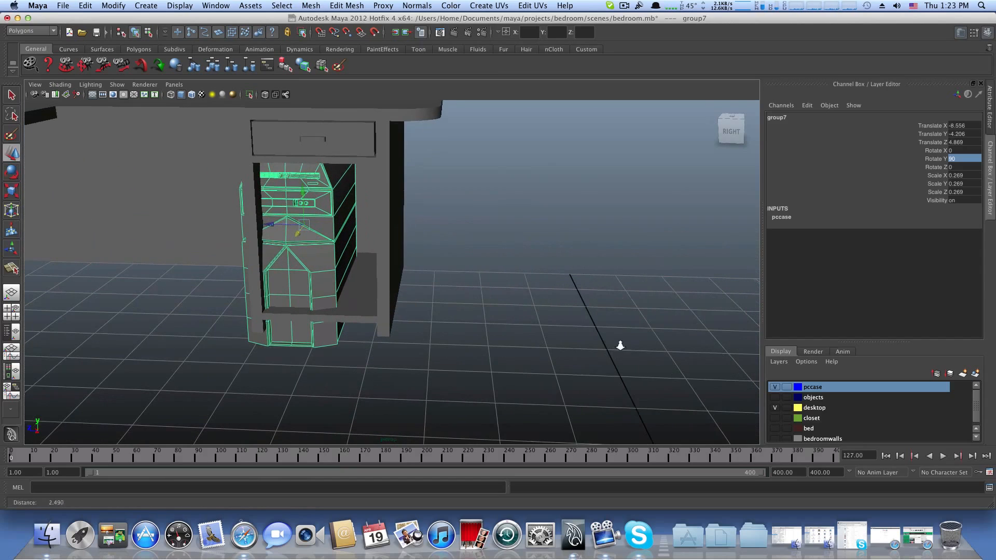
pyautogui.click(7, 193)
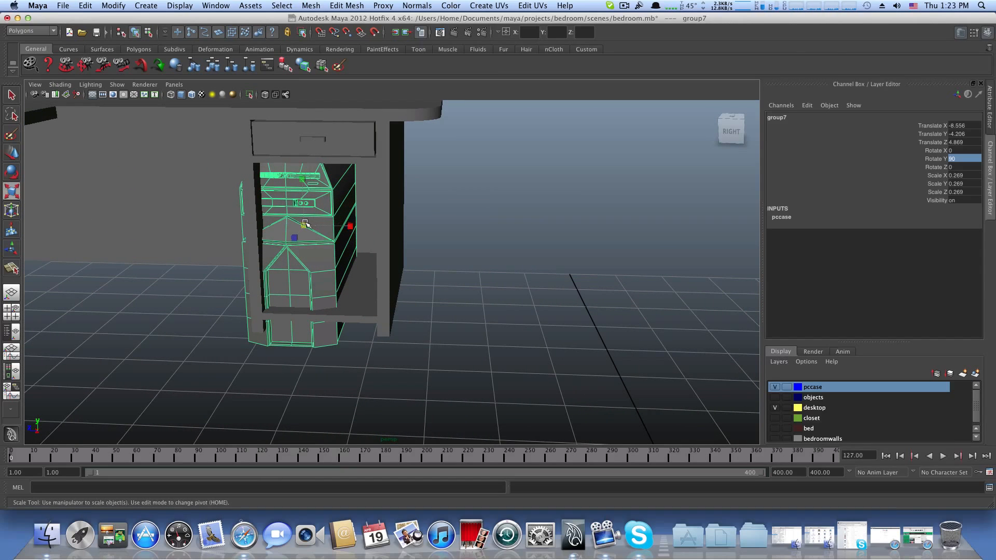
pyautogui.moveTo(342, 227); pyautogui.dragTo(343, 228)
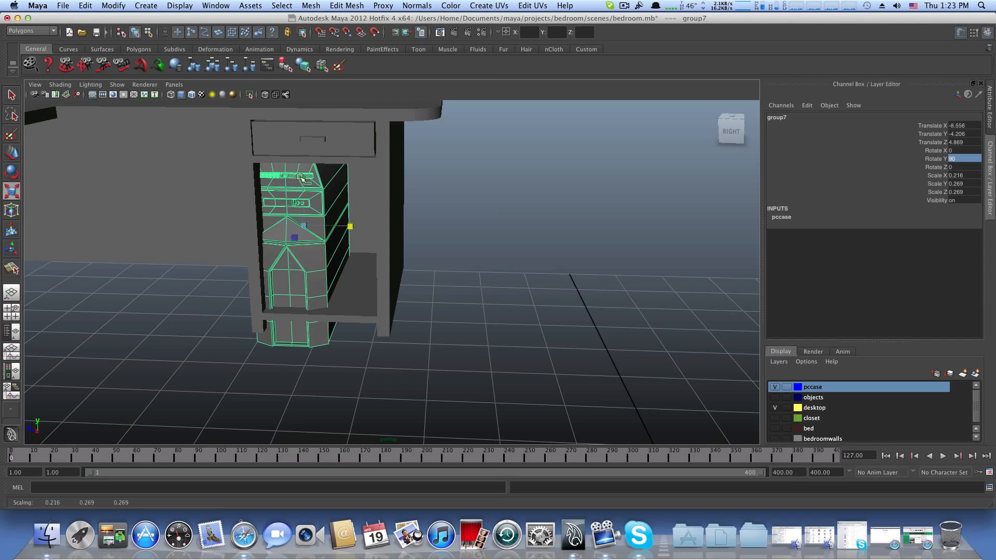
pyautogui.moveTo(301, 178); pyautogui.dragTo(293, 211)
pyautogui.moveTo(496, 205); pyautogui.dragTo(497, 207)
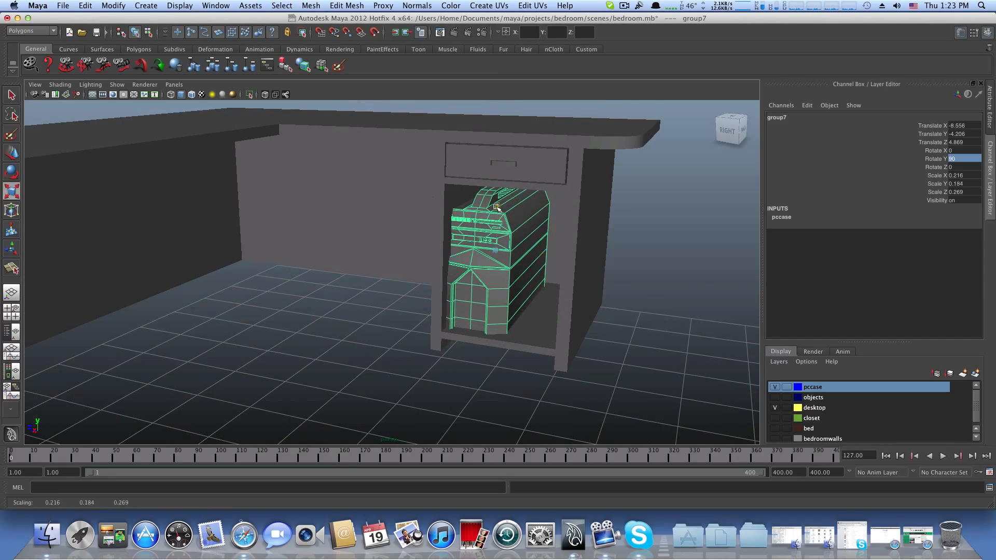
pyautogui.moveTo(542, 258); pyautogui.dragTo(528, 256)
# Step: Move the tower group along Z to about 4.354 to center it in the desk compartment
pyautogui.click(12, 153)
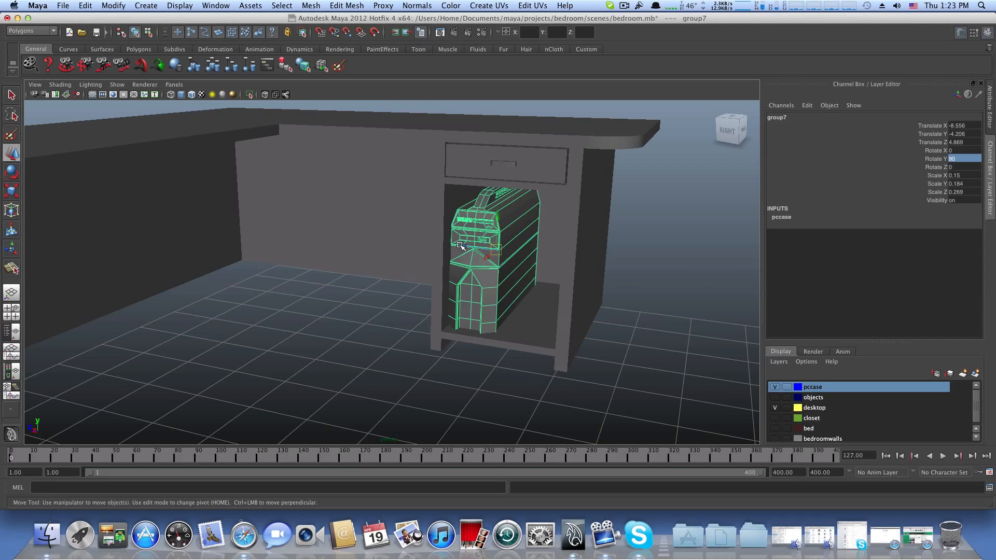
pyautogui.moveTo(461, 246); pyautogui.dragTo(485, 252)
pyautogui.keyDown('alt'); pyautogui.moveTo(475, 307); pyautogui.dragTo(525, 270); pyautogui.keyUp('alt')
pyautogui.keyDown('alt'); pyautogui.moveTo(402, 280); pyautogui.dragTo(437, 251, button='middle'); pyautogui.keyUp('alt')
pyautogui.keyDown('alt'); pyautogui.moveTo(418, 344); pyautogui.dragTo(441, 336); pyautogui.keyUp('alt')
pyautogui.keyDown('alt'); pyautogui.moveTo(506, 330); pyautogui.dragTo(537, 320, button='middle'); pyautogui.keyUp('alt')
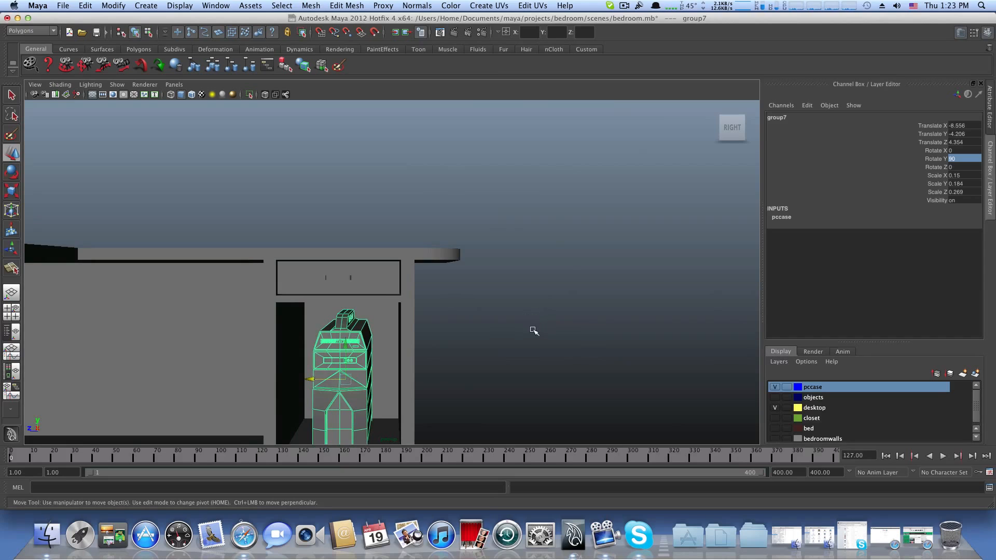
# Step: Enlarge the tower group to about 0.211 in Y and 0.17 in X
pyautogui.keyDown('alt'); pyautogui.moveTo(533, 331); pyautogui.dragTo(514, 337); pyautogui.keyUp('alt')
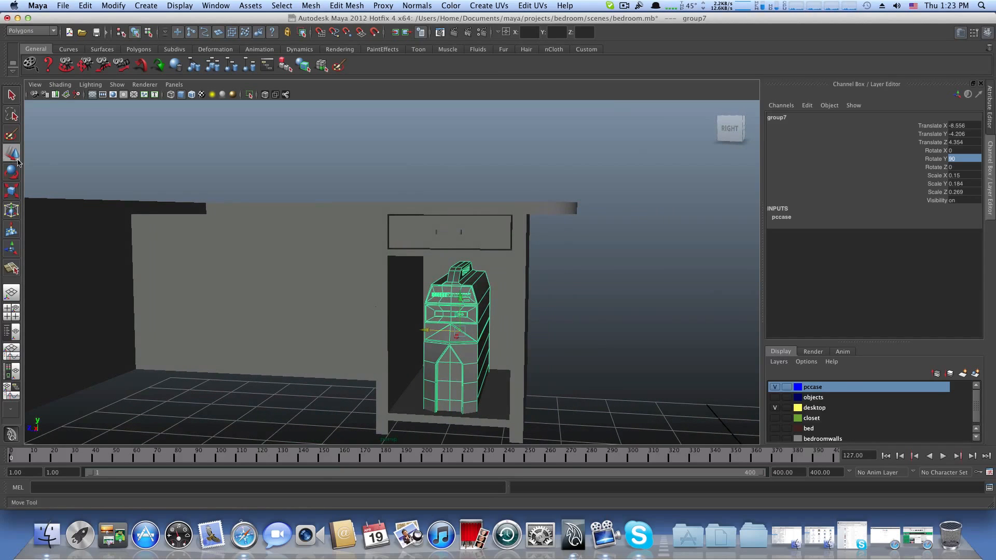
pyautogui.click(14, 191)
pyautogui.moveTo(466, 283); pyautogui.dragTo(472, 300)
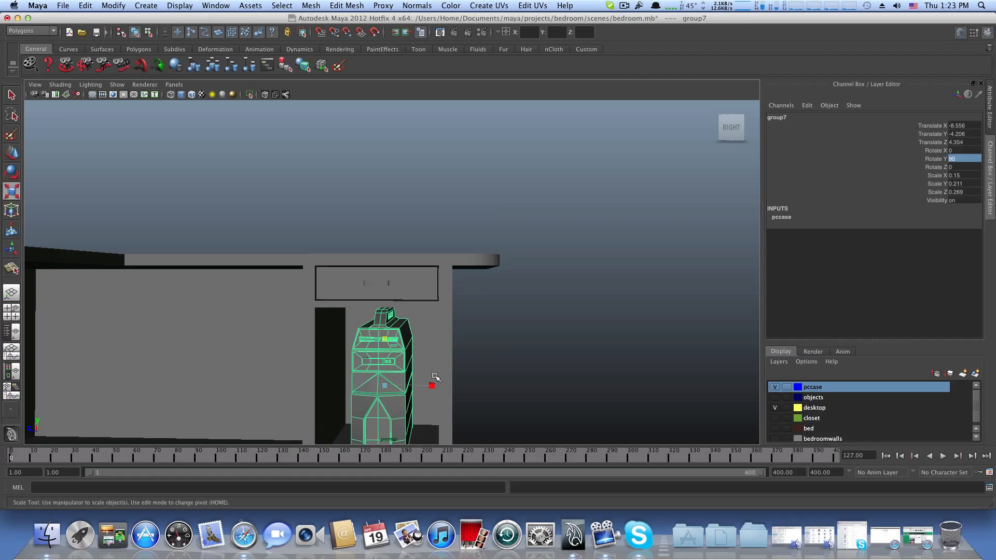
pyautogui.moveTo(429, 387); pyautogui.dragTo(441, 387)
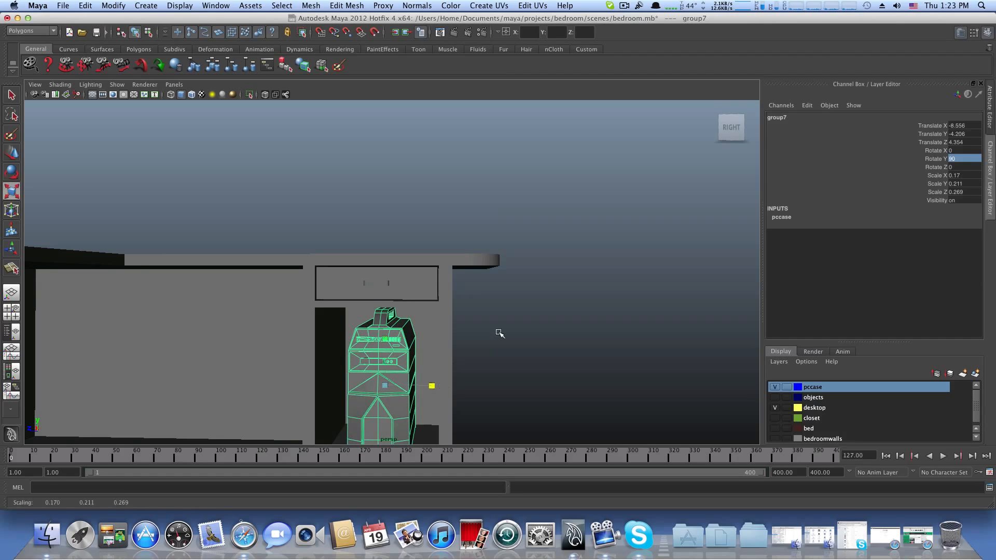
# Step: Select the desk and scale it along Y to about 4.315 to make it taller
pyautogui.keyDown('alt'); pyautogui.moveTo(500, 333); pyautogui.dragTo(487, 338); pyautogui.keyUp('alt')
pyautogui.click(384, 226)
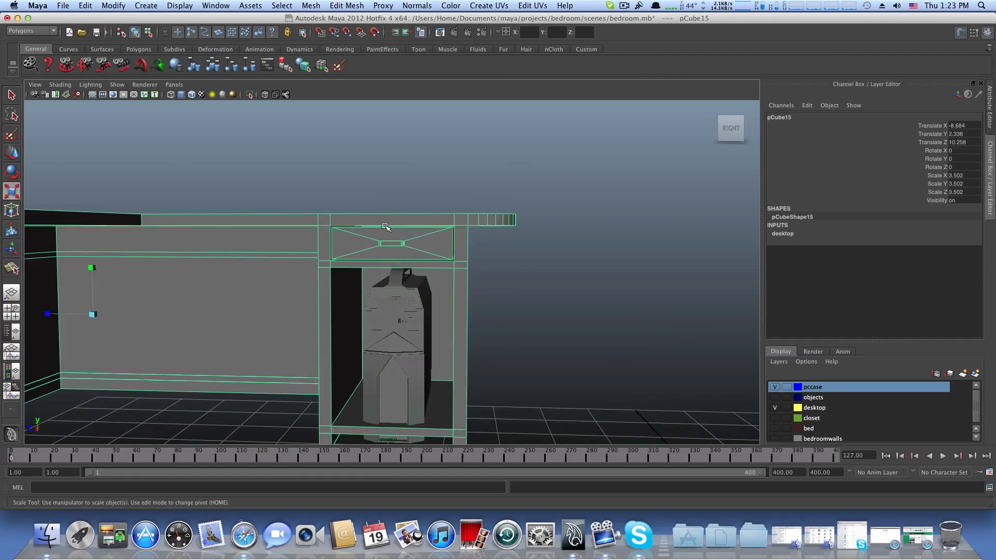
pyautogui.moveTo(92, 266); pyautogui.dragTo(94, 256)
pyautogui.keyDown('alt'); pyautogui.moveTo(387, 294); pyautogui.dragTo(334, 296); pyautogui.keyUp('alt')
pyautogui.keyDown('alt'); pyautogui.moveTo(422, 293); pyautogui.dragTo(9, 263, button='middle'); pyautogui.keyUp('alt')
pyautogui.keyDown('alt'); pyautogui.moveTo(507, 383); pyautogui.dragTo(129, 334, button='middle'); pyautogui.keyUp('alt')
pyautogui.keyDown('alt'); pyautogui.moveTo(128, 334); pyautogui.dragTo(215, 277, button='right'); pyautogui.keyUp('alt')
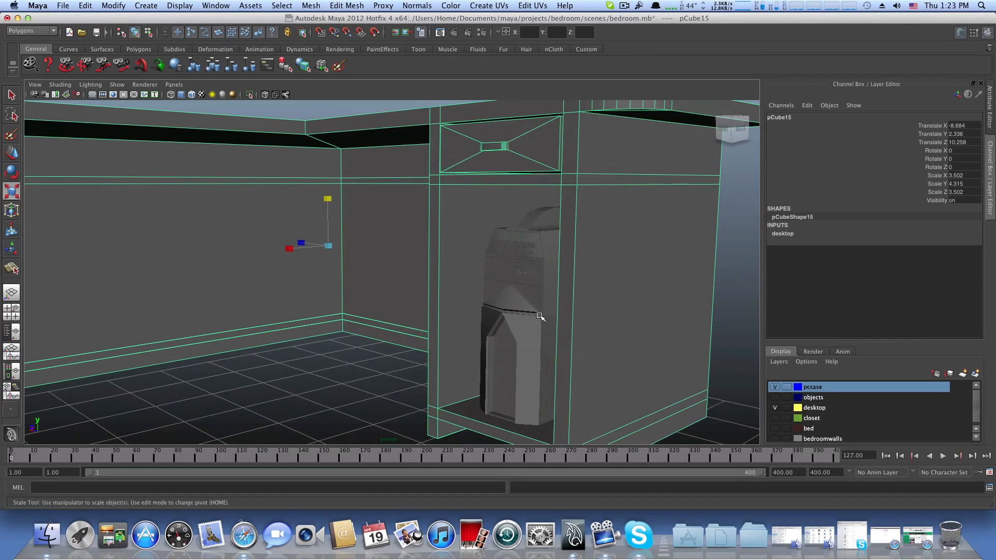
# Step: Select the tower group through the objects of the pccase layer
pyautogui.doubleClick(811, 389)
pyautogui.click(466, 260)
pyautogui.rightClick(822, 389)
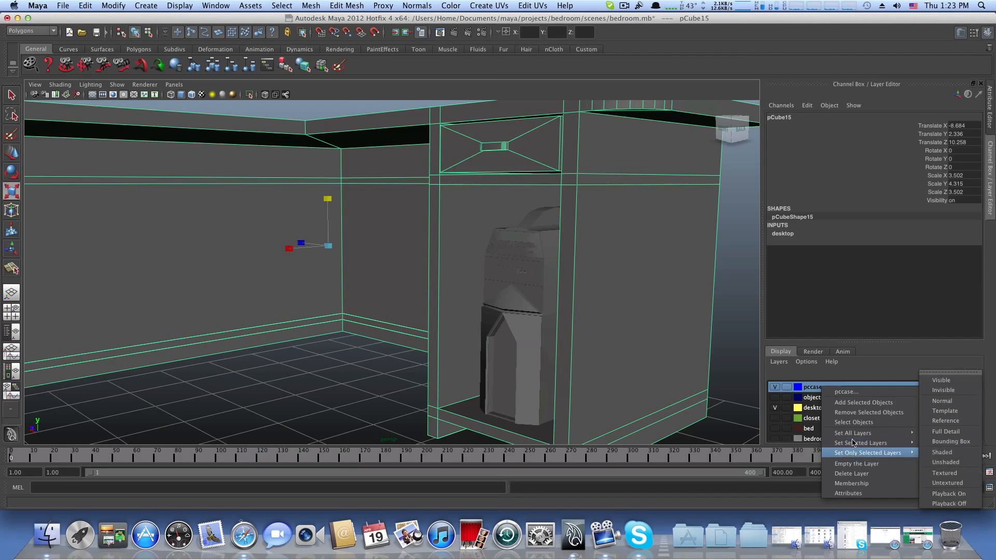
pyautogui.click(875, 423)
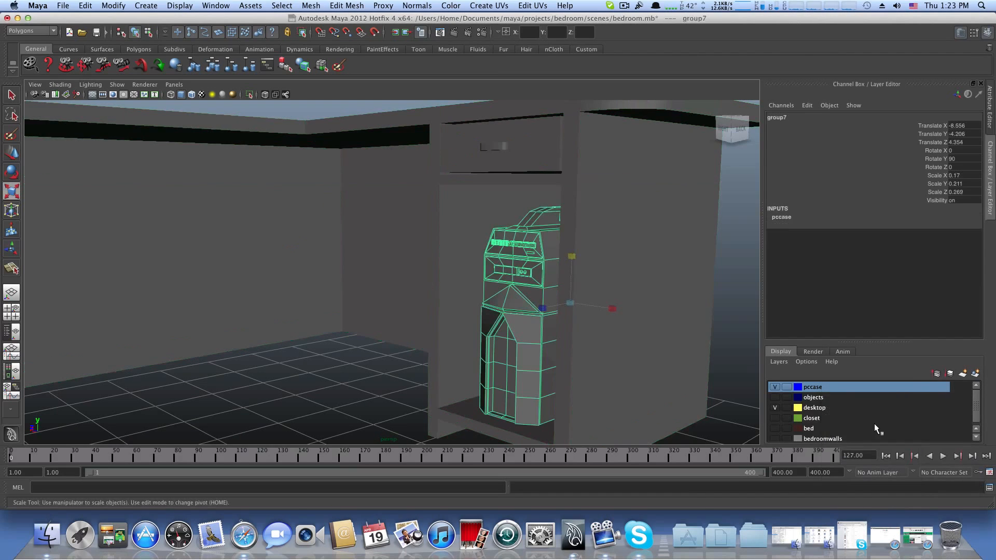
# Step: Try scaling the tower group along Y and undo the change
pyautogui.keyDown('alt'); pyautogui.moveTo(539, 289); pyautogui.dragTo(618, 298); pyautogui.keyUp('alt')
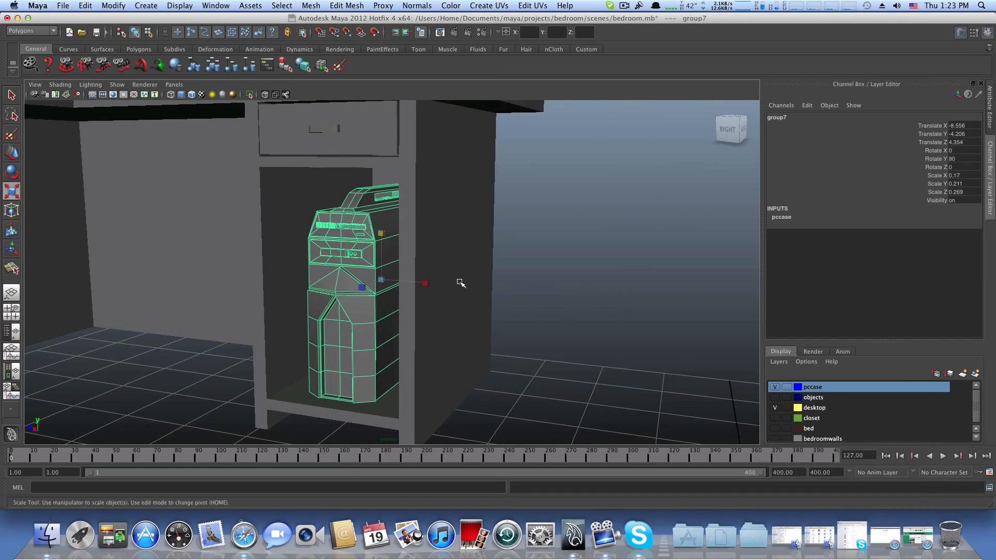
pyautogui.moveTo(381, 234); pyautogui.dragTo(387, 242)
pyautogui.hotkey('ctrl', 'z')
# Step: Lower the tower group to about Y -4.247 so it rests on the compartment's shelf
pyautogui.keyDown('alt'); pyautogui.moveTo(404, 228); pyautogui.dragTo(434, 215, button='middle'); pyautogui.keyUp('alt')
pyautogui.keyDown('alt'); pyautogui.moveTo(433, 216); pyautogui.dragTo(450, 214); pyautogui.keyUp('alt')
pyautogui.keyDown('alt'); pyautogui.moveTo(257, 327); pyautogui.dragTo(324, 316, button='middle'); pyautogui.keyUp('alt')
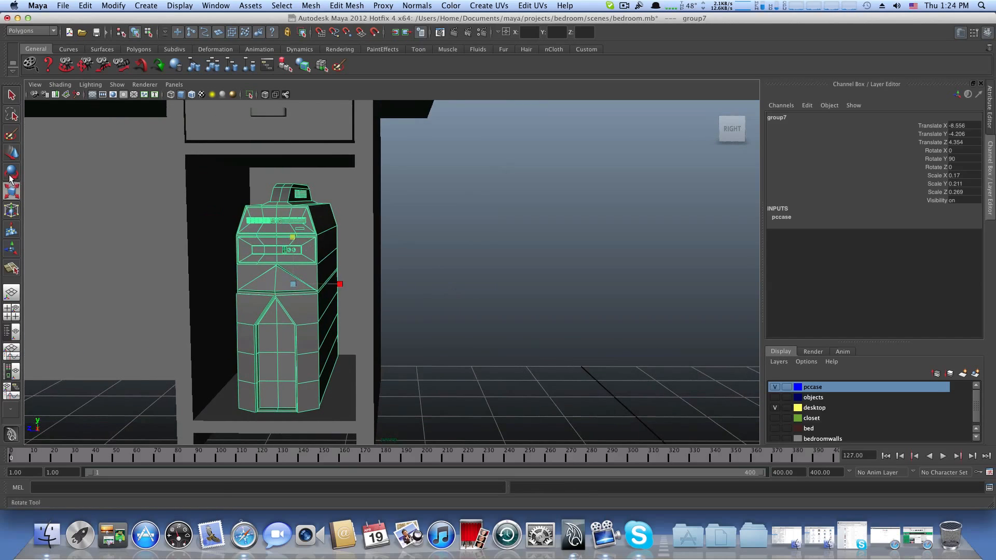
pyautogui.click(10, 152)
pyautogui.moveTo(297, 249); pyautogui.dragTo(298, 252)
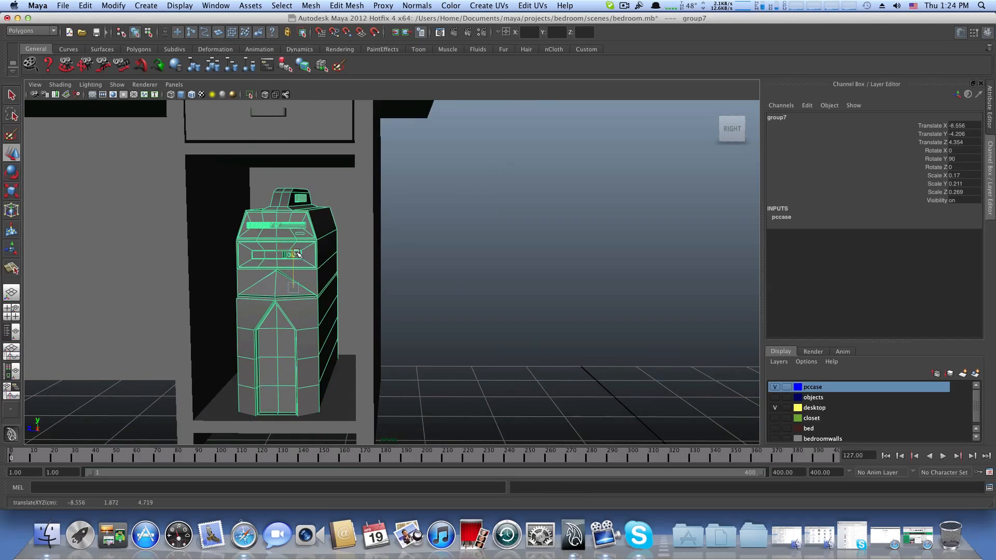
# Step: Widen the tower group by scaling it to about 0.19 in X
pyautogui.scroll(-6, 163, 233)
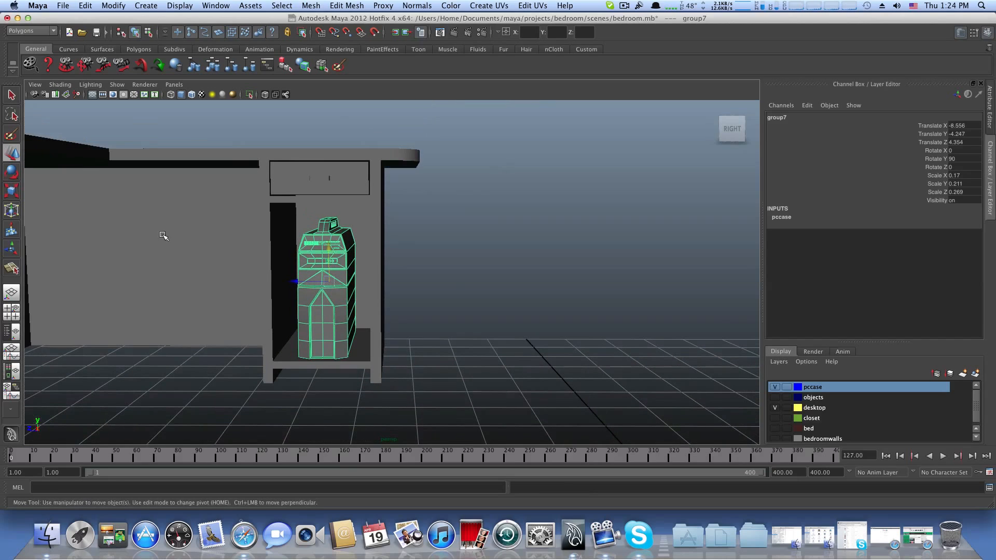
pyautogui.press('r')
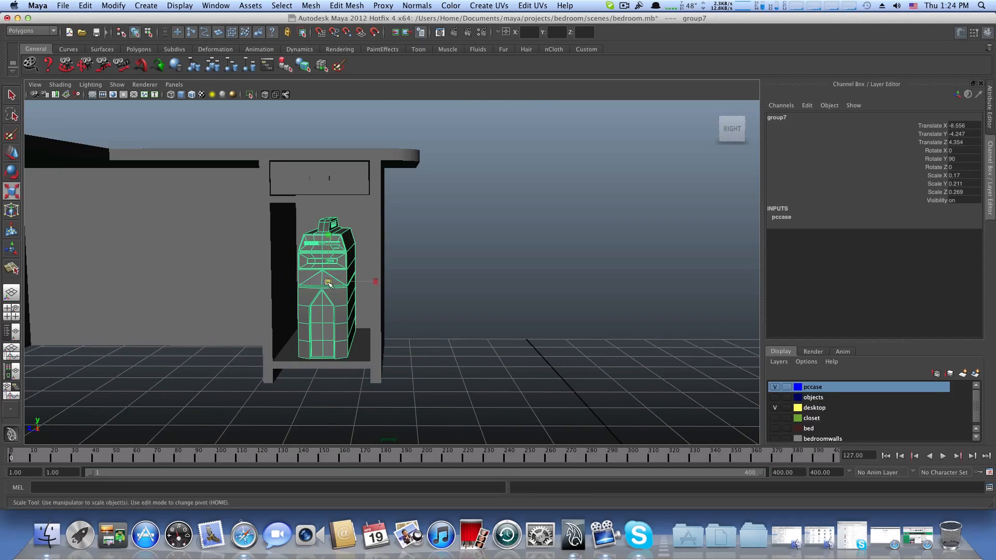
pyautogui.moveTo(379, 281); pyautogui.dragTo(209, 297)
# Step: Examine the tower inside the desk, including its DVD drive, front panel buttons and top handle up close
pyautogui.keyDown('alt'); pyautogui.moveTo(209, 298); pyautogui.dragTo(47, 316, button='middle'); pyautogui.keyUp('alt')
pyautogui.keyDown('alt'); pyautogui.moveTo(46, 316); pyautogui.dragTo(301, 316, button='right'); pyautogui.keyUp('alt')
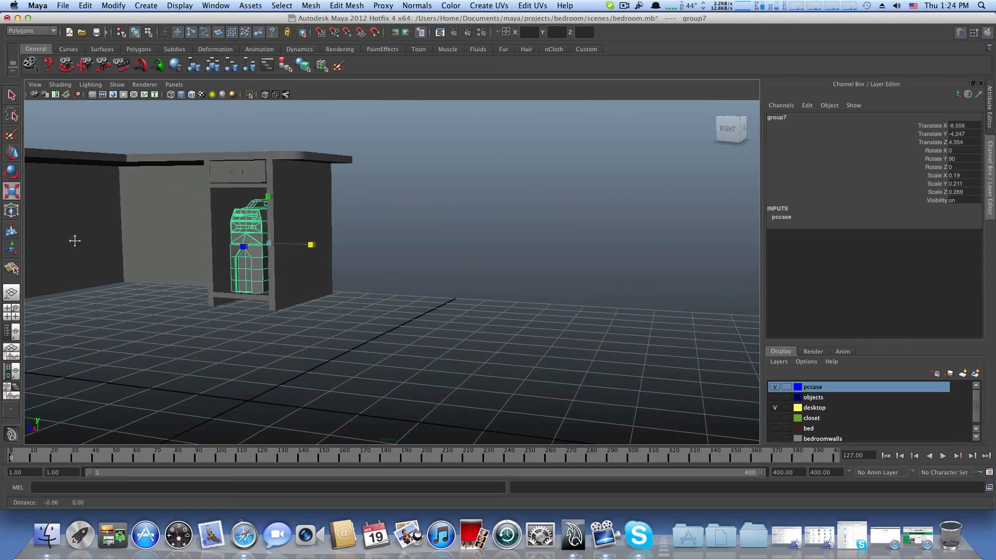
pyautogui.keyDown('alt'); pyautogui.moveTo(74, 240); pyautogui.dragTo(271, 271, button='middle'); pyautogui.keyUp('alt')
pyautogui.keyDown('alt'); pyautogui.moveTo(270, 270); pyautogui.dragTo(200, 335); pyautogui.keyUp('alt')
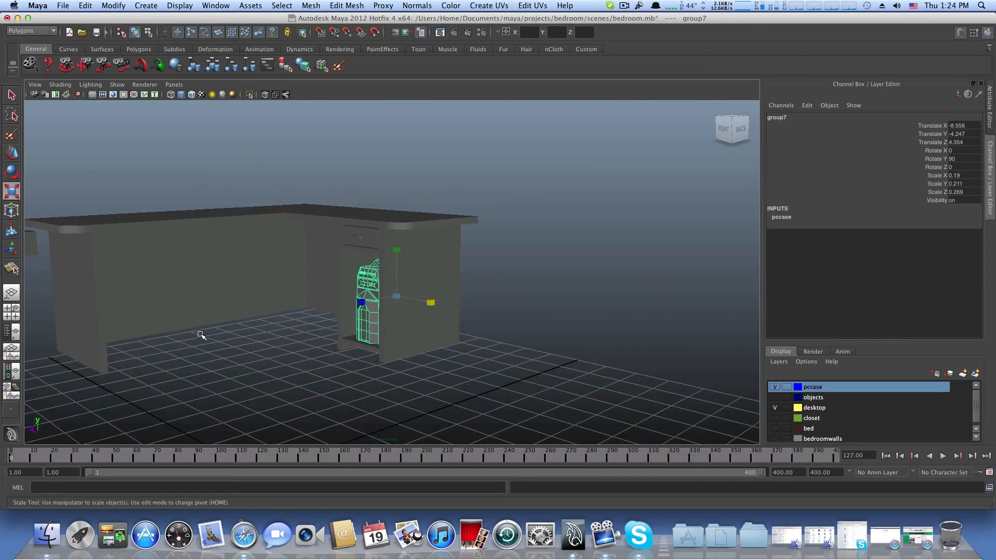
pyautogui.keyDown('alt'); pyautogui.moveTo(196, 333); pyautogui.dragTo(230, 267, button='middle'); pyautogui.keyUp('alt')
pyautogui.scroll(8, 246, 314)
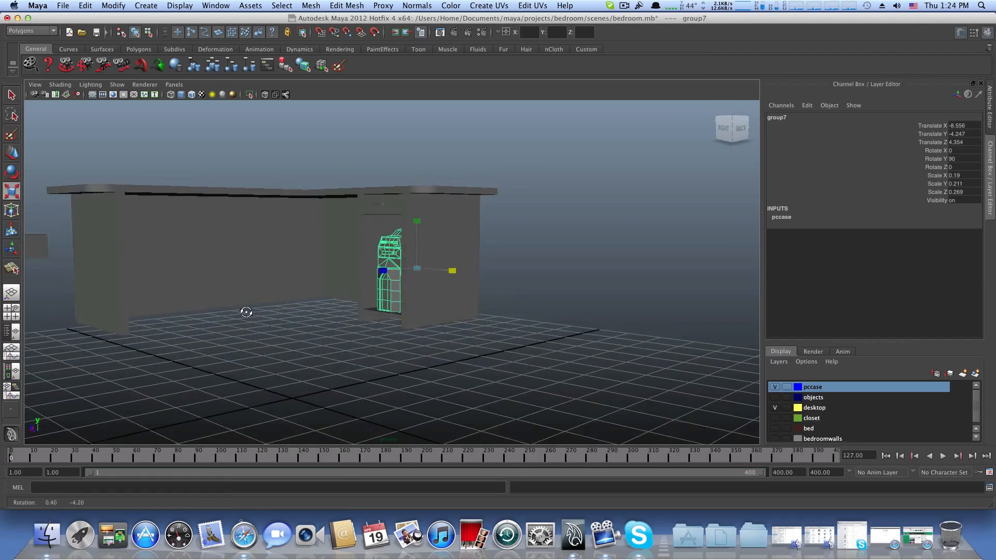
pyautogui.keyDown('alt'); pyautogui.moveTo(295, 275); pyautogui.dragTo(480, 312, button='right'); pyautogui.keyUp('alt')
pyautogui.keyDown('alt'); pyautogui.moveTo(285, 277); pyautogui.dragTo(302, 265); pyautogui.keyUp('alt')
pyautogui.keyDown('alt'); pyautogui.moveTo(301, 265); pyautogui.dragTo(482, 344, button='middle'); pyautogui.keyUp('alt')
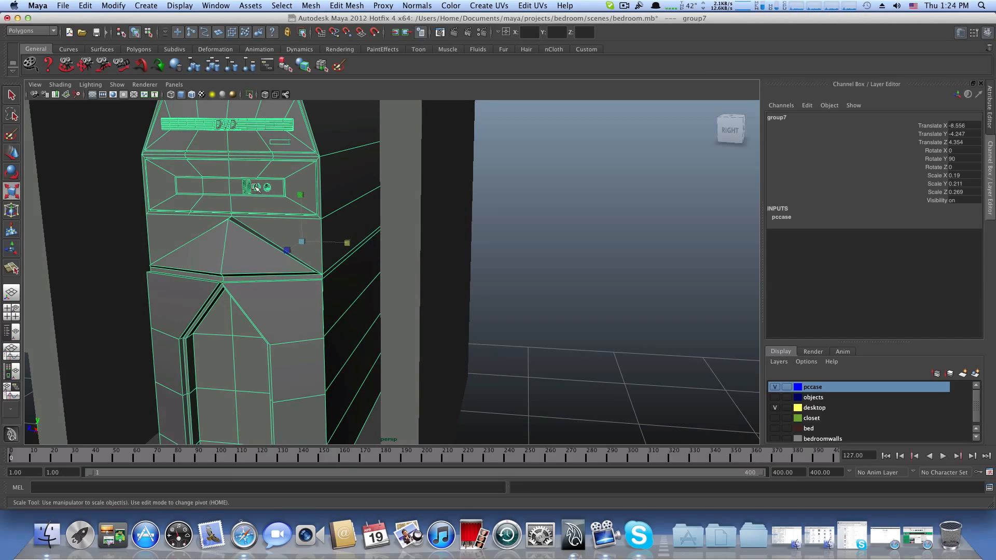
pyautogui.keyDown('alt'); pyautogui.moveTo(273, 196); pyautogui.dragTo(311, 314, button='middle'); pyautogui.keyUp('alt')
pyautogui.keyDown('alt'); pyautogui.moveTo(333, 171); pyautogui.dragTo(344, 165, button='middle'); pyautogui.keyUp('alt')
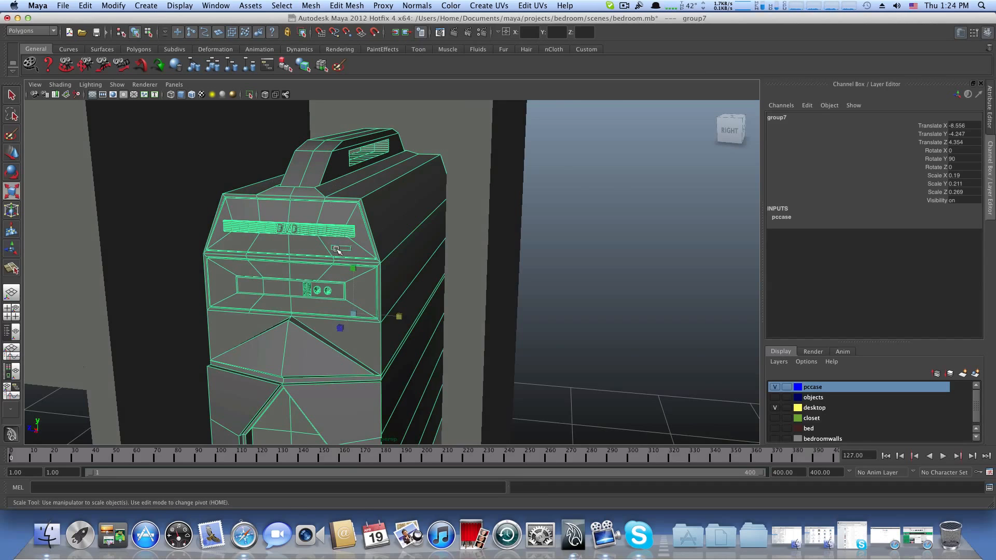
# Step: Examine from farther back how the tower fits in the compartment relative to the whole desk
pyautogui.scroll(-5, 312, 269)
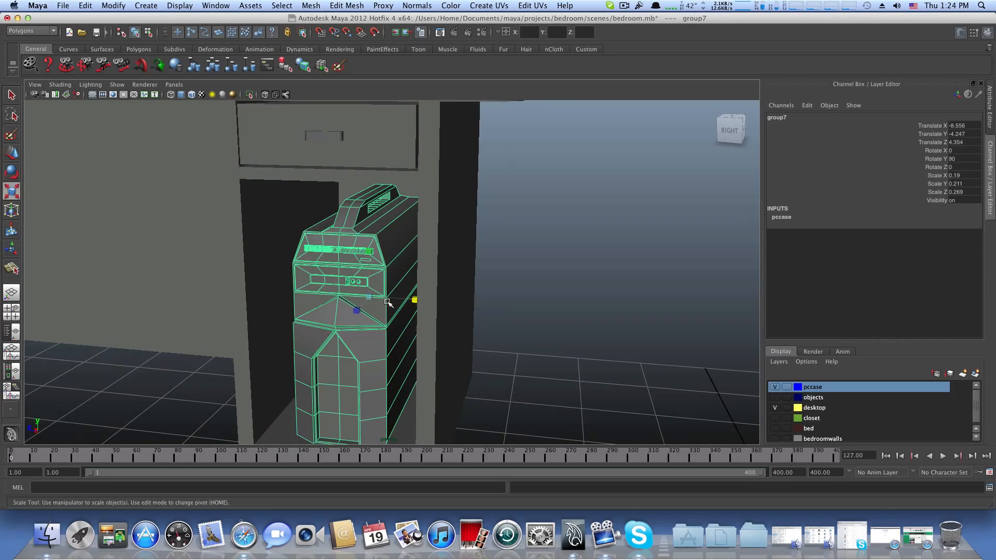
pyautogui.keyDown('alt'); pyautogui.moveTo(386, 301); pyautogui.dragTo(335, 308, button='right'); pyautogui.keyUp('alt')
pyautogui.keyDown('alt'); pyautogui.moveTo(351, 318); pyautogui.dragTo(324, 291, button='middle'); pyautogui.keyUp('alt')
pyautogui.keyDown('alt'); pyautogui.moveTo(407, 324); pyautogui.dragTo(307, 313, button='right'); pyautogui.keyUp('alt')
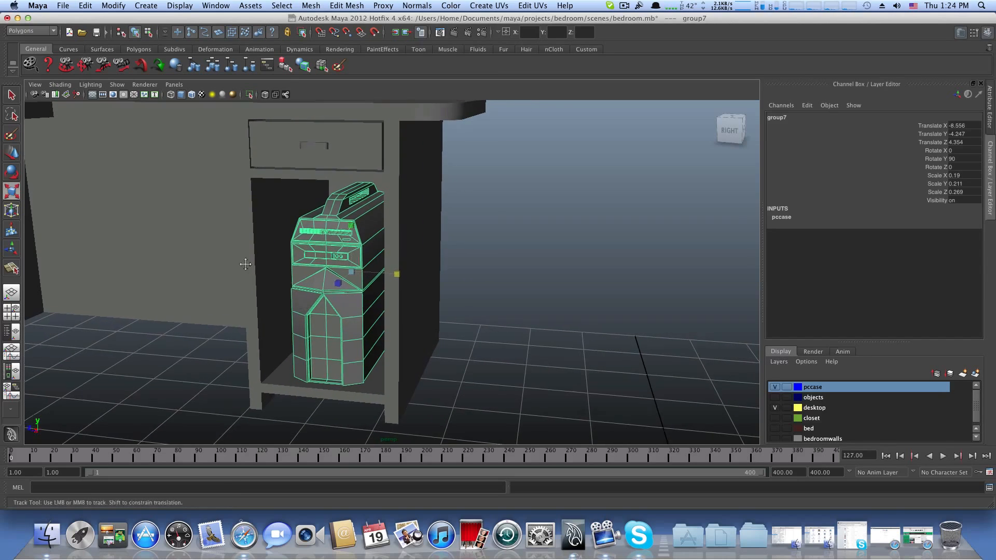
pyautogui.keyDown('alt'); pyautogui.moveTo(245, 262); pyautogui.dragTo(415, 313, button='middle'); pyautogui.keyUp('alt')
pyautogui.keyDown('alt'); pyautogui.moveTo(415, 314); pyautogui.dragTo(373, 322, button='right'); pyautogui.keyUp('alt')
pyautogui.keyDown('alt'); pyautogui.moveTo(390, 330); pyautogui.dragTo(458, 288, button='middle'); pyautogui.keyUp('alt')
pyautogui.keyDown('alt'); pyautogui.moveTo(458, 287); pyautogui.dragTo(409, 299, button='right'); pyautogui.keyUp('alt')
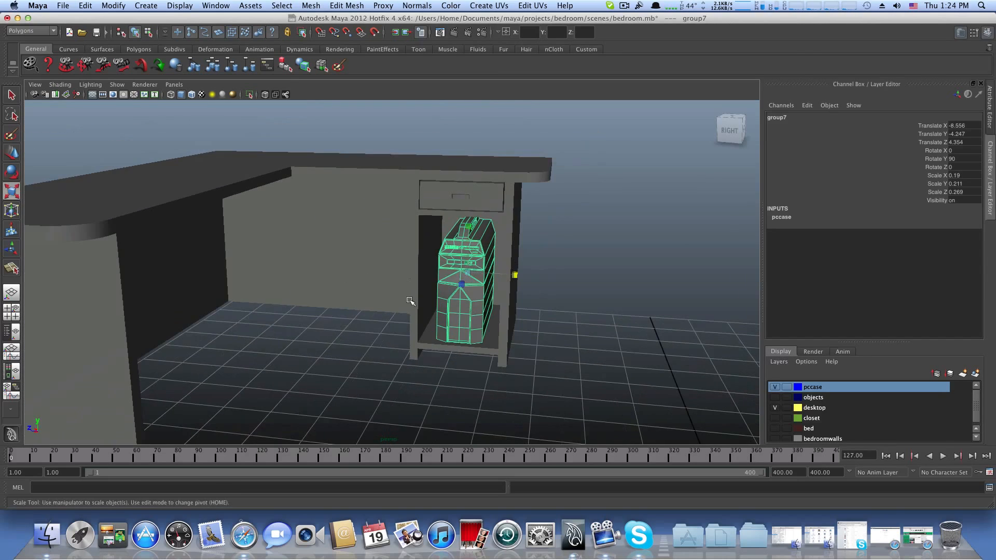
pyautogui.keyDown('alt'); pyautogui.moveTo(427, 308); pyautogui.dragTo(415, 297); pyautogui.keyUp('alt')
pyautogui.keyDown('alt'); pyautogui.moveTo(479, 319); pyautogui.dragTo(448, 317, button='right'); pyautogui.keyUp('alt')
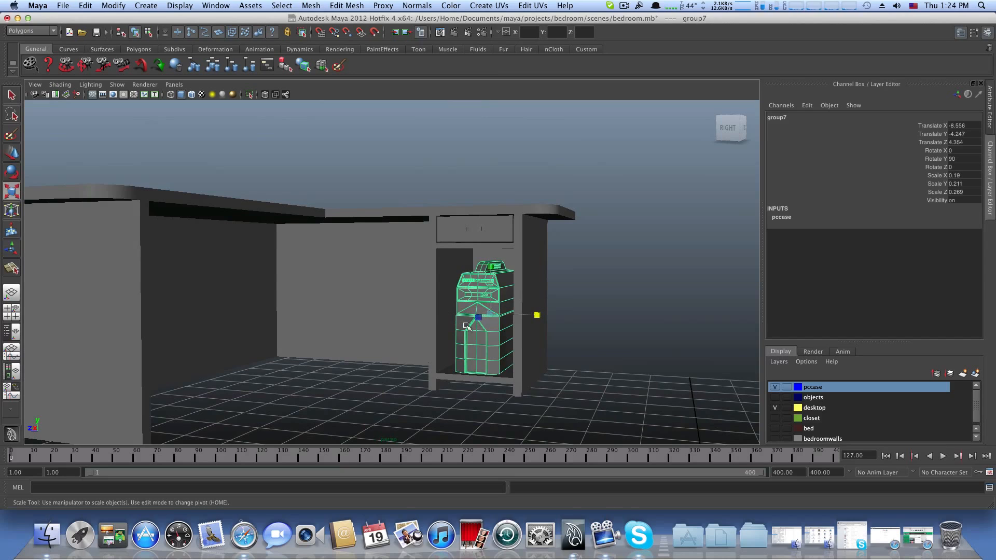
# Step: Add the desk to the selection alongside the tower group and view both from a raised angle
pyautogui.click(365, 217)
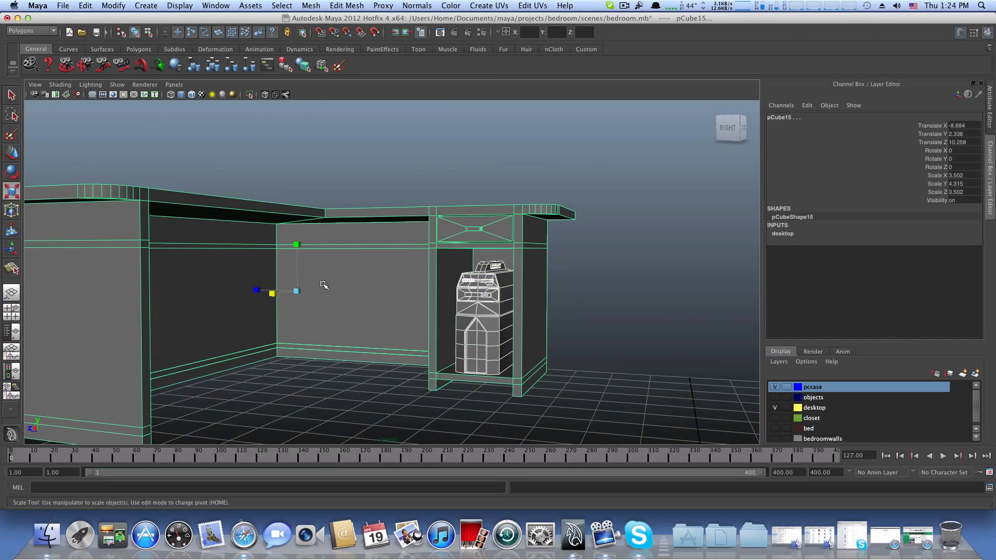
pyautogui.keyDown('alt'); pyautogui.moveTo(441, 345); pyautogui.dragTo(412, 341, button='right'); pyautogui.keyUp('alt')
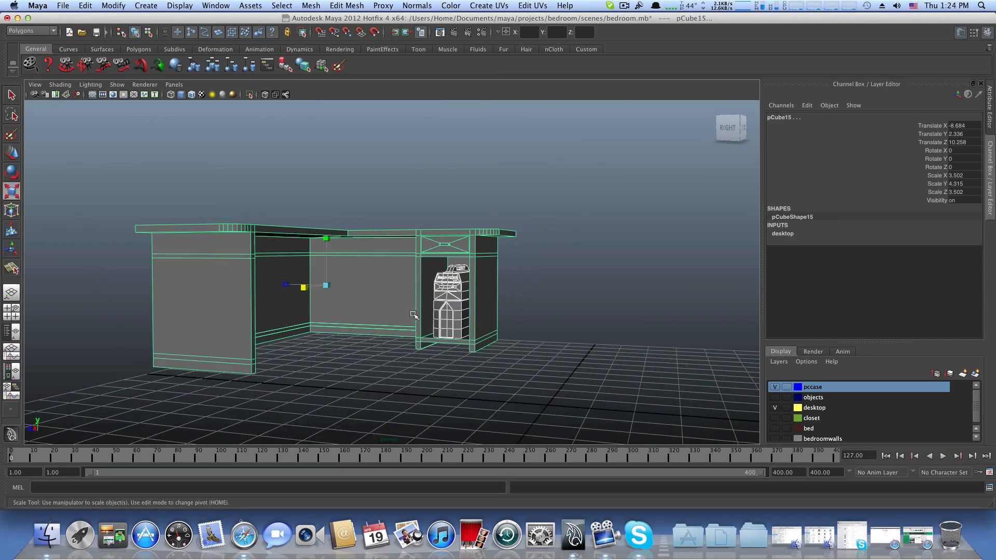
pyautogui.keyDown('alt'); pyautogui.moveTo(400, 276); pyautogui.dragTo(393, 293); pyautogui.keyUp('alt')
pyautogui.keyDown('alt'); pyautogui.moveTo(393, 293); pyautogui.dragTo(385, 322, button='middle'); pyautogui.keyUp('alt')
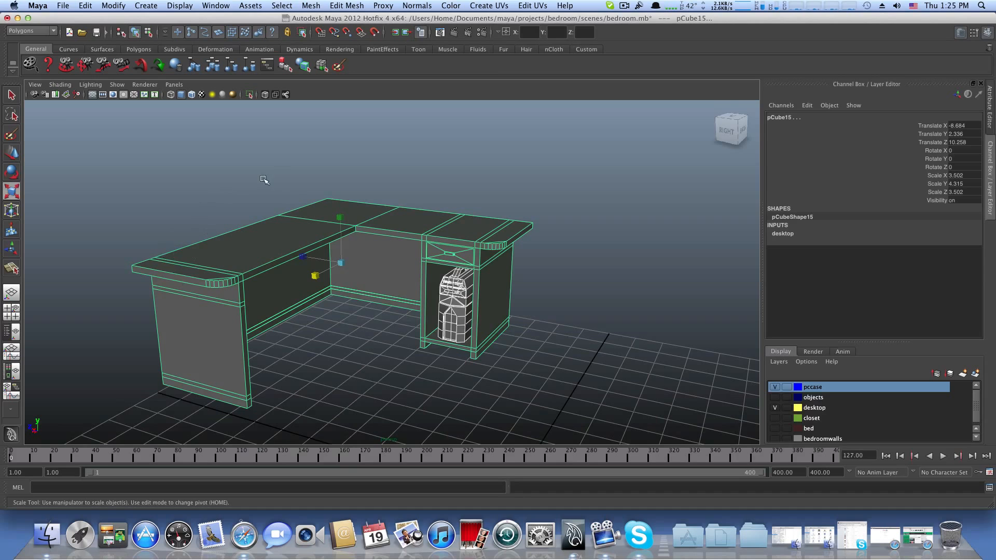
pyautogui.keyDown('alt'); pyautogui.moveTo(448, 360); pyautogui.dragTo(391, 335); pyautogui.keyUp('alt')
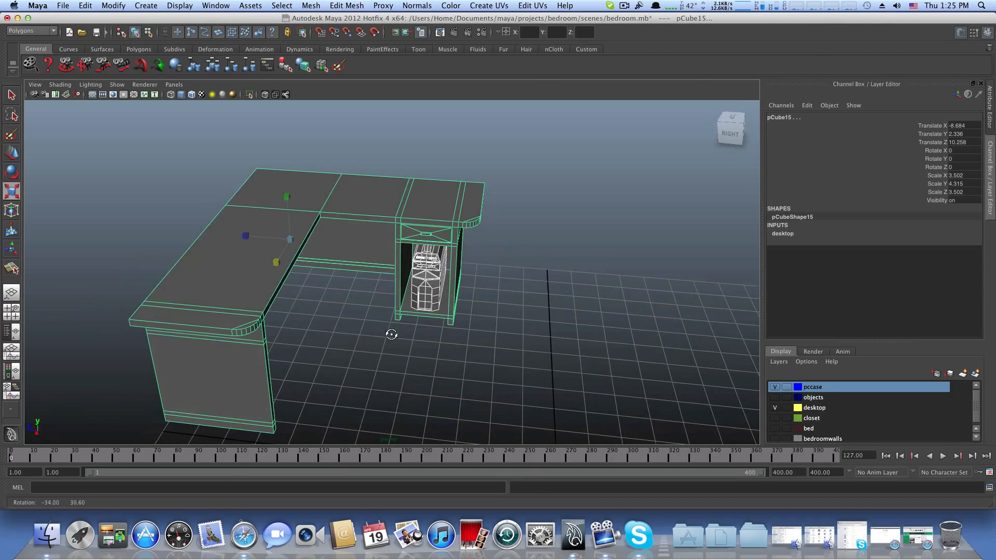
pyautogui.rightClick(606, 537)
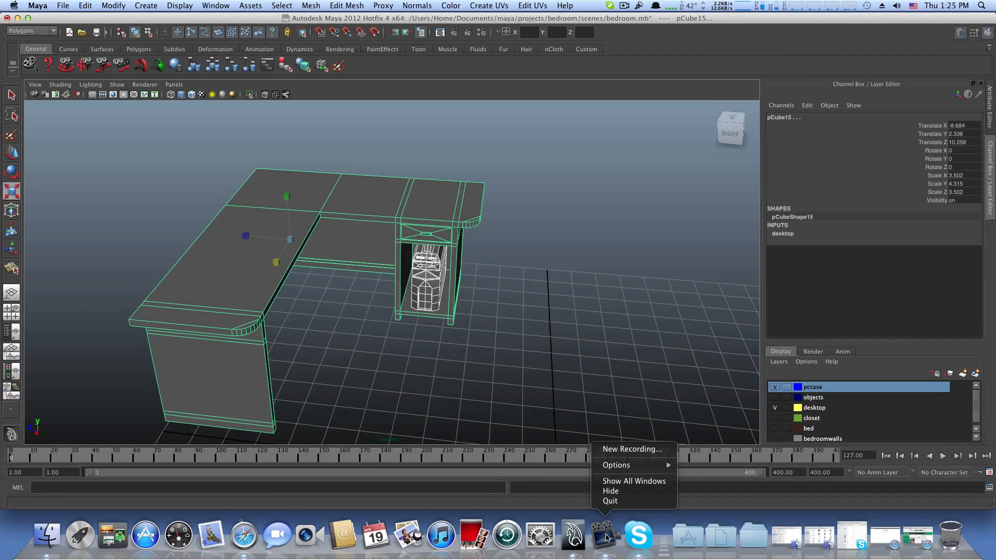
pyautogui.click(606, 537)
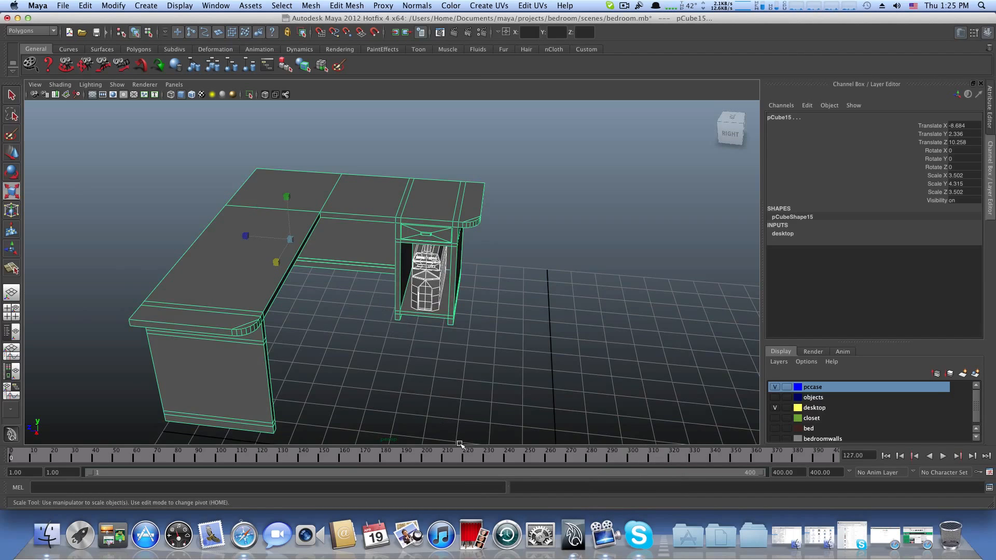